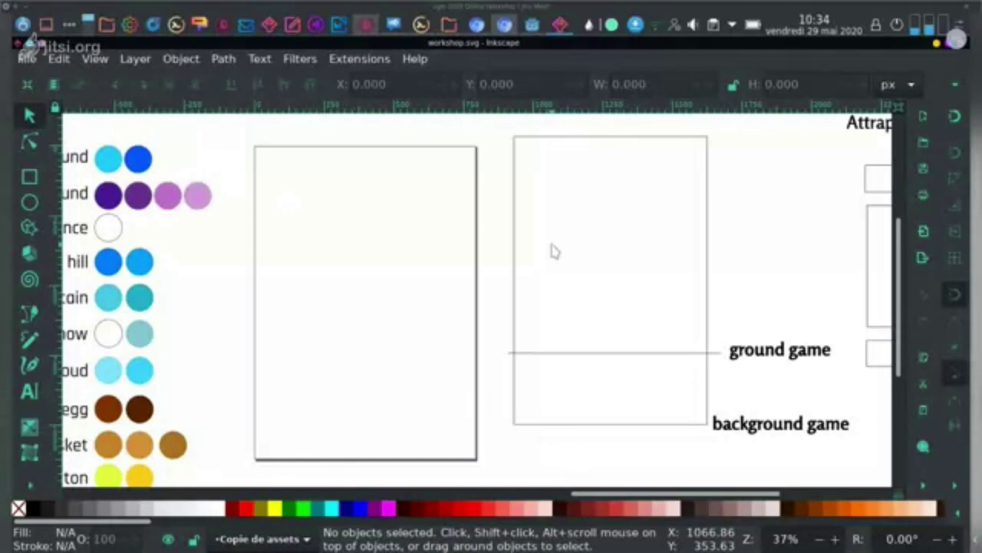
Step: Run the Attrape l'oeuf ! project from the Godot project manager
left_click(535, 27)
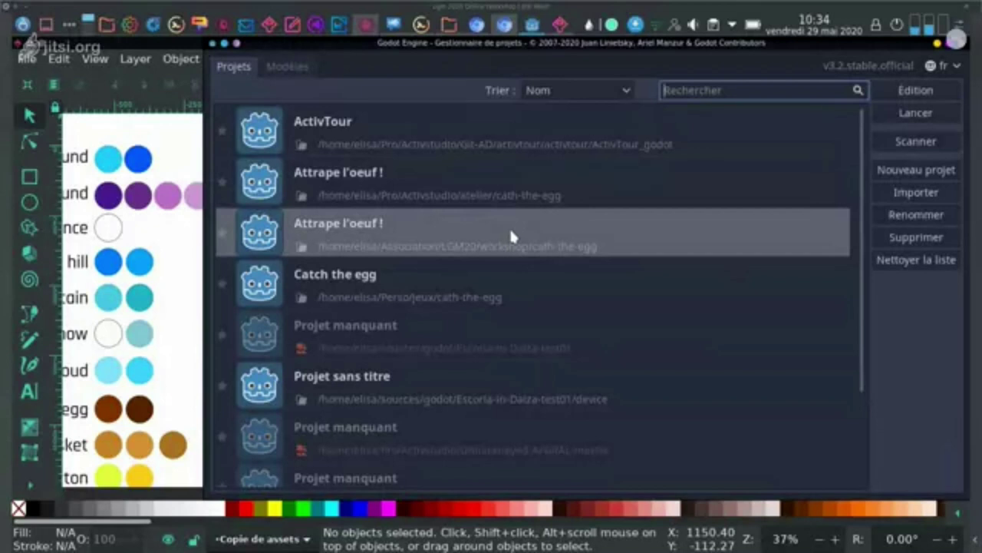
left_click(163, 147)
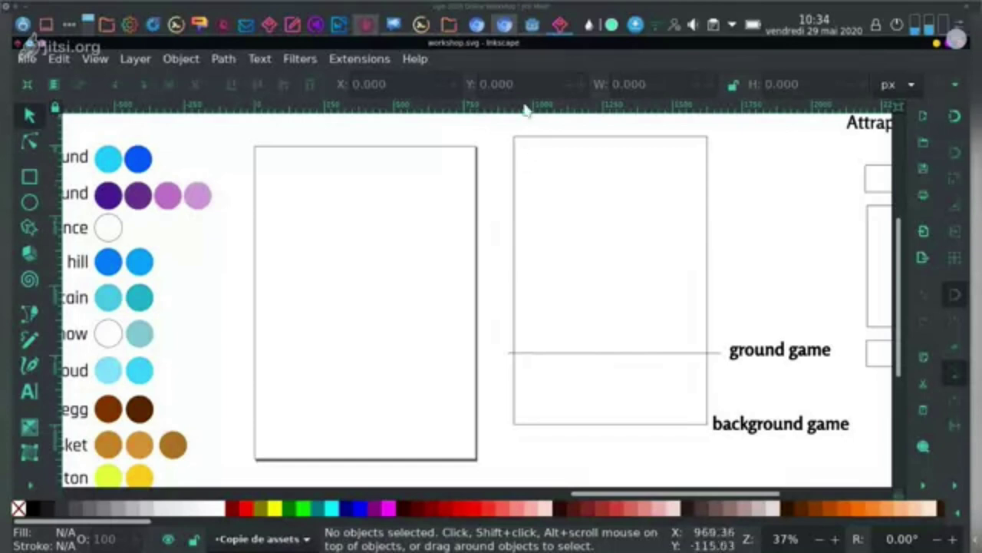
mouse_move(530, 27)
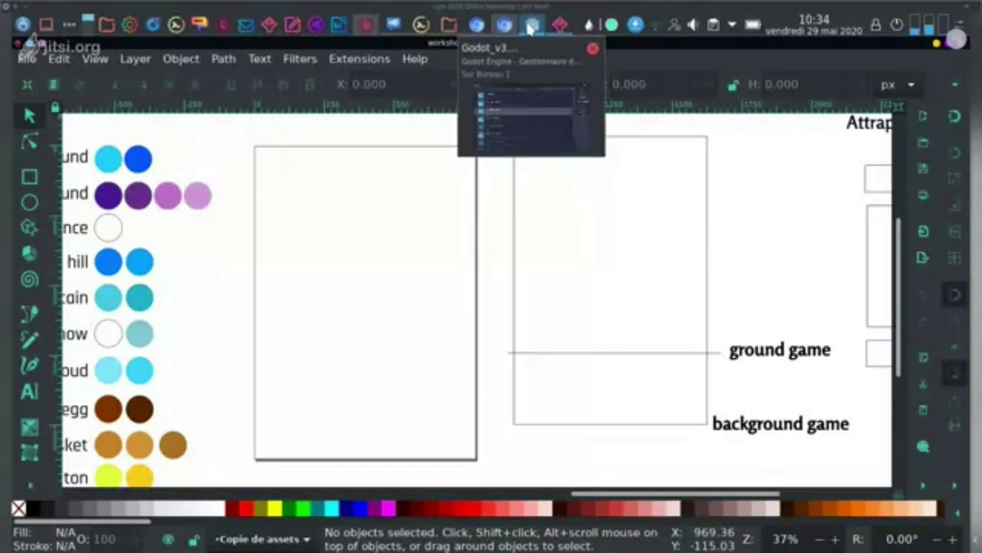
left_click(531, 27)
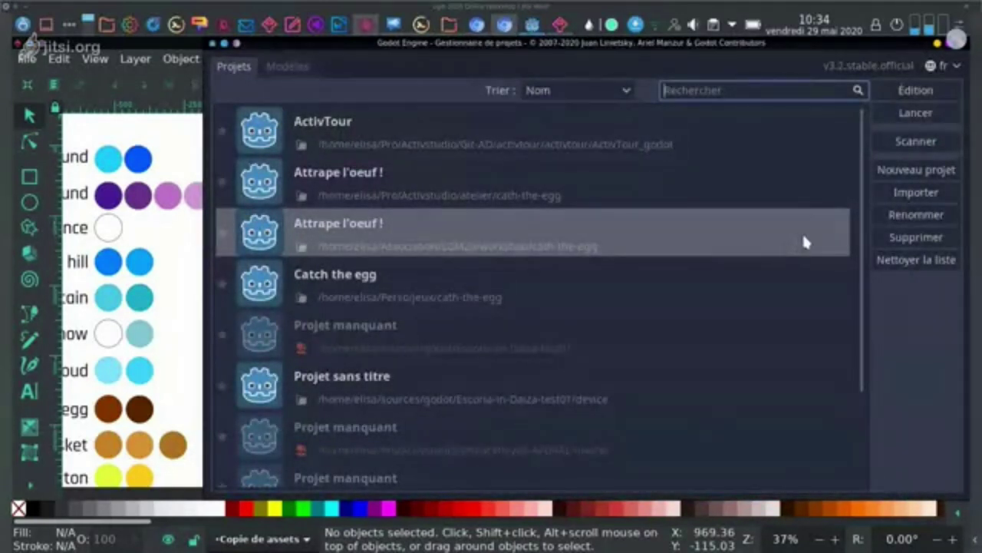
left_click(913, 113)
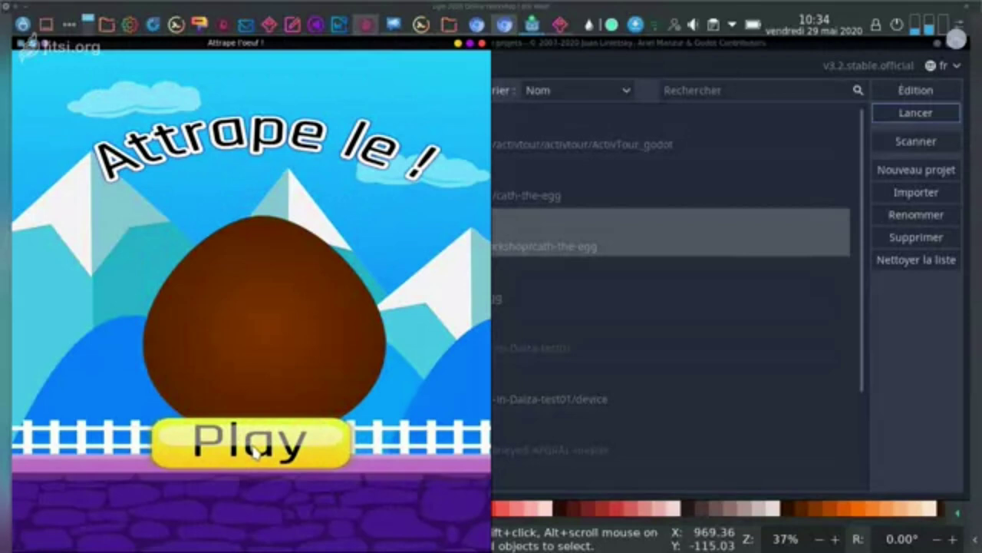
Step: Start the egg-catching game with Play, play briefly, then close the game window
left_click(255, 445)
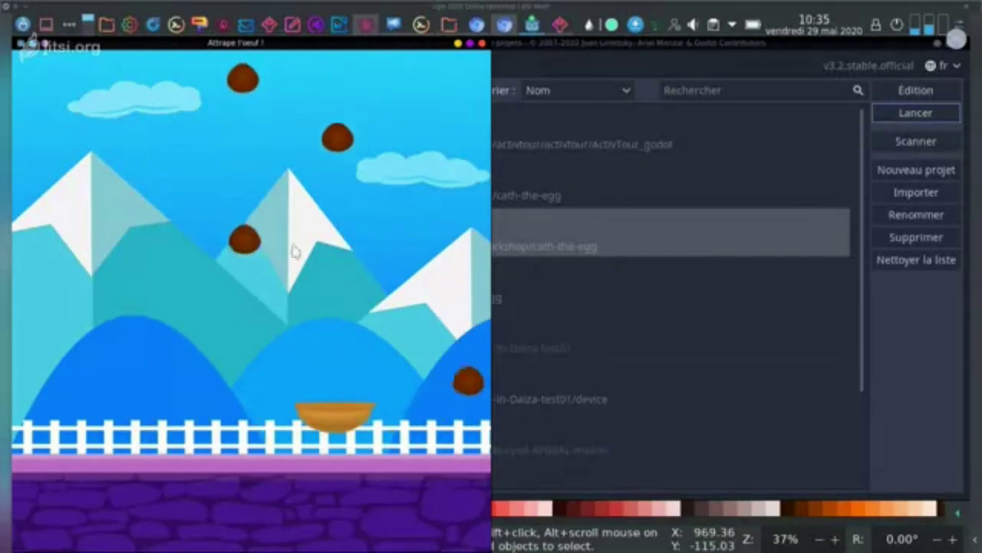
left_click(482, 44)
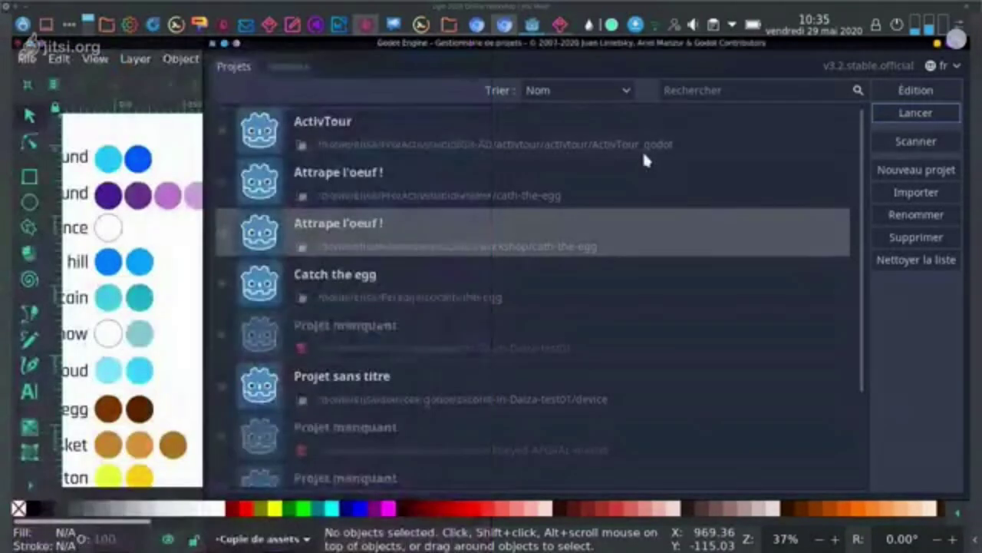
Step: Close Godot and drag the empty right rectangle into the left frame at X 48.333
left_click(964, 49)
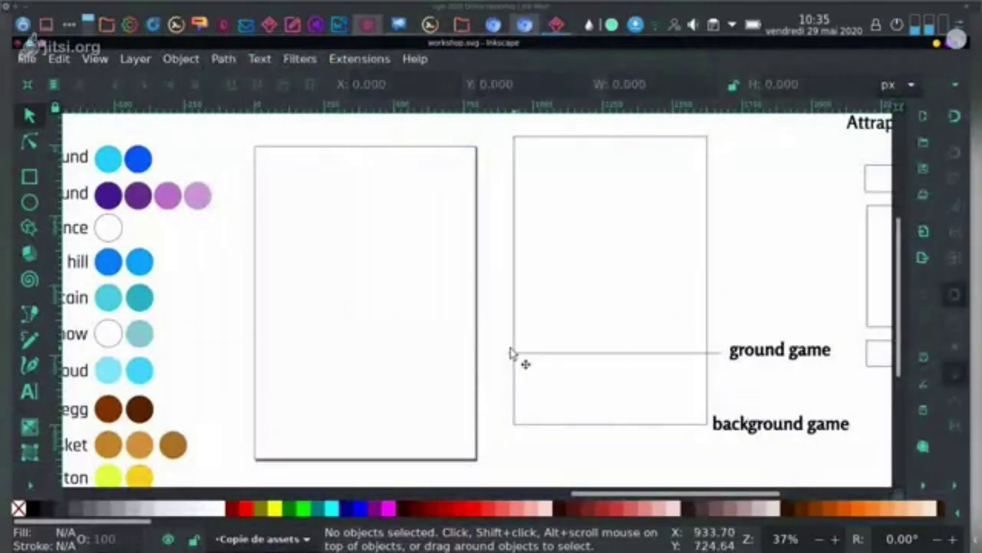
left_click_drag(511, 375, 564, 363)
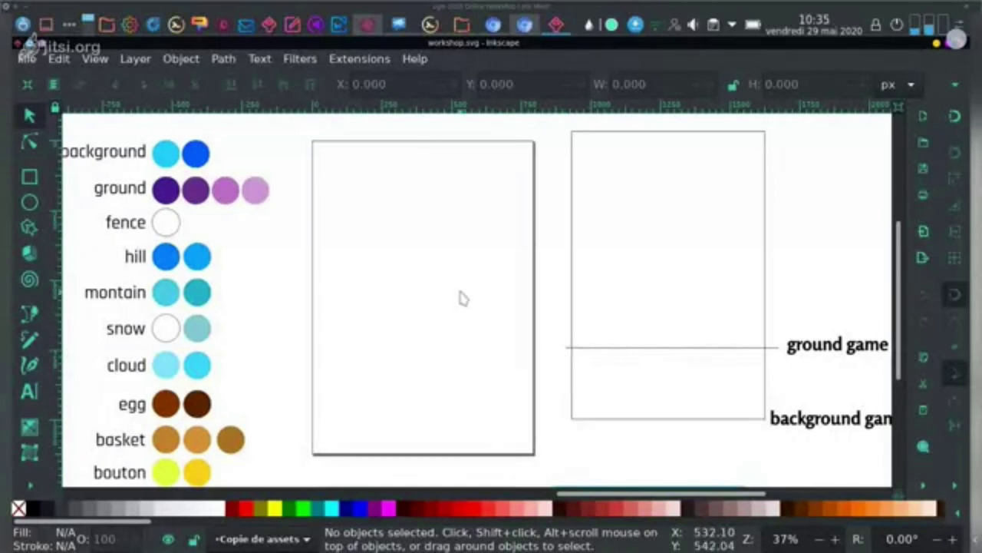
scroll(463, 298, "down", 1)
left_click(699, 235)
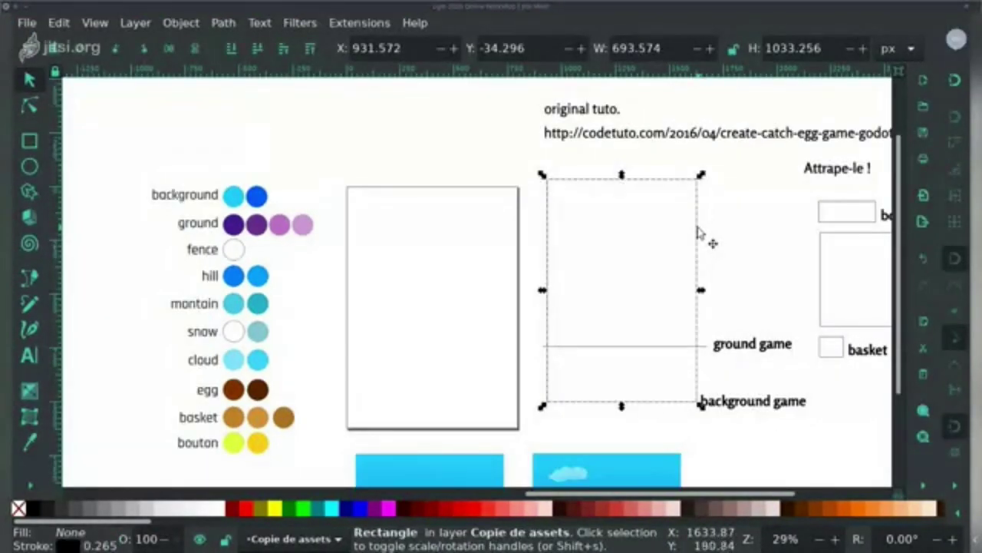
left_click_drag(698, 232, 507, 255)
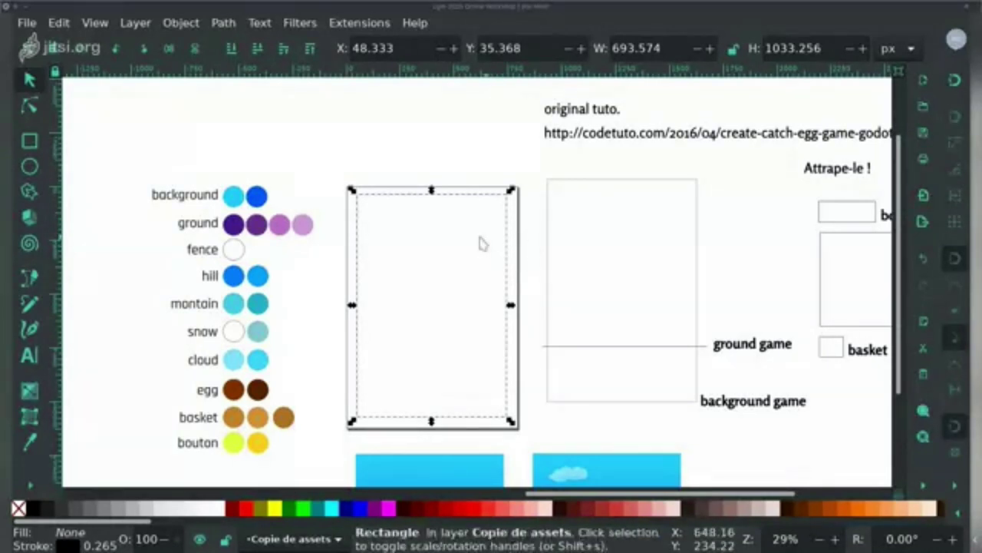
left_click(28, 23)
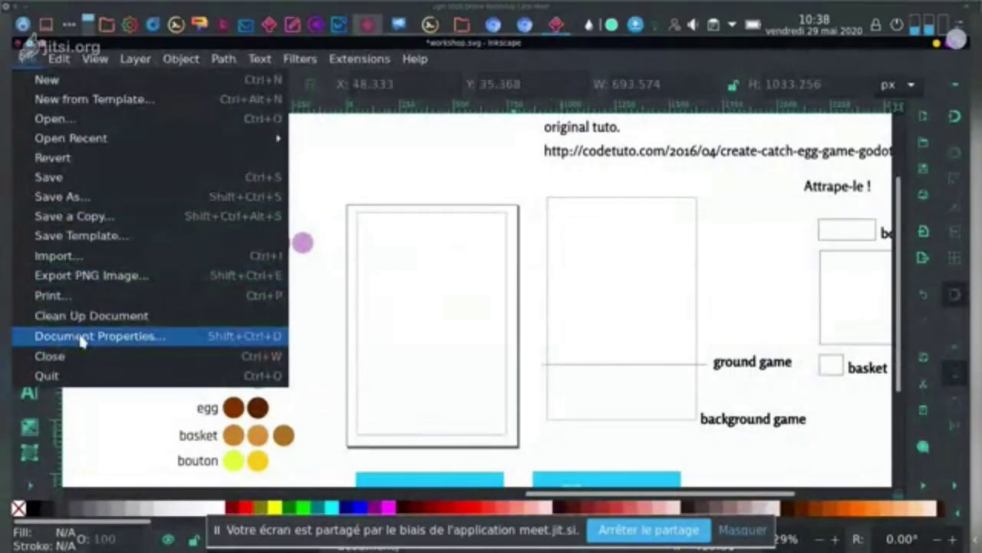
Step: In Document Properties, resize the page to content, giving 2956.74731 × 793.40332 mm
left_click(81, 336)
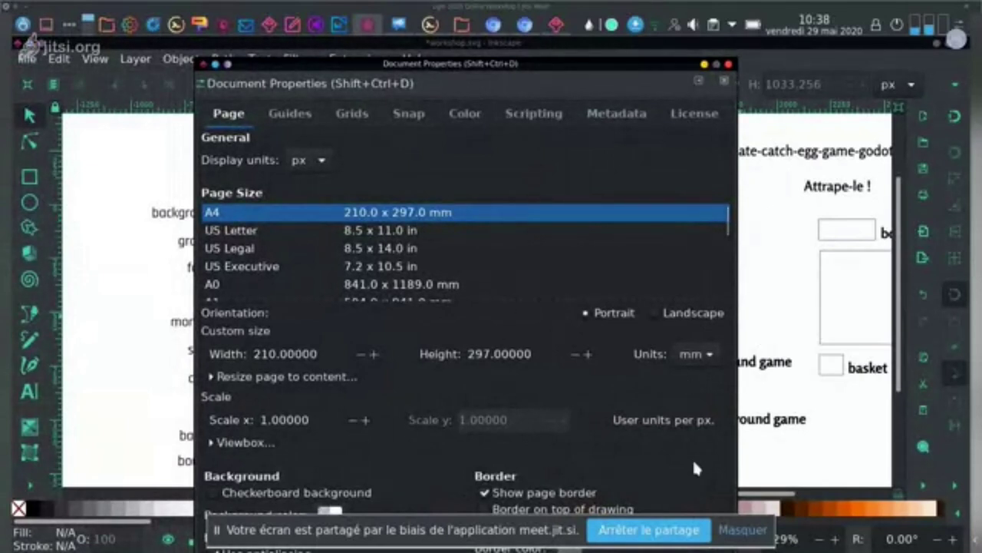
left_click_drag(693, 453, 690, 347)
left_click(324, 271)
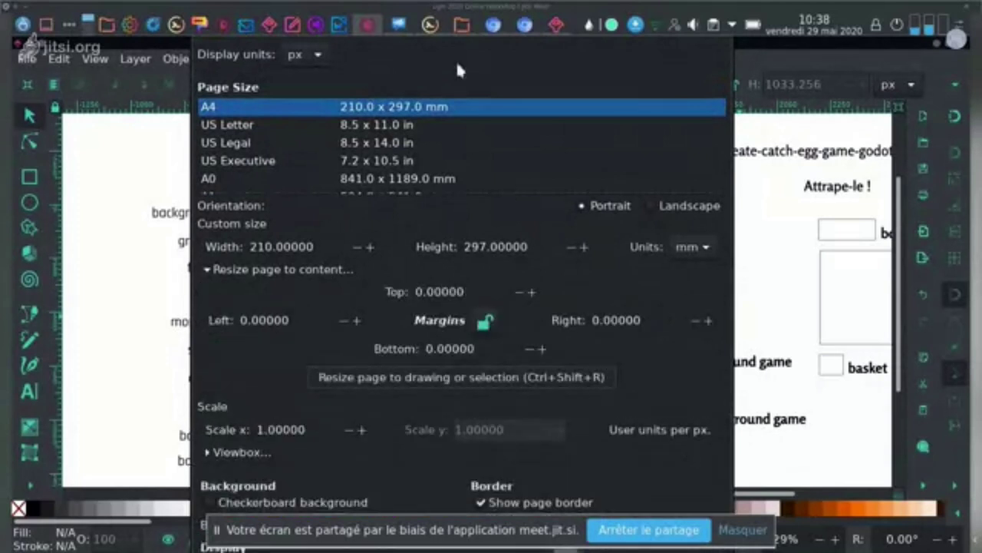
key("ctrl+shift+r")
mouse_move(443, 48)
left_mouse_down()
mouse_move(555, 119)
mouse_move(825, 125)
mouse_move(636, 360)
mouse_move(446, 349)
left_mouse_up()
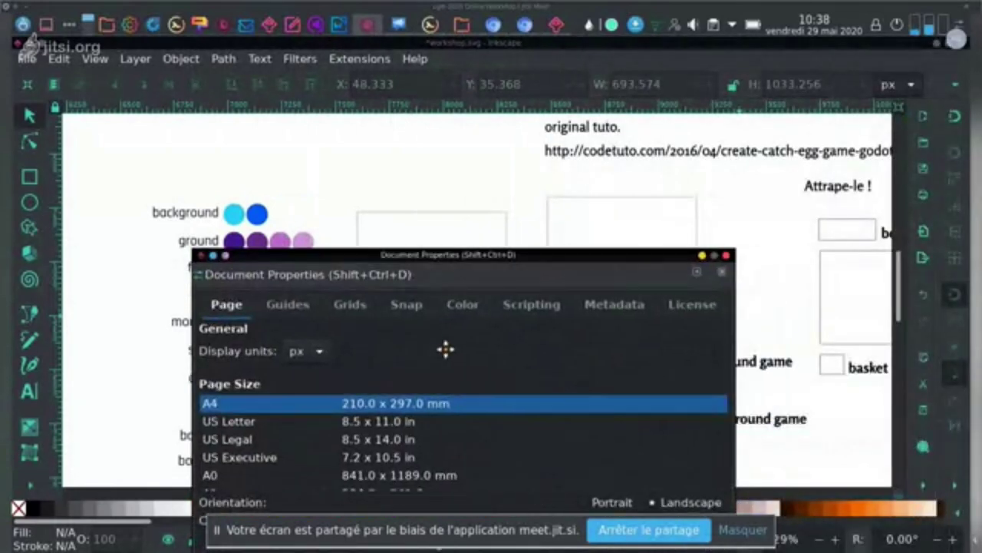
Step: Use the Dropper to fill the left empty rectangle with the dark blue background swatch
left_click(727, 261)
left_click(504, 278)
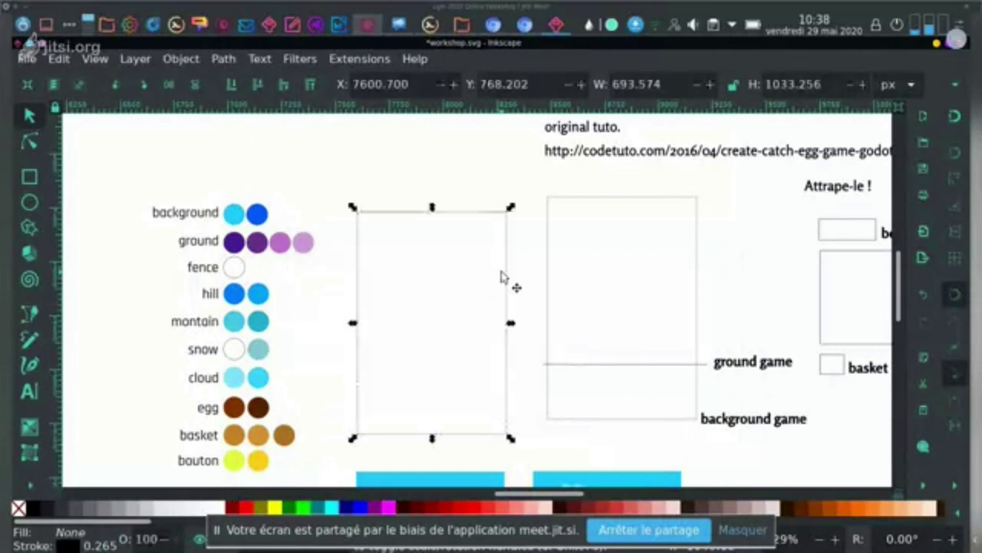
left_click(586, 204)
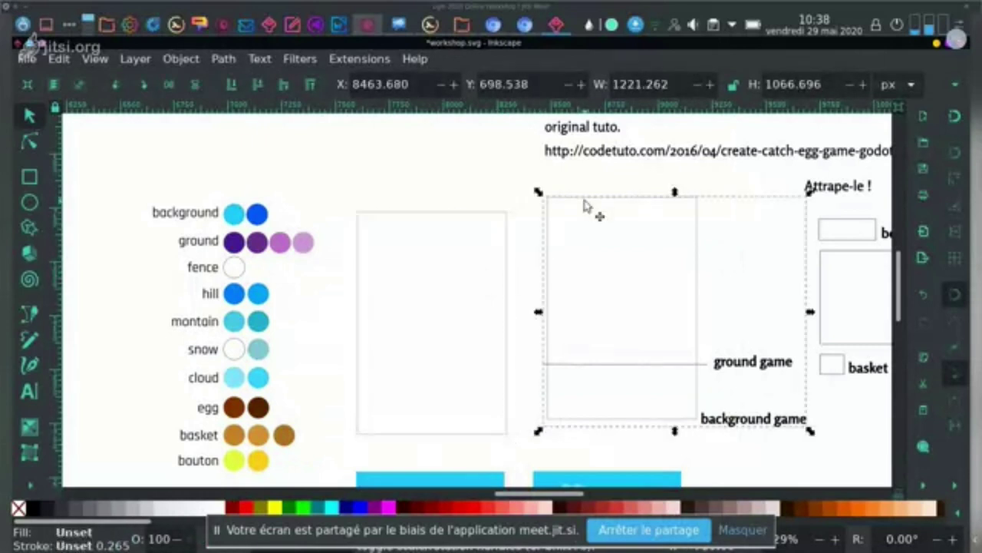
left_click(497, 218)
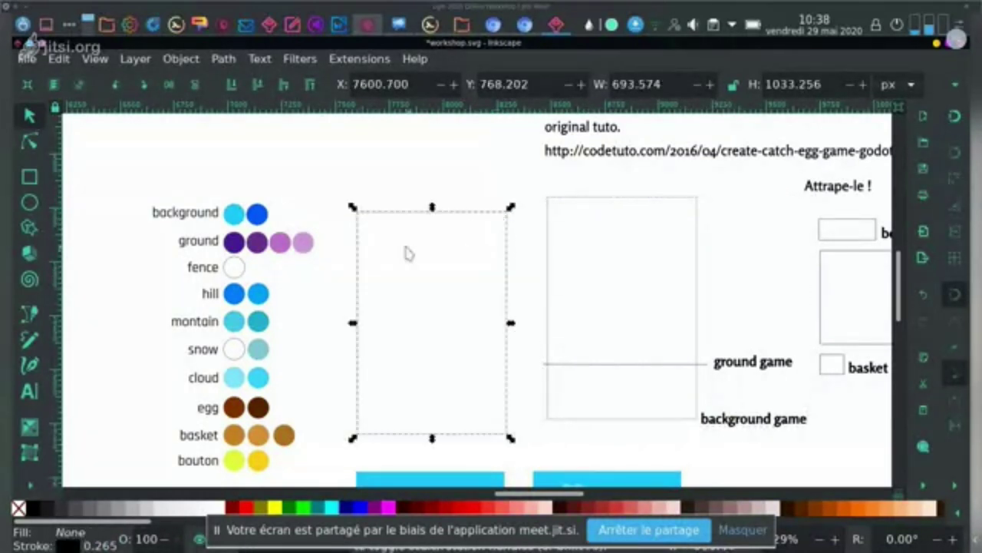
left_click(28, 479)
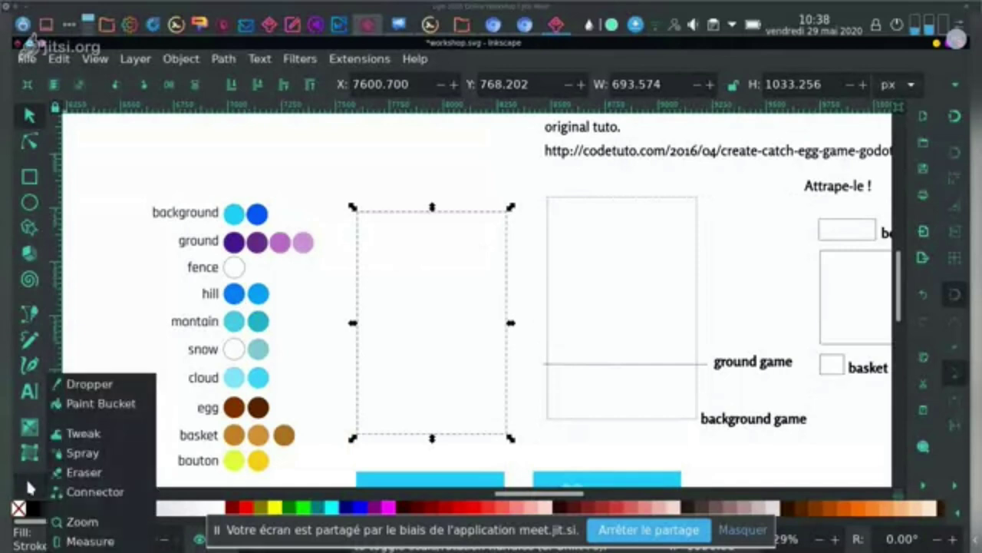
left_click(76, 384)
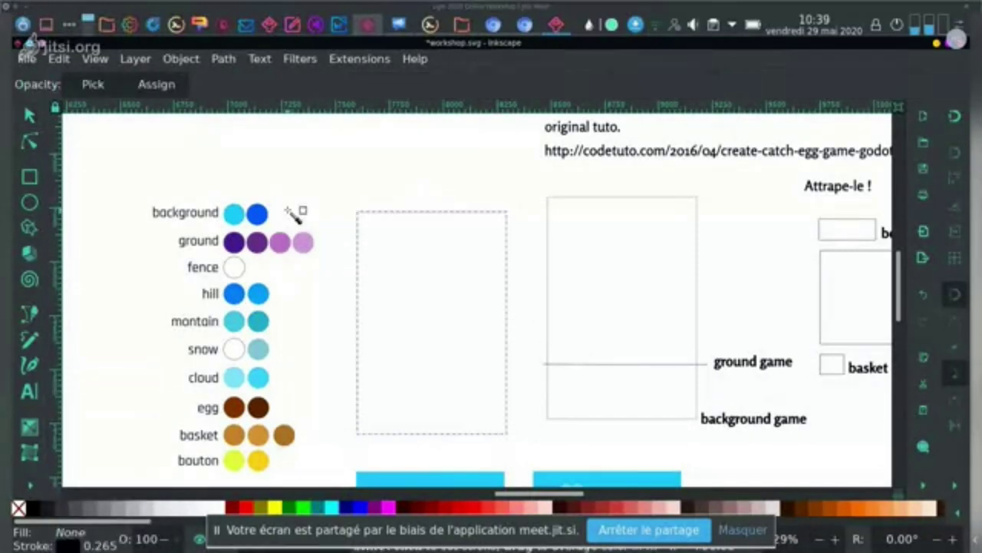
key("F11")
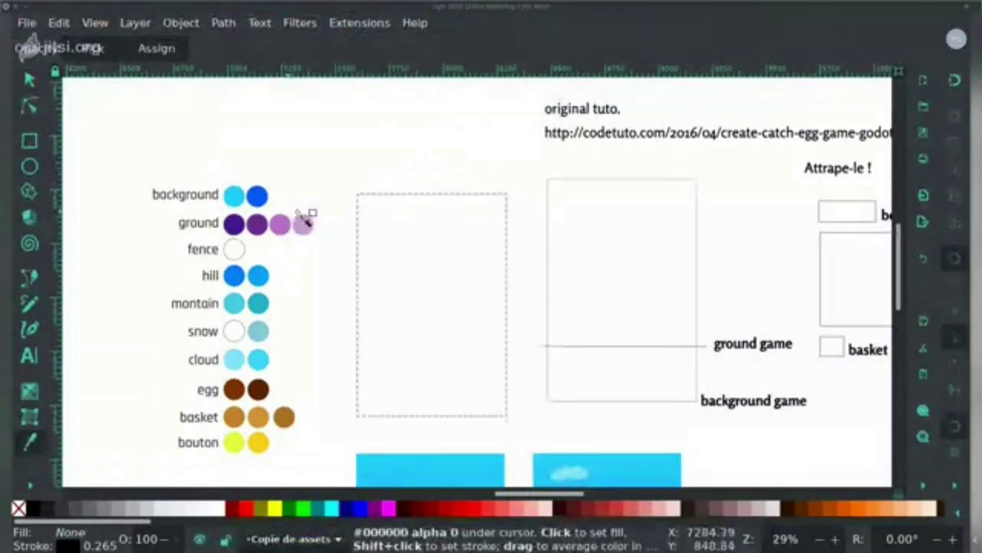
left_click(260, 198)
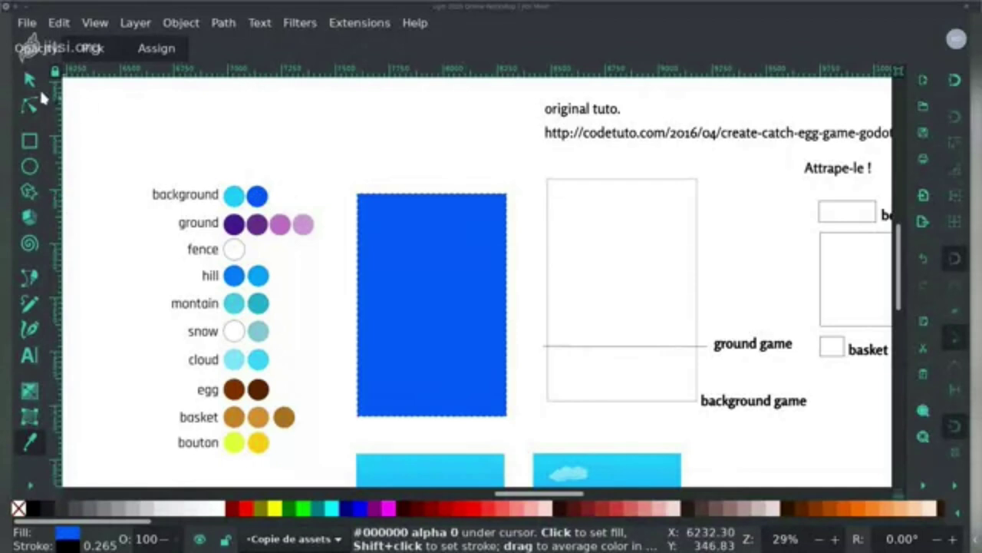
left_click(29, 82)
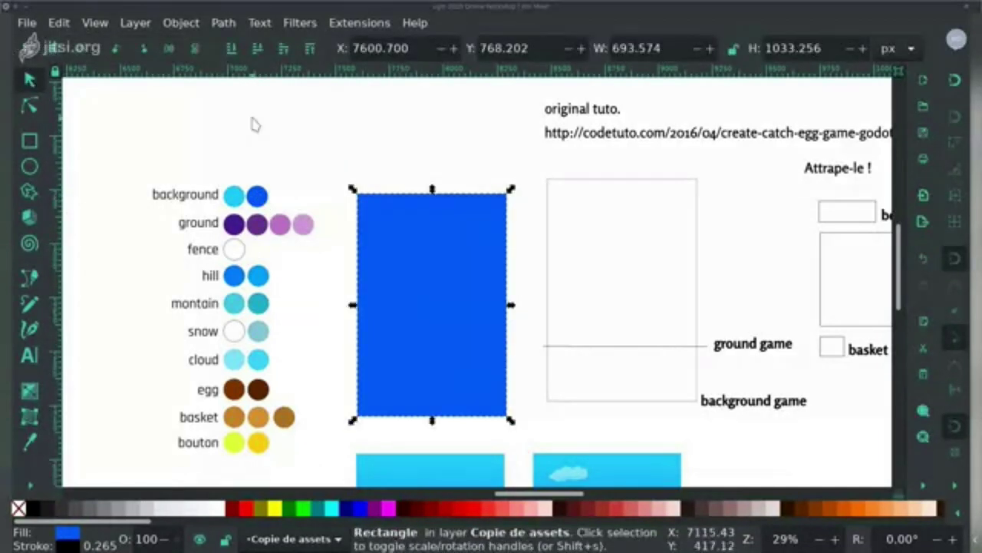
left_click(256, 126)
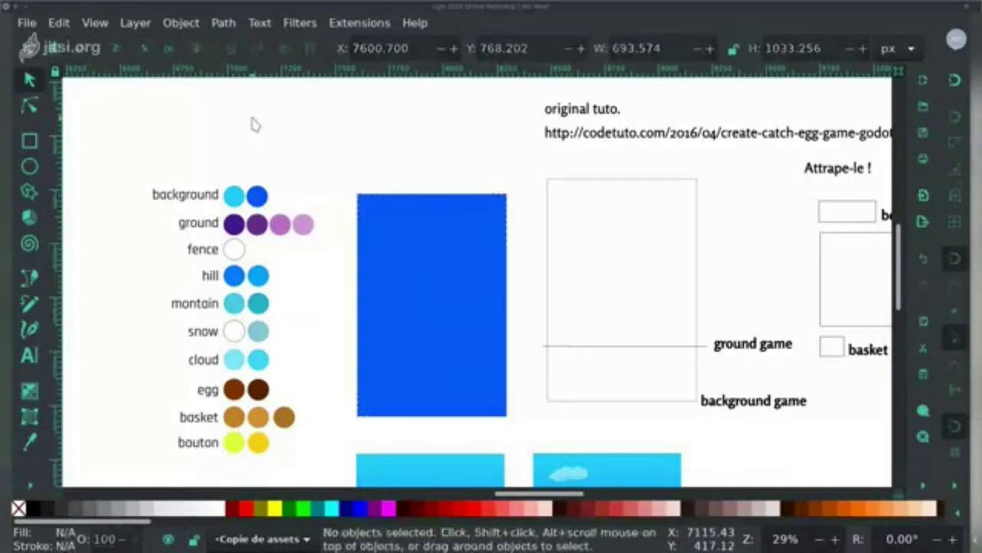
Step: Draw a rectangle with the light pink ground colour and place it across the blue rectangle's bottom
left_click(29, 141)
left_click_drag(543, 344, 698, 413)
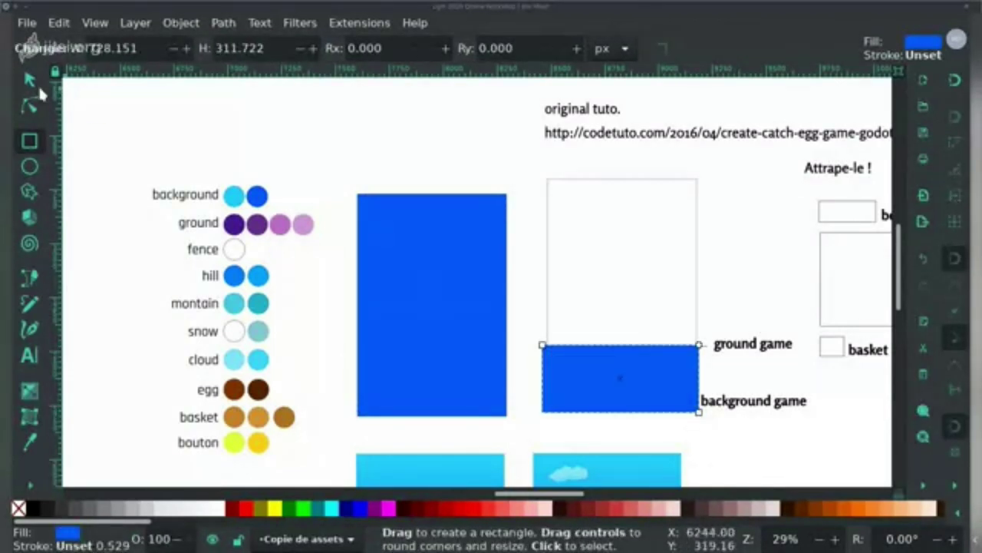
left_click(30, 443)
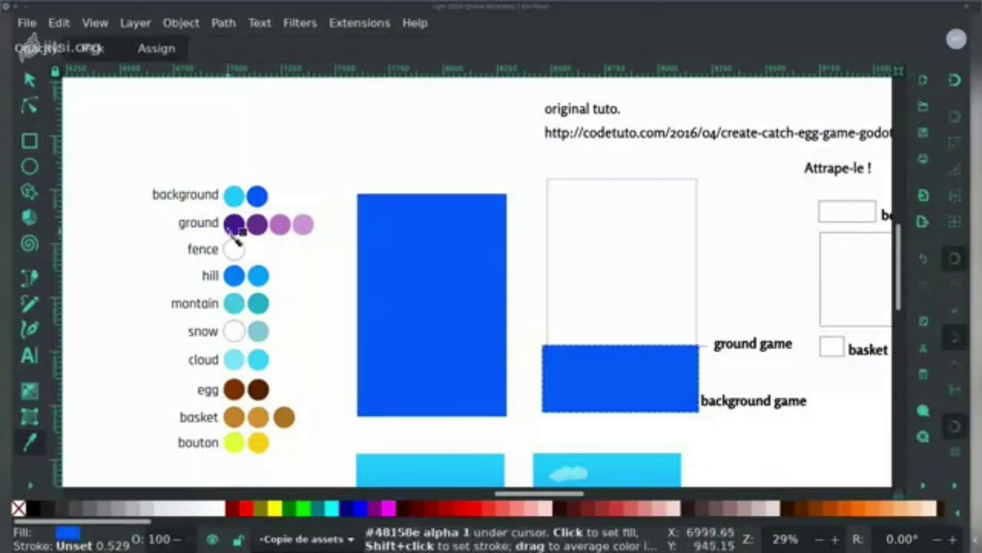
left_click(306, 226)
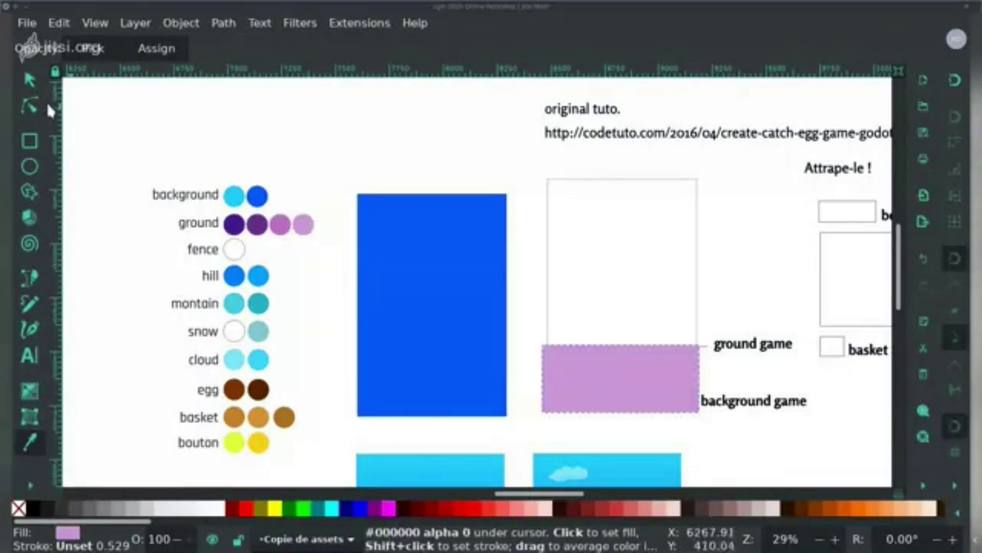
left_click(31, 79)
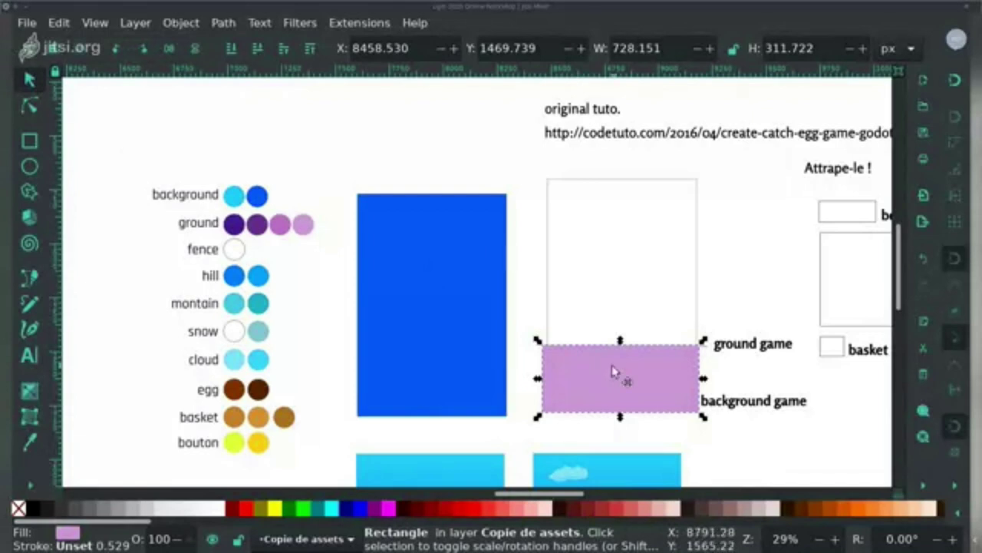
left_click_drag(616, 373, 424, 376)
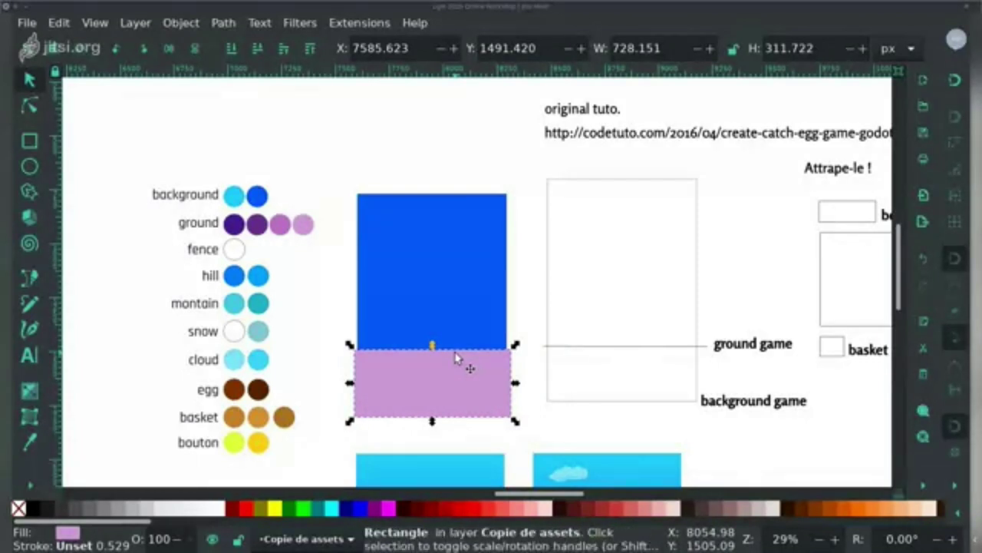
left_click_drag(522, 340, 526, 270)
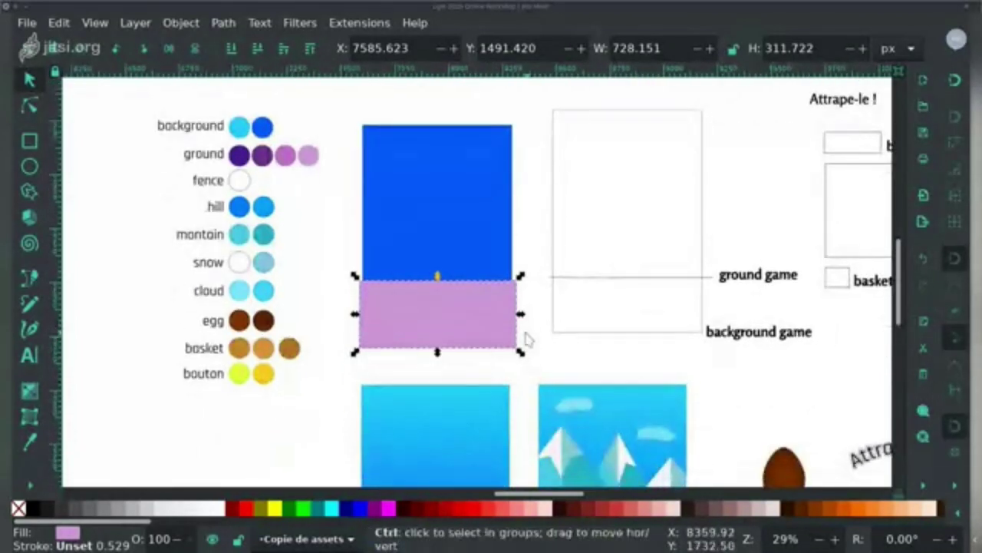
scroll(527, 340, "up", 2)
left_click_drag(579, 329, 728, 342)
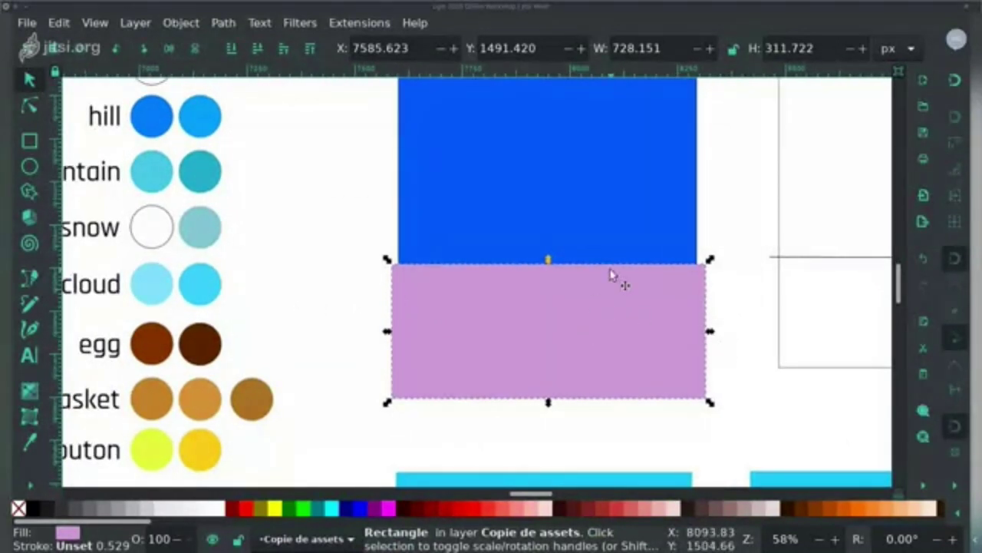
left_click_drag(610, 279, 600, 339)
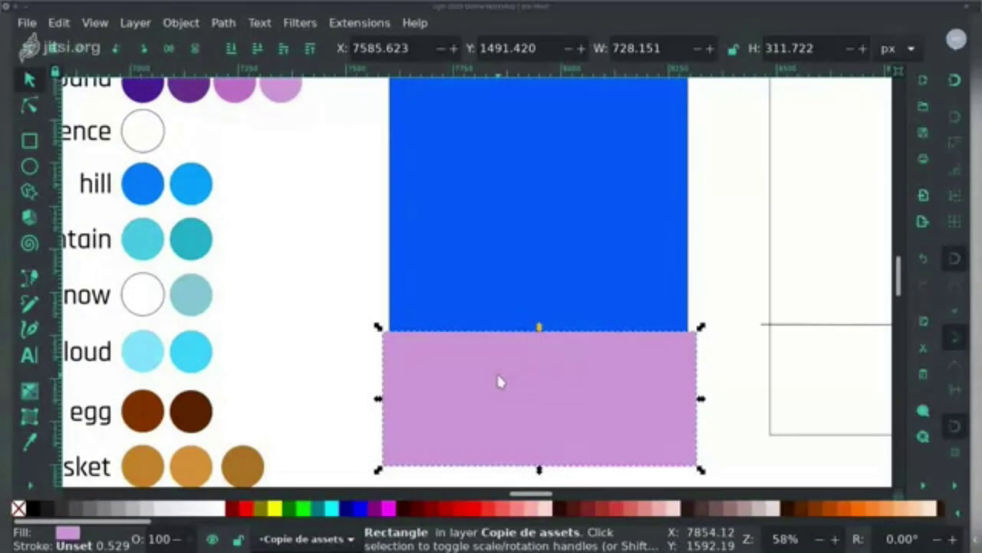
Step: Lower a ground strip's top edge and fill it with the orchid ground colour
key("ctrl")
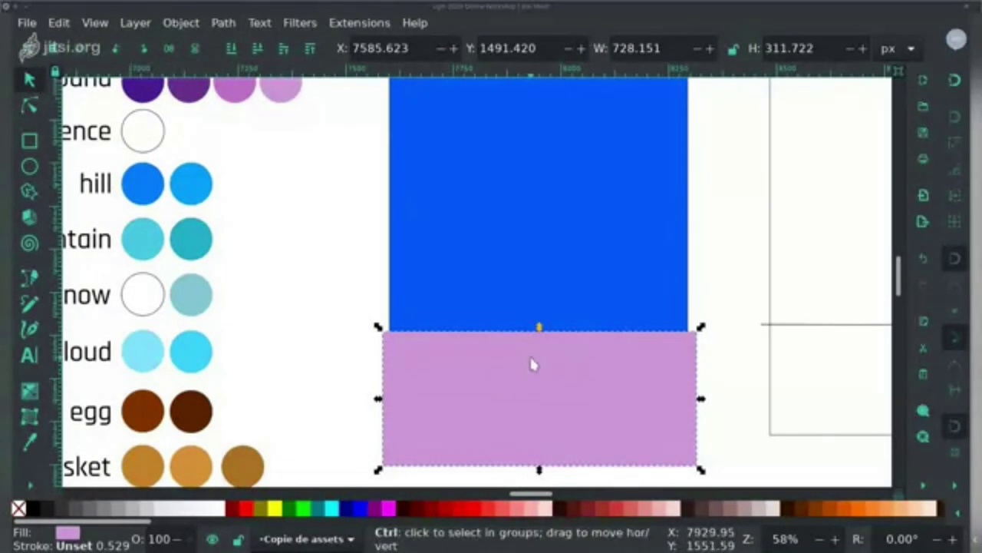
left_click_drag(539, 331, 539, 345)
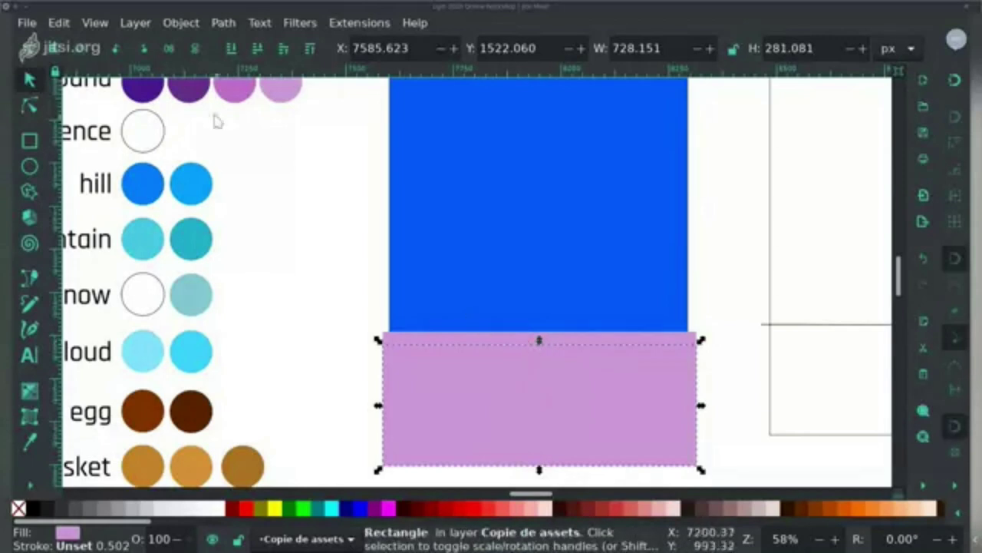
key("d")
left_click(243, 98)
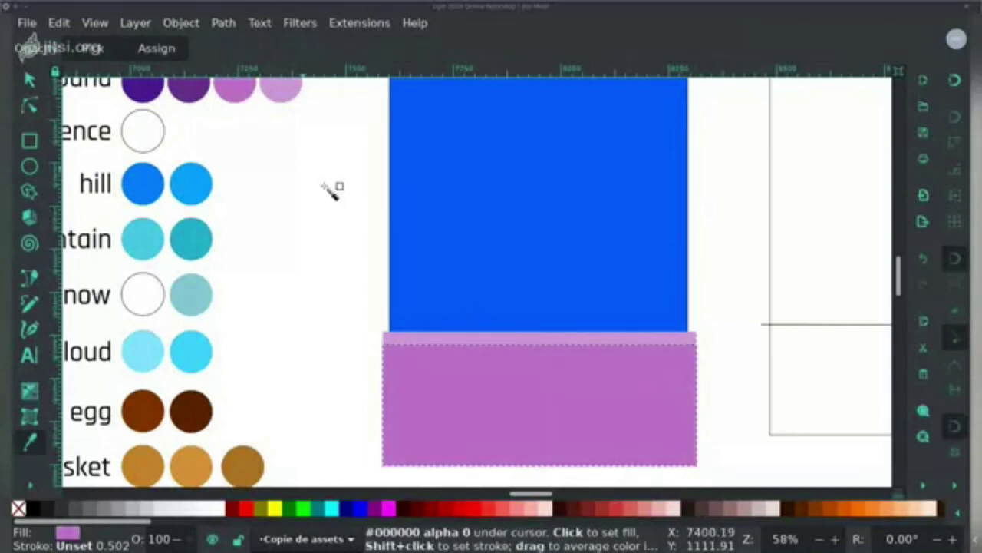
left_click(29, 81)
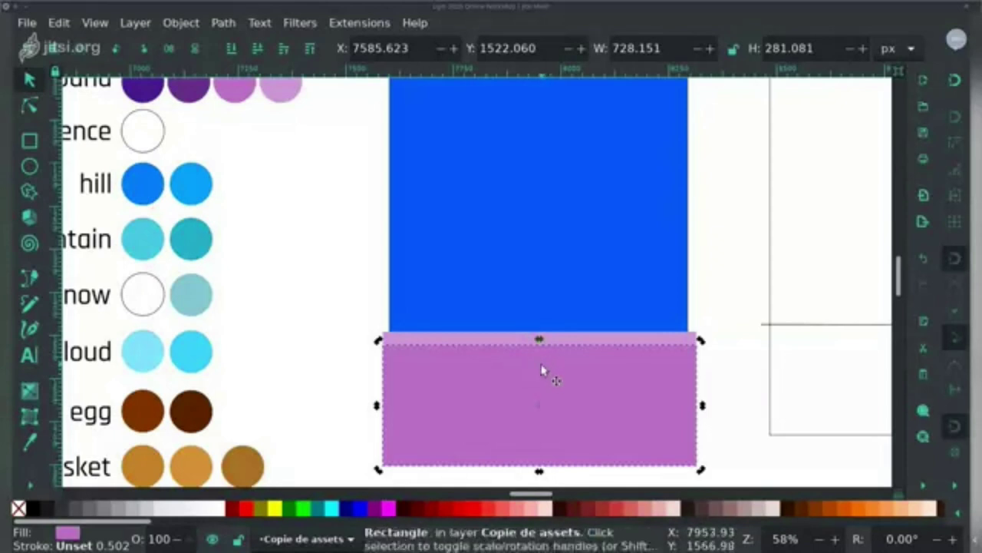
Step: Shorten the next strip from its top and fill it with the dark purple ground colour
left_click(542, 361)
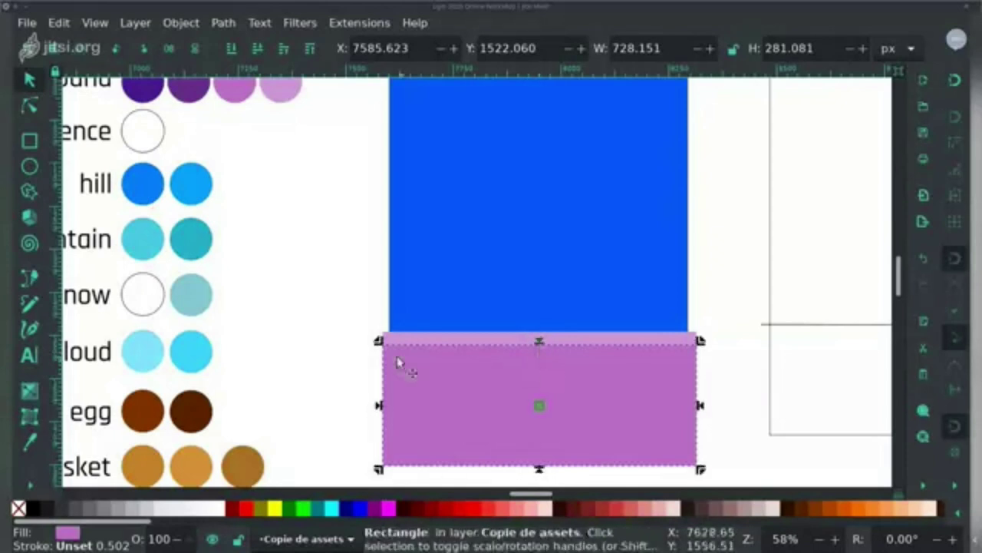
key("Escape")
left_click(547, 340)
left_click_drag(542, 340, 543, 356)
key("d")
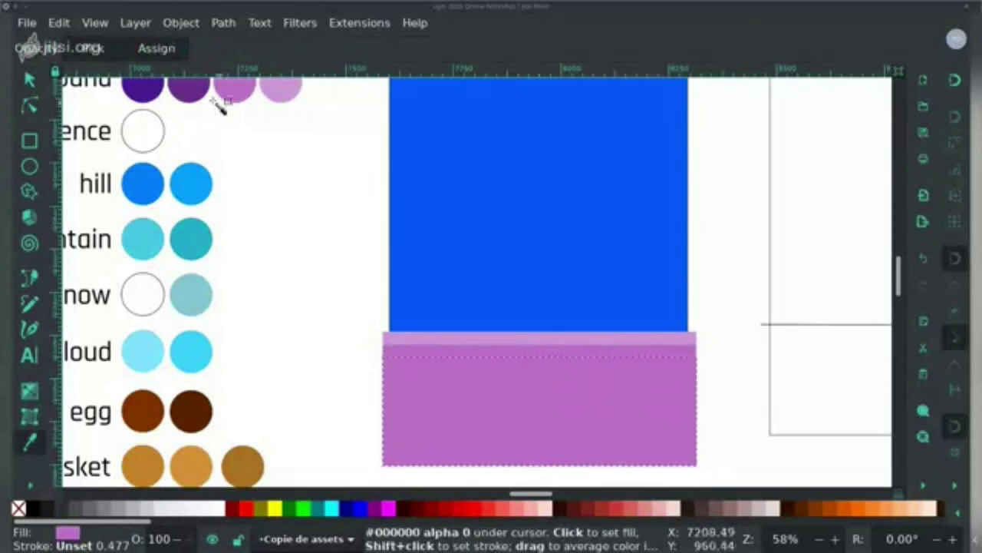
left_click(193, 90)
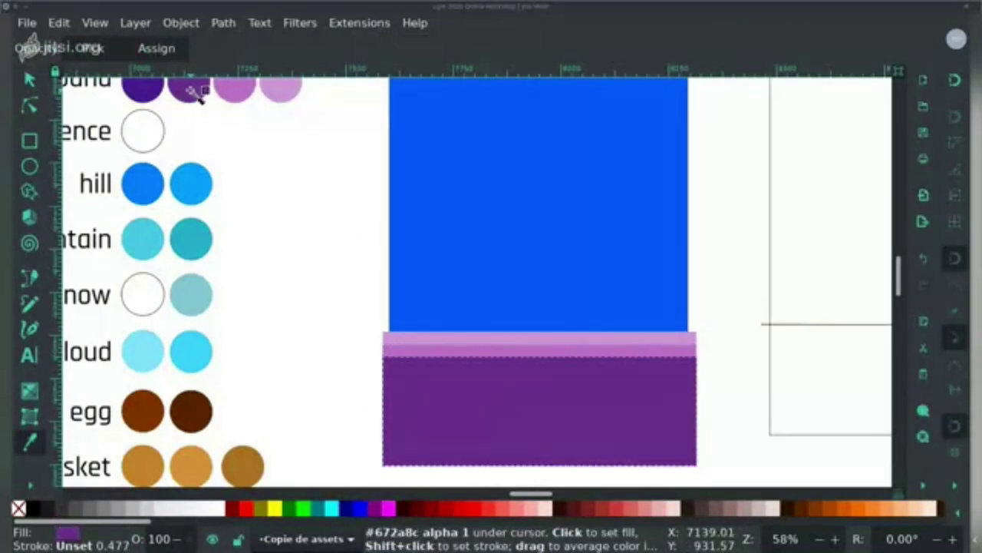
left_click(30, 79)
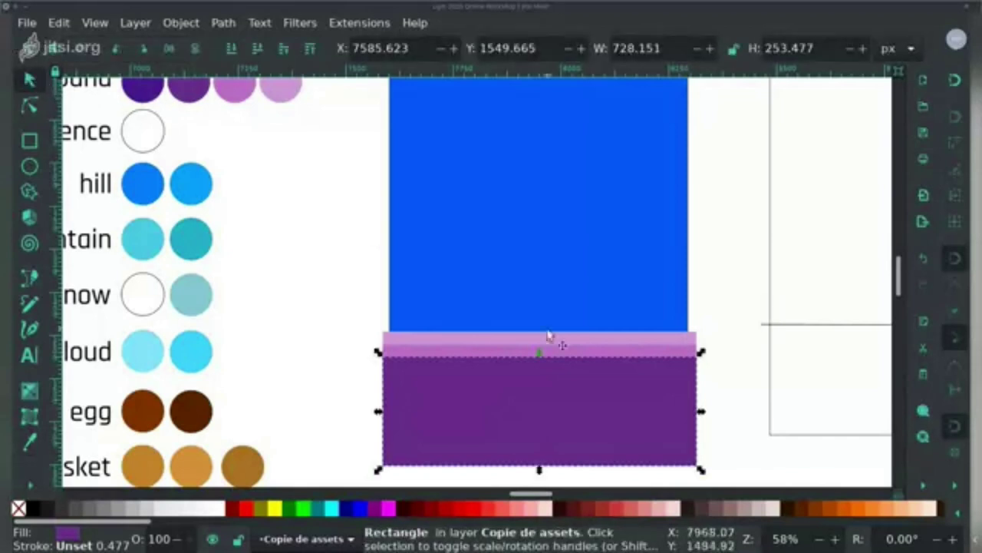
Step: Shorten the last strip to 728.151 × 217.542 px and fill it with deep indigo
left_click(724, 344)
left_click(658, 379)
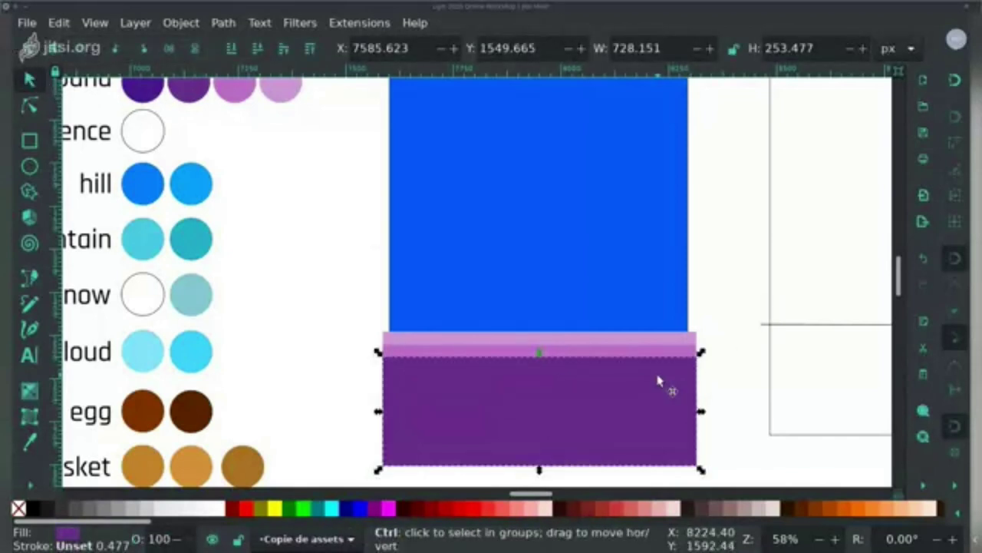
left_click_drag(539, 354, 537, 367)
key("d")
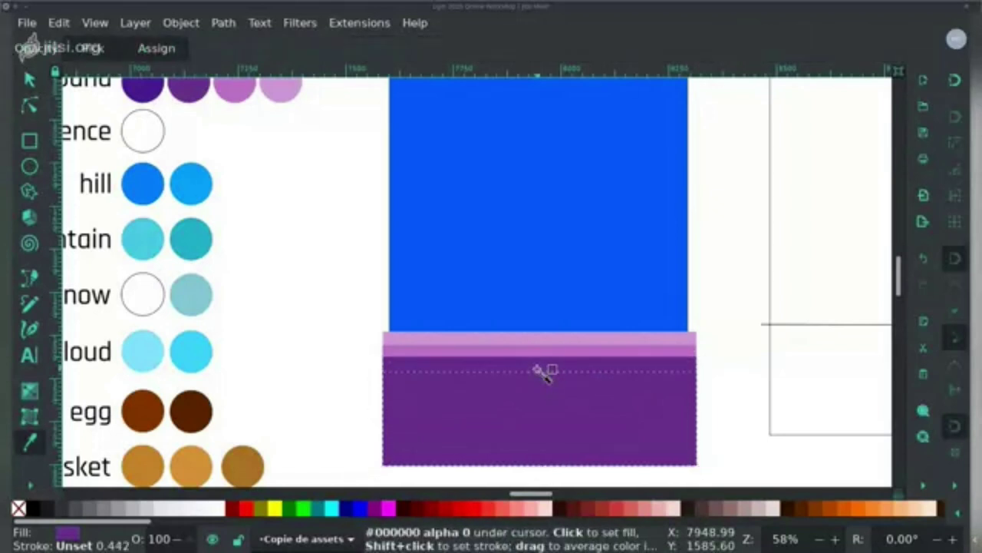
left_click(155, 94)
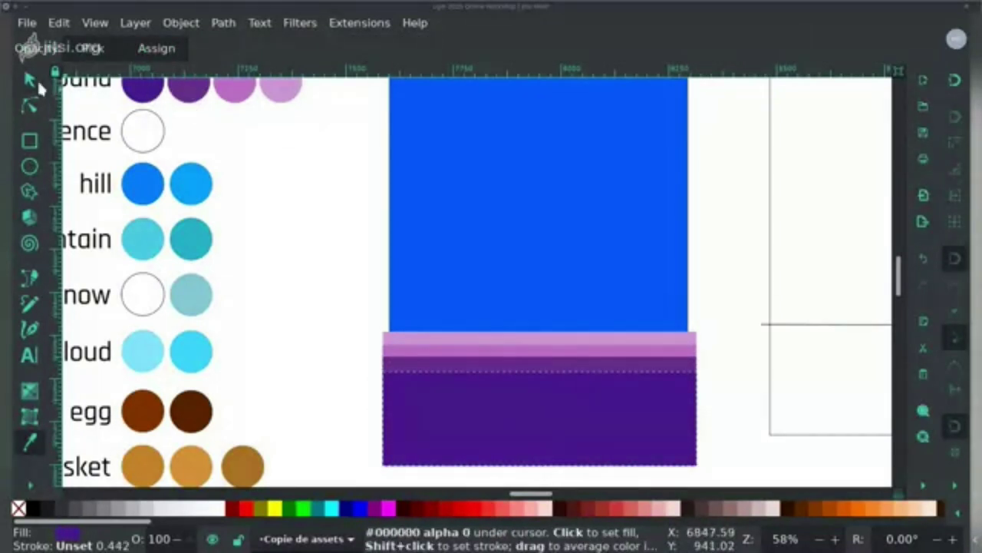
left_click(29, 81)
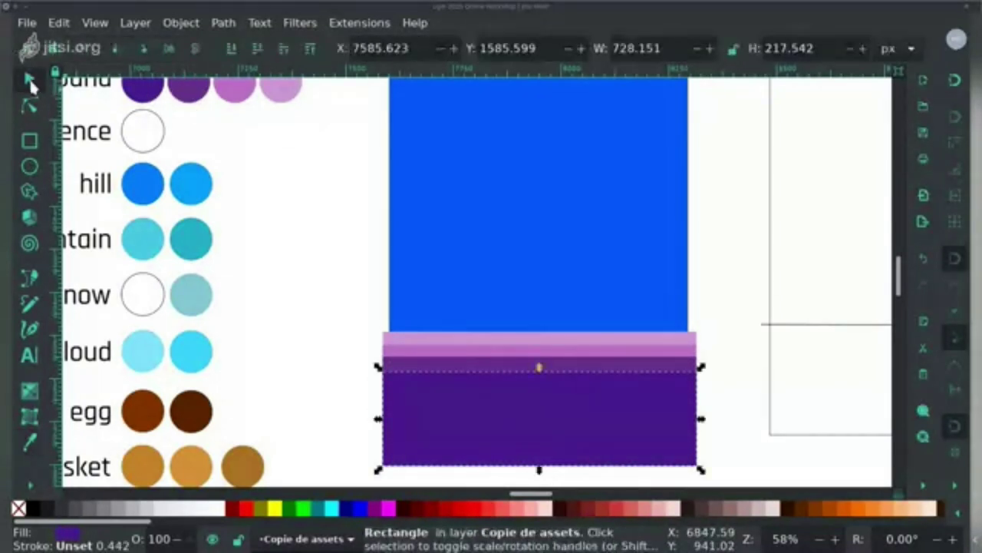
left_click(321, 242)
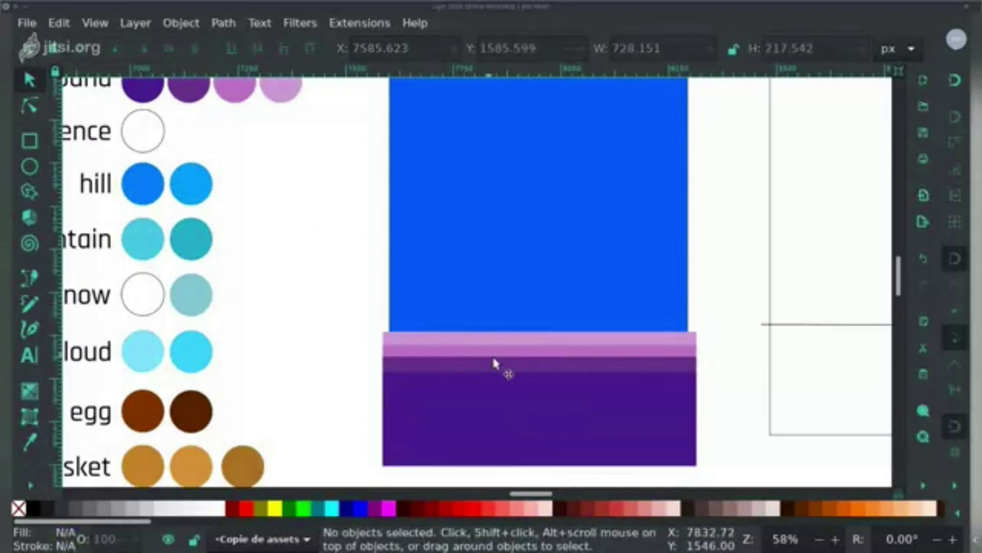
left_click(533, 388)
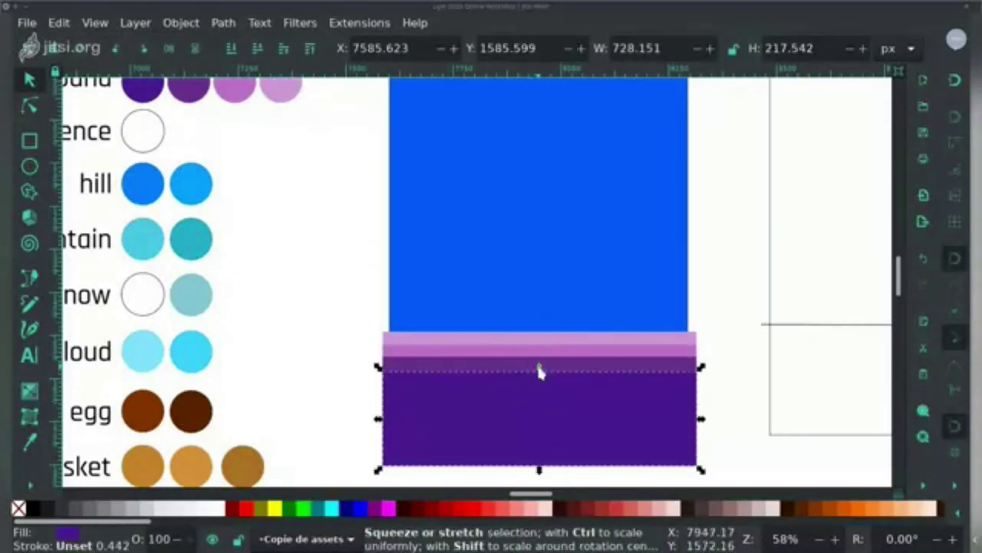
Step: Raise the indigo strip to 227.595 px tall, then pan down to review the fence-and-stone backgrounds
left_click_drag(539, 370, 537, 362)
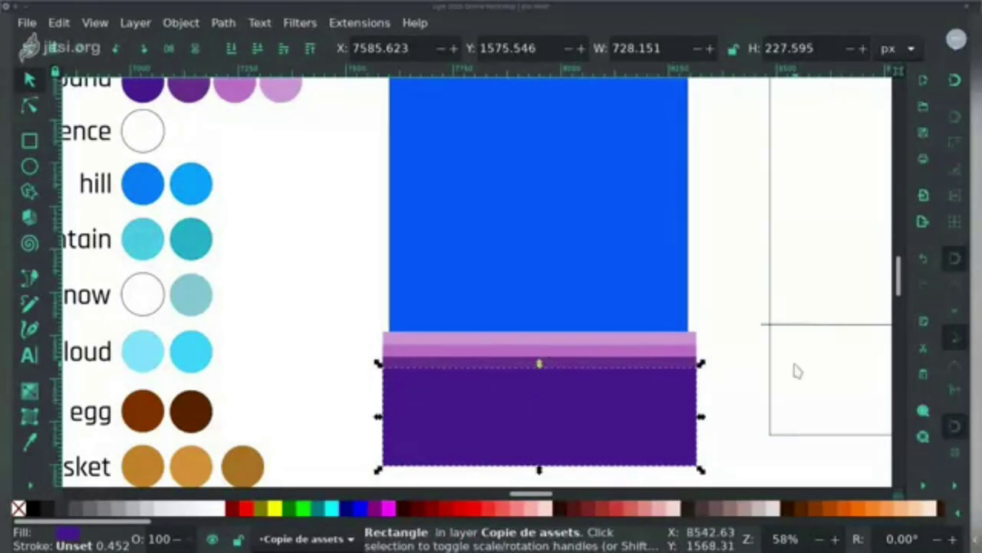
left_click(729, 390)
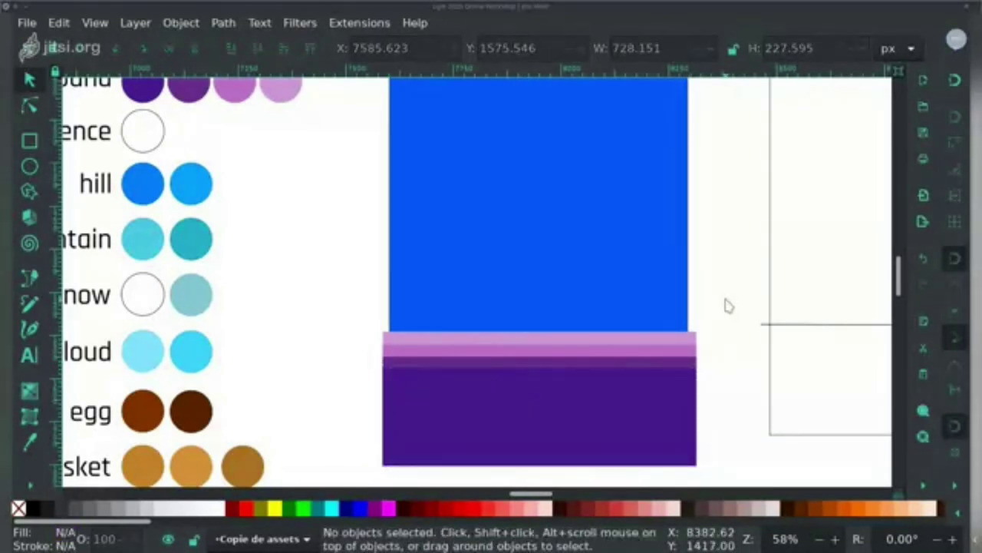
scroll(729, 306, "down", 1)
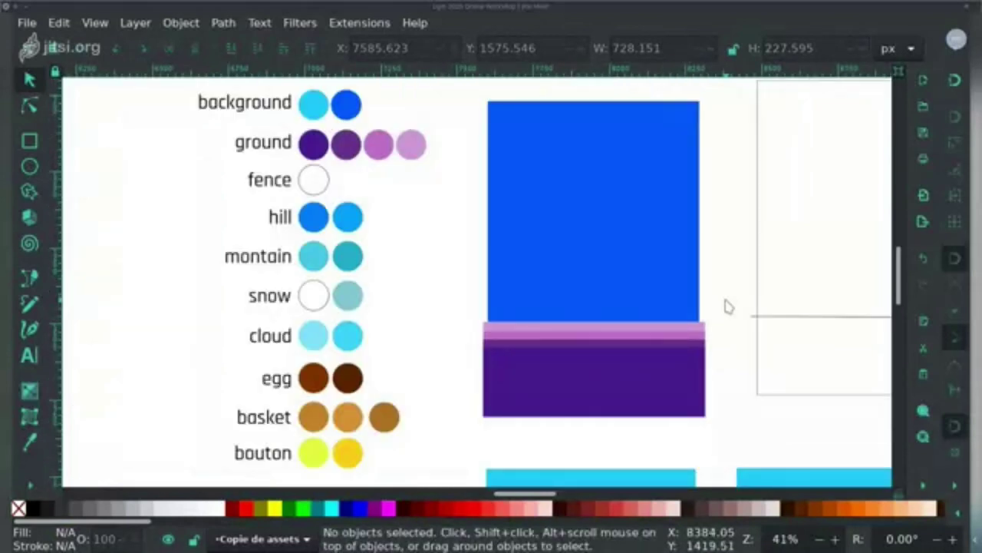
left_click_drag(729, 307, 609, 304)
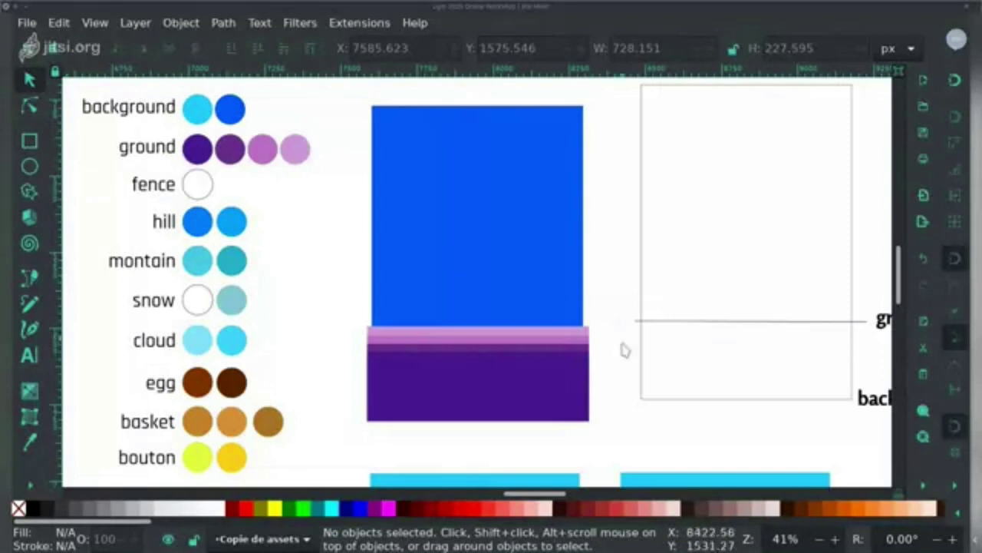
scroll(622, 372, "down", 5)
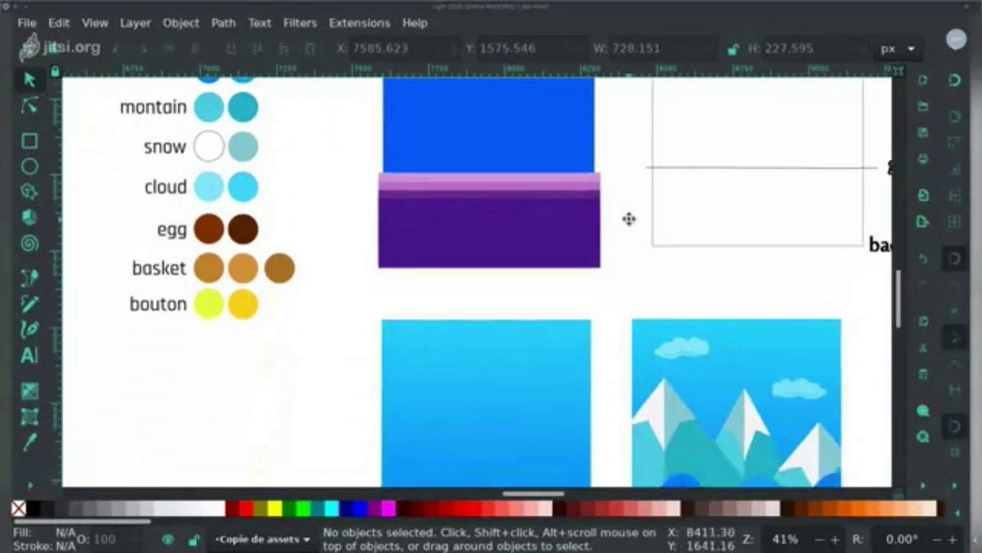
left_click_drag(610, 330, 693, 153)
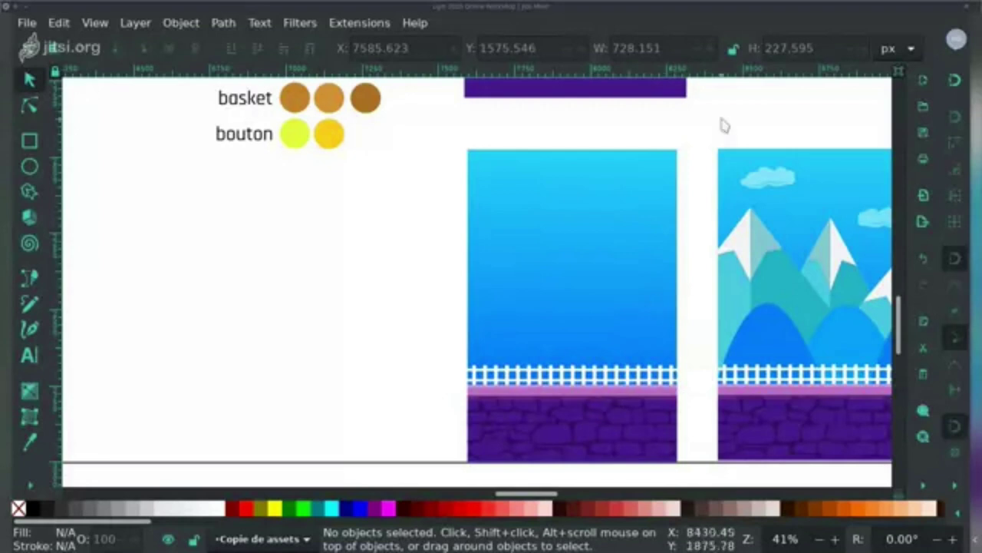
left_click_drag(721, 125, 637, 365)
Step: Draw a thin white picket, 21.579 × 120.629 px, standing on the ground
left_click(30, 142)
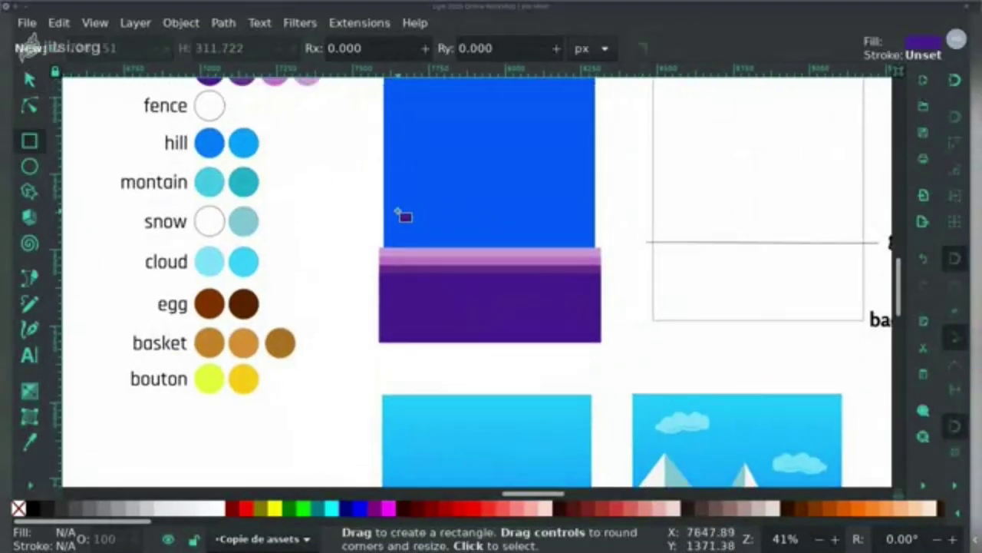
left_click_drag(397, 213, 403, 248)
left_click(224, 509)
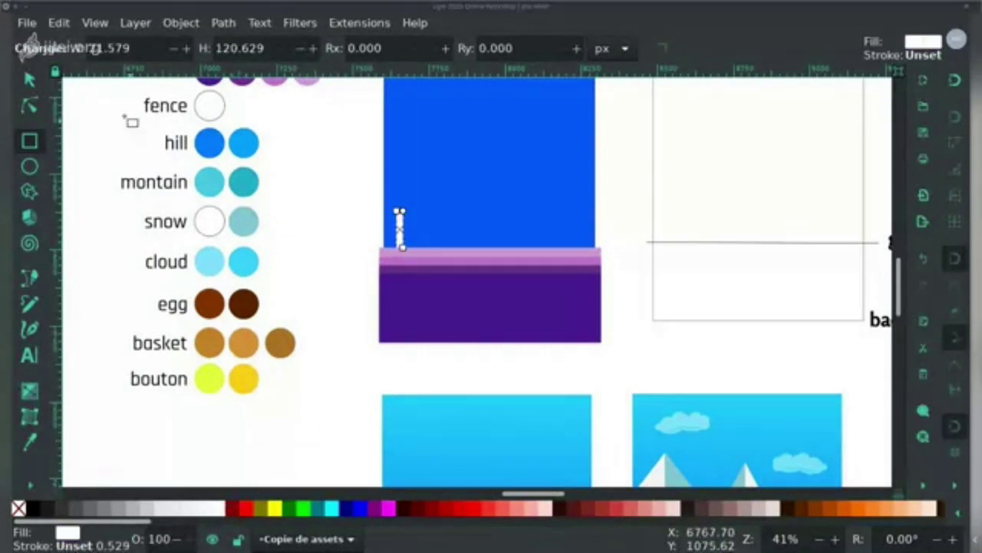
left_click(30, 79)
left_click(92, 127)
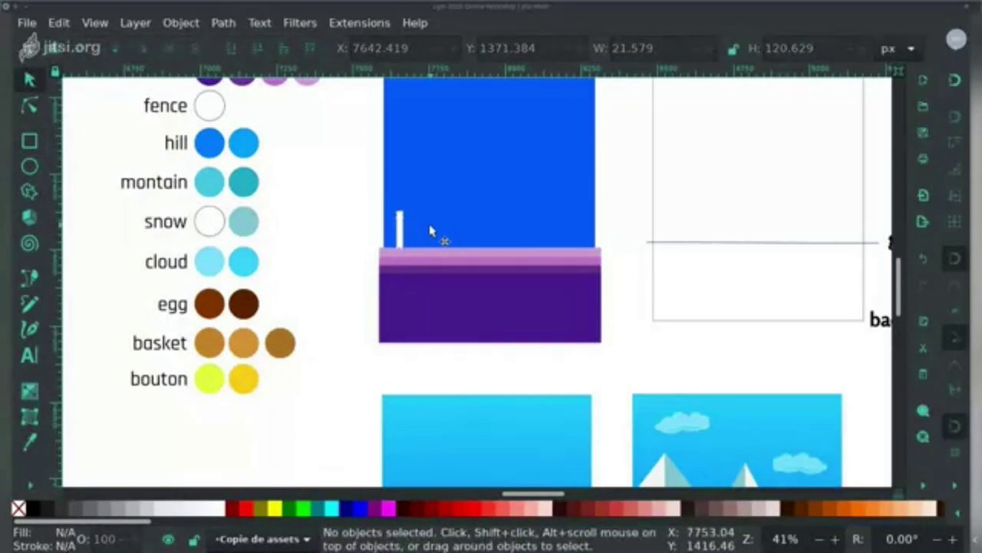
Step: Duplicate the picket with Ctrl+D and stamp copies in a row to the right with Space
scroll(429, 230, "up", 2, "ctrl")
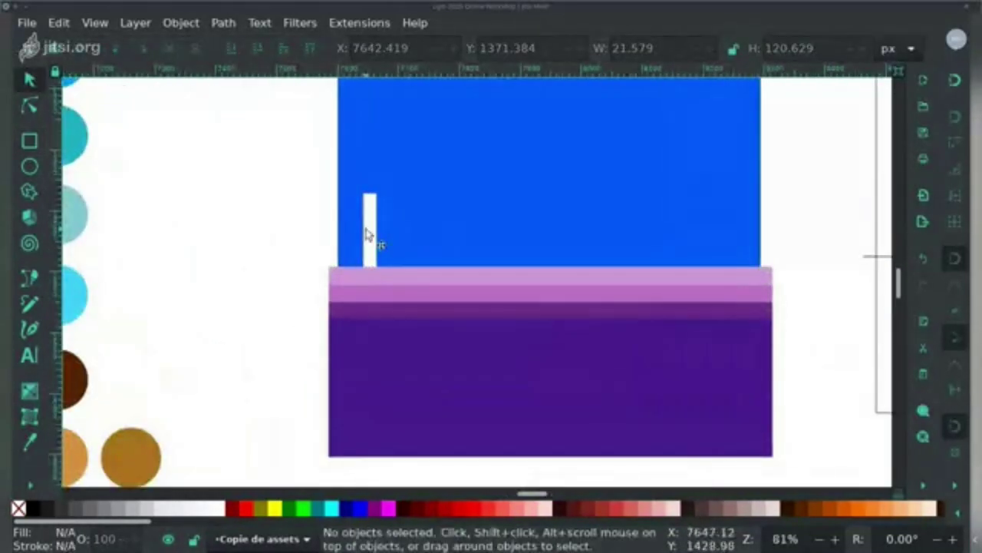
left_click(367, 235)
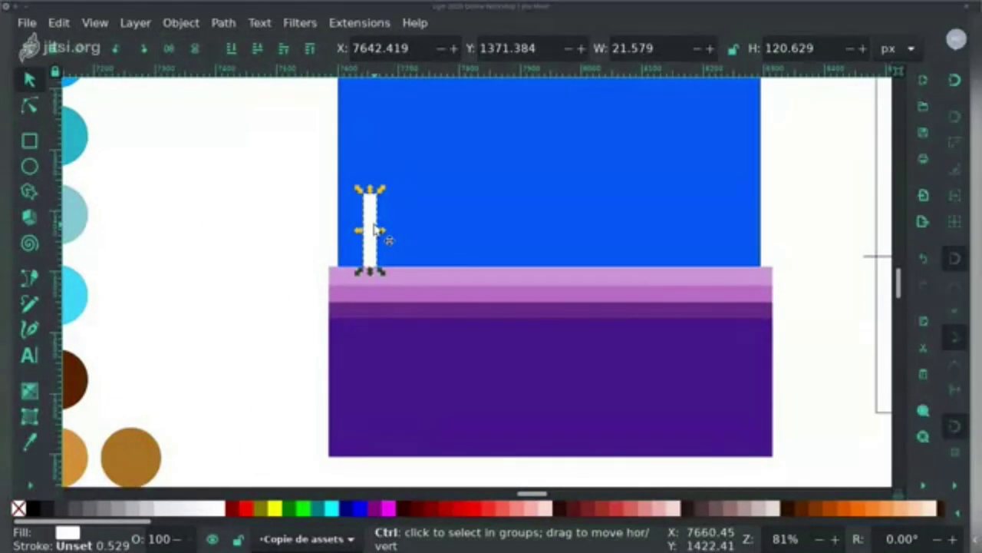
key("ctrl+d")
mouse_move(376, 230)
left_mouse_down()
mouse_move(781, 233)
mouse_move(599, 235)
left_mouse_up()
key("space")
key("space")
key("space")
key("space")
key("space")
key("space")
key("space")
key("space")
key("space")
key("space")
key("space")
key("space")
key("space")
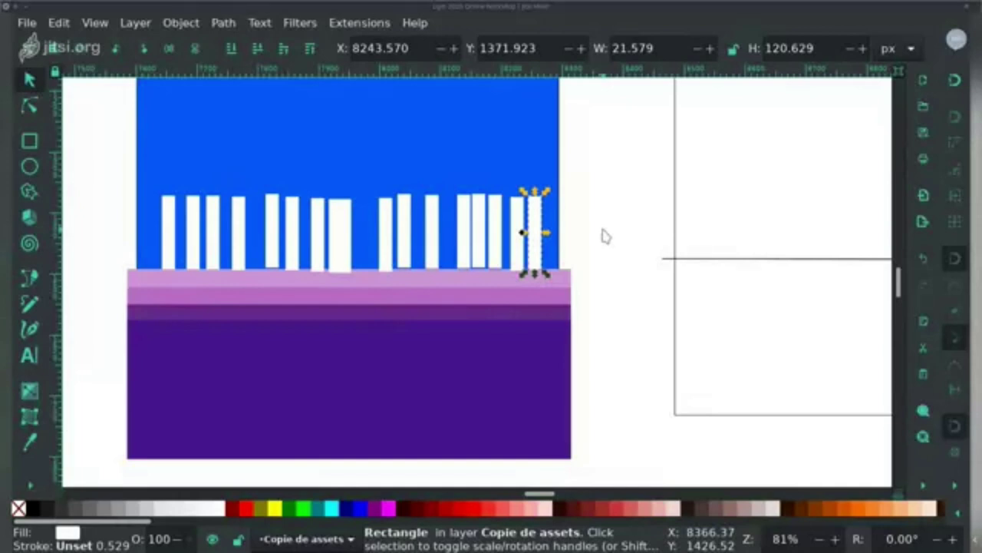
Step: With Align and Distribute, align the pickets' bottom edges and space them evenly
left_click(923, 486)
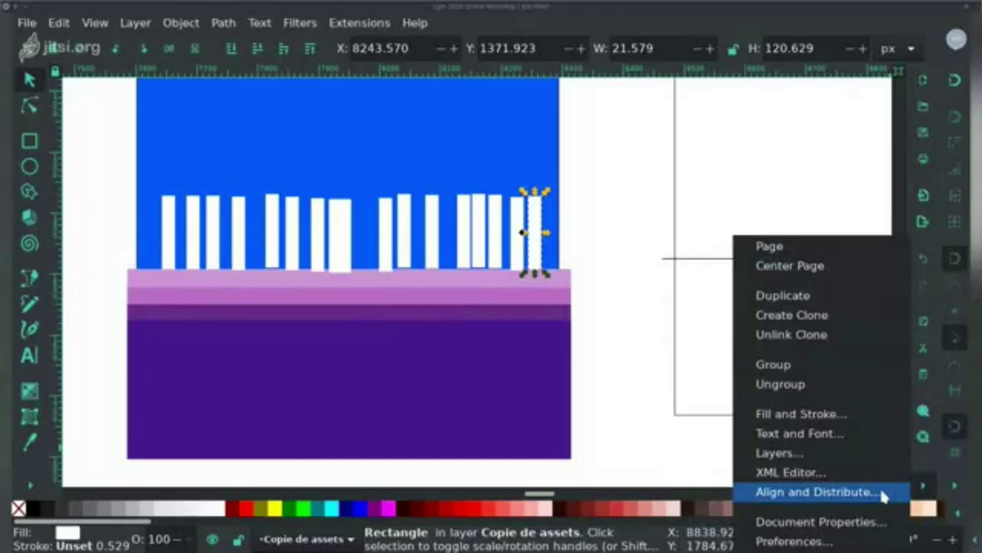
left_click(883, 492)
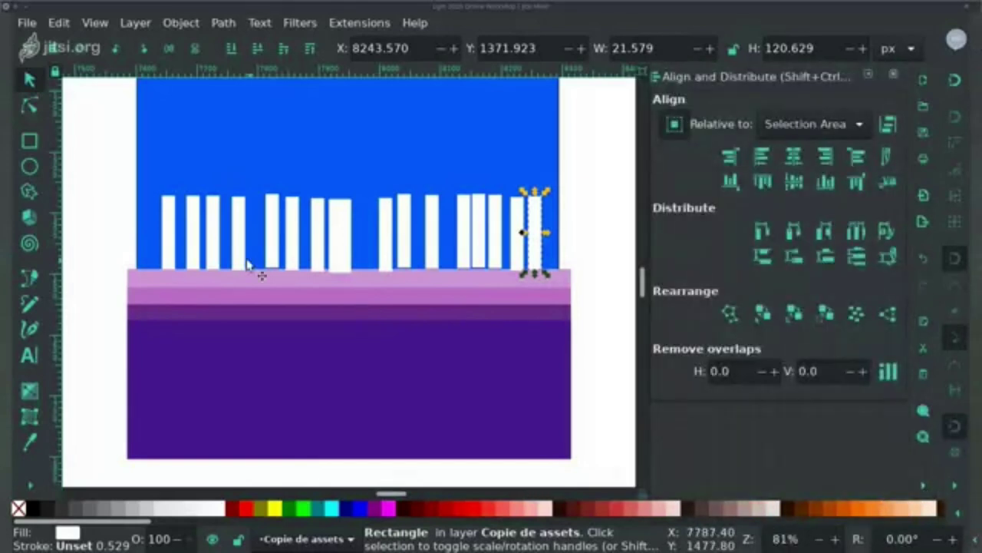
left_click_drag(85, 166, 595, 293)
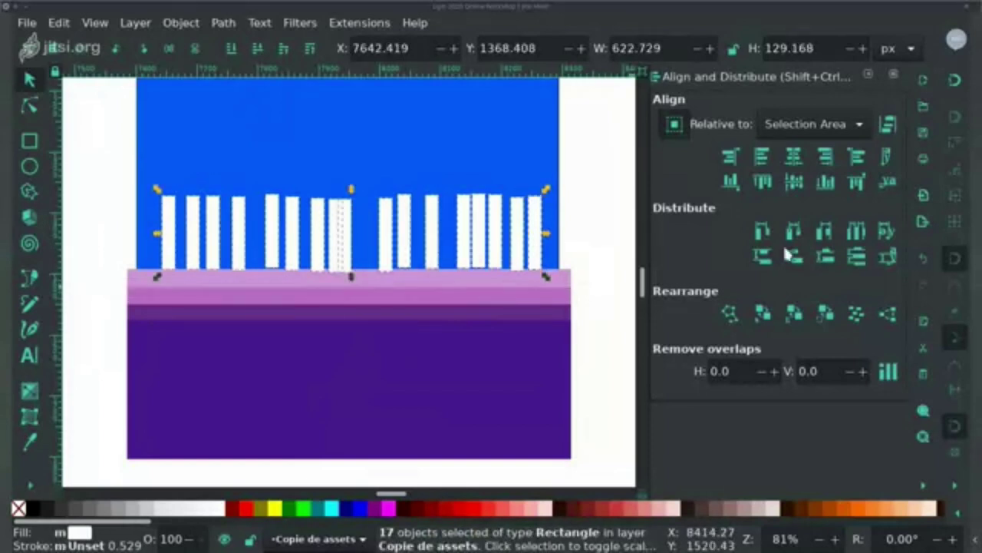
left_click(823, 187)
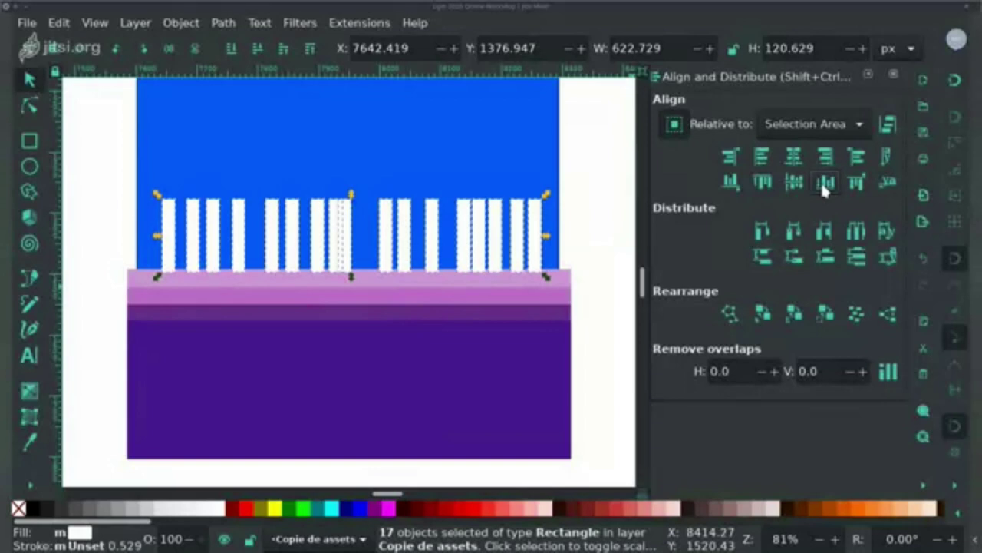
left_click(858, 233)
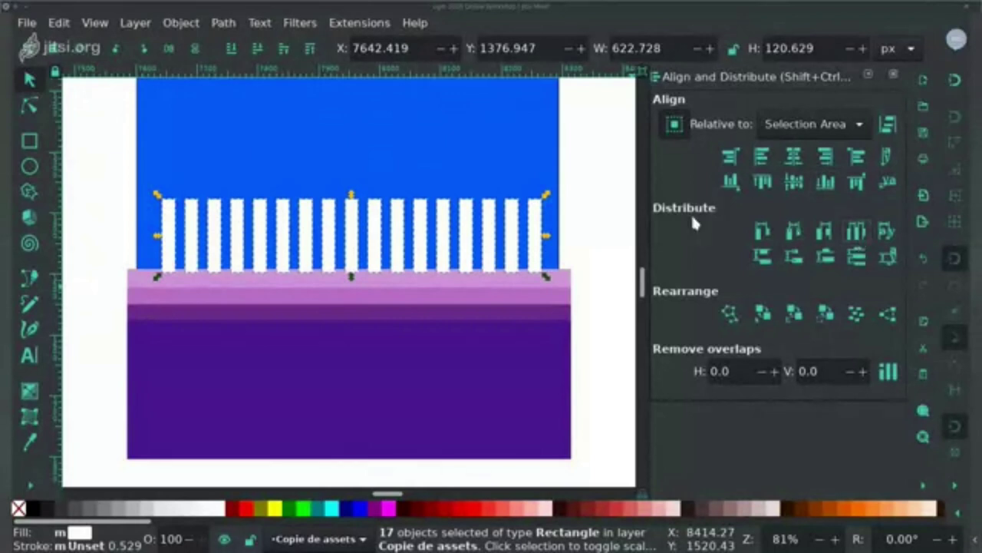
Step: Delete the extra pickets and evenly distribute the remaining 14 across the row
left_click(593, 209)
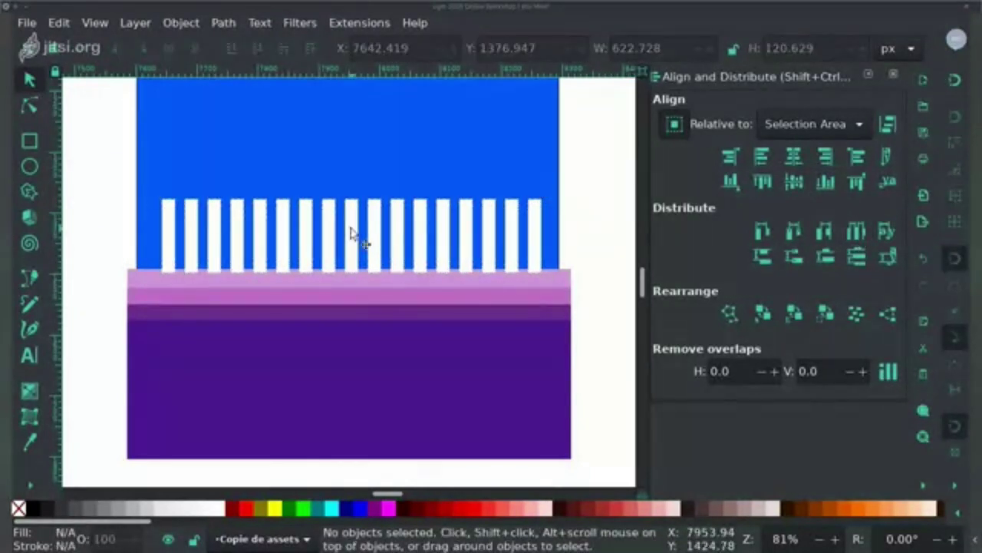
left_click(351, 234)
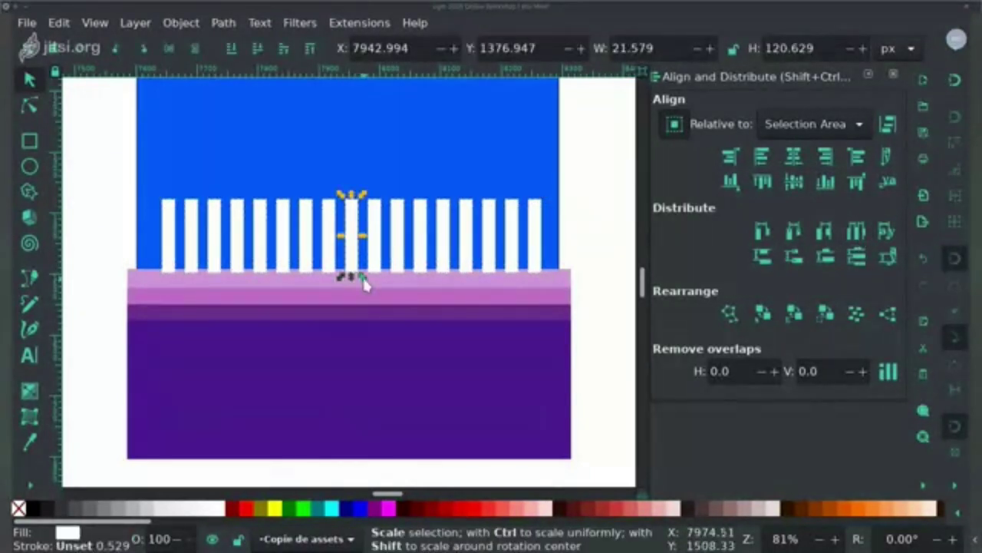
key("Delete")
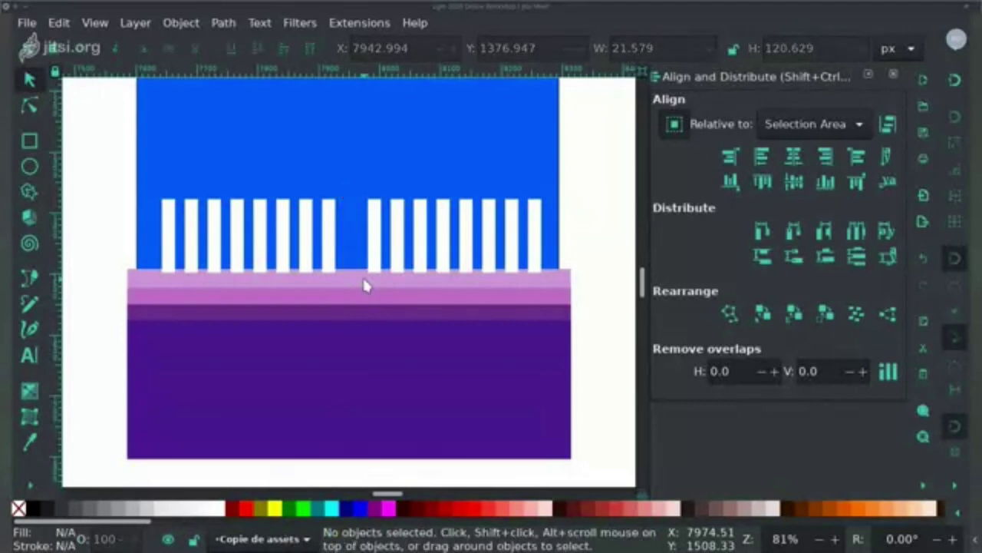
left_click_drag(100, 178, 560, 287)
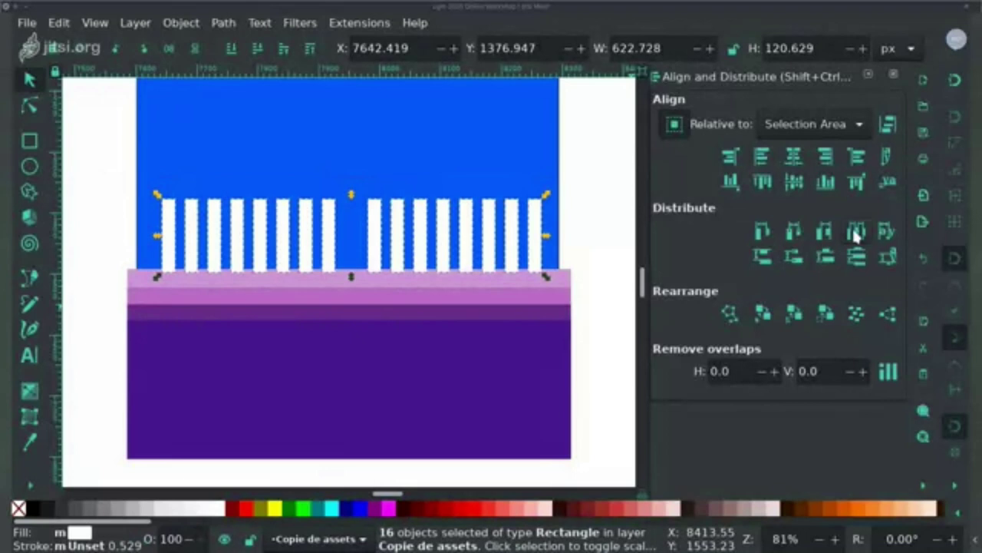
left_click(855, 233)
left_click(575, 217)
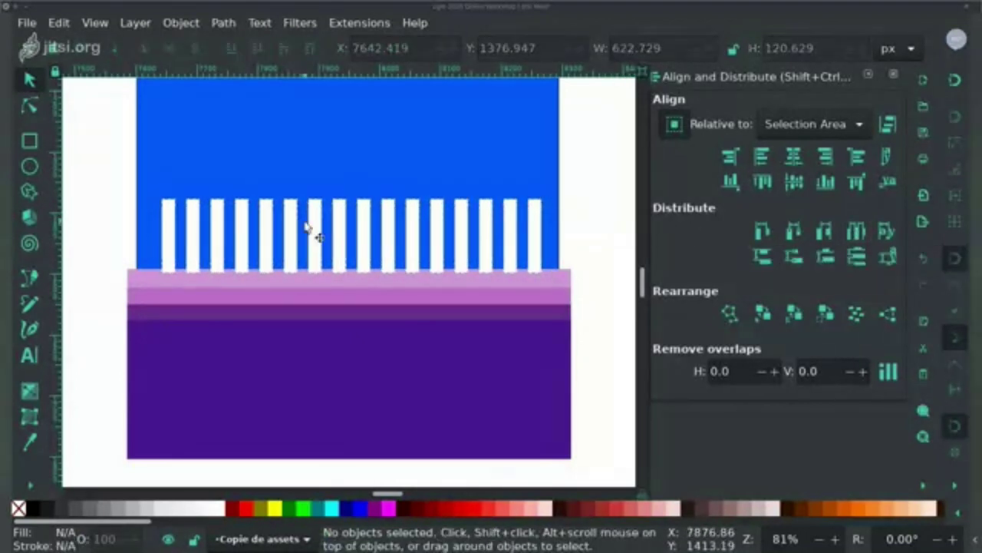
left_click(340, 223)
key("Delete")
left_click(365, 224)
key("Delete")
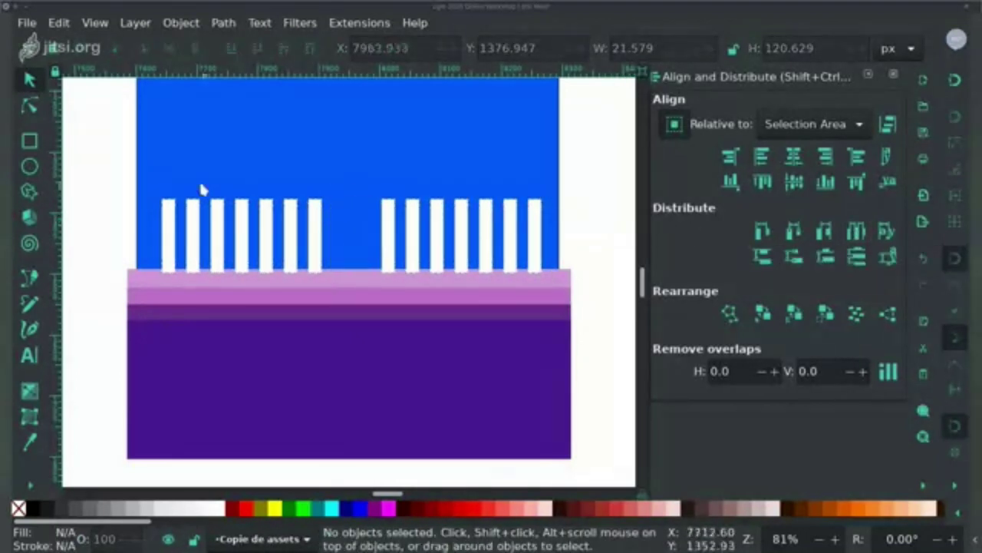
left_click_drag(83, 175, 576, 296)
left_click(858, 240)
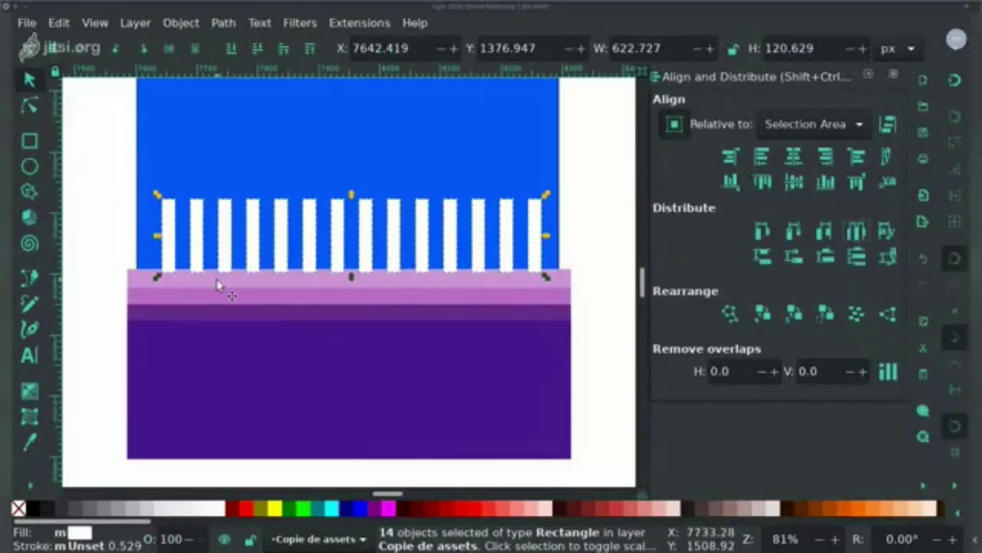
Step: Shorten all pickets slightly, then lift one out and rotate it 90° into a horizontal rail
left_click_drag(350, 278, 348, 276)
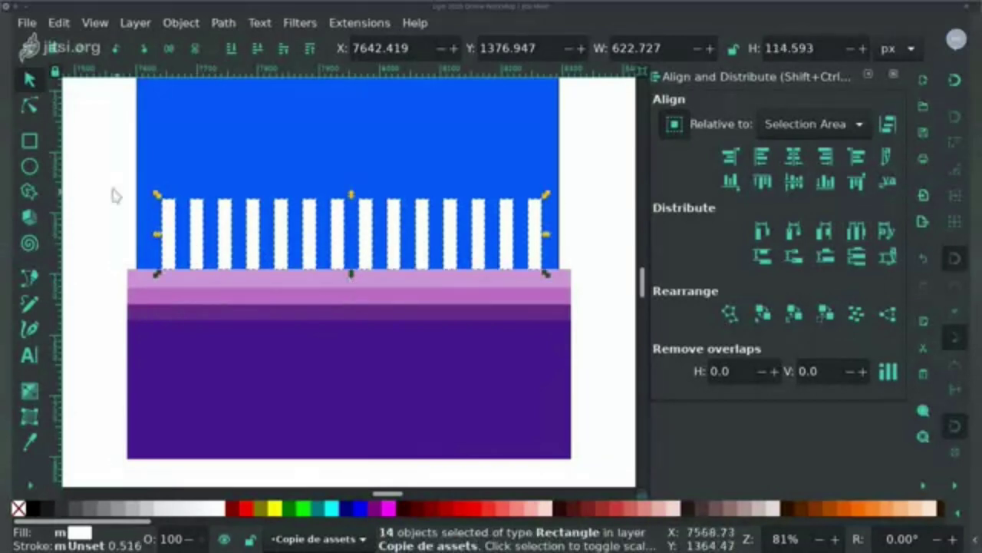
left_click(80, 184)
left_click(229, 229)
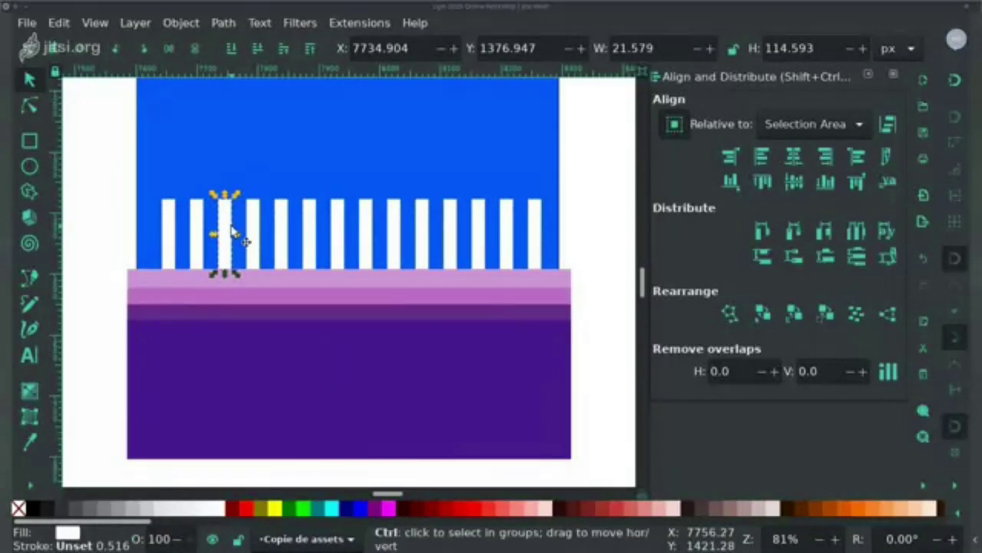
left_click_drag(230, 229, 574, 228)
left_click(144, 50)
Step: Stretch the rail across the fence width and lower it to form a second rail
left_click_drag(132, 216, 120, 218)
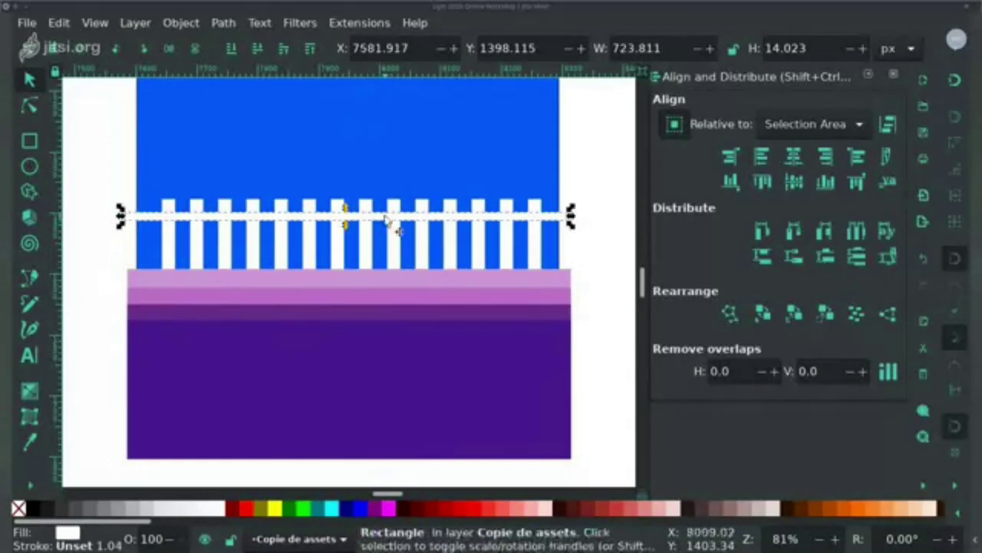
left_click_drag(389, 223, 380, 258)
left_click(626, 201)
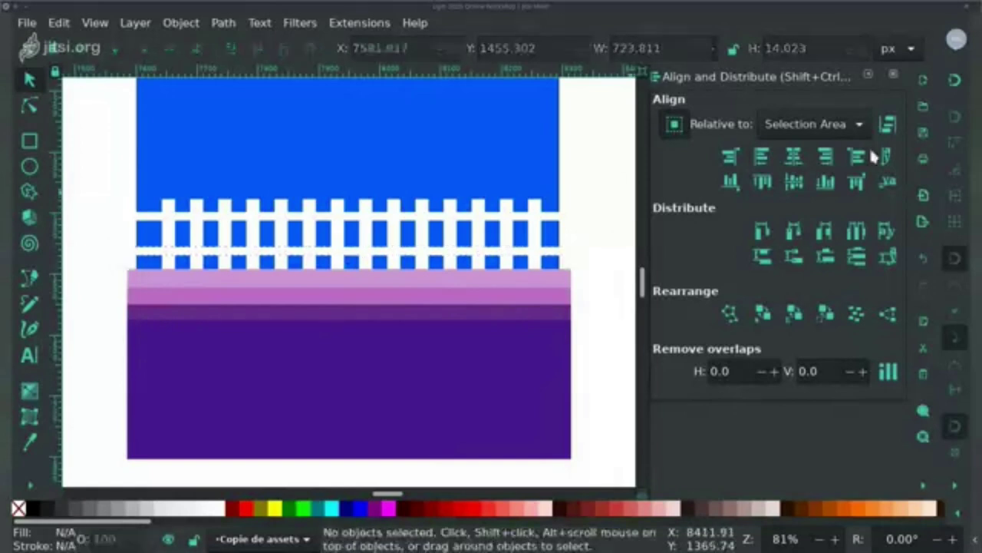
left_click(893, 78)
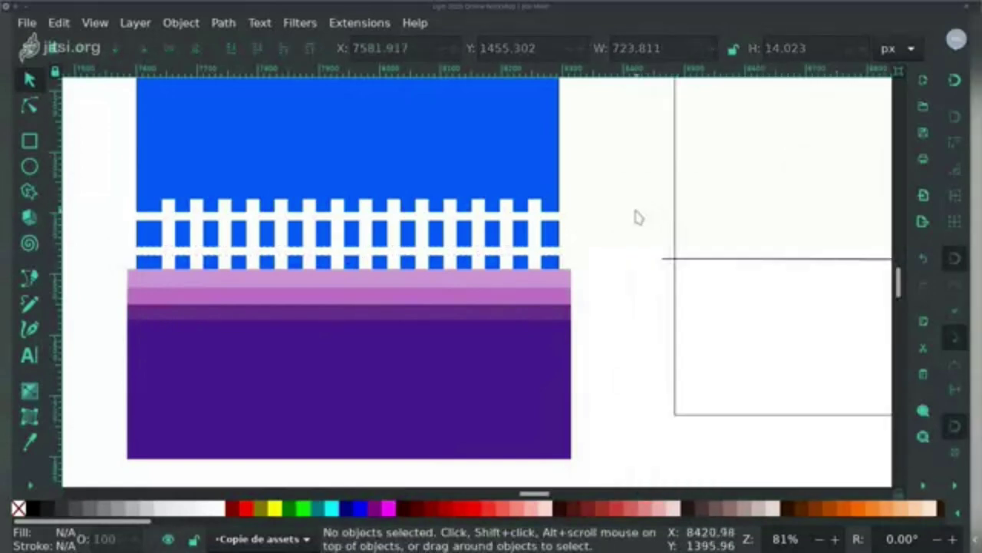
Step: Select the scene's 20 sky, fence and ground rectangles and group them with Ctrl+G
scroll(637, 216, "down", 2, "ctrl")
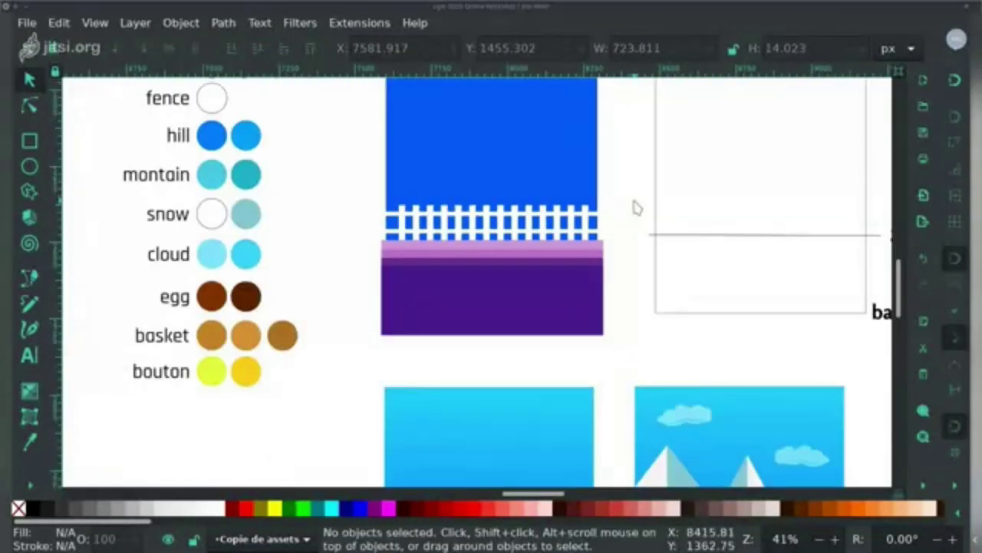
scroll(635, 204, "up", 2)
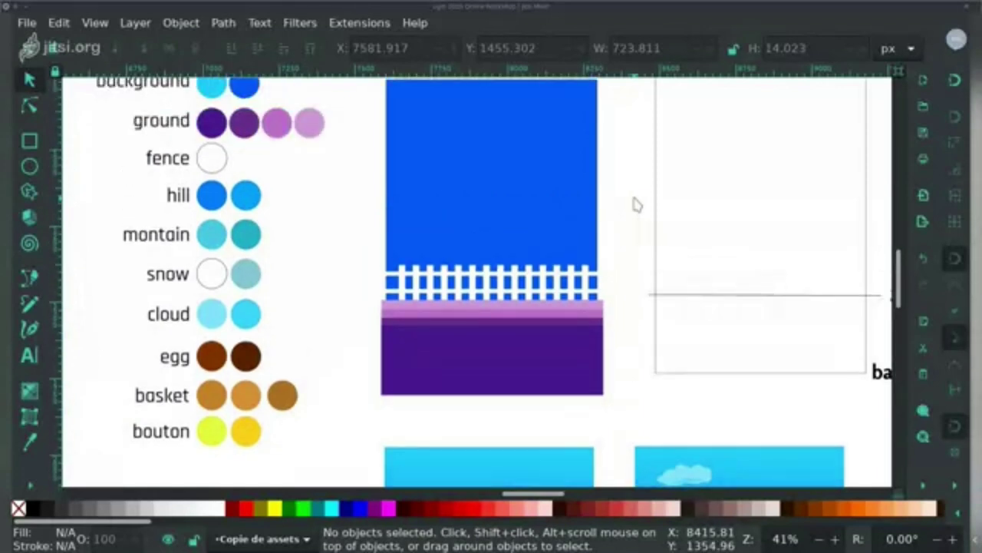
scroll(636, 204, "up", 1)
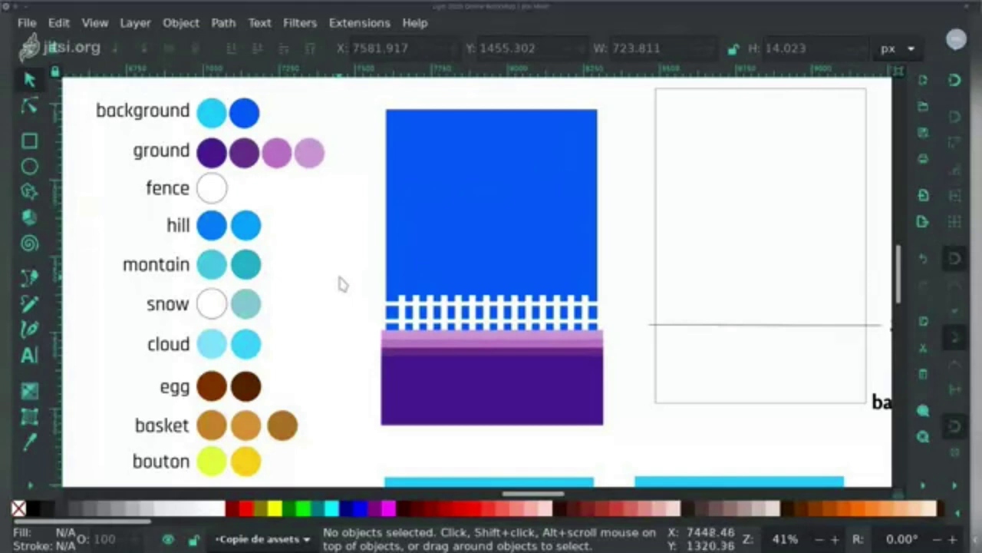
left_click_drag(338, 277, 646, 445)
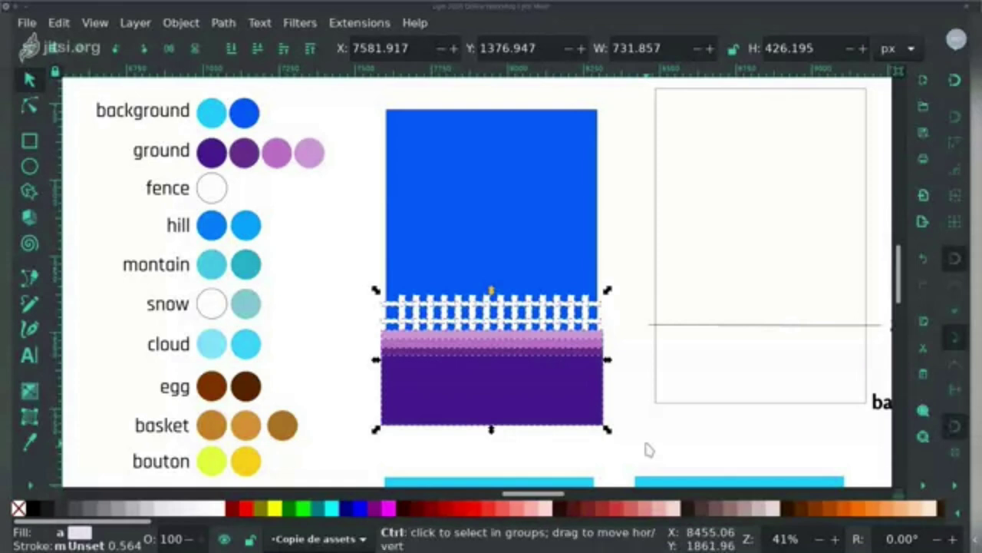
key("ctrl+g")
left_click(640, 415)
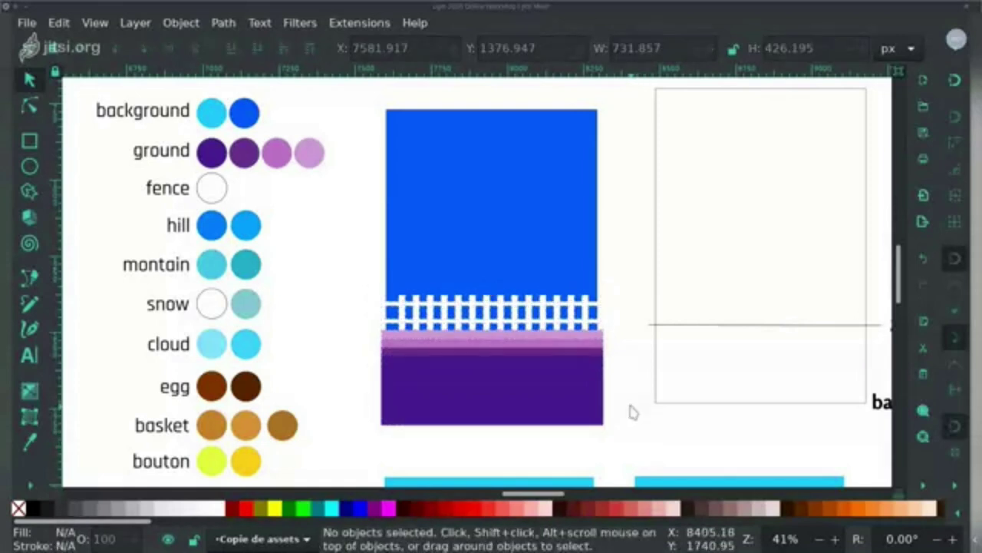
Step: Select the purple ground rectangle inside the group with the Node tool
left_click_drag(632, 410, 561, 402)
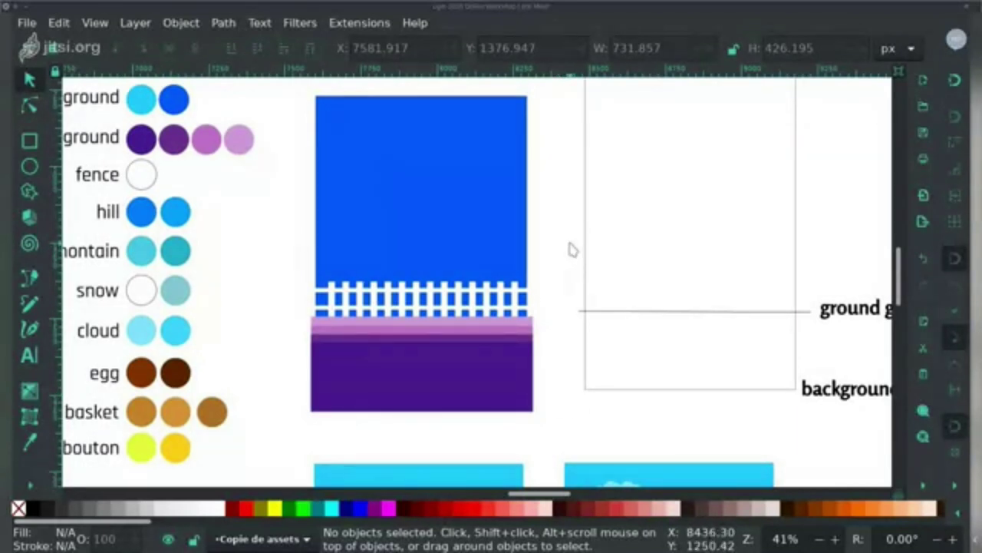
left_click_drag(572, 249, 546, 263)
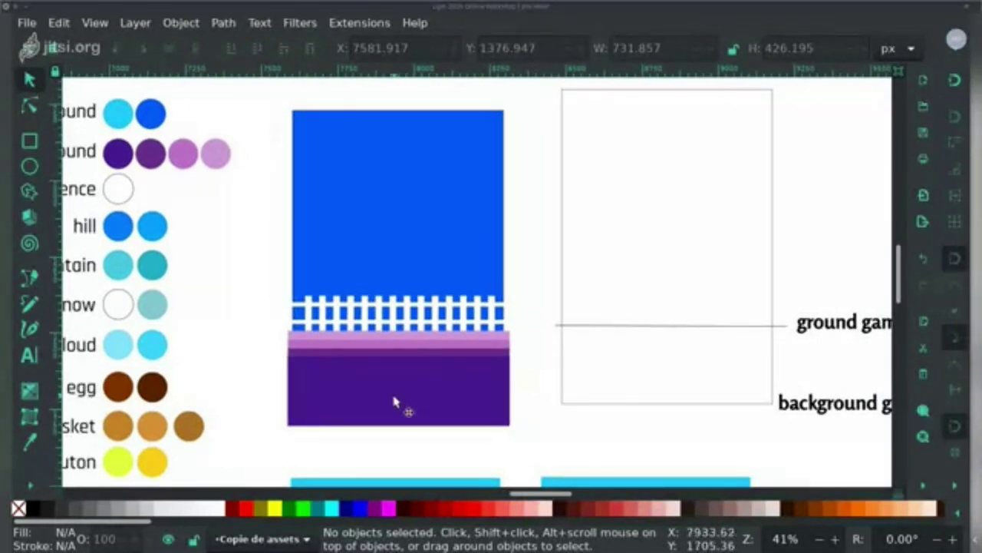
left_click(28, 105)
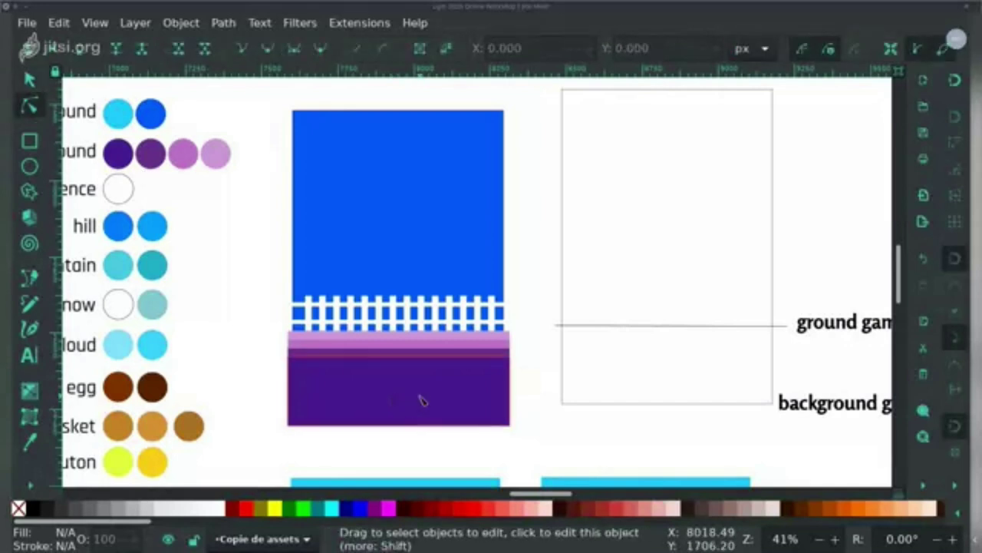
left_click(420, 398)
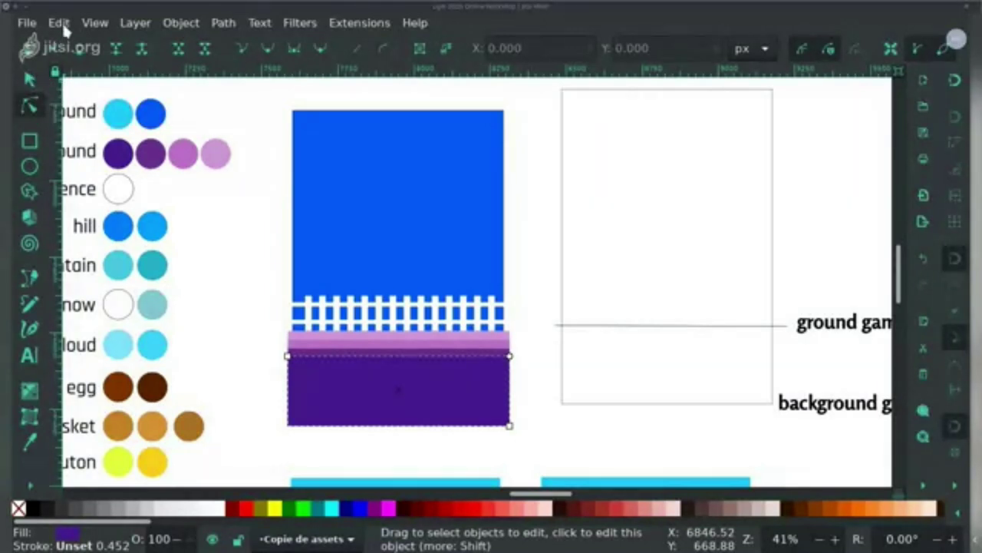
Step: Import stone.jpg as an embedded image and place it in the empty frame
left_click(29, 80)
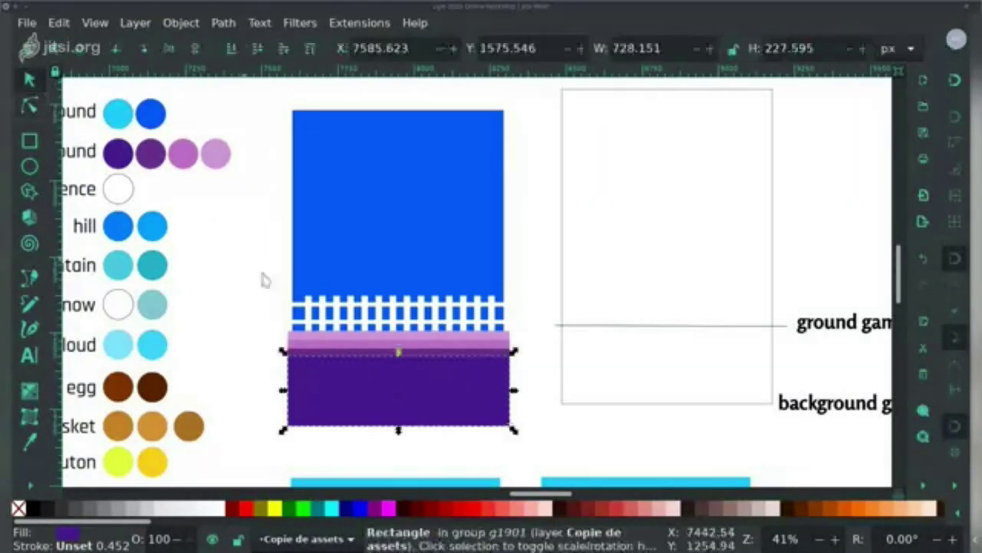
left_click(259, 280)
key("ctrl+i")
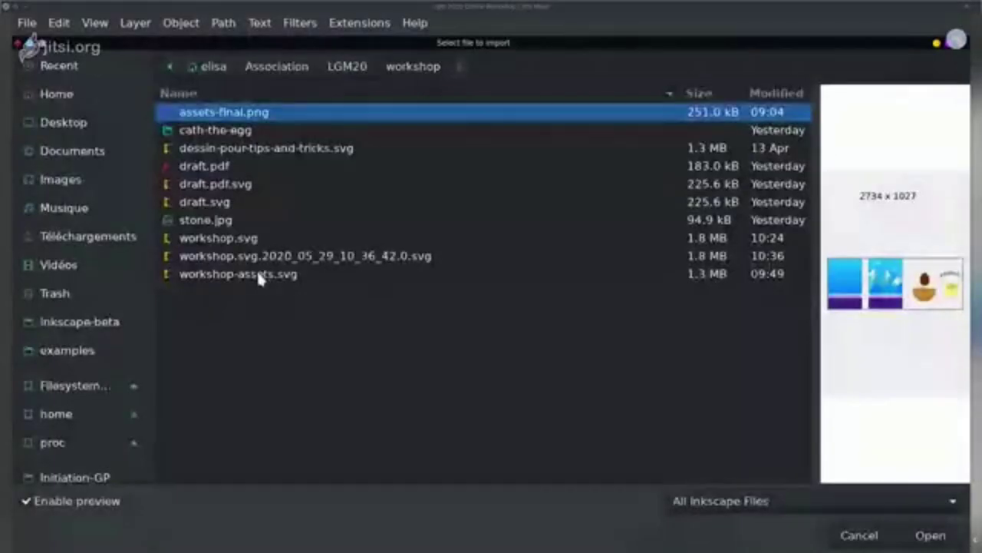
left_click(212, 220)
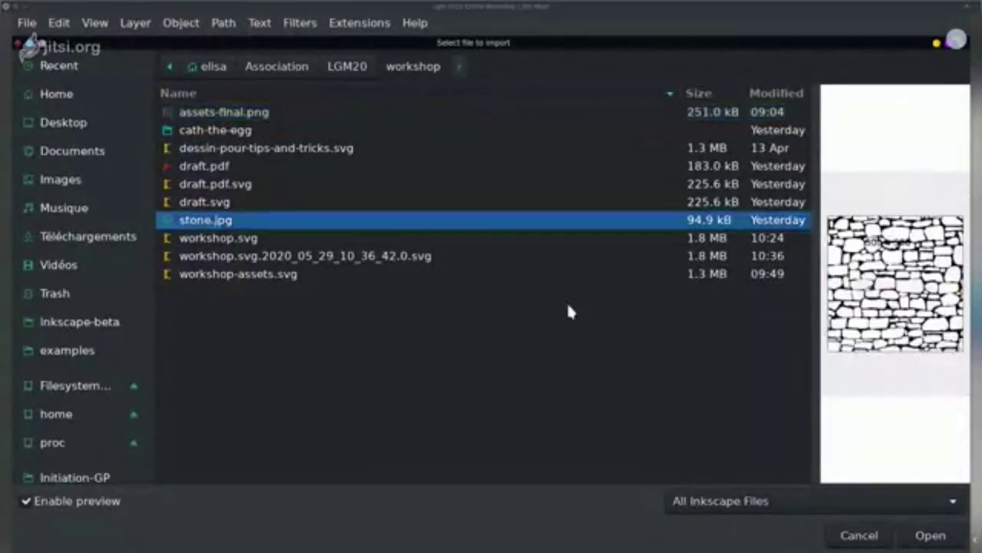
left_click(931, 535)
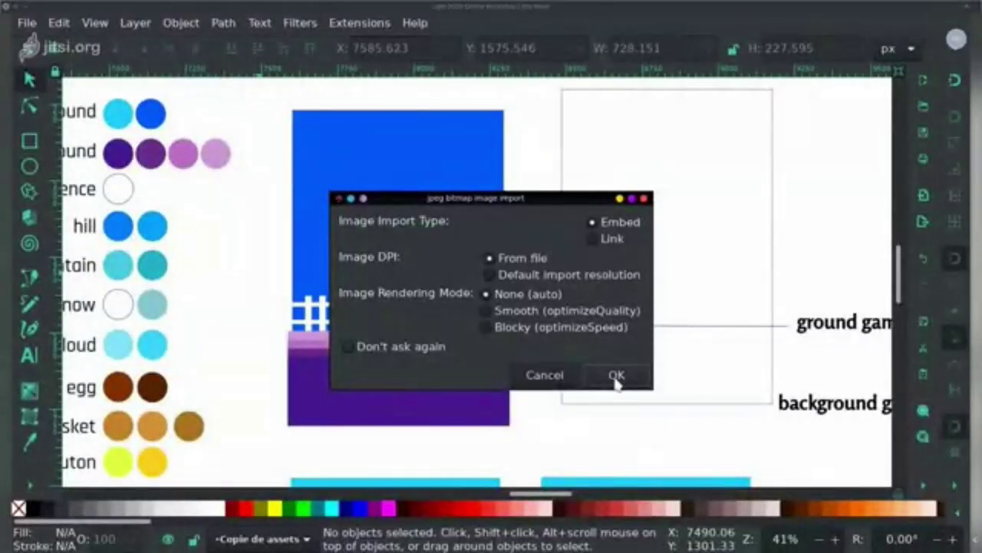
left_click(616, 375)
left_click_drag(467, 261, 668, 181)
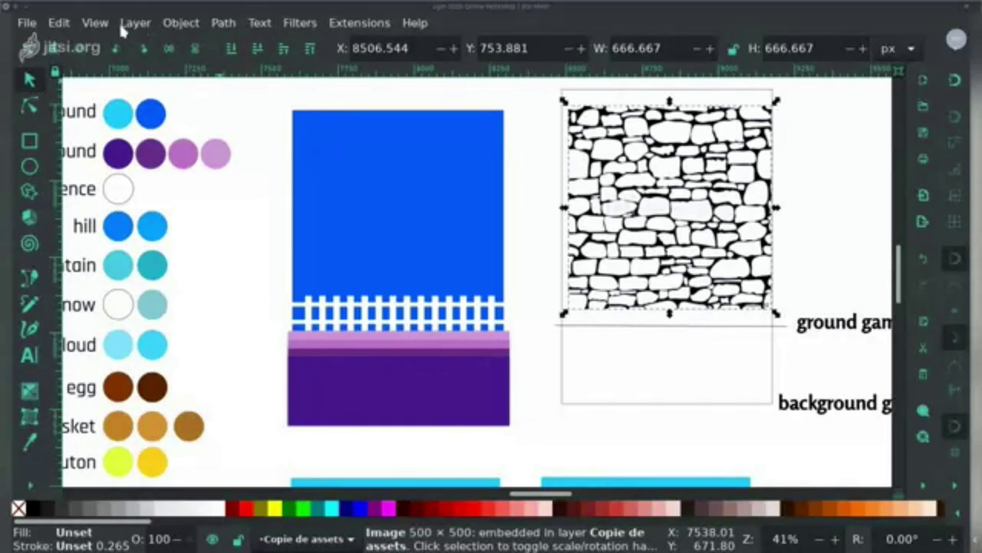
Step: Browse the Object menu's mask options and the Path menu's Trace Bitmap command
left_click(176, 23)
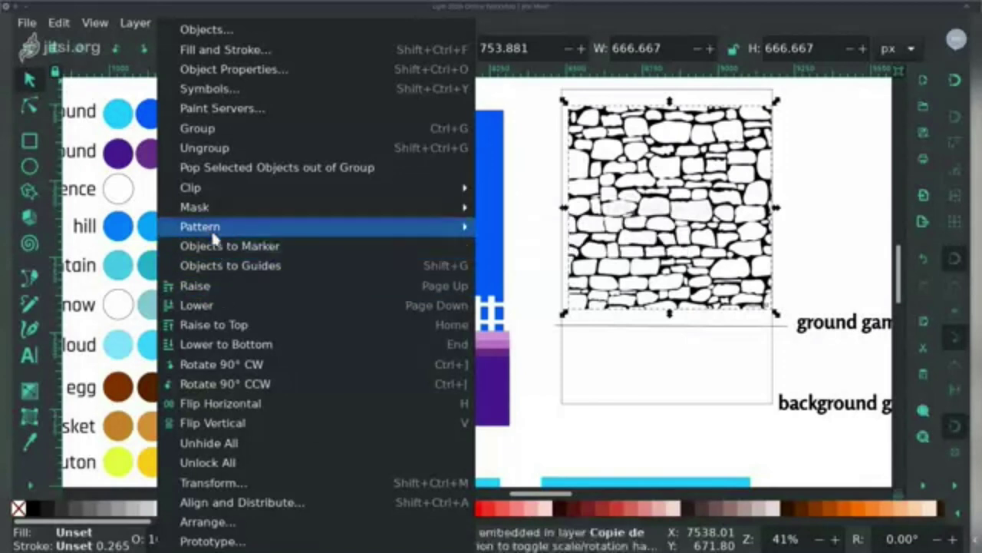
mouse_move(211, 216)
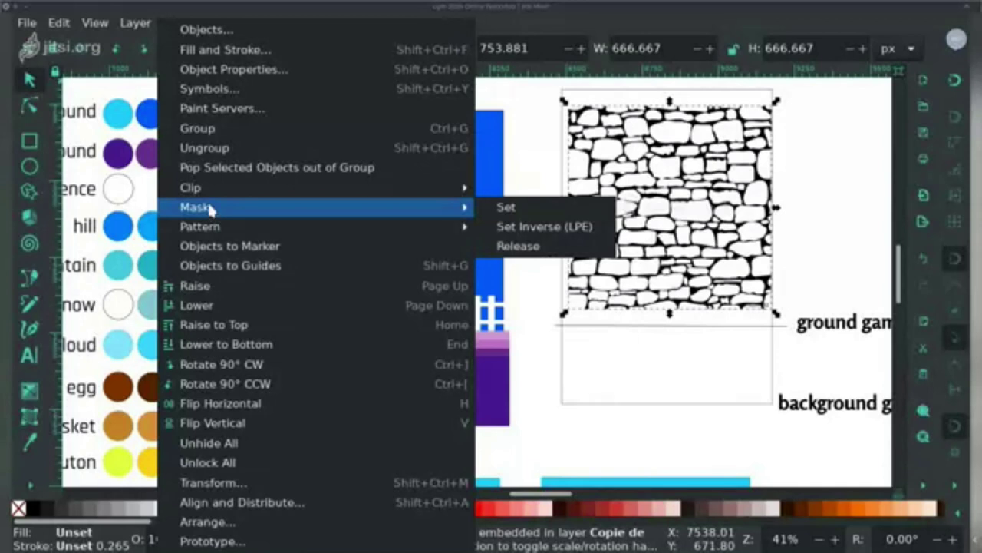
key("Escape")
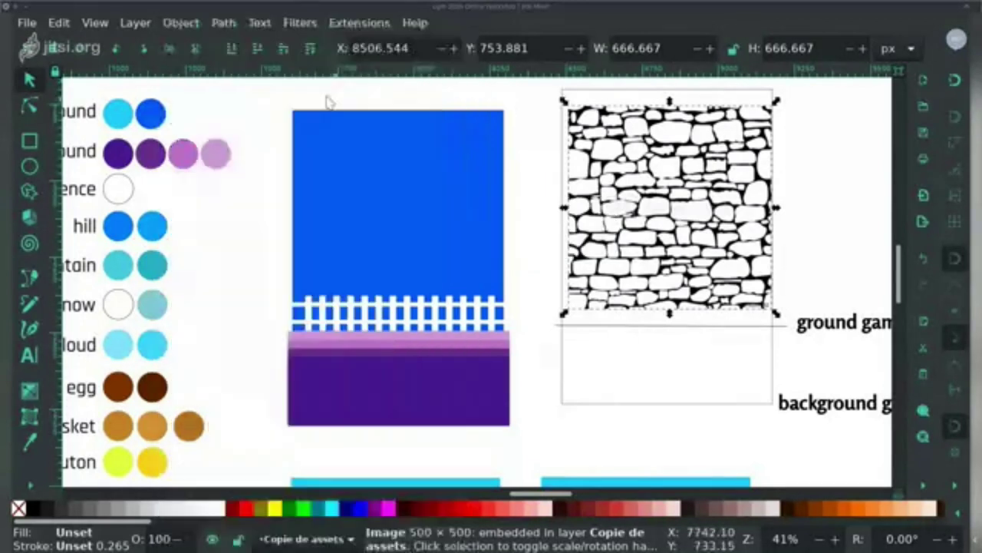
left_click(226, 22)
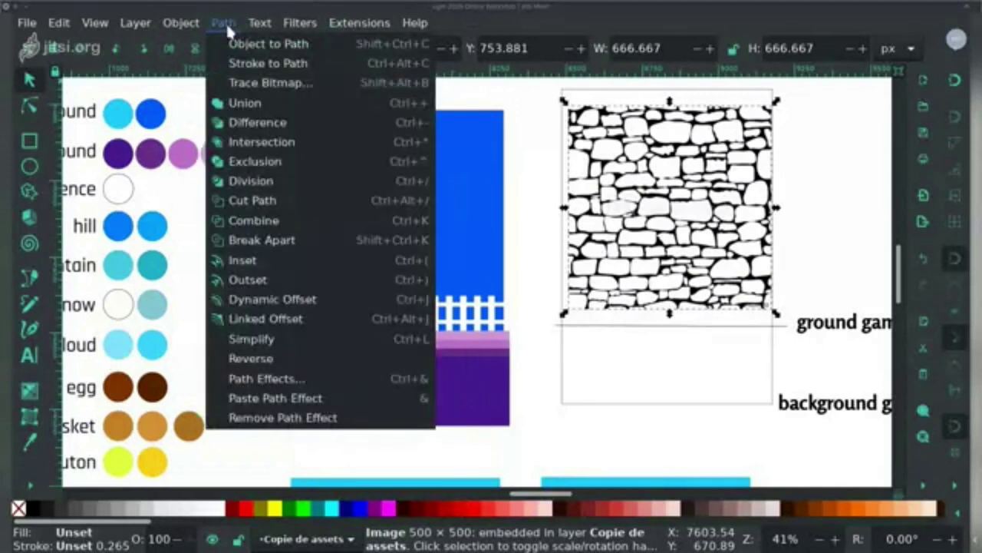
left_click(244, 83)
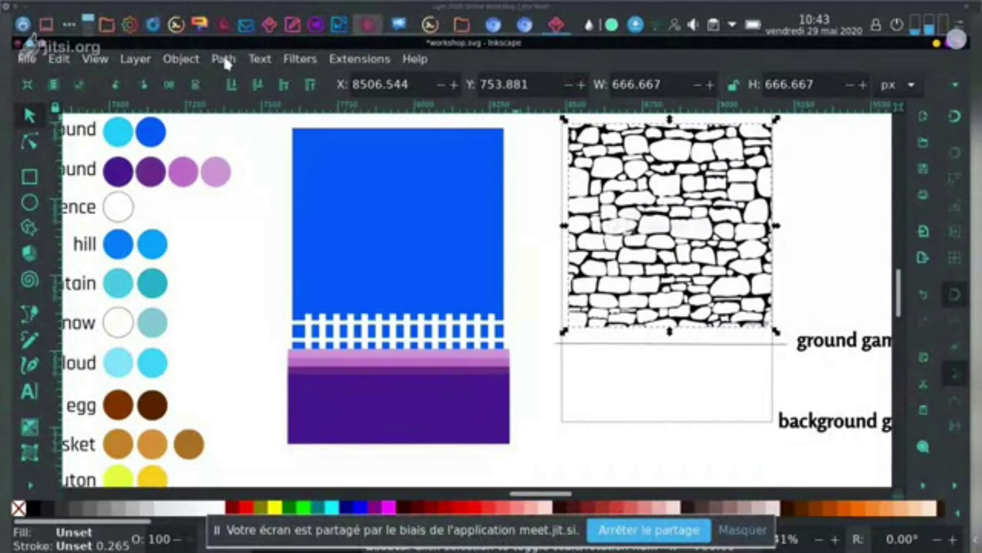
Step: Trace the stone-wall image with Trace Bitmap at brightness cutoff 0.450, previewing before applying
left_click(224, 59)
left_click(243, 115)
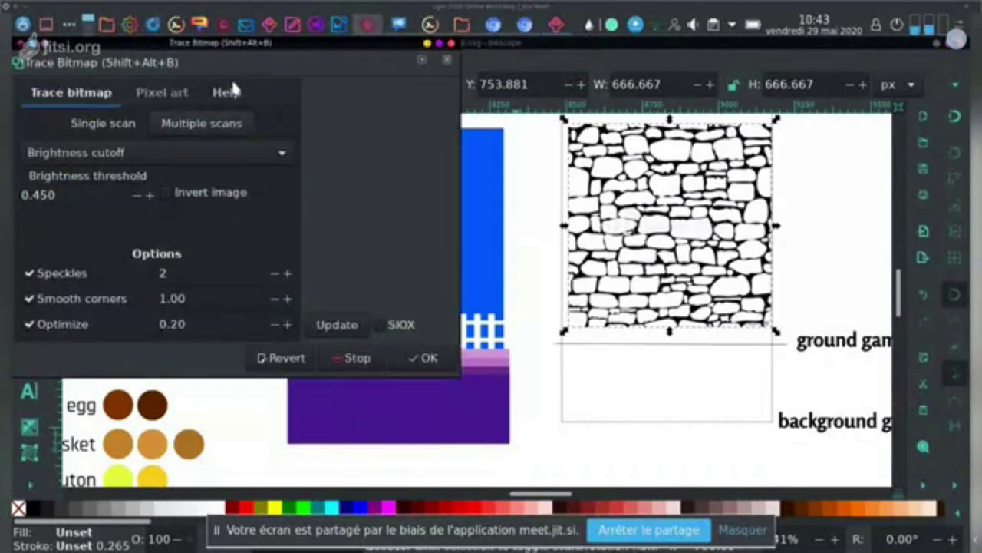
mouse_move(231, 40)
left_mouse_down()
mouse_move(297, 96)
mouse_move(366, 111)
mouse_move(385, 100)
left_mouse_up()
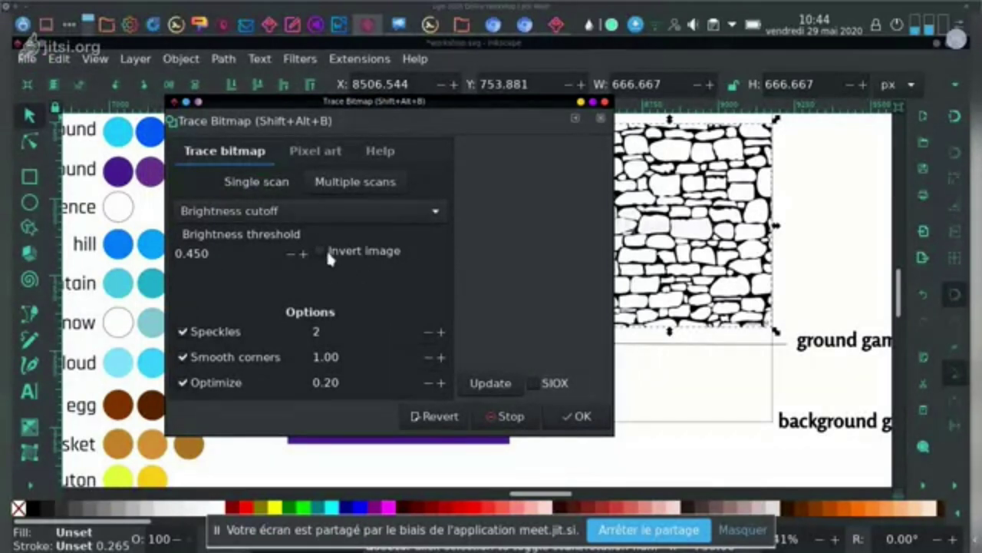
left_click(507, 383)
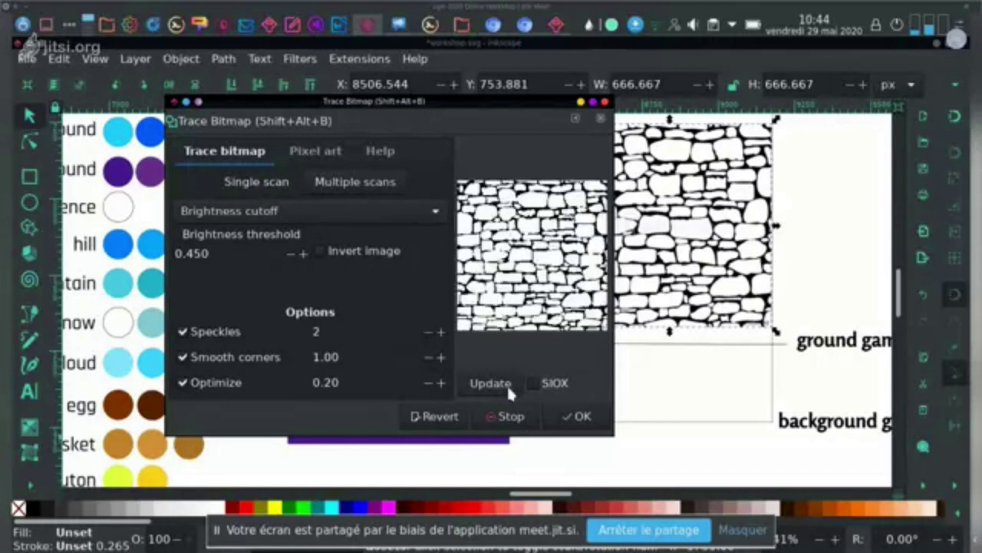
left_click(583, 417)
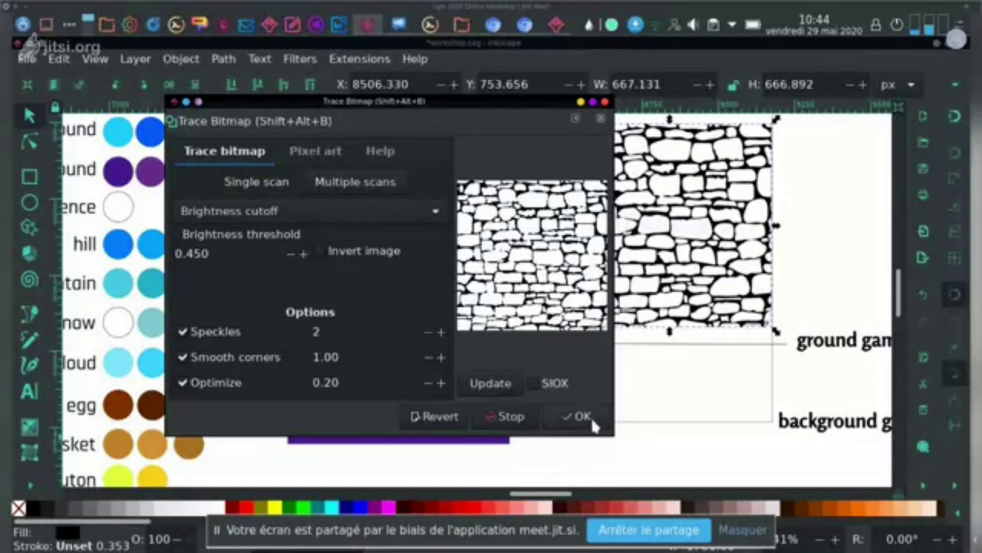
Step: Delete the original stone bitmap and move the traced stone path into its place
left_click(605, 102)
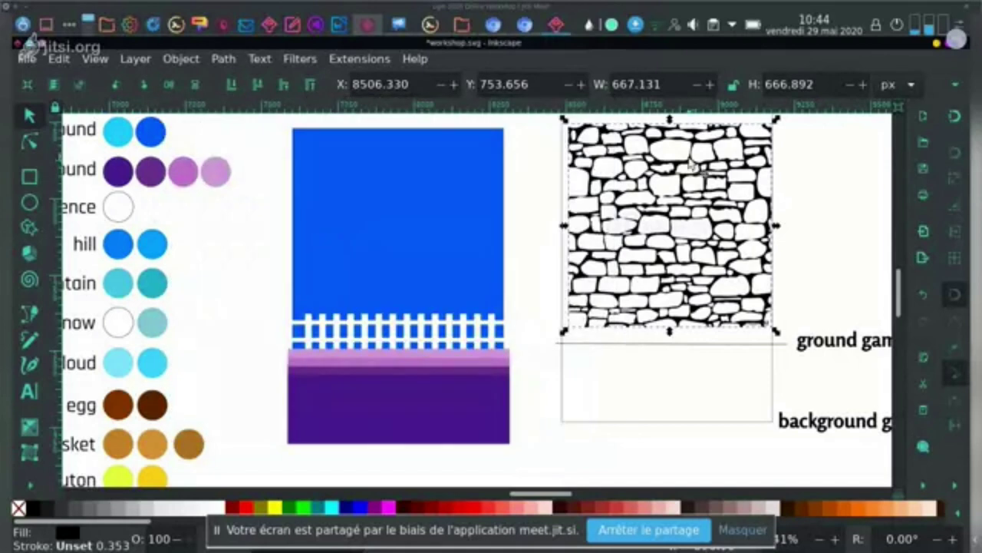
left_click_drag(683, 173, 597, 208)
left_click(766, 183)
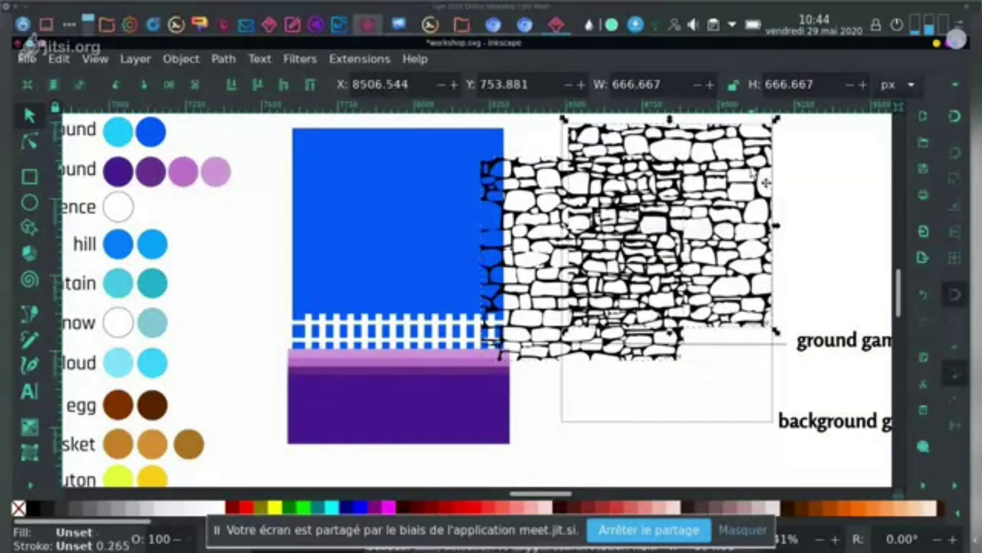
key("Delete")
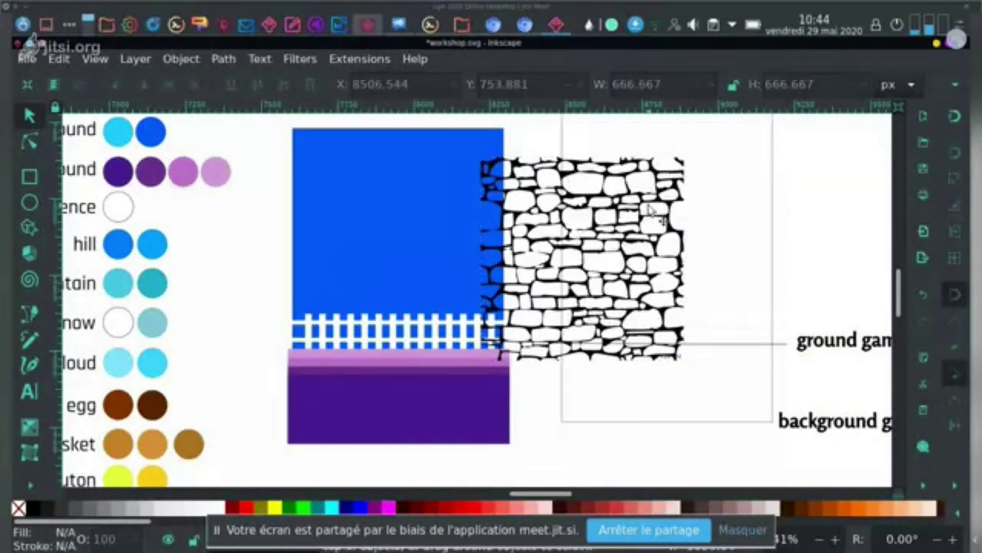
left_click_drag(653, 206, 744, 182)
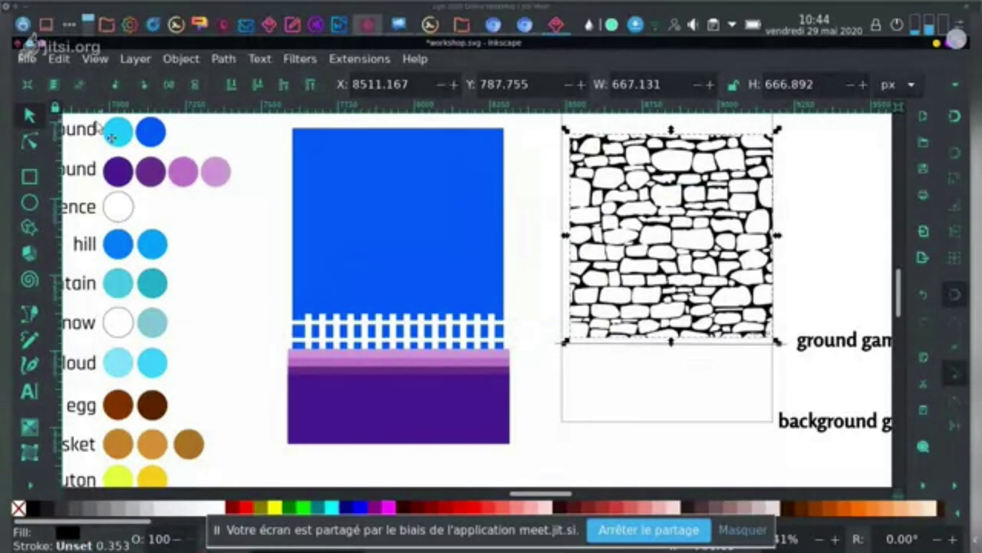
Step: Inspect the traced path's nodes and switch the window to full screen with F11
left_click(31, 141)
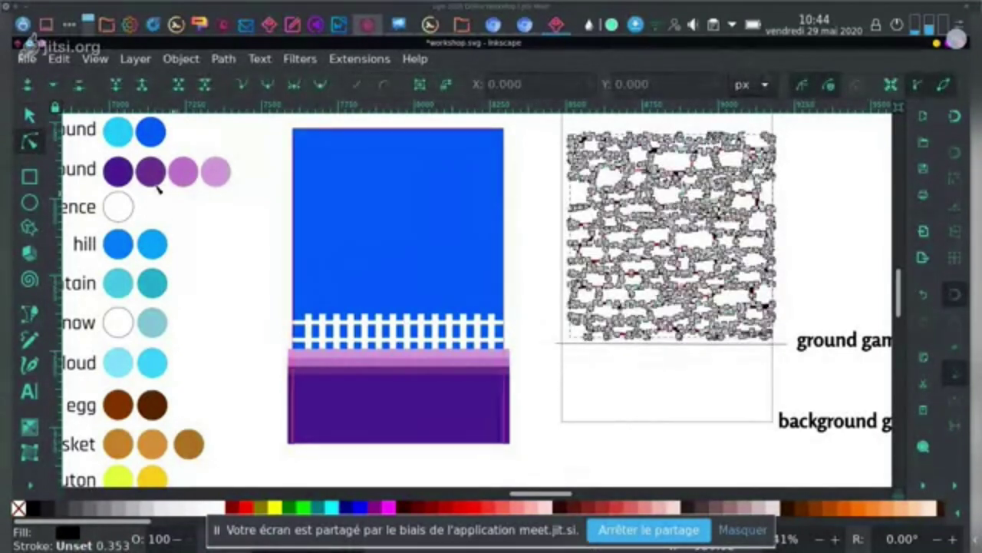
left_click(30, 115)
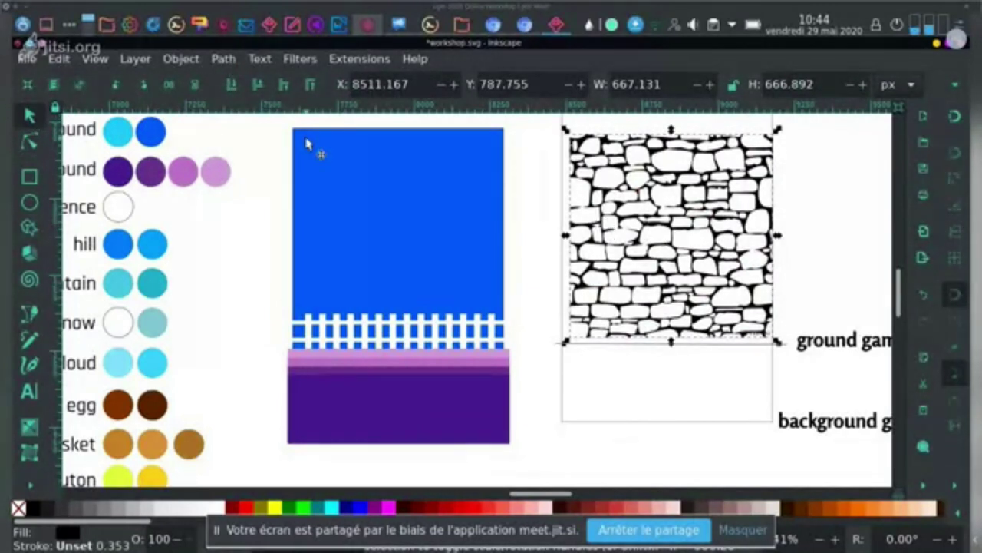
key("F11")
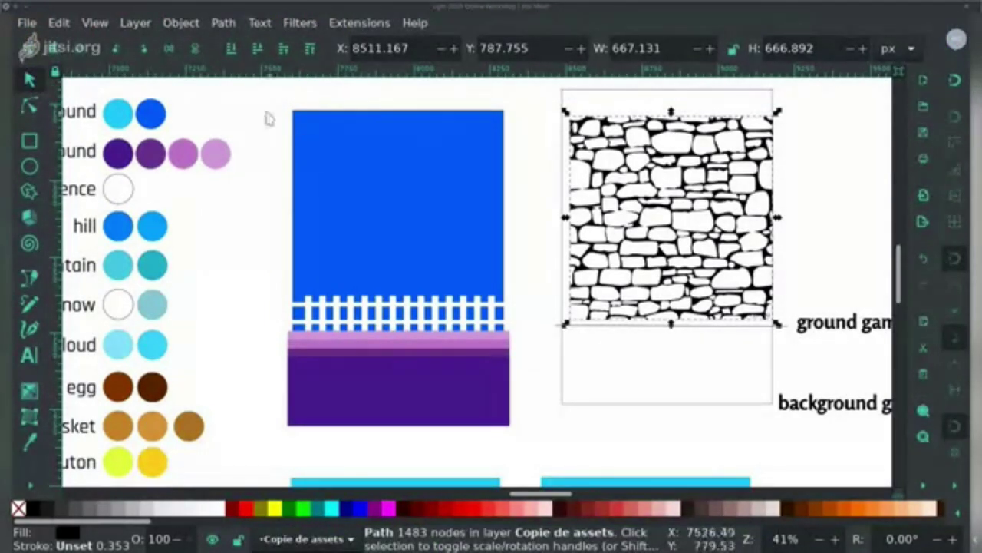
left_click(223, 20)
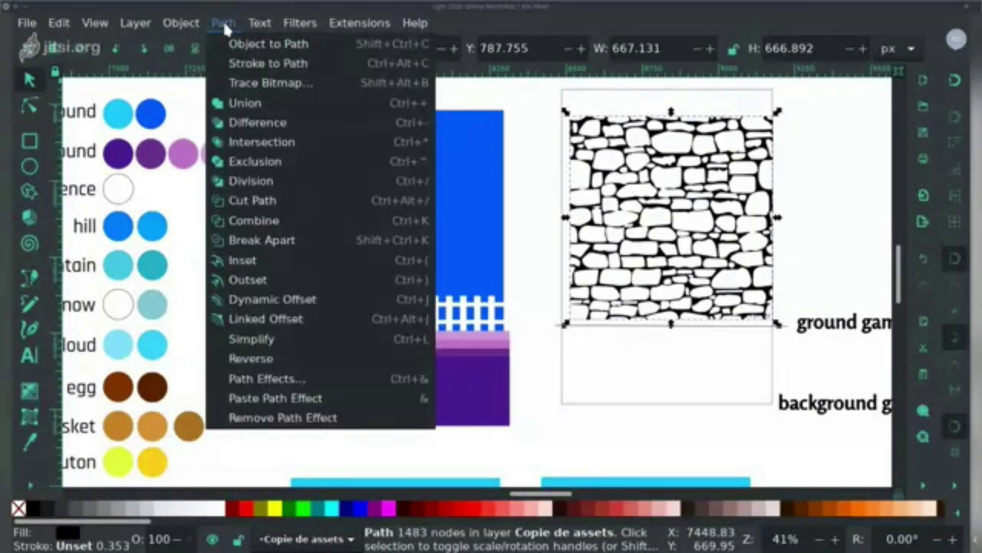
mouse_move(181, 23)
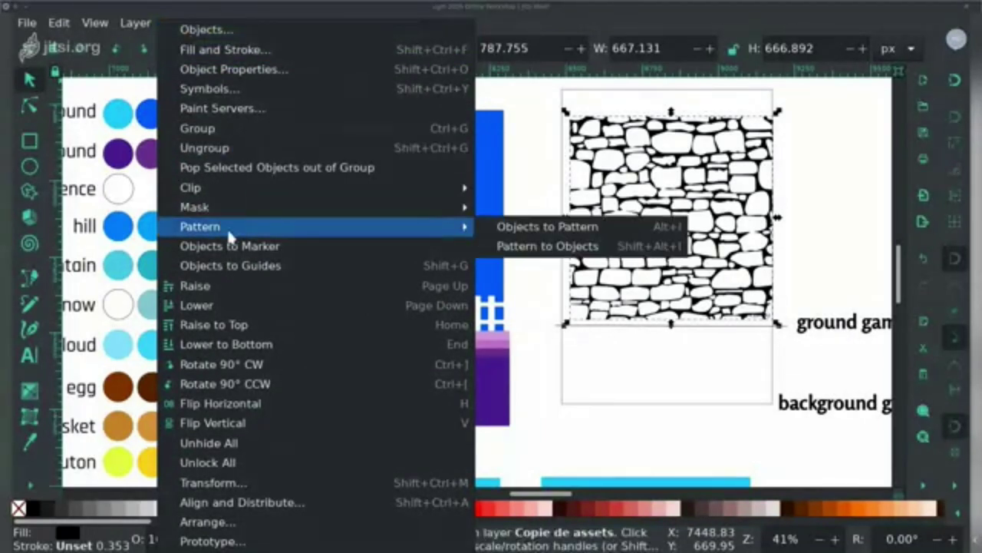
Step: Convert the traced stones to a pattern and select the purple ground rectangle in its group
mouse_move(460, 227)
left_click(525, 227)
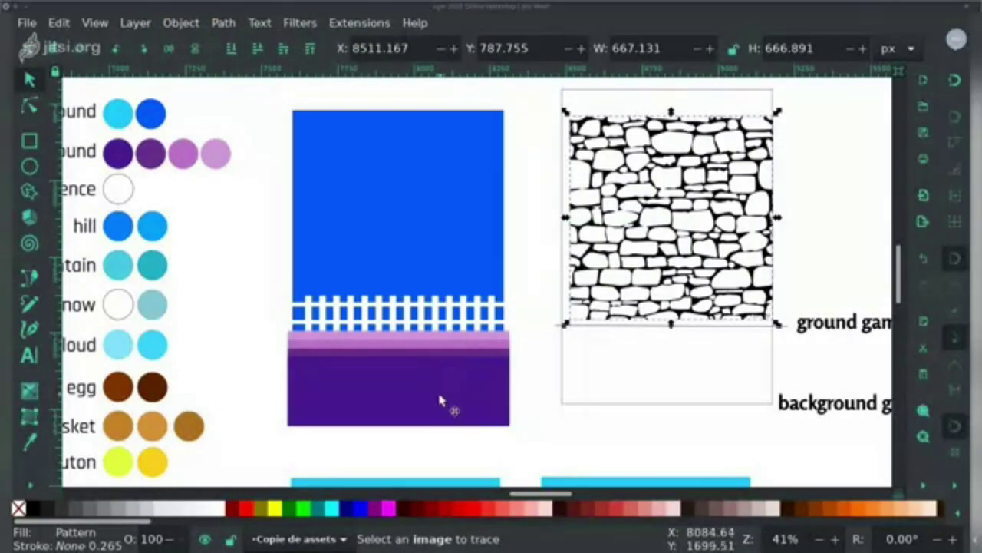
left_click(440, 399)
key("n")
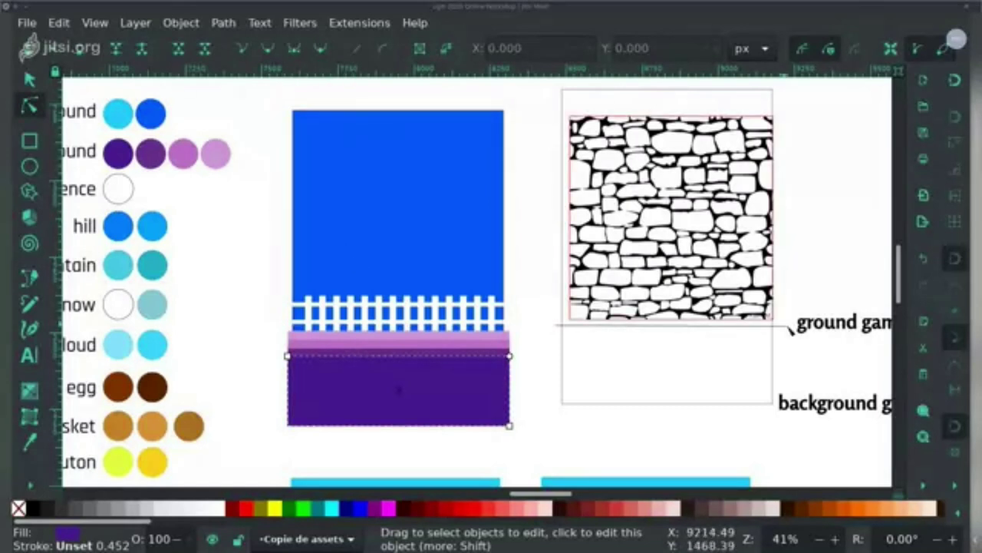
Step: Fill the purple ground rectangle with the stone pattern pattern1201 via Fill and Stroke
left_click(928, 485)
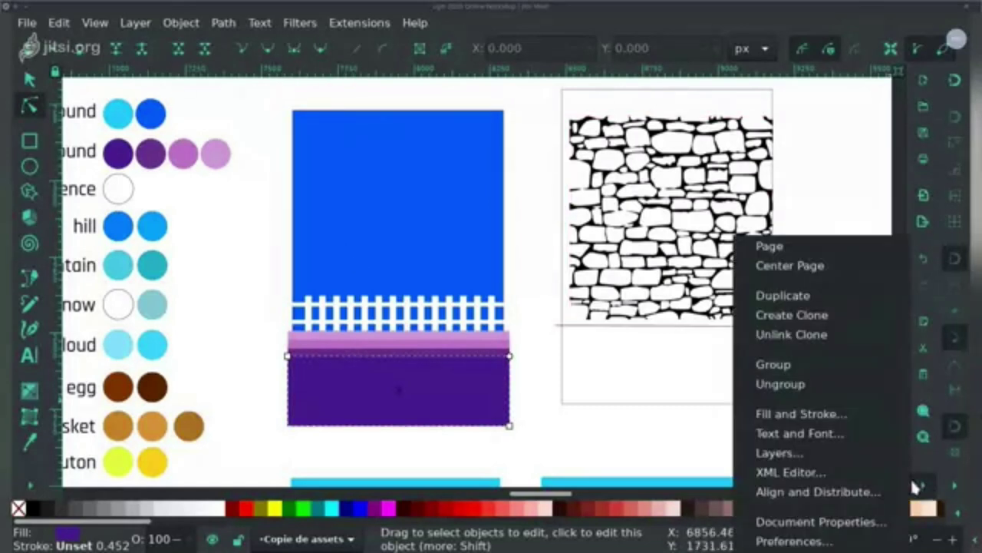
left_click(881, 414)
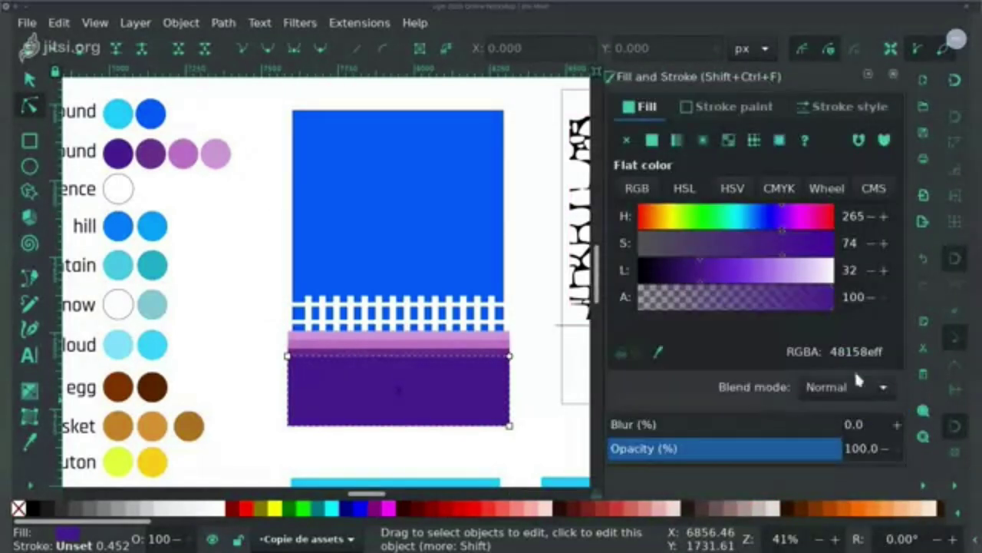
left_click(755, 140)
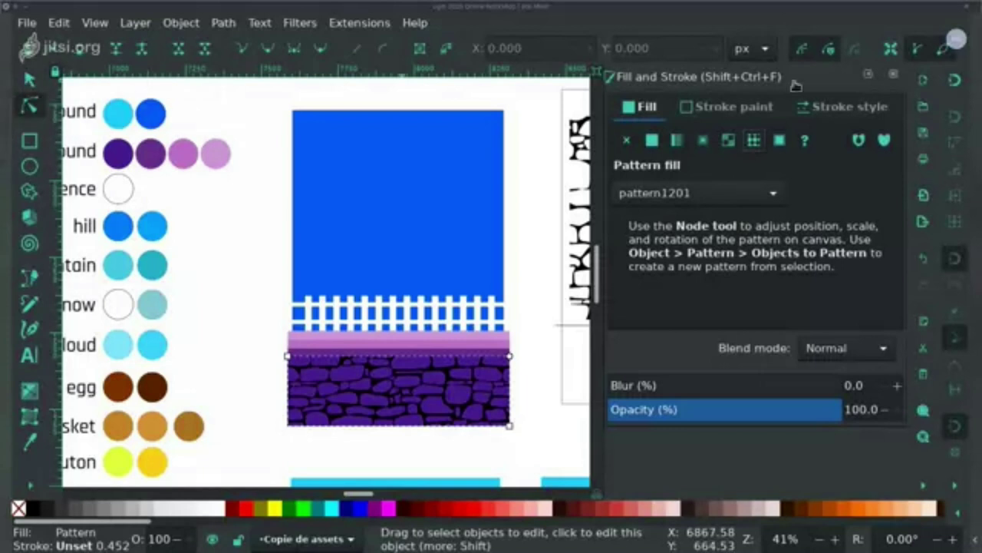
left_click(894, 74)
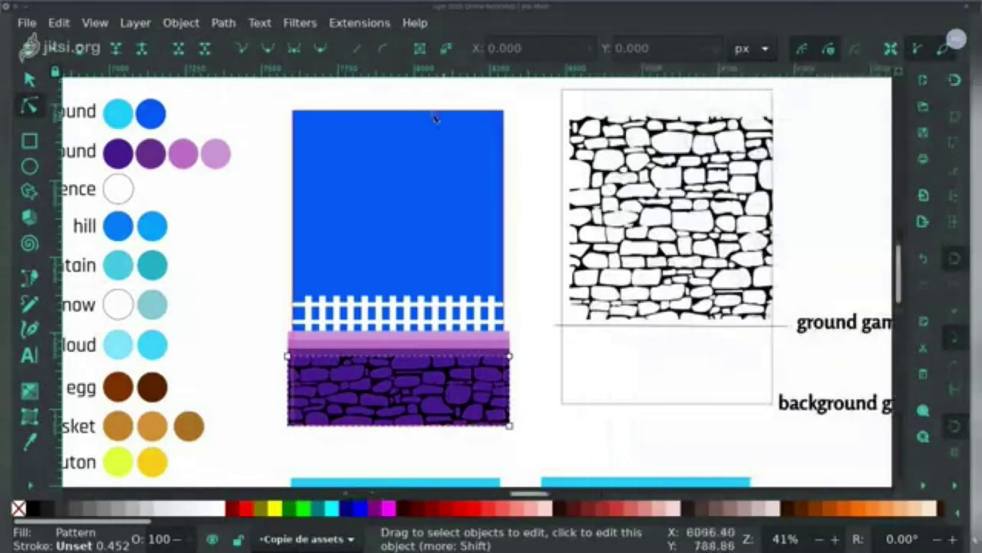
left_click(29, 79)
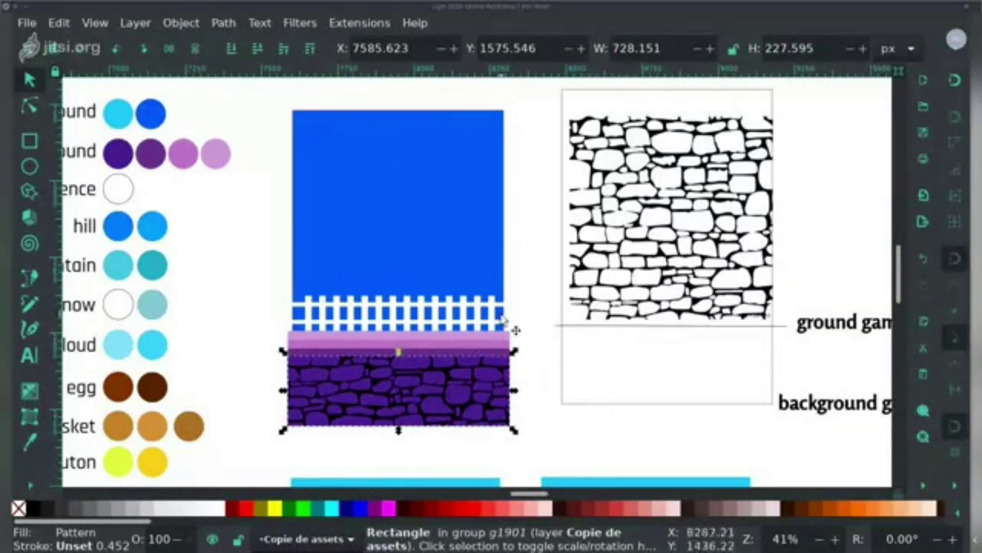
left_click(546, 377)
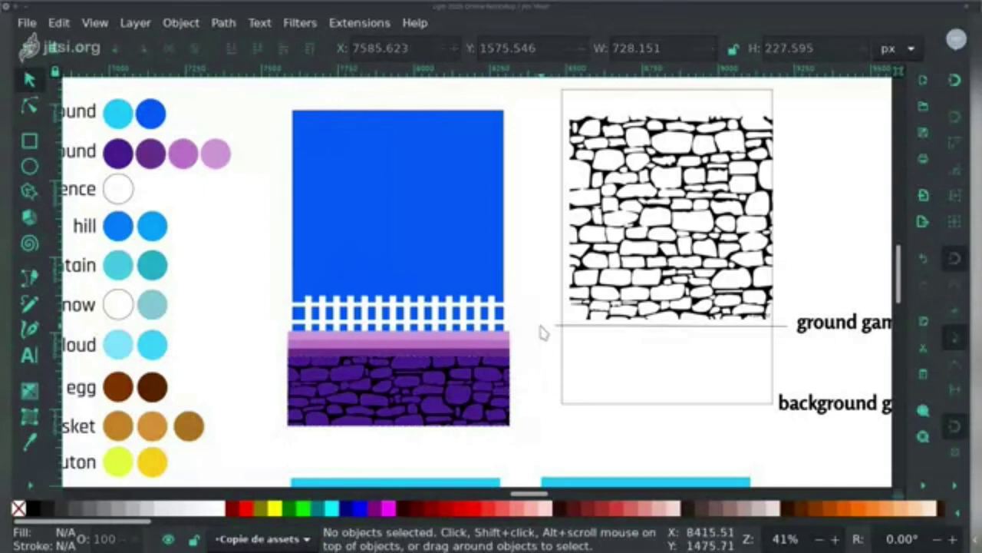
scroll(542, 332, "down", 10)
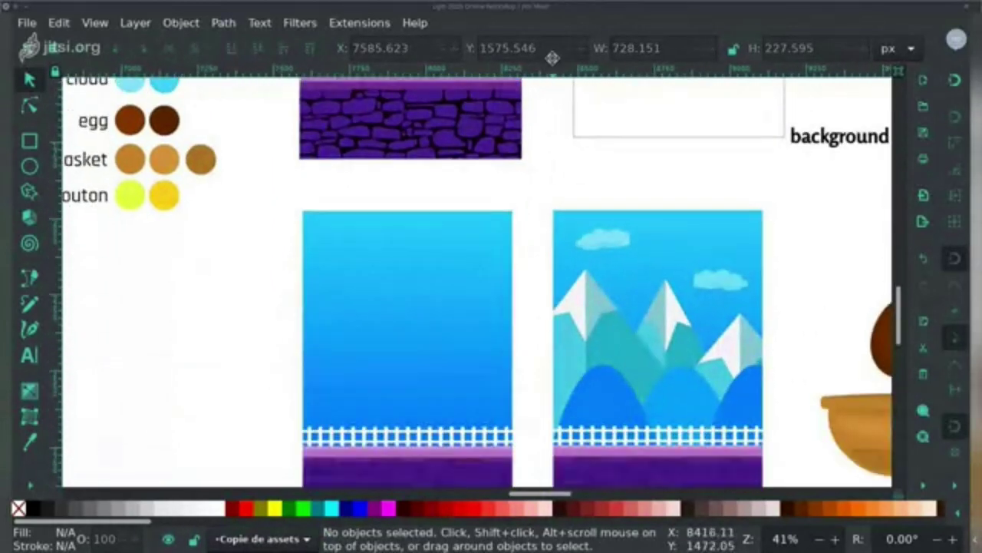
left_click_drag(546, 15, 544, 310)
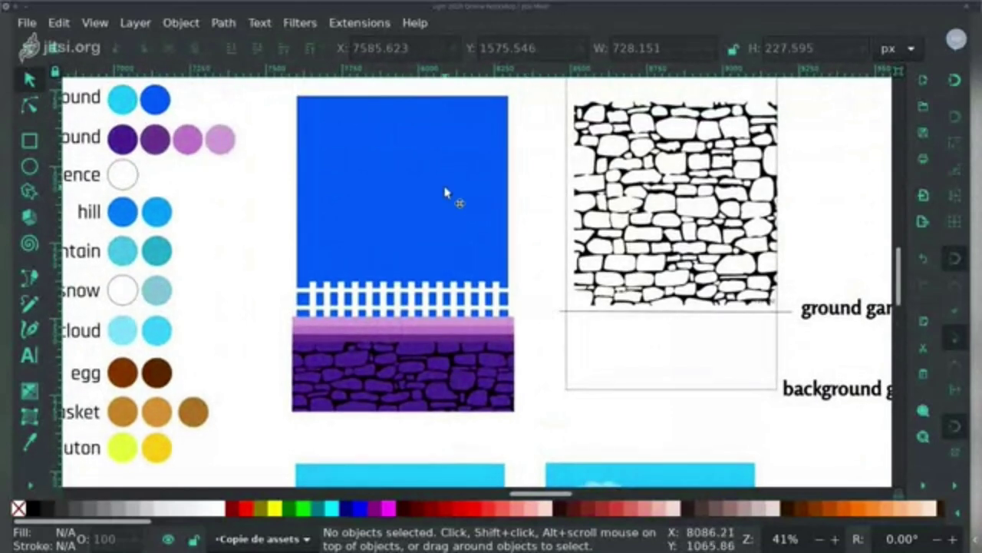
Step: Raise the blue sky rectangle to the top and drag a vertical gradient across it
left_click(445, 193)
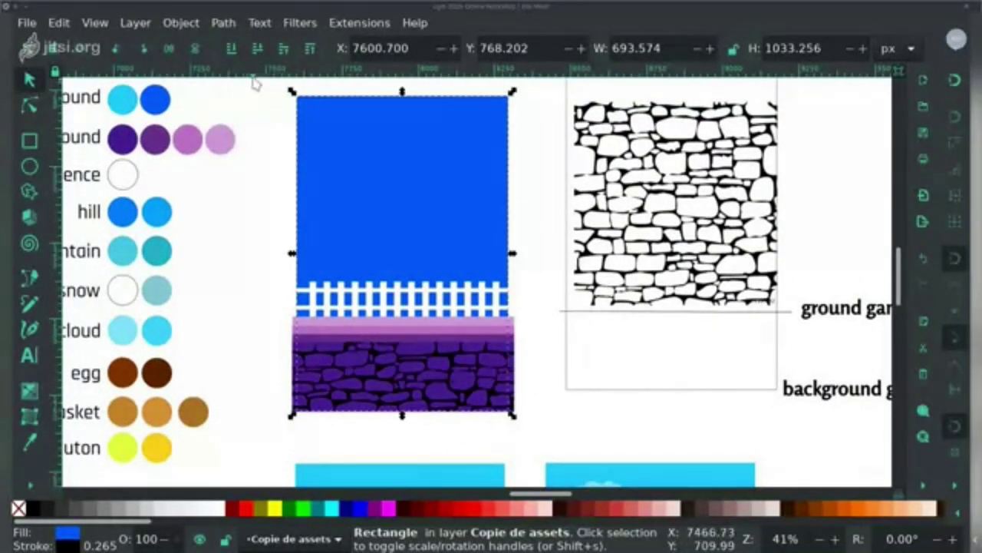
left_click(307, 49)
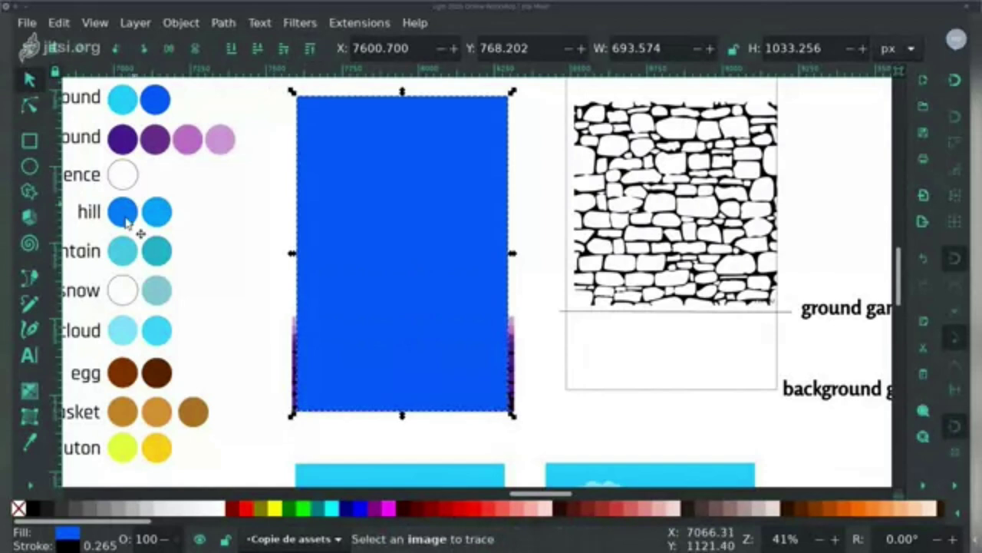
left_click(29, 392)
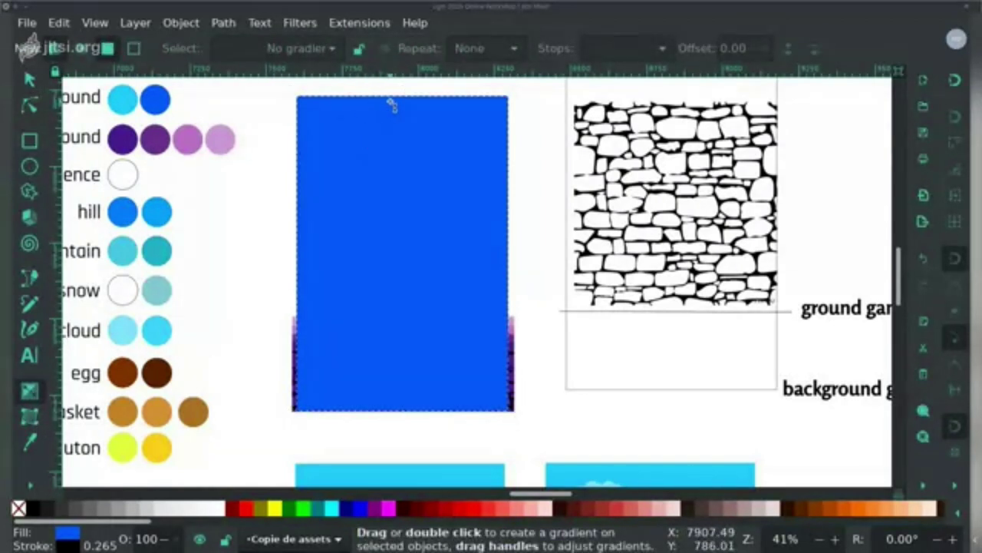
left_click_drag(390, 100, 393, 406)
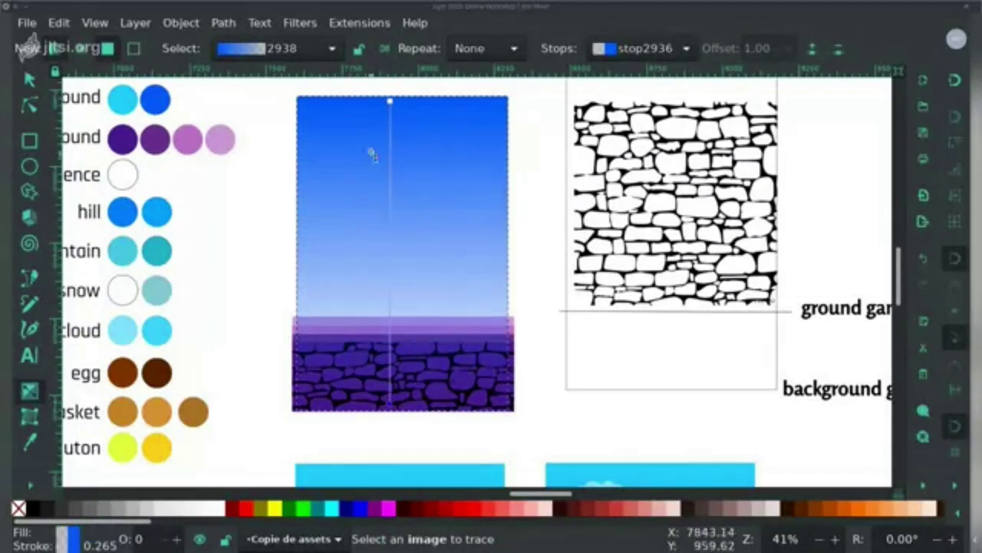
Step: Make the gradient run from light cyan at the top to bright blue at the bottom
left_click(390, 101)
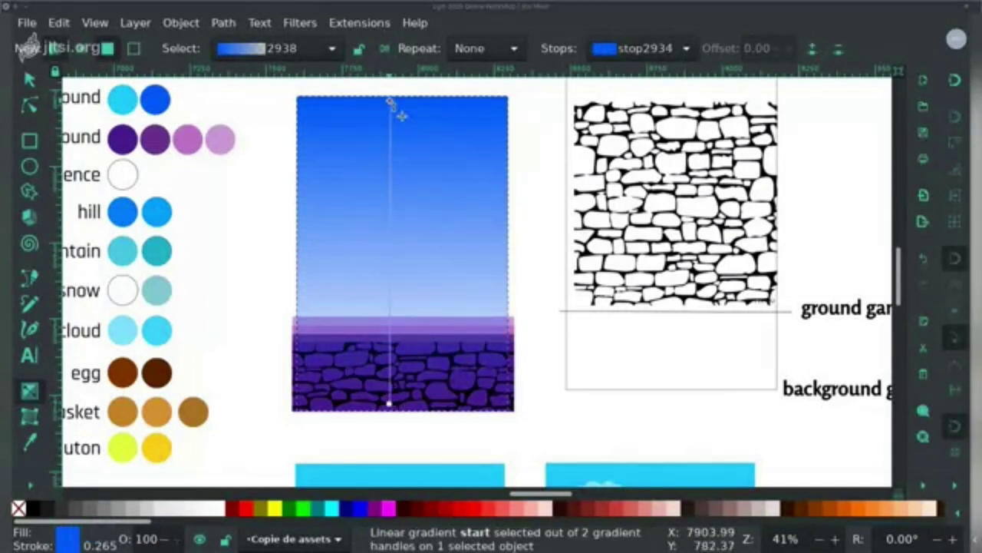
key("d")
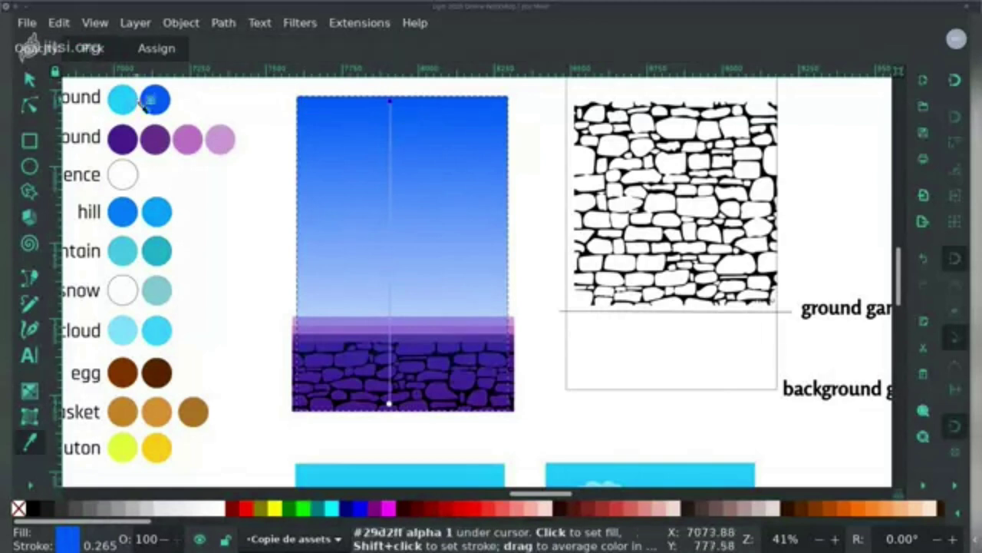
left_click(124, 98)
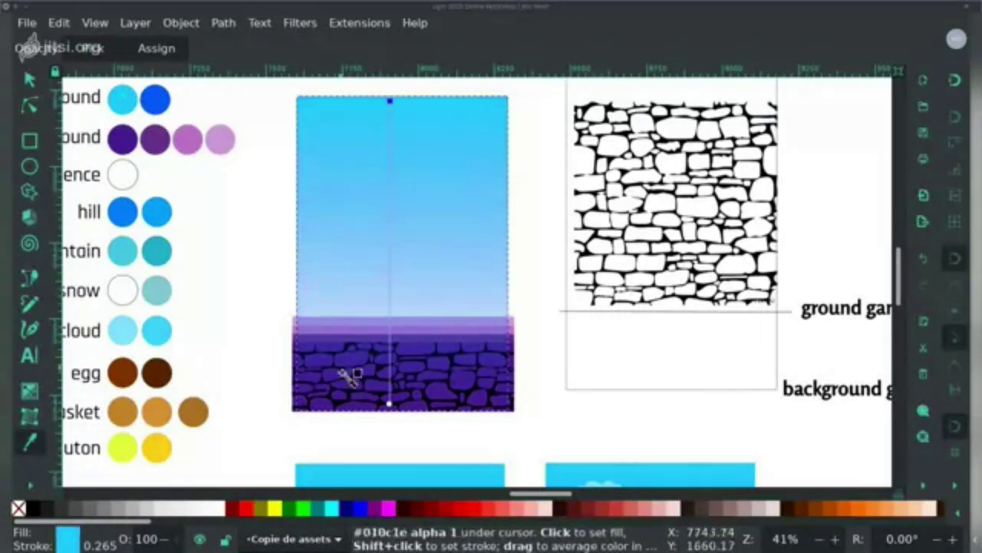
left_click(392, 405)
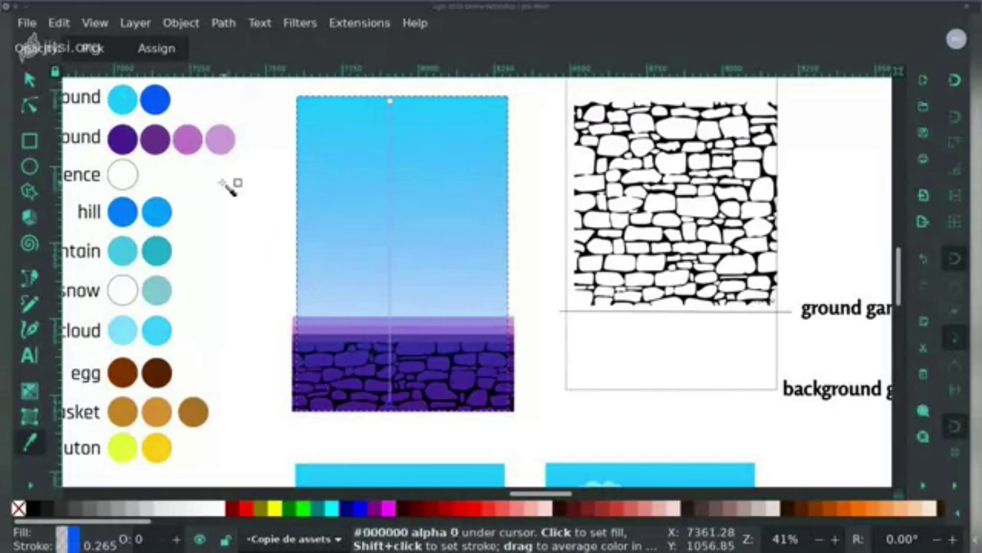
left_click(156, 101)
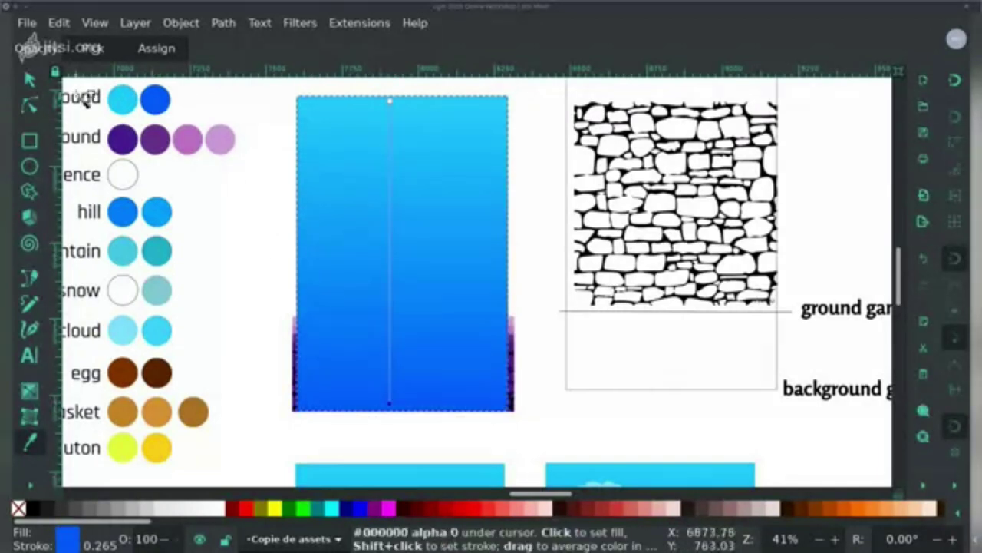
Step: Lower the sky gradient to the bottom, behind the fence and stone wall
left_click(31, 80)
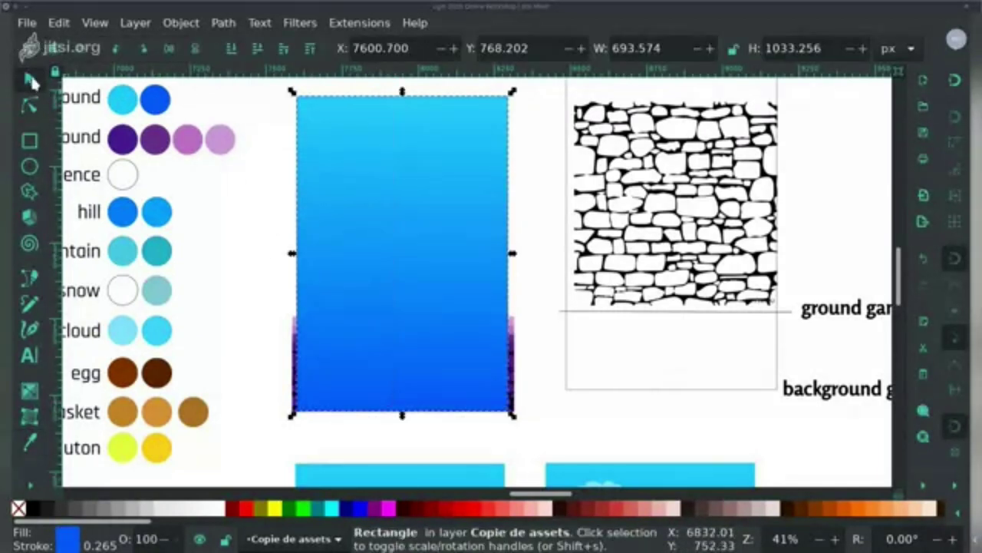
left_click(231, 48)
left_click(260, 184)
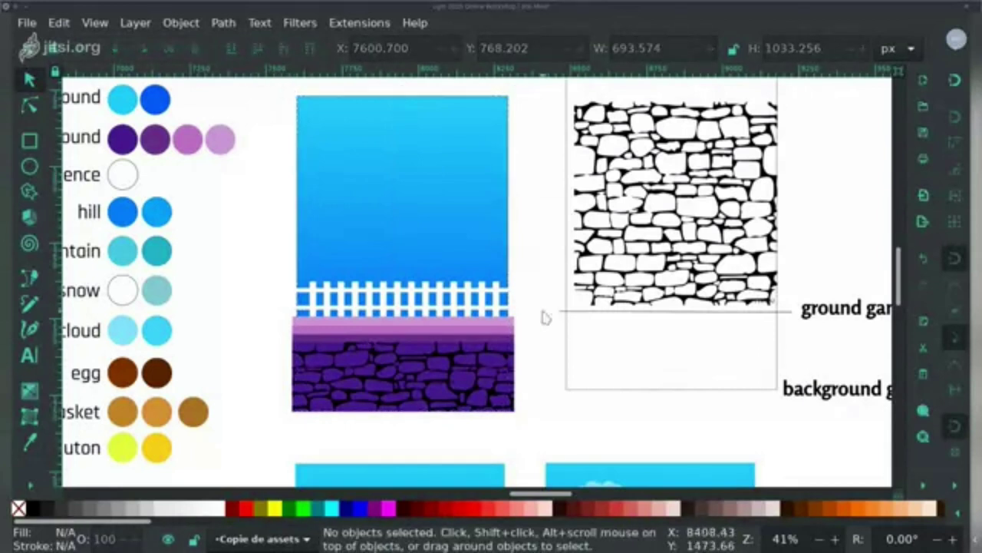
Step: Pan to the tutorial notes and place a copy of 'stones seamless pattern' just below the original
left_click_drag(556, 403, 473, 397)
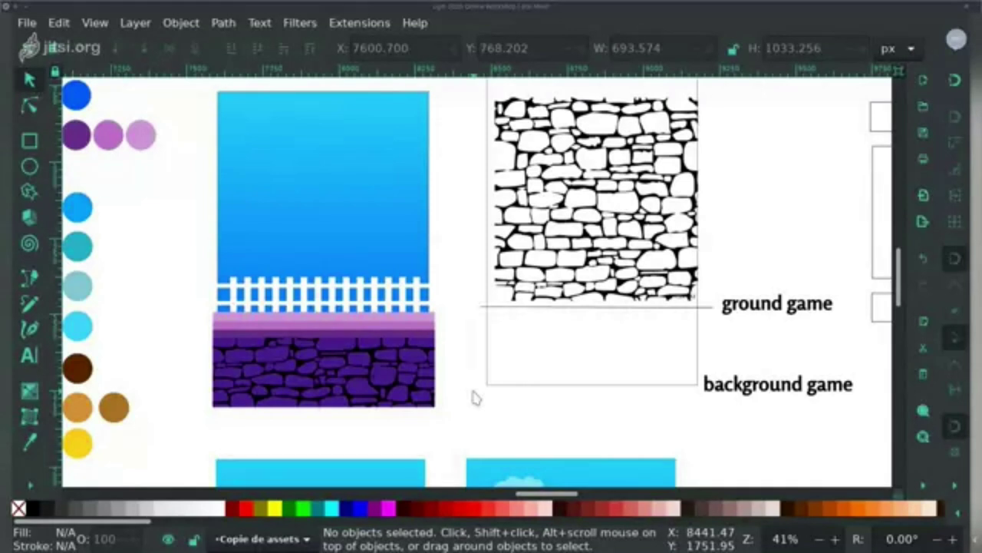
left_click_drag(835, 146, 346, 247)
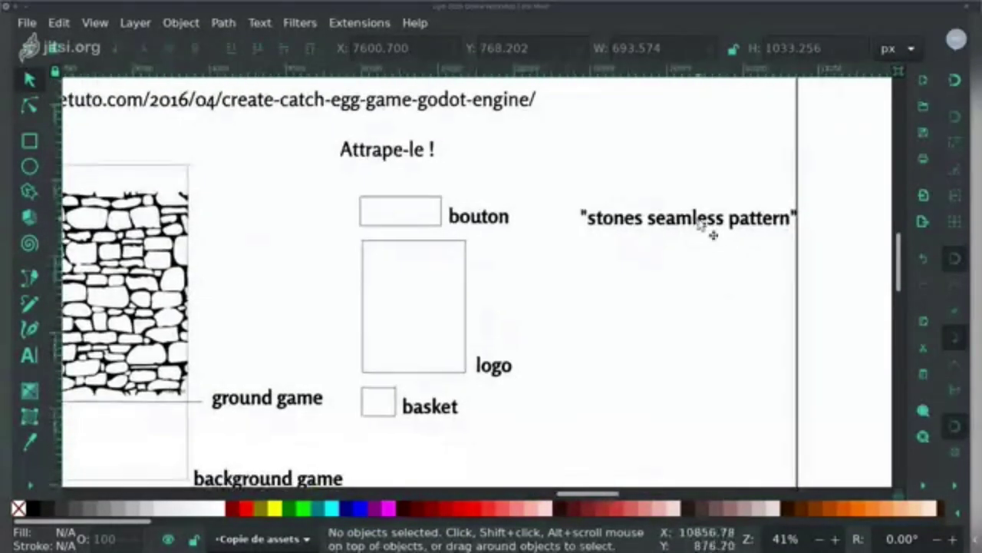
key("ctrl+v")
left_click_drag(640, 247, 658, 257)
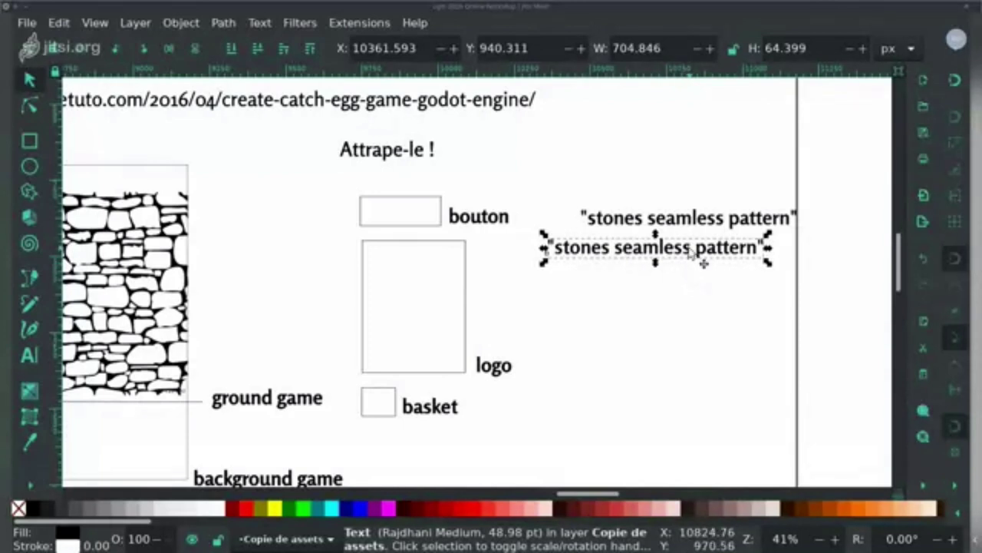
Step: Delete the duplicate label and position 'stones seamless pattern' just above the stone texture
key("Delete")
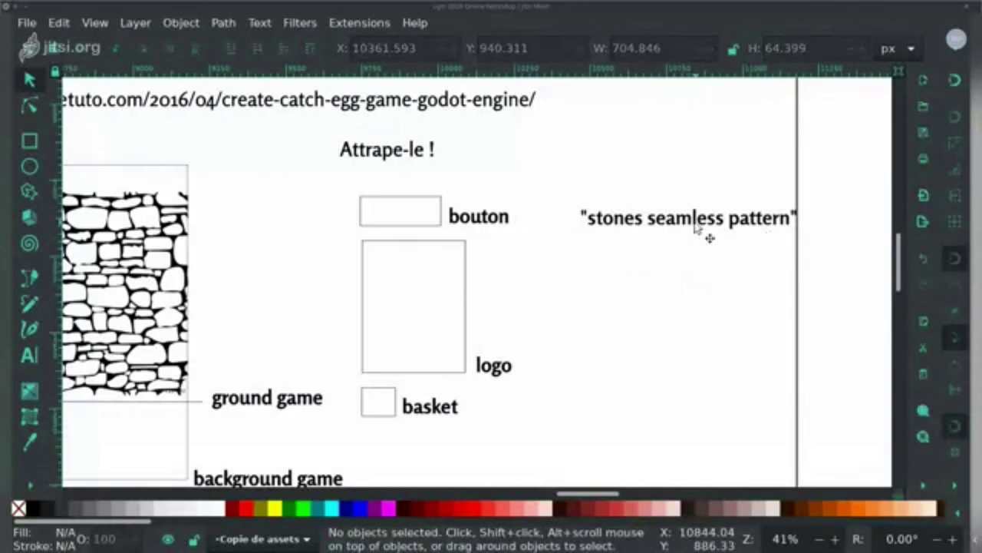
left_click_drag(701, 222, 655, 242)
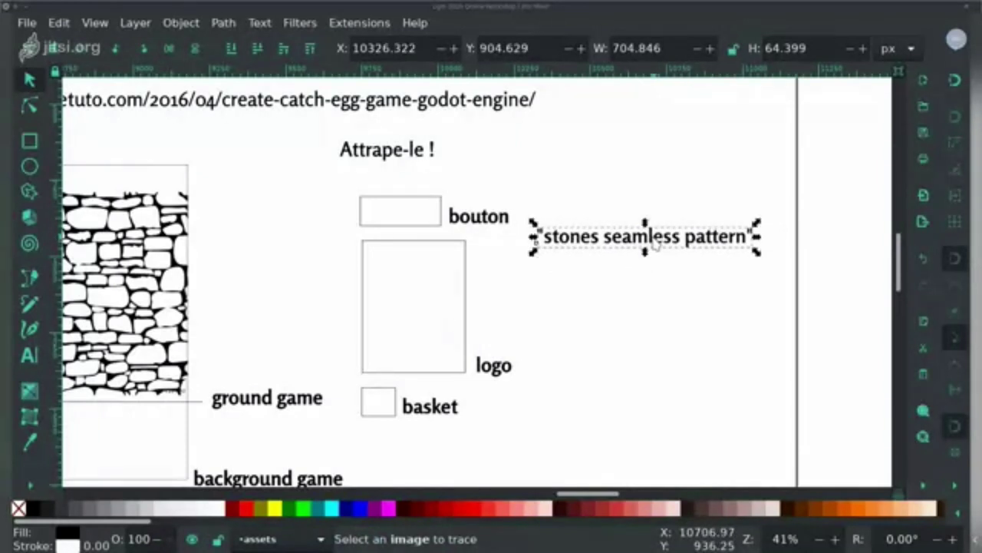
left_click(664, 300)
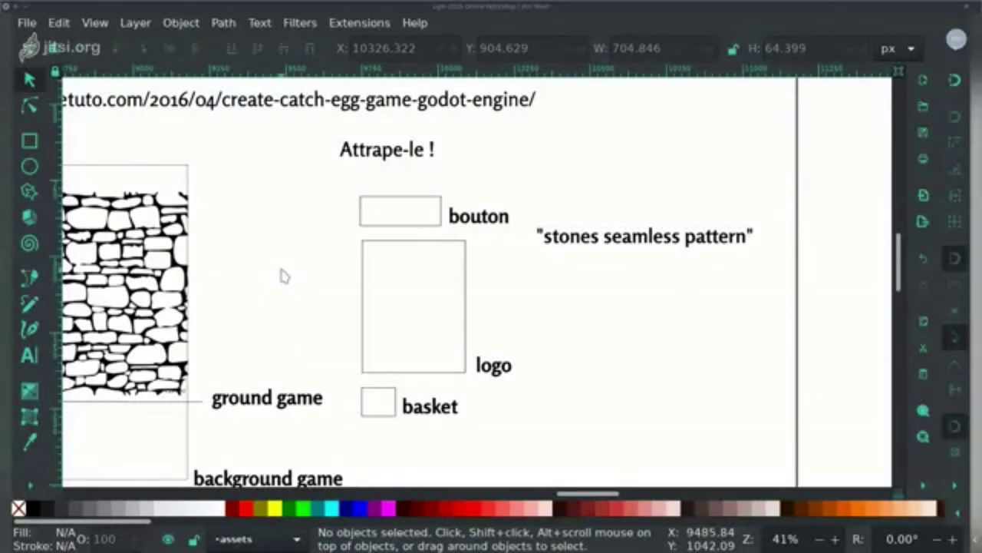
left_click_drag(634, 241, 178, 132)
left_click_drag(226, 202, 669, 176)
left_click_drag(680, 111, 585, 115)
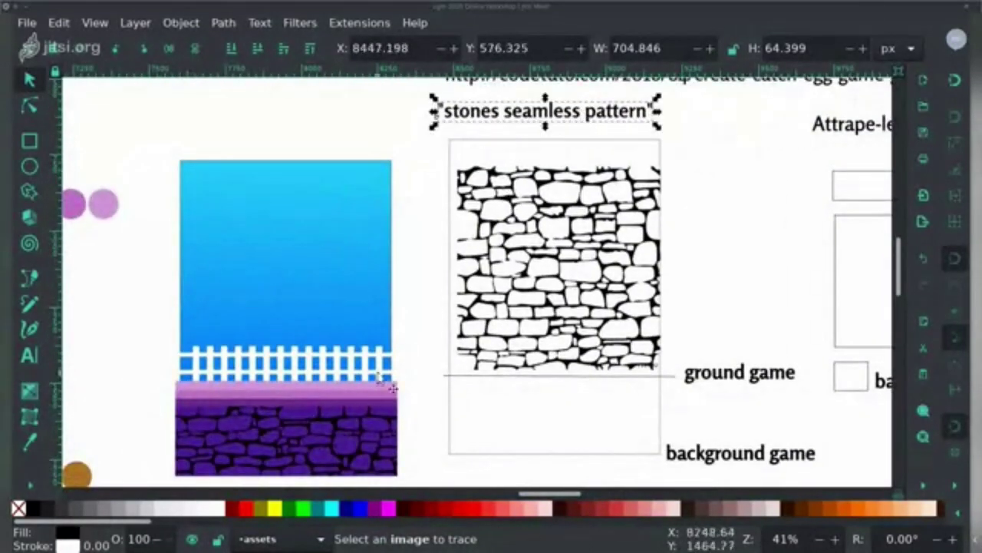
Step: Ungroup the fence and stone wall group and select the stone-patterned ground strip
scroll(353, 388, "down", 2)
left_click(351, 381)
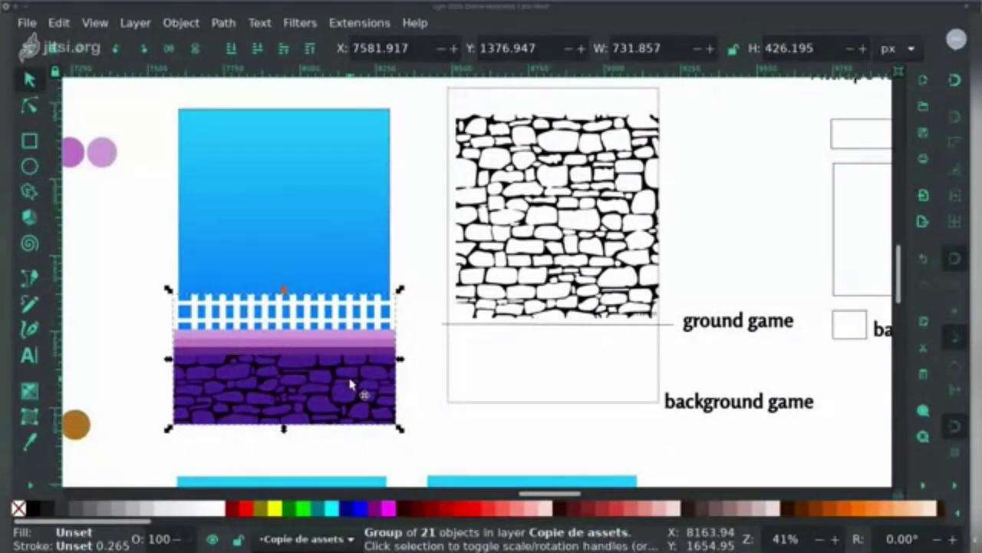
key("ctrl+shift+g")
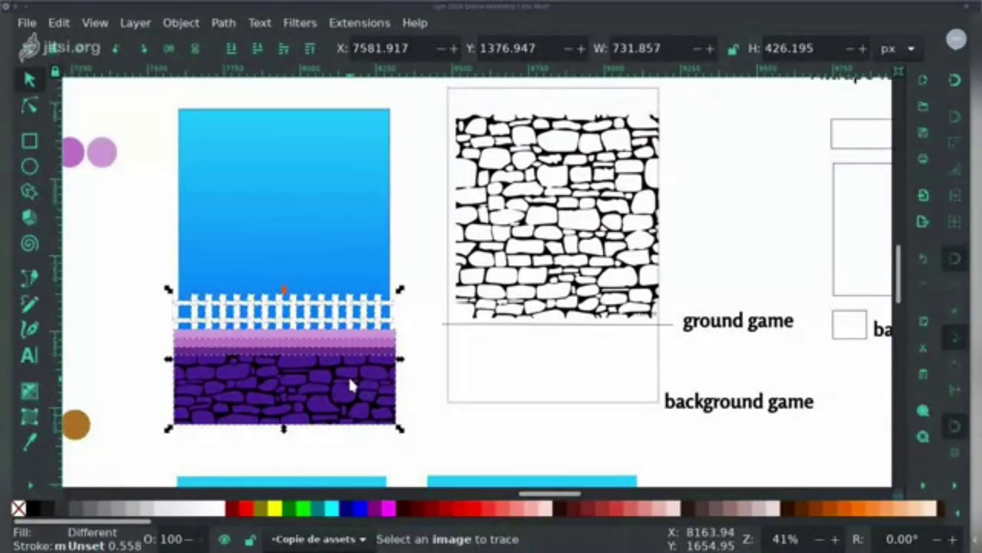
left_click(429, 374)
left_click_drag(351, 394, 349, 398)
Step: Lower the stone pattern's opacity to 31.6% in Fill and Stroke
right_click(928, 483)
left_click(880, 413)
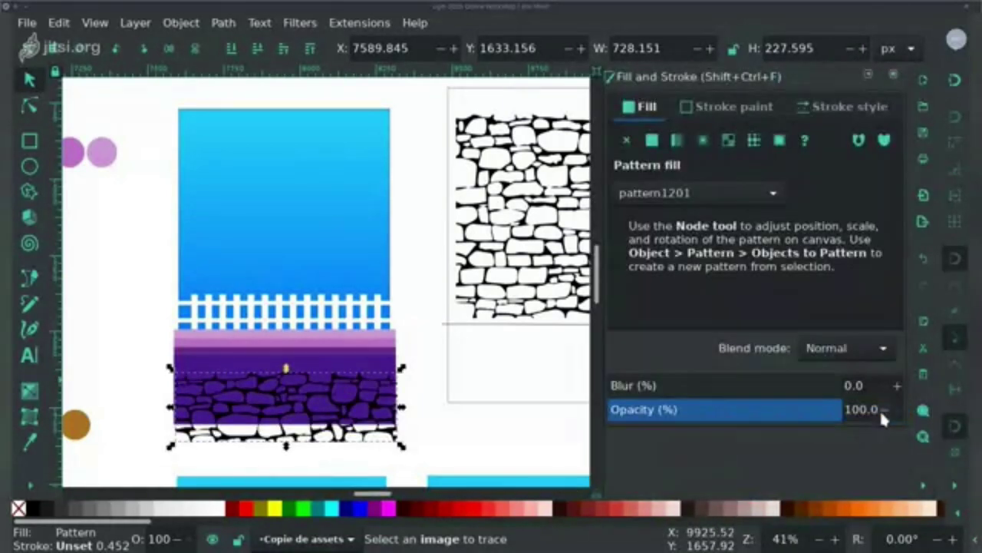
mouse_move(762, 409)
left_mouse_down()
mouse_move(726, 408)
mouse_move(760, 410)
left_mouse_up()
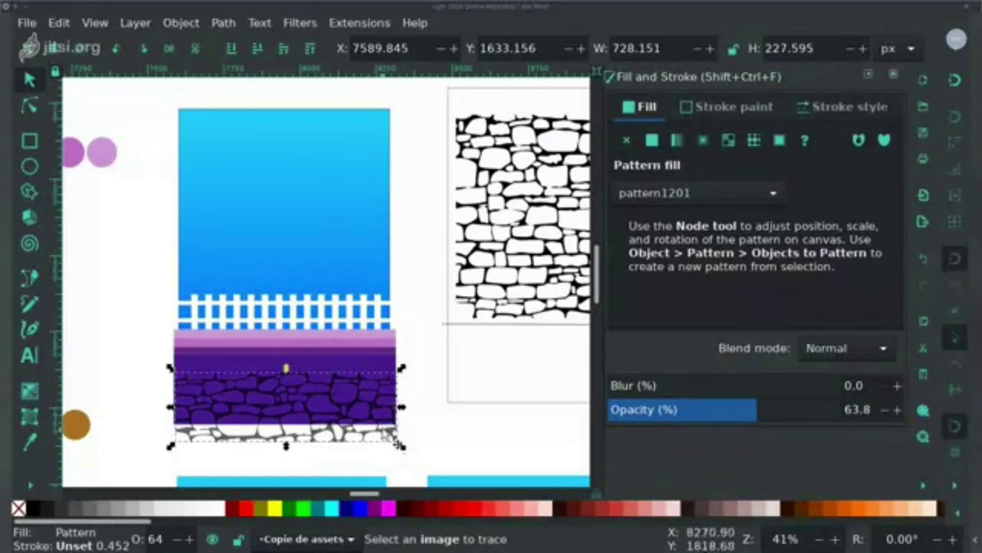
left_click_drag(387, 436, 382, 412)
mouse_move(674, 410)
left_mouse_down()
mouse_move(703, 414)
mouse_move(679, 409)
left_mouse_up()
mouse_move(371, 387)
left_mouse_down()
mouse_move(367, 400)
mouse_move(364, 383)
left_mouse_up()
left_click(419, 402)
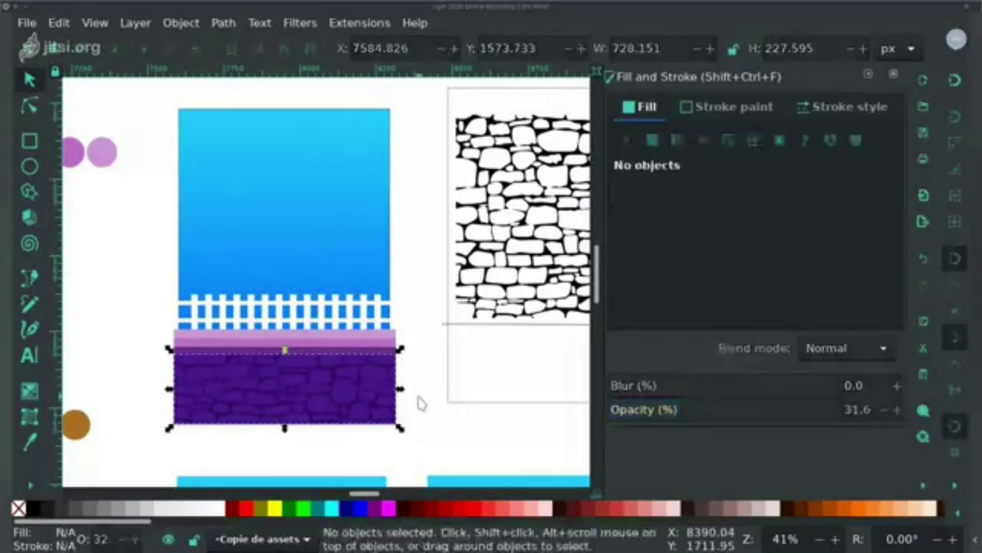
left_click(369, 400)
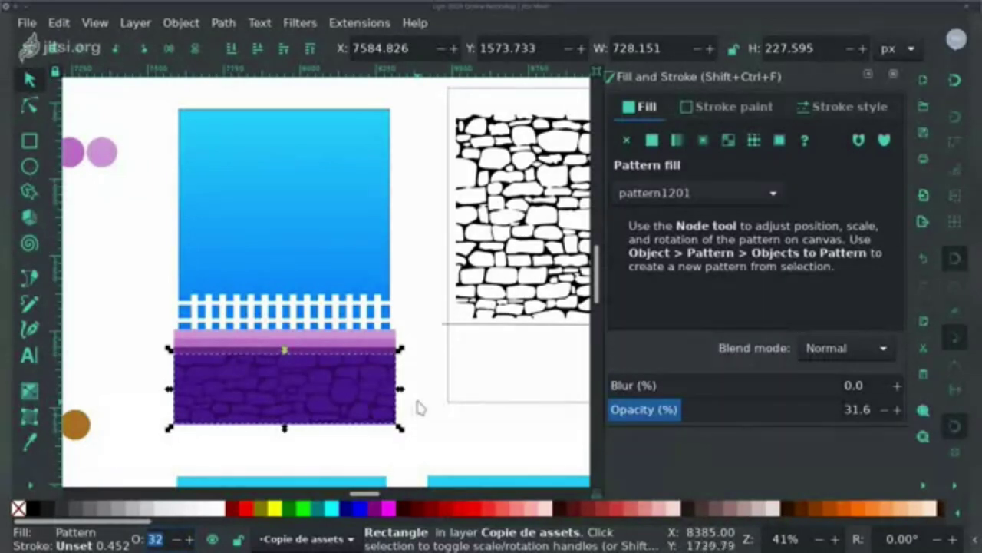
left_click(894, 78)
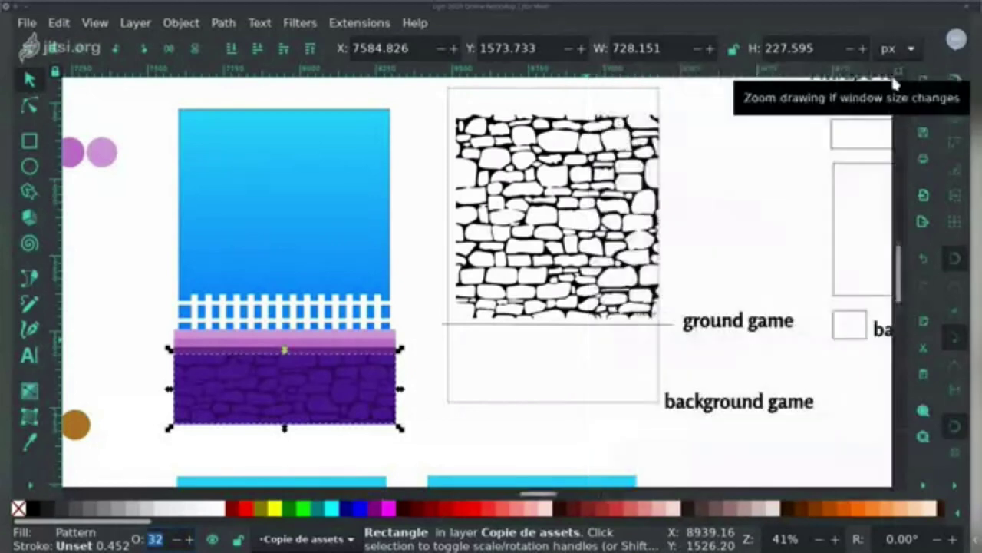
left_click(771, 181)
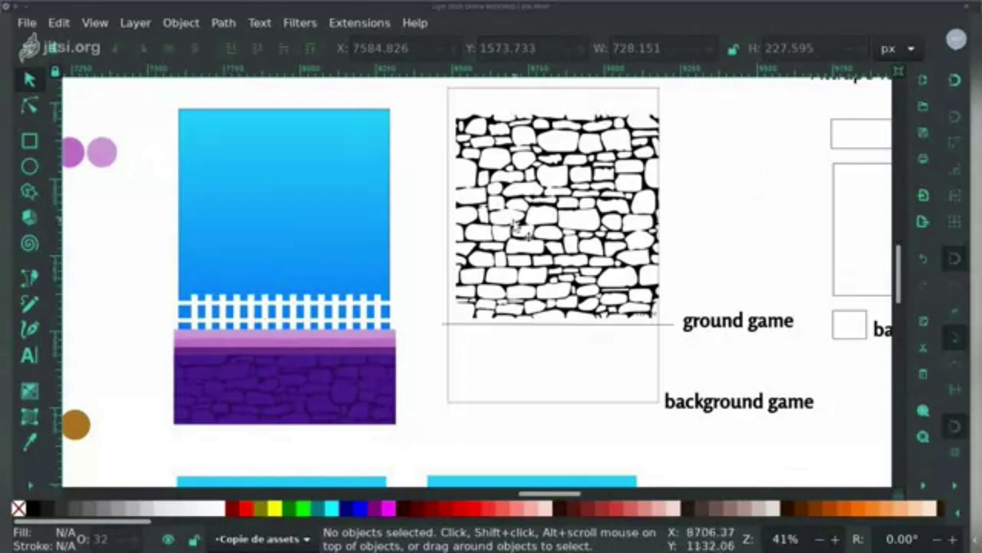
Step: Move the stone texture onto the ground game box and convert it with Pattern to Objects
left_click_drag(503, 207, 871, 445)
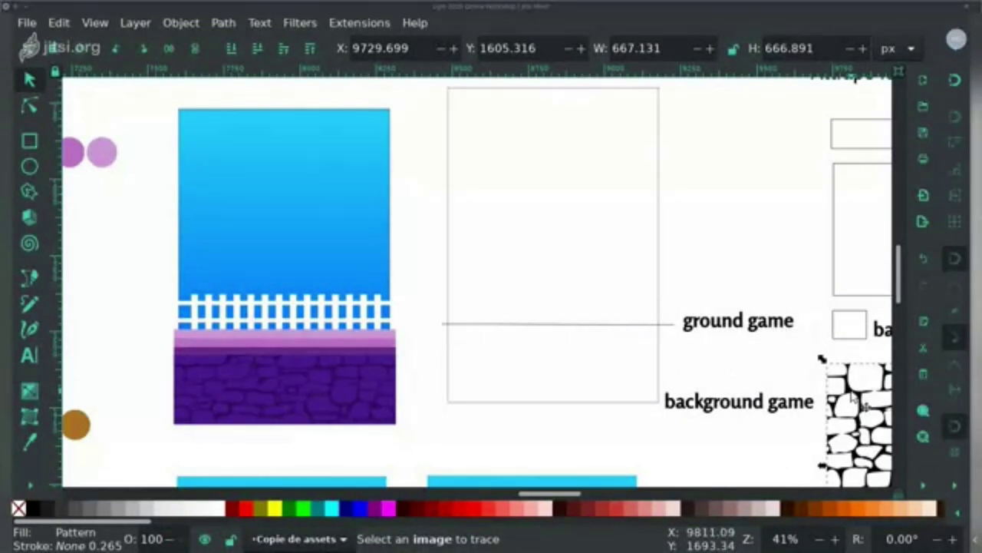
left_click_drag(858, 401, 679, 221)
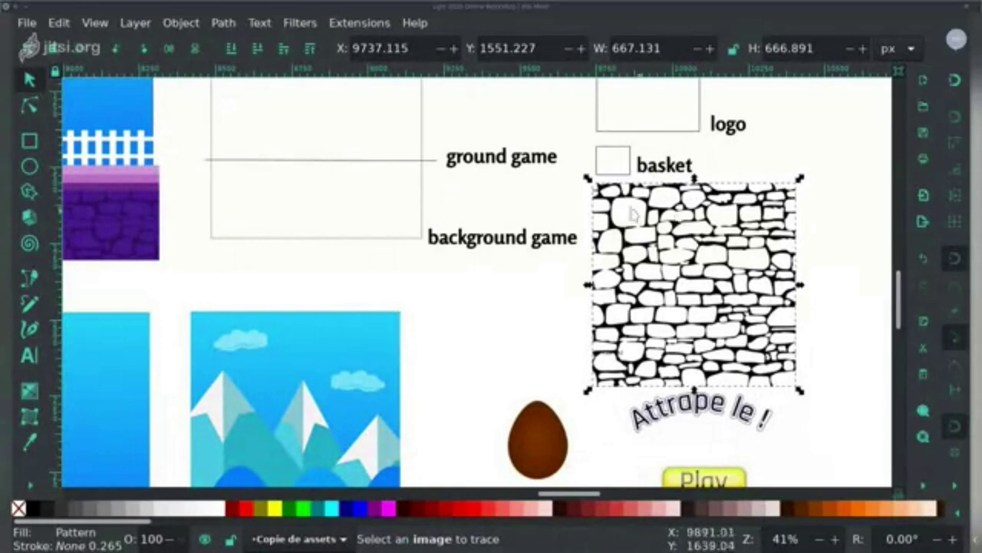
left_click(189, 24)
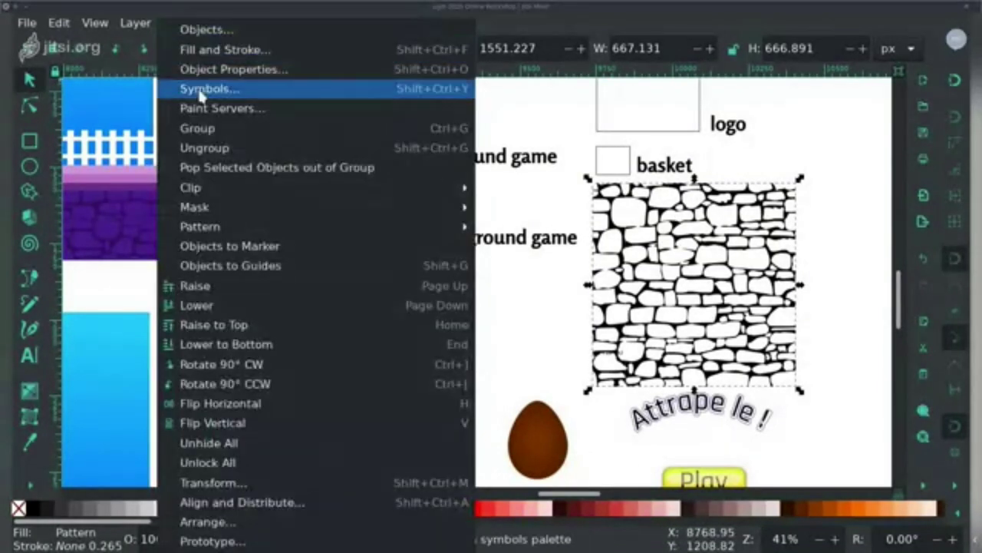
mouse_move(348, 235)
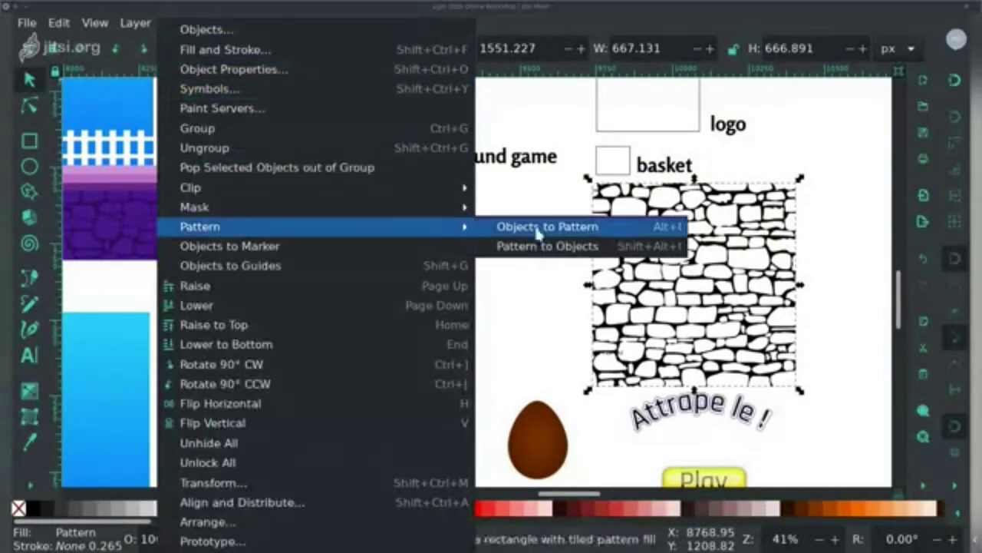
left_click(578, 246)
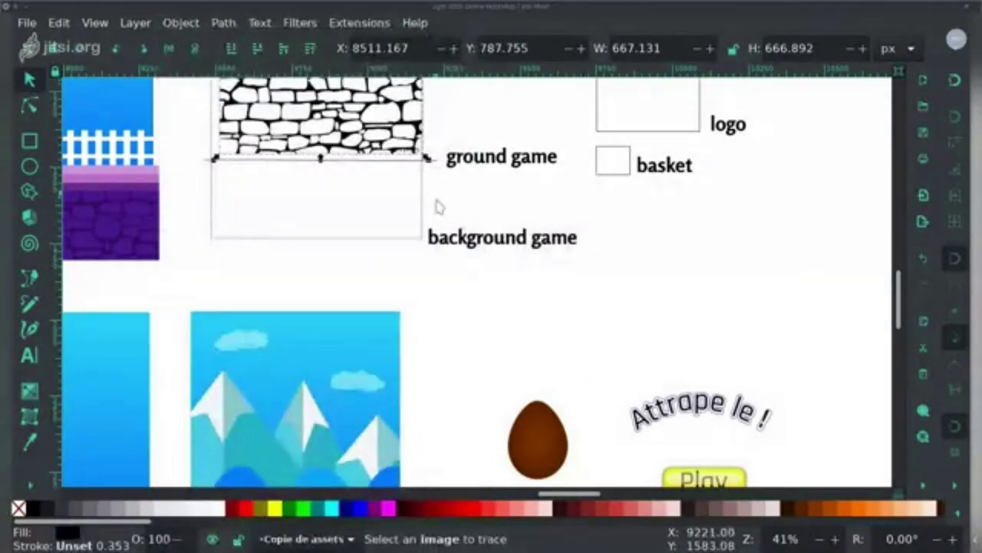
Step: Reposition the stone path above the ground game frame and inspect its nodes
scroll(445, 201, "up", 4)
scroll(446, 201, "left", 2)
mouse_move(466, 157)
left_mouse_down()
mouse_move(453, 155)
mouse_move(458, 142)
left_mouse_up()
left_click(30, 107)
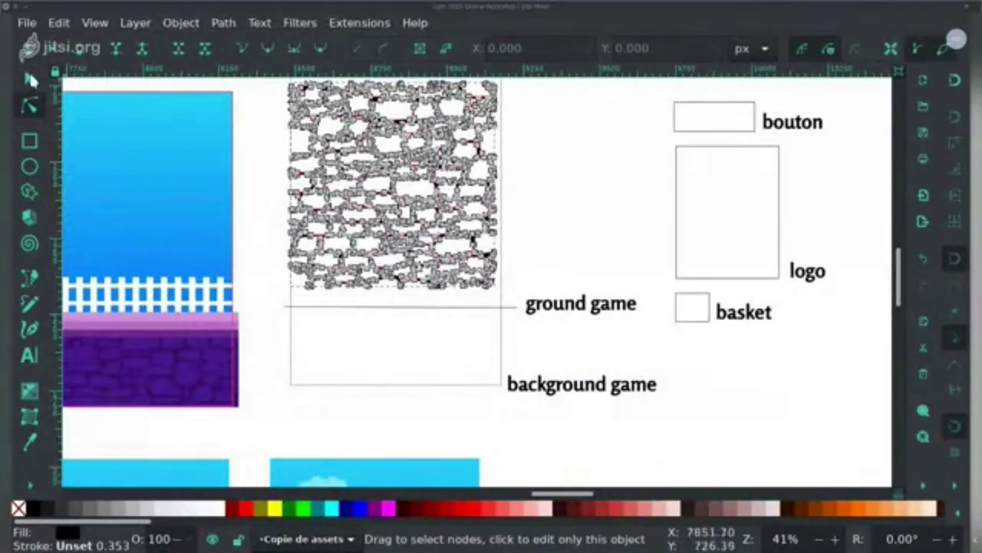
key("s")
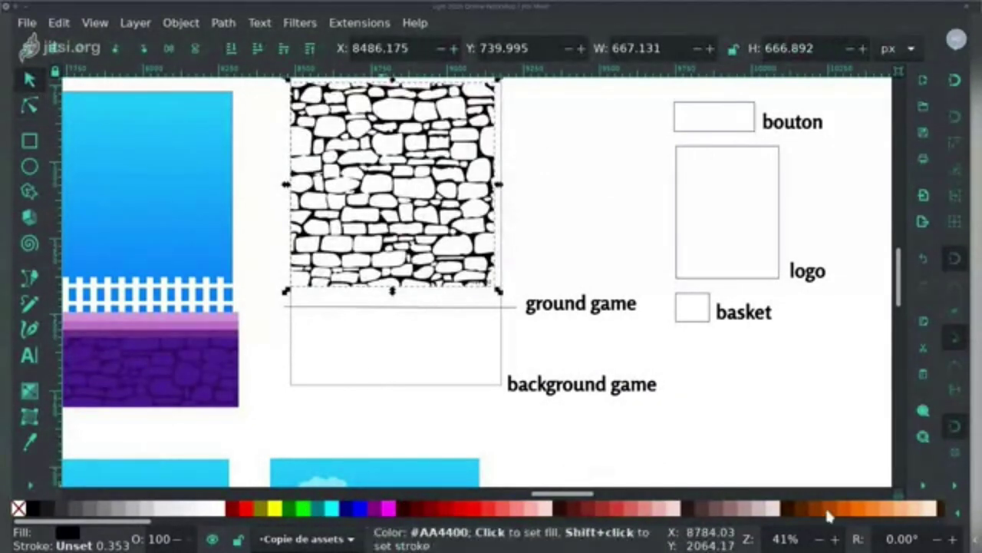
Step: Recolour the stone texture with the tan basket colour sampled by the Dropper
scroll(416, 227, "left", 10)
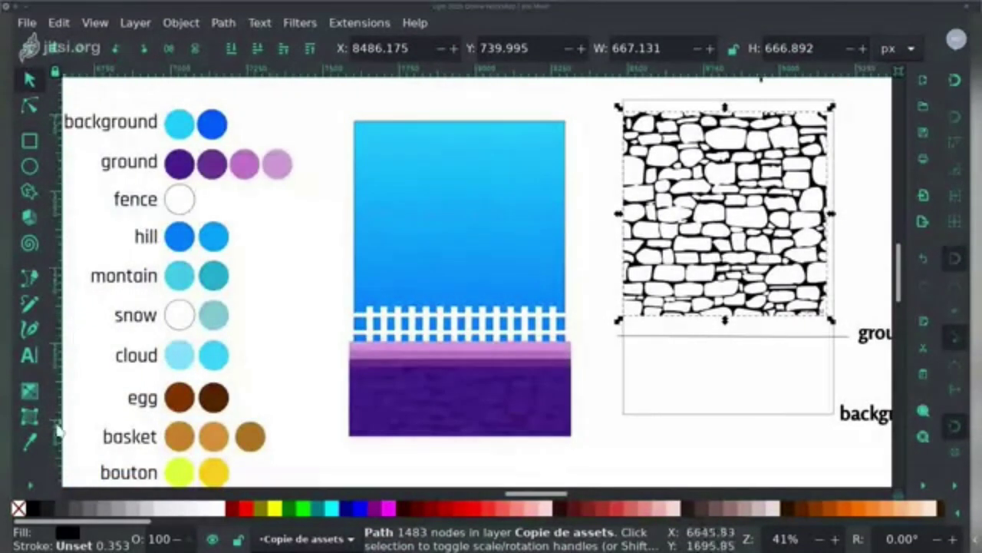
left_click(29, 439)
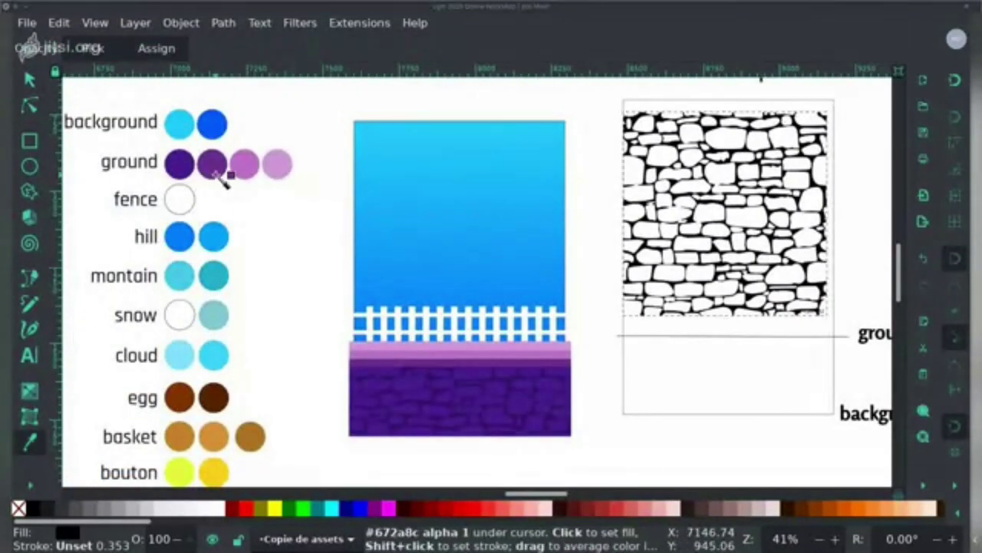
left_click(218, 440)
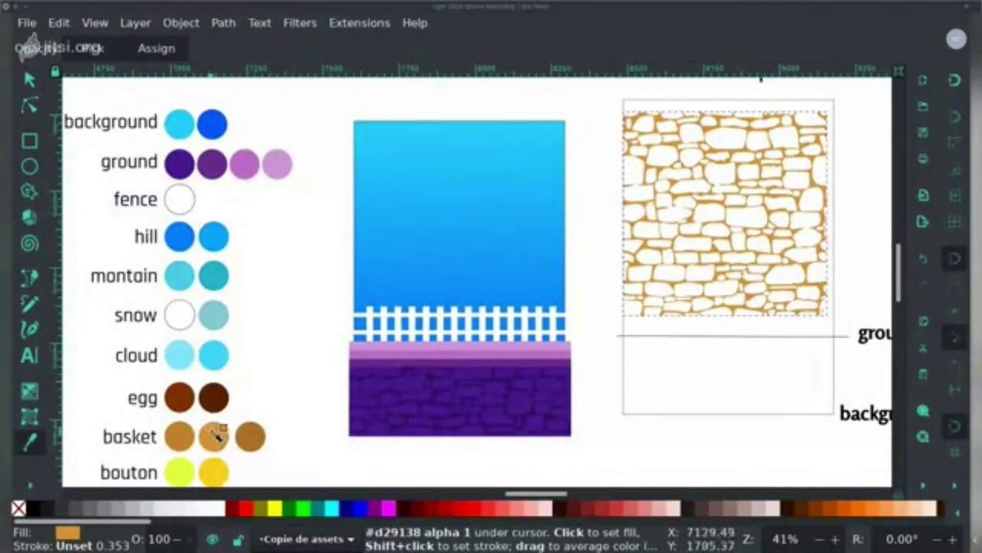
left_click(31, 81)
Step: Convert the recoloured stones back into a pattern with Objects to Pattern
scroll(724, 161, "right", 3)
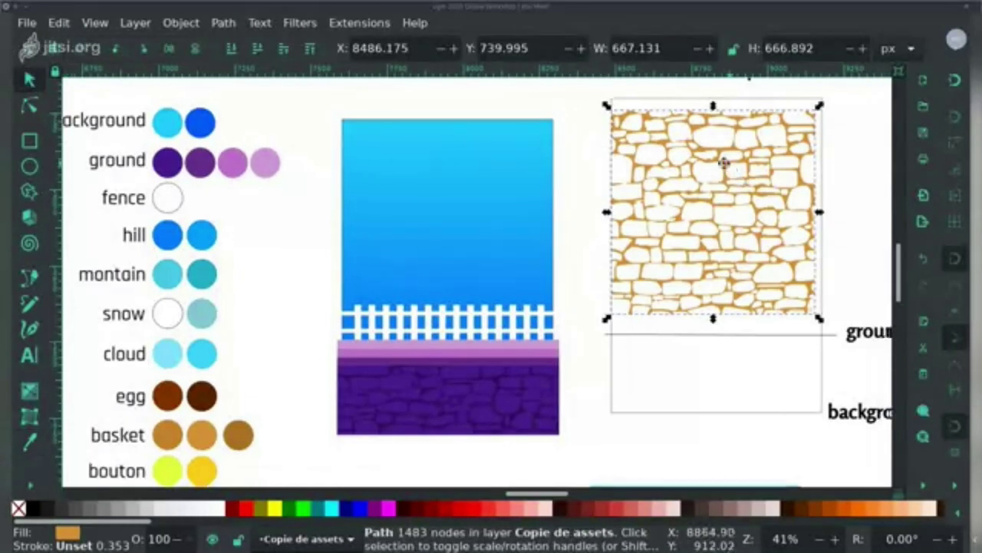
left_click(219, 25)
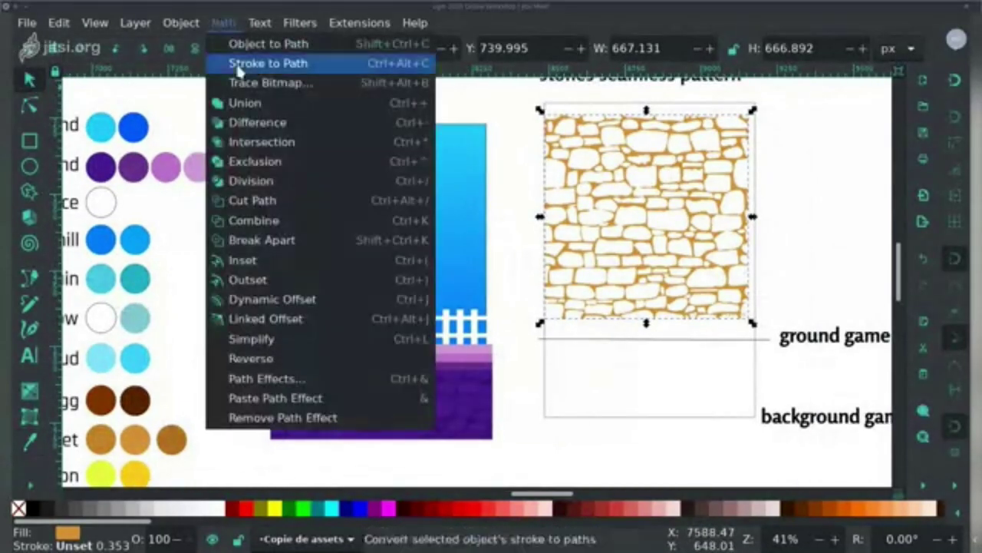
mouse_move(185, 23)
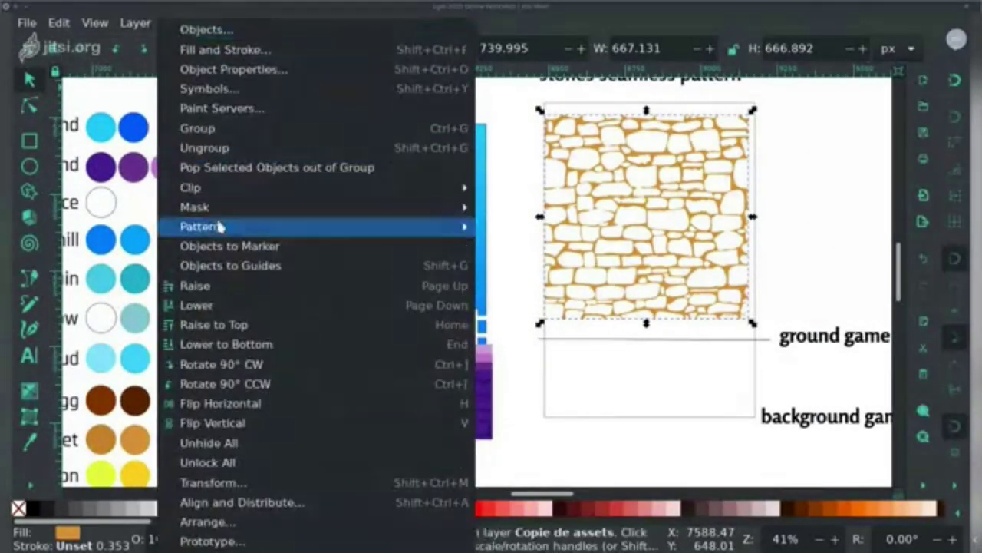
mouse_move(295, 226)
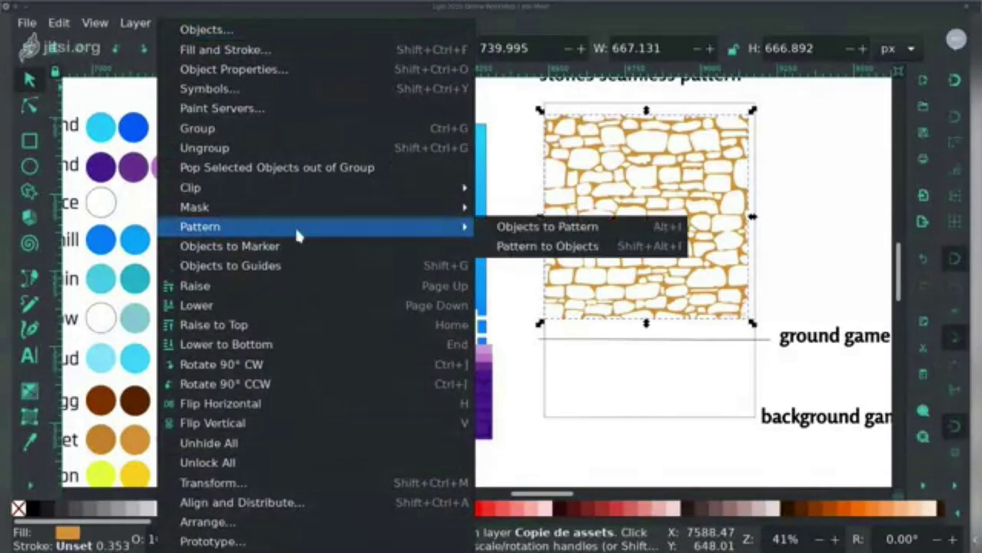
left_click(507, 230)
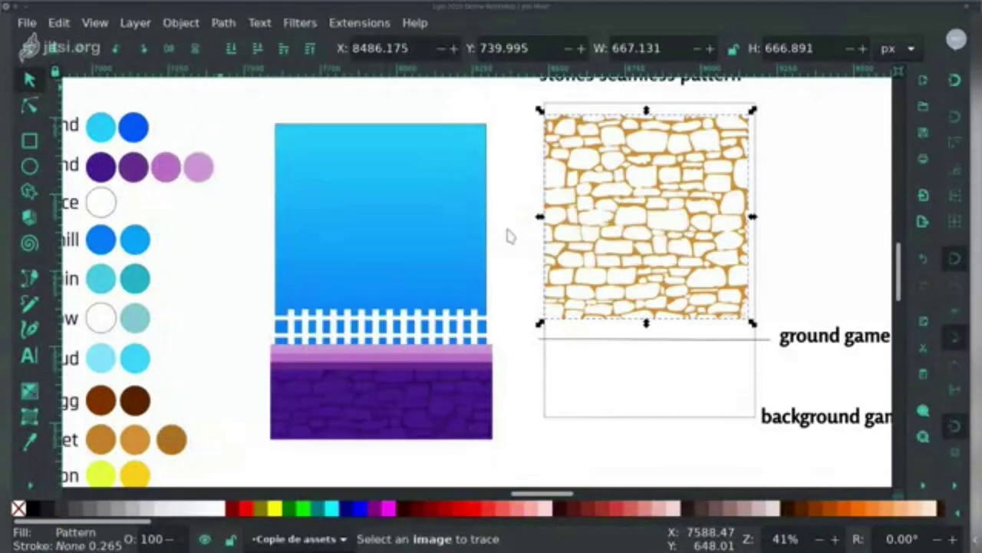
Step: Draw a new rectangle over the sky and give it a pattern fill
left_click(453, 405)
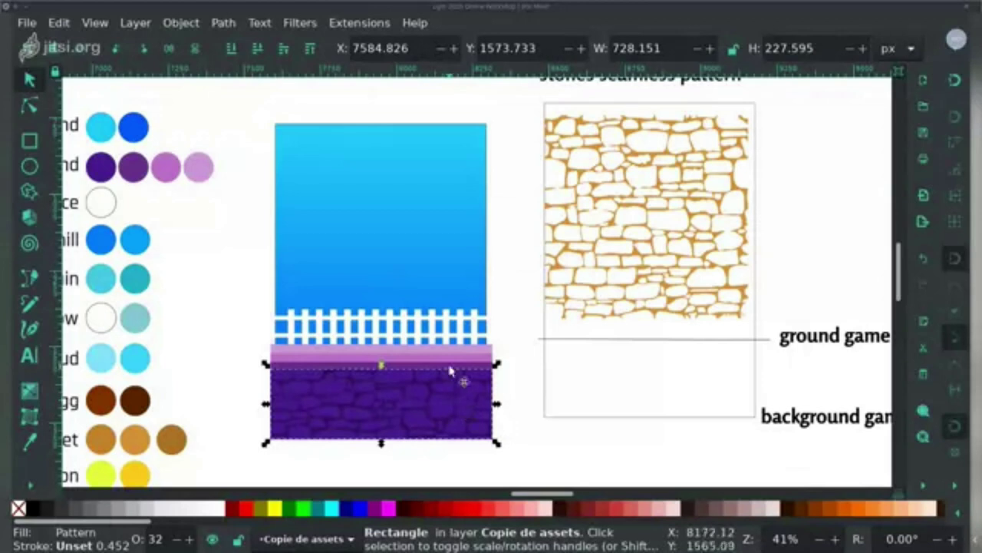
left_click(28, 141)
left_click_drag(297, 149, 508, 237)
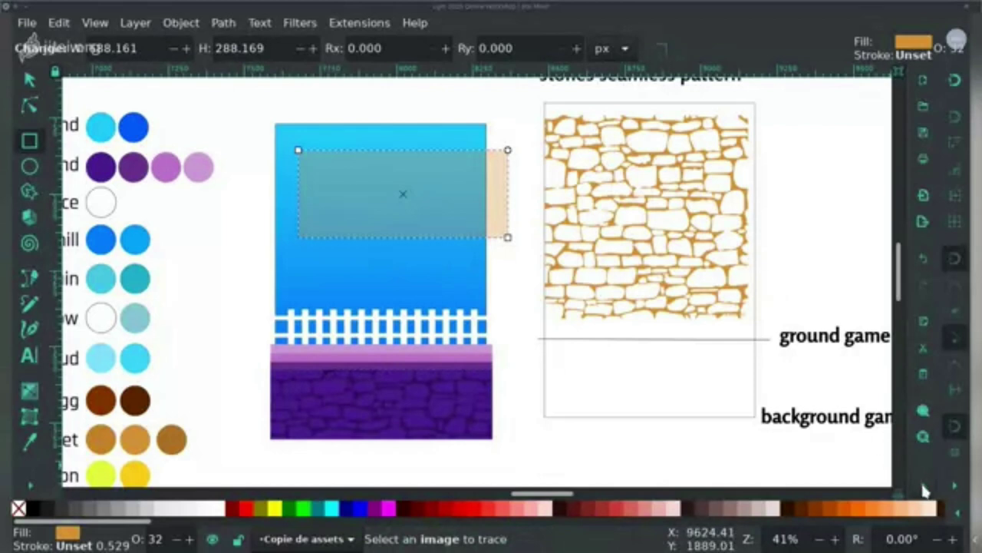
right_click(924, 490)
left_click(876, 419)
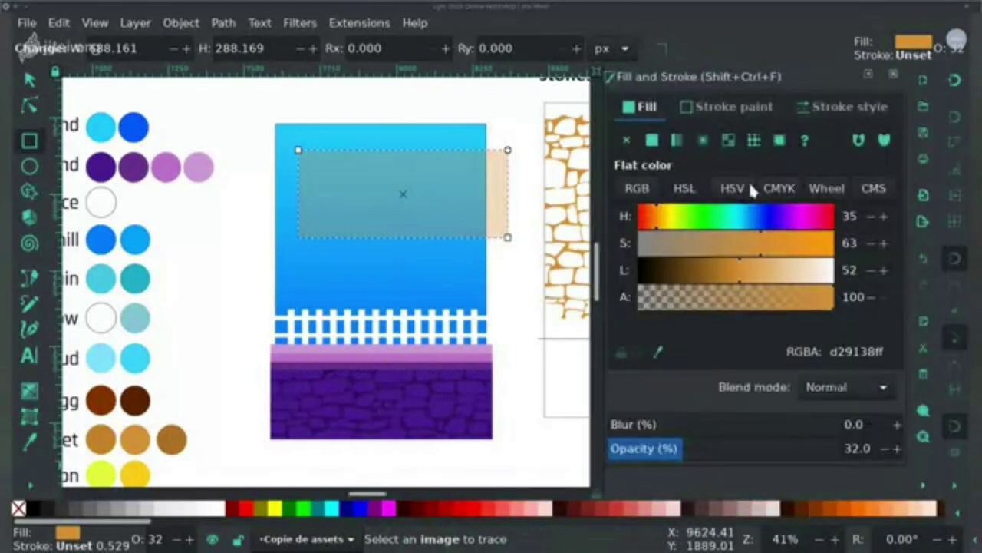
left_click(753, 140)
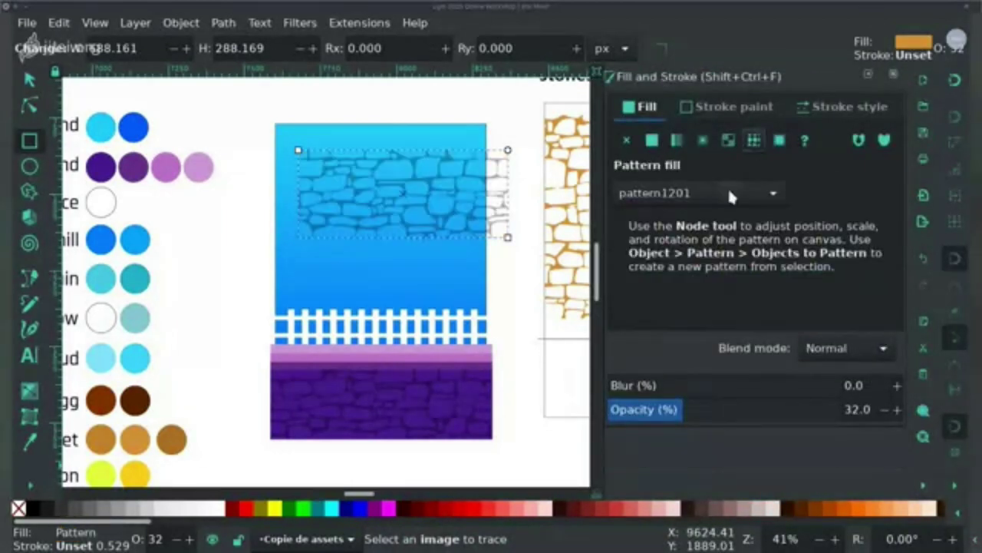
Step: Try several patterns on the rectangle and settle on pattern2969
left_click(728, 188)
left_click(721, 213)
left_click(710, 192)
left_click(705, 212)
left_click(705, 192)
left_click(702, 230)
left_click(691, 193)
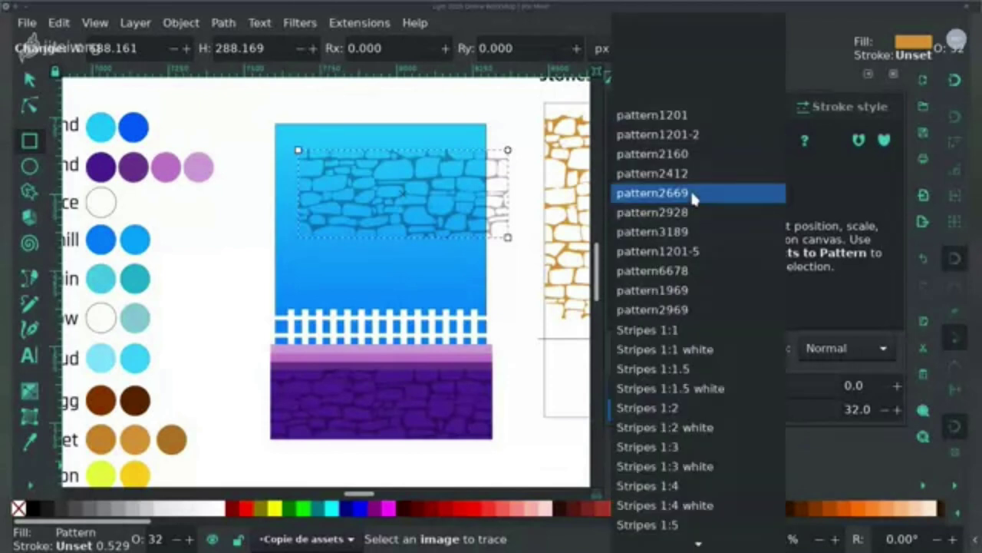
left_click(690, 228)
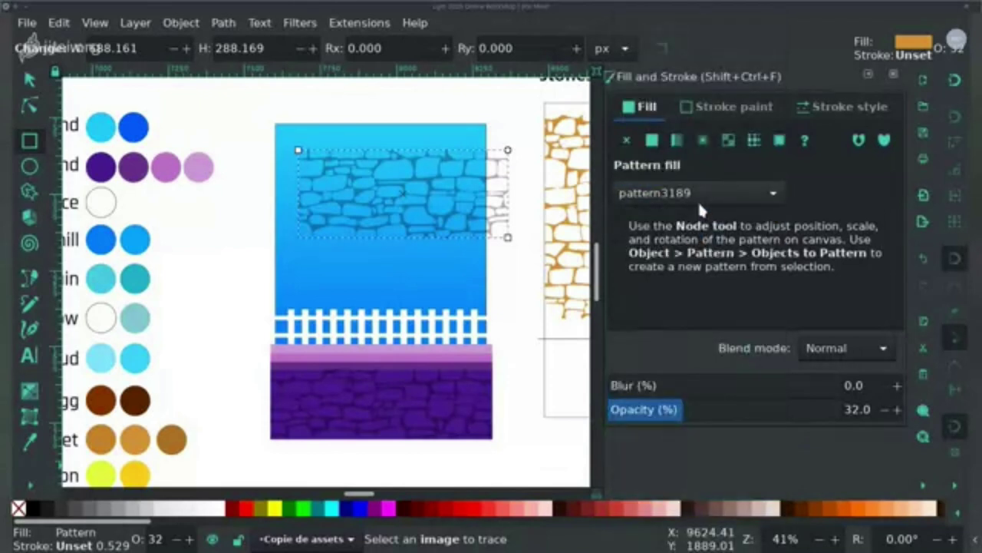
left_click(697, 193)
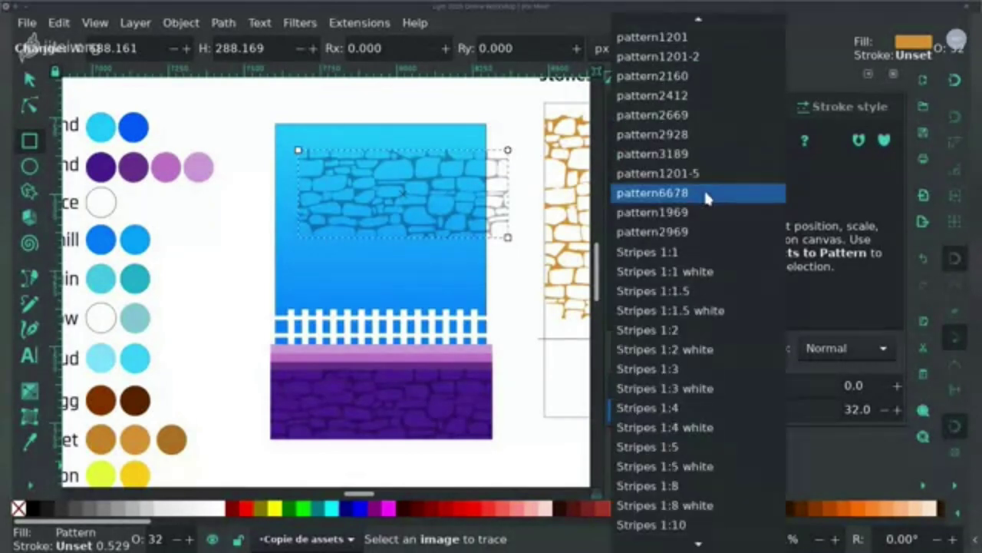
left_click(703, 210)
left_click(703, 198)
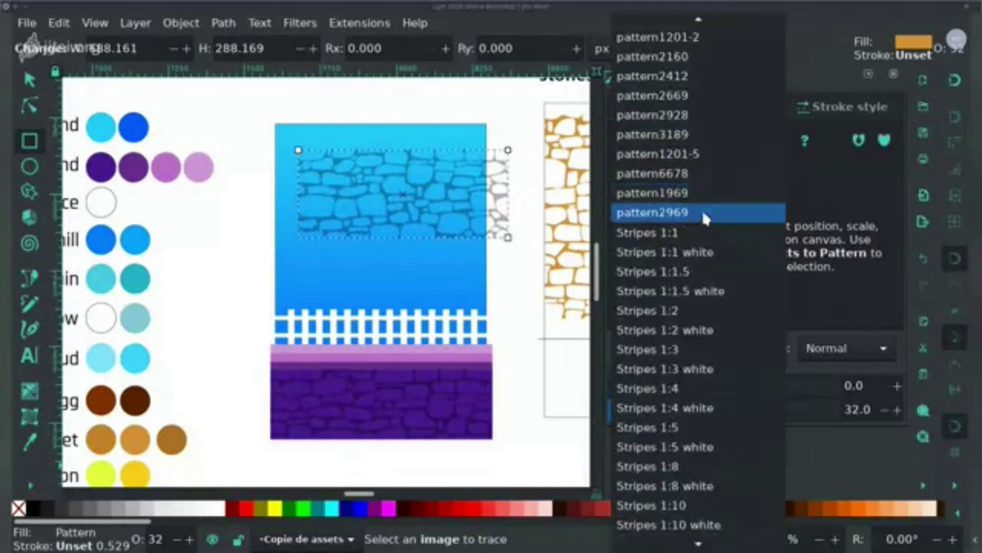
left_click(703, 214)
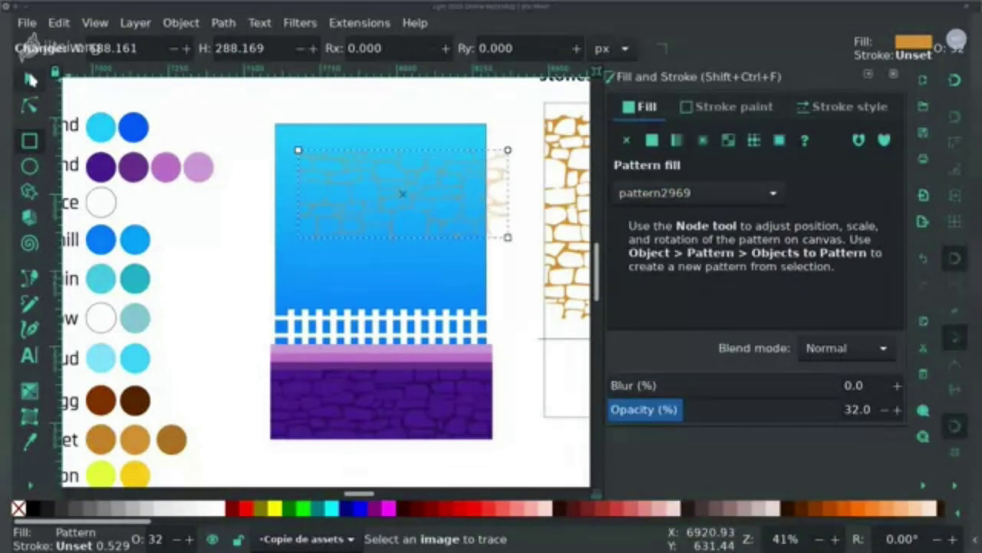
Step: Raise the stone rectangle's opacity to 100 and move it up and left above the sky
left_click(29, 79)
left_click_drag(528, 207, 452, 209)
left_click(739, 410)
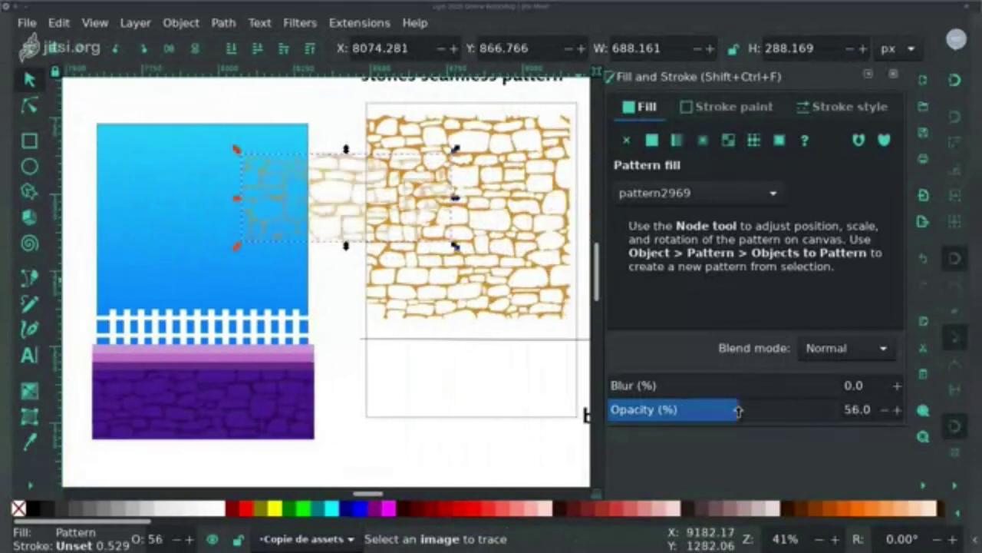
left_click_drag(739, 410, 883, 410)
scroll(401, 235, "up", 2)
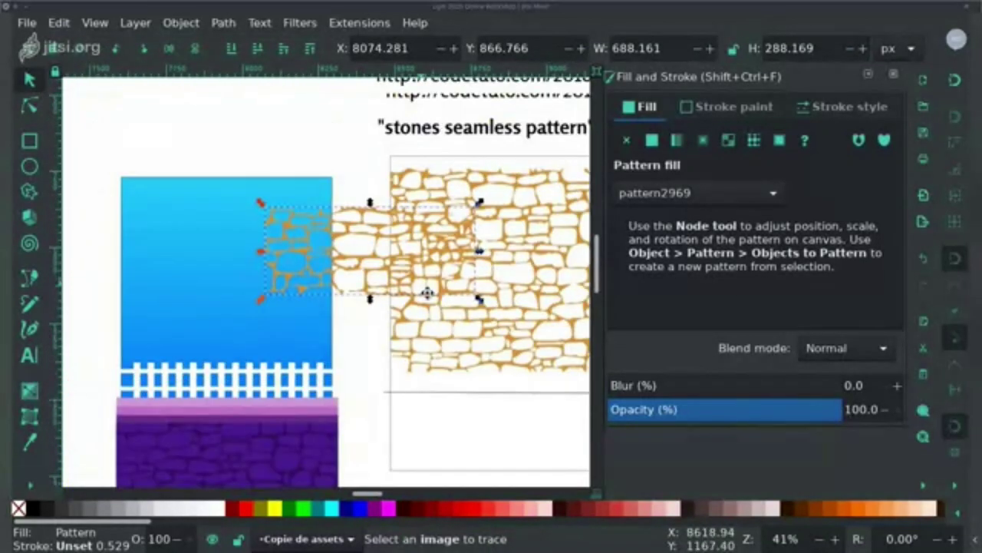
scroll(427, 292, "up", 1)
left_click_drag(419, 269, 247, 110)
scroll(314, 361, "down", 2)
Step: Draw a new rectangle at the page top filled with pattern1201
left_click(322, 421)
scroll(340, 235, "up", 5)
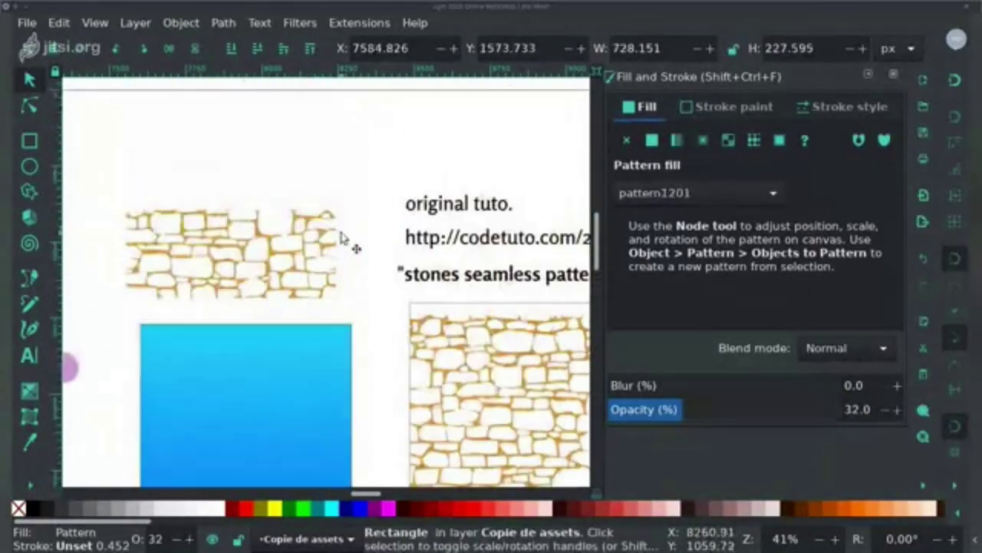
left_click(322, 276)
left_click(31, 141)
mouse_move(109, 177)
left_mouse_down()
mouse_move(285, 241)
mouse_move(354, 249)
left_mouse_up()
left_click(754, 140)
left_click(765, 188)
left_click(764, 191)
Step: Position the black and orange stone rectangles and round the black one's ends into a pill
left_click(31, 80)
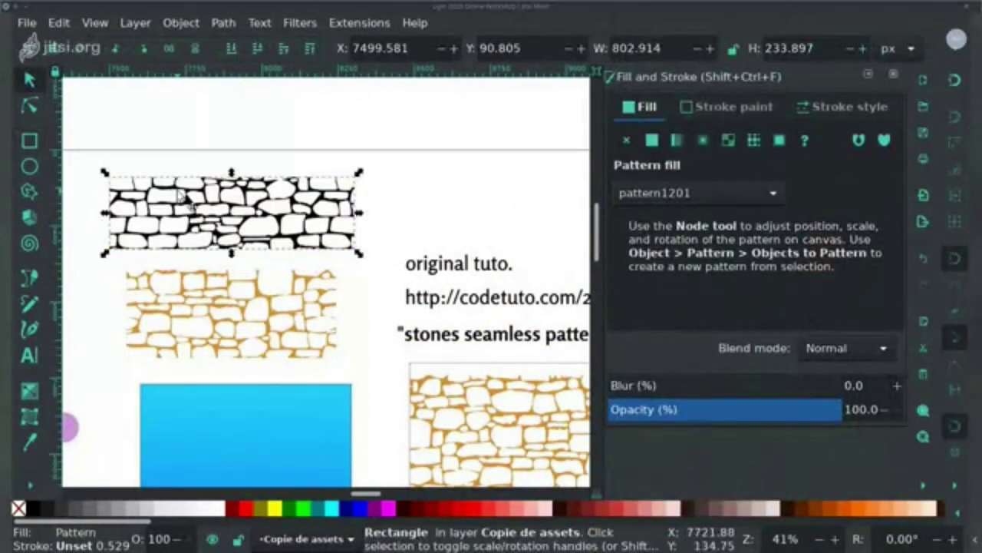
left_click_drag(180, 195, 196, 186)
left_click_drag(169, 280, 171, 266)
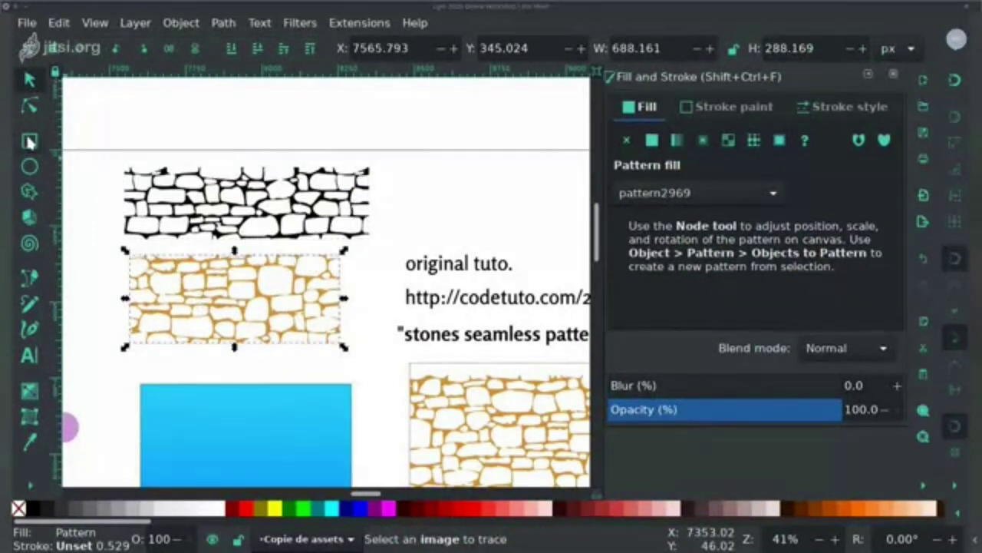
left_click(30, 141)
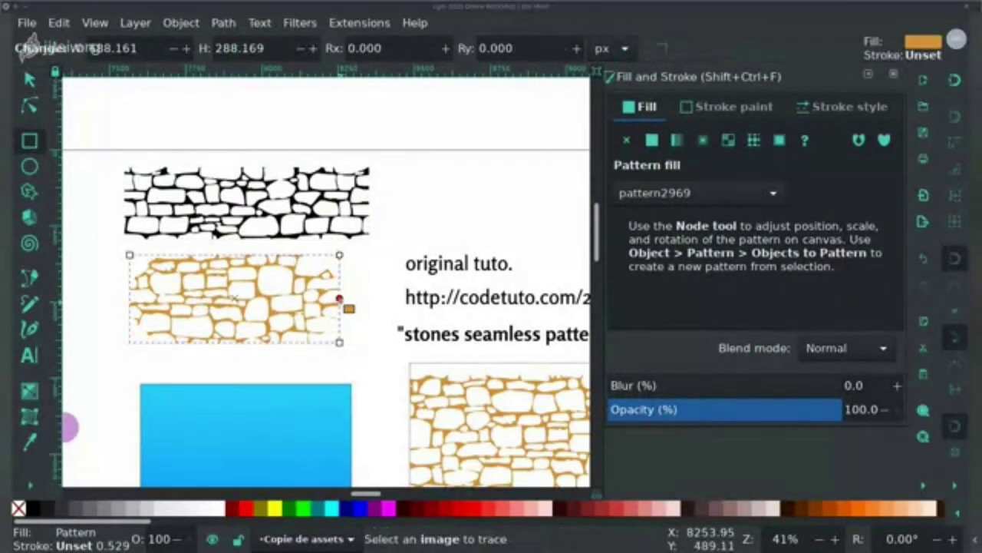
left_click(360, 230)
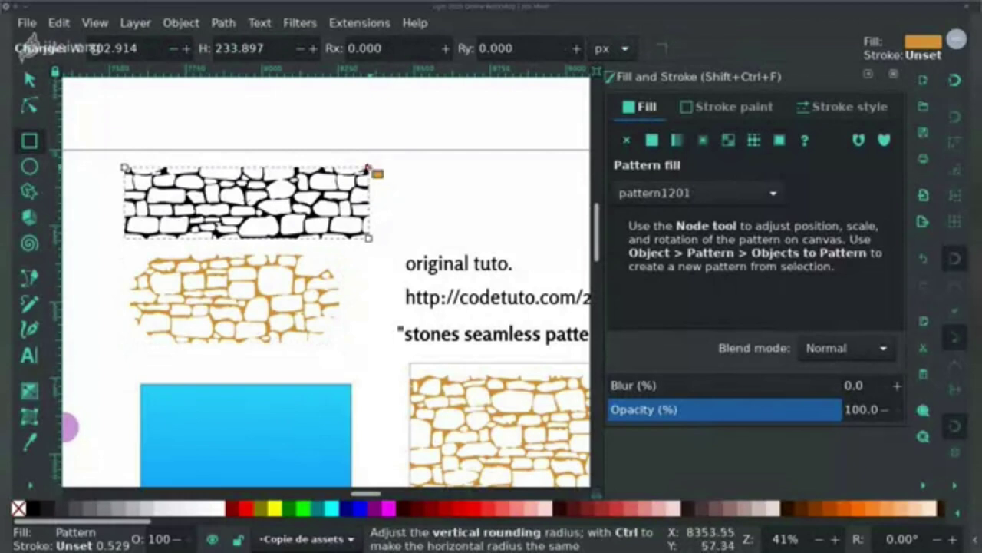
left_click_drag(369, 168, 370, 202)
left_click(893, 74)
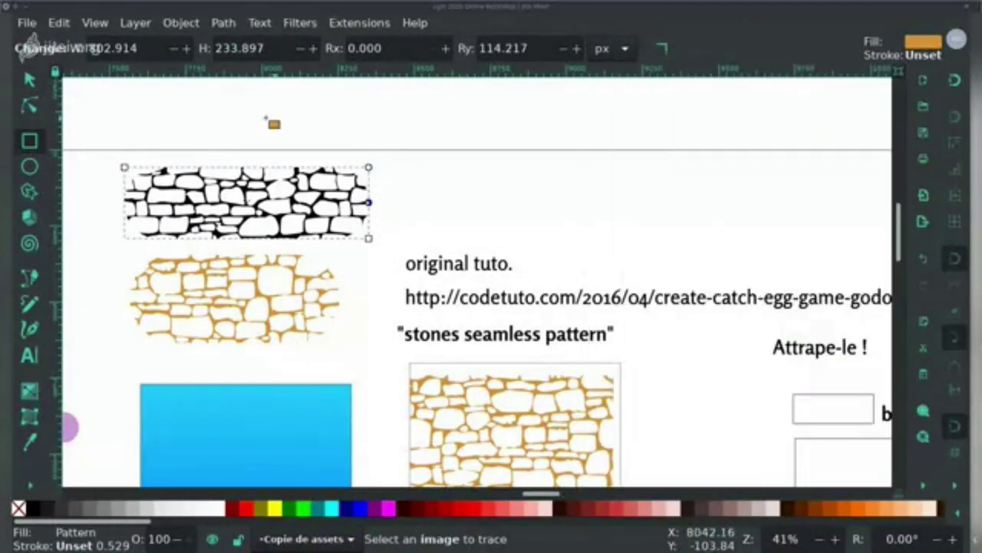
Step: Deselect and pan the view to bring the fence and ground artwork into view
key("s")
left_click(487, 279)
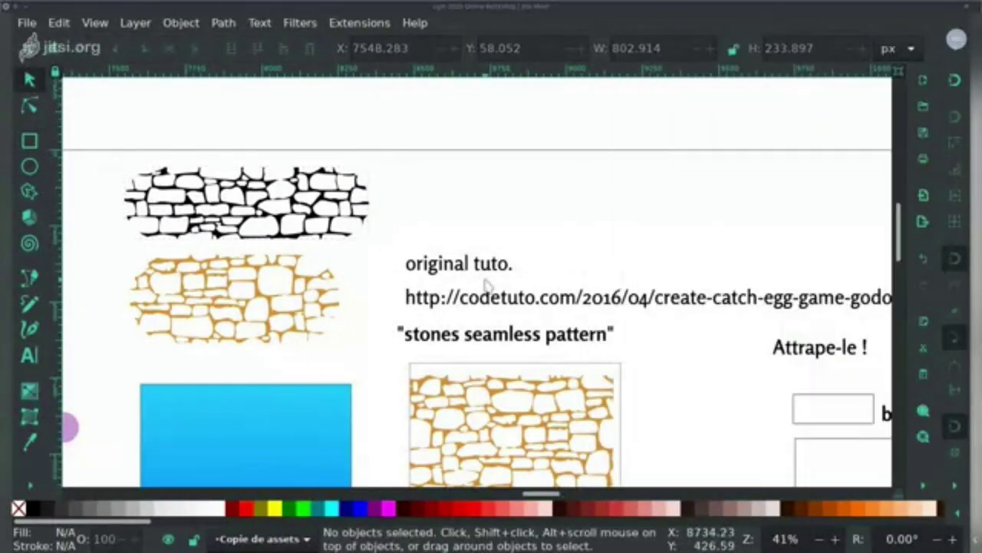
left_click_drag(487, 284, 582, 204)
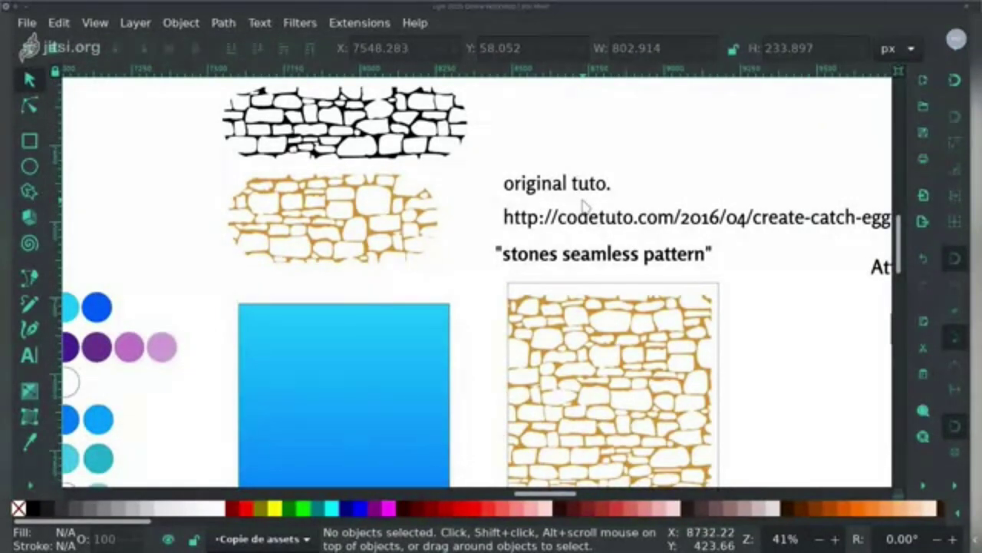
left_click_drag(450, 362, 459, 170)
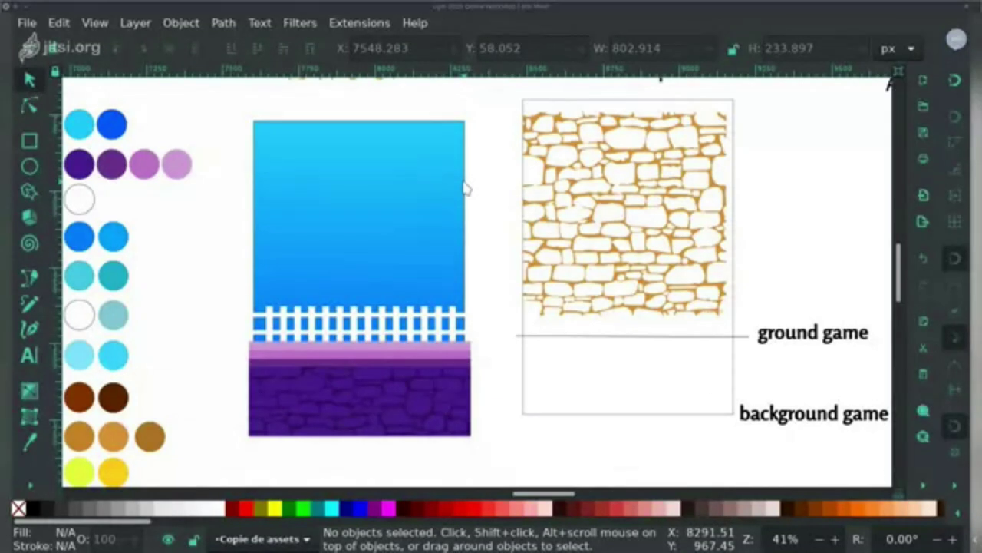
Step: Group the sky, fence and ground pieces together
left_click_drag(189, 261, 504, 472)
left_click(181, 22)
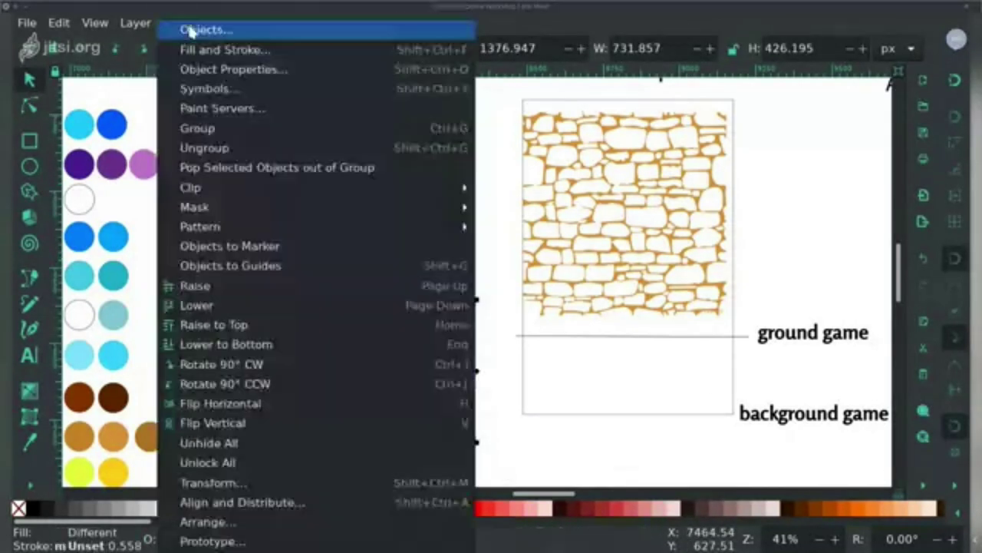
left_click(197, 129)
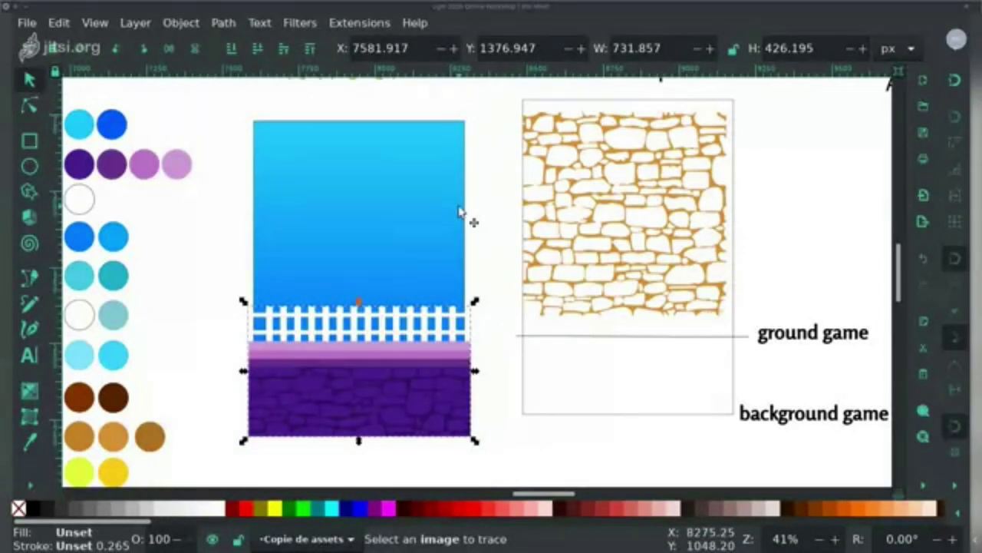
Step: Select the mountain background image and inspect the stones seamless pattern outline with the Node tool
left_click_drag(500, 465, 395, 189)
left_click(434, 315)
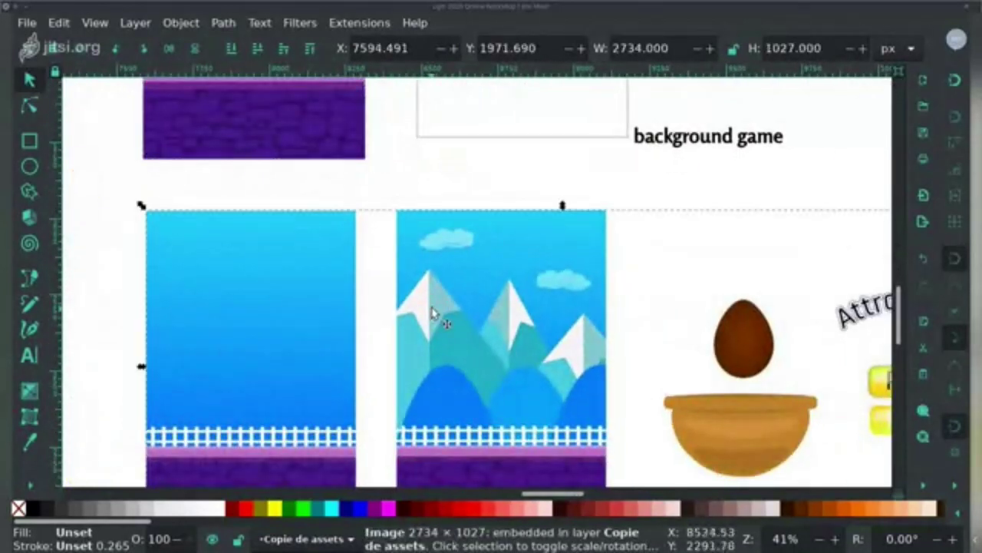
left_click(29, 105)
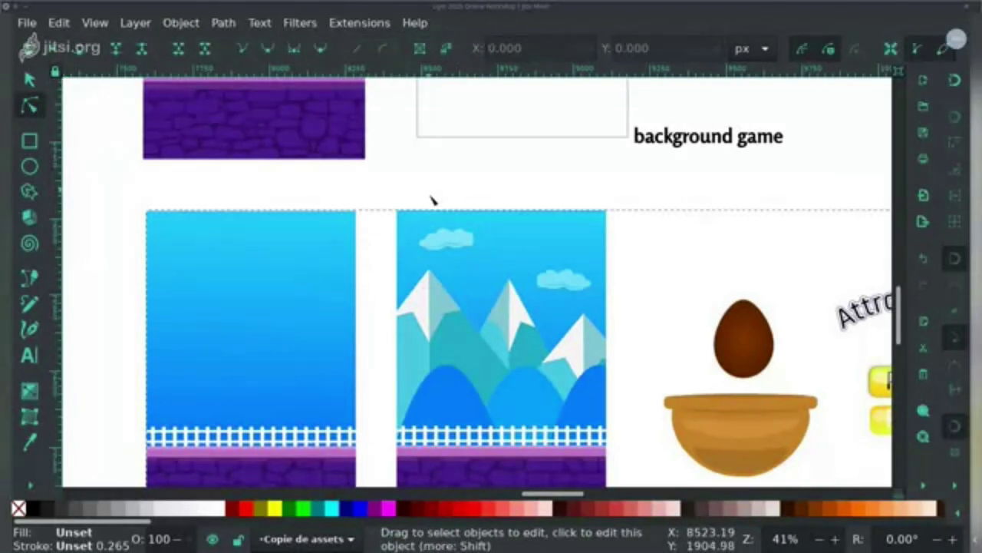
scroll(432, 200, "up", 10)
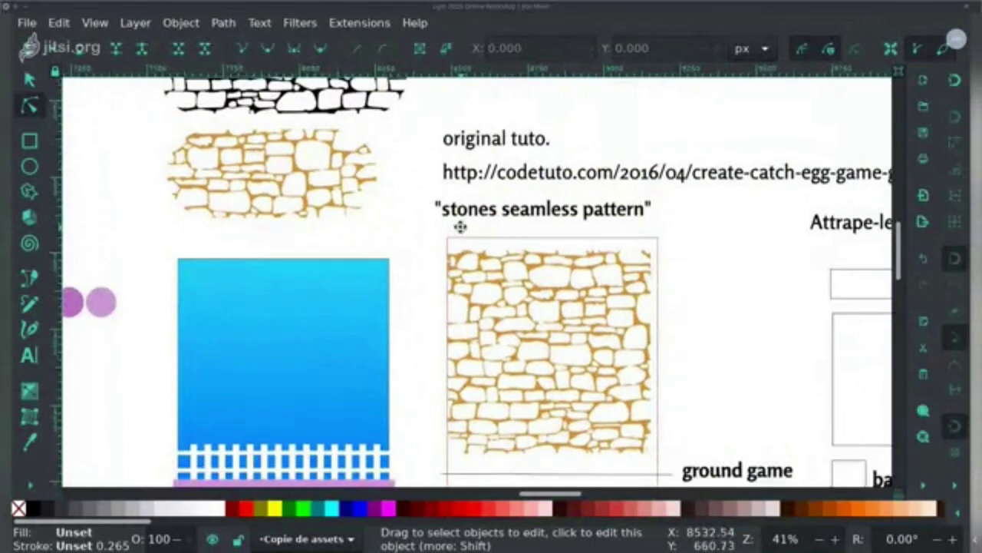
left_click(454, 258)
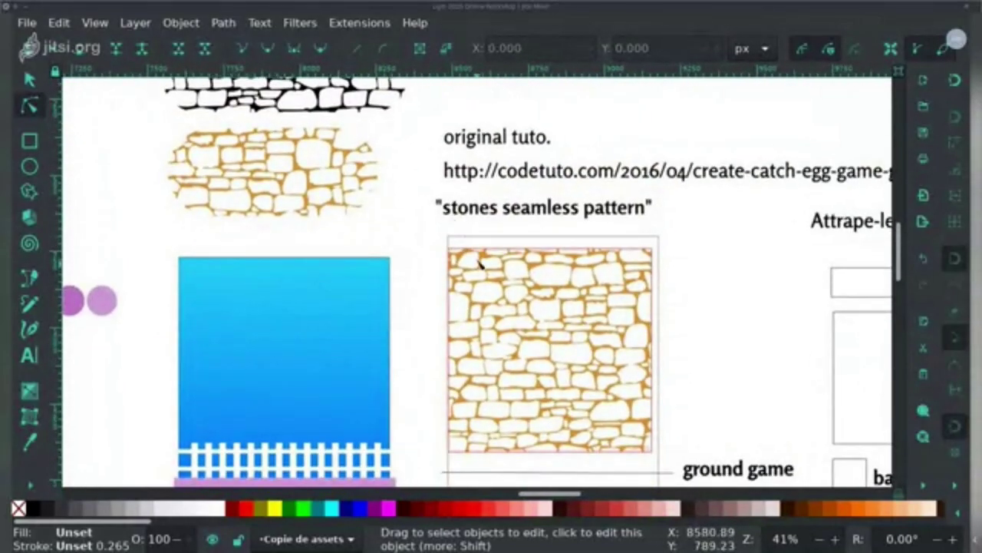
scroll(480, 263, "down", 3)
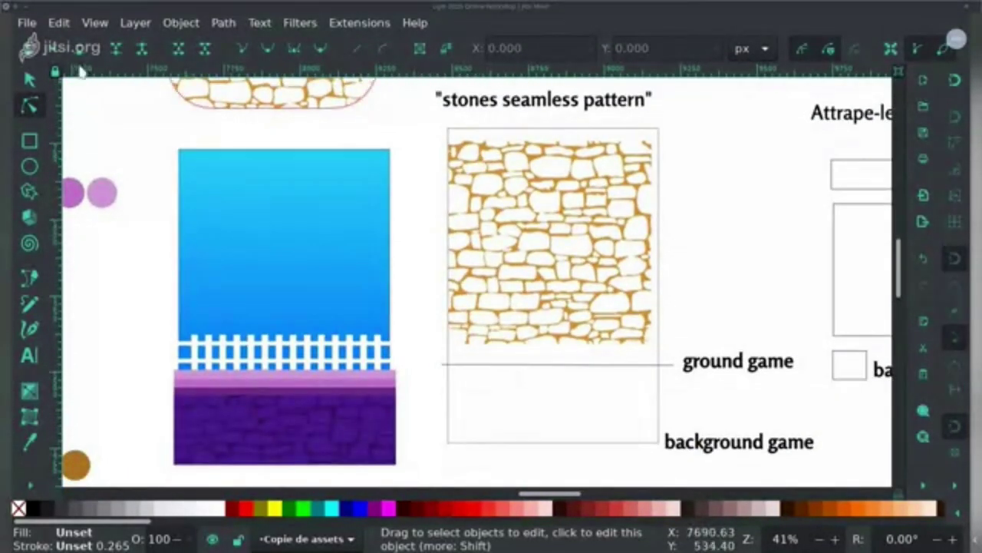
key("s")
left_click(112, 100)
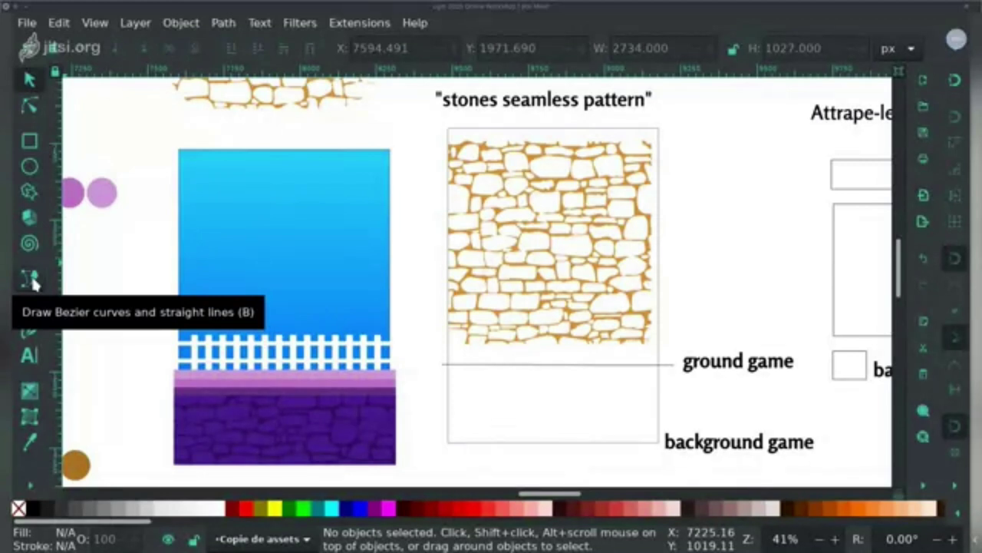
left_click(30, 276)
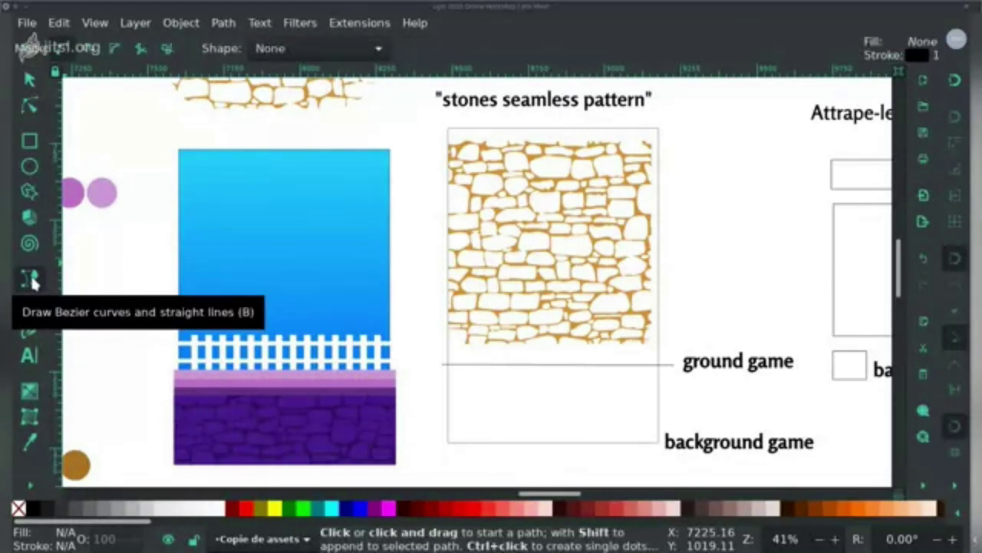
left_click(87, 48)
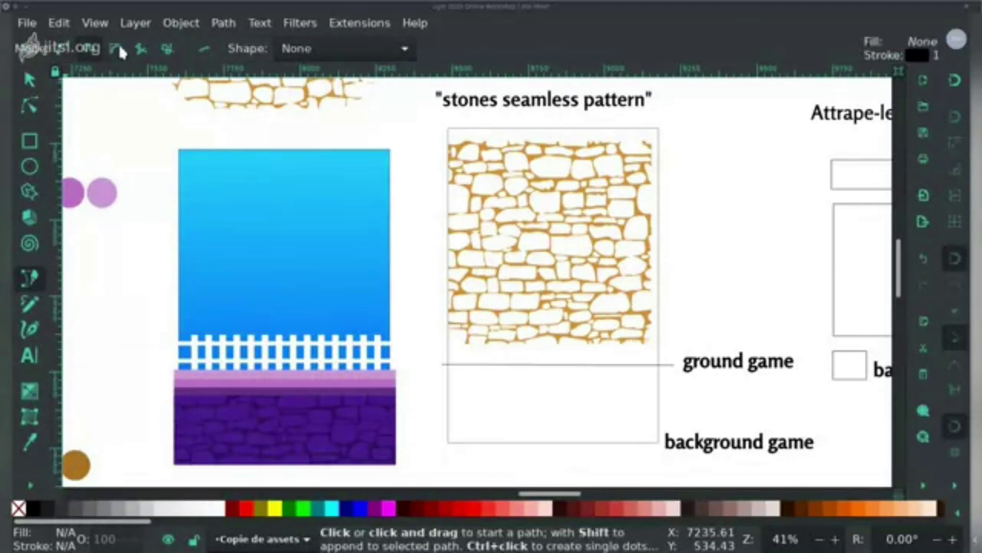
left_click(65, 47)
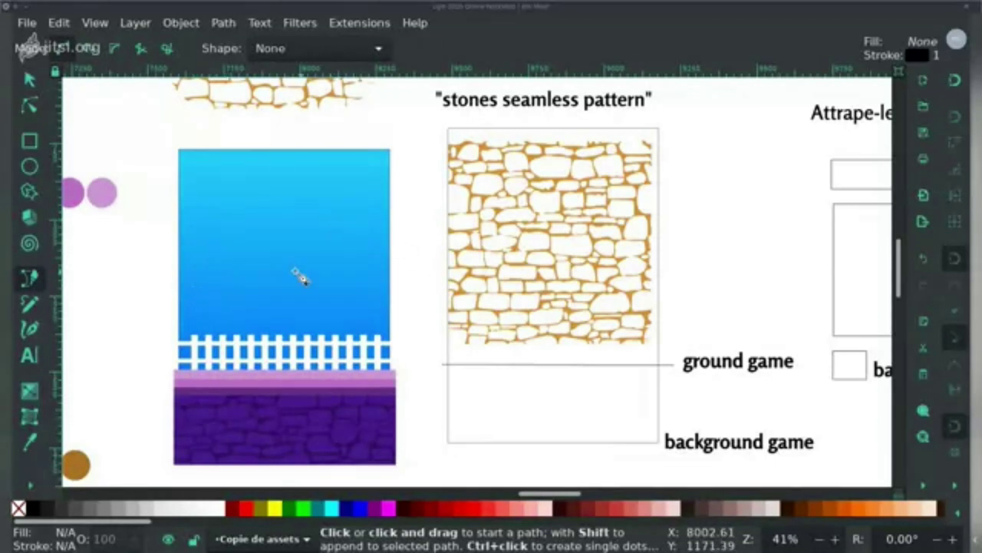
Step: Delete the stones seamless pattern sample from the frame
left_click(31, 79)
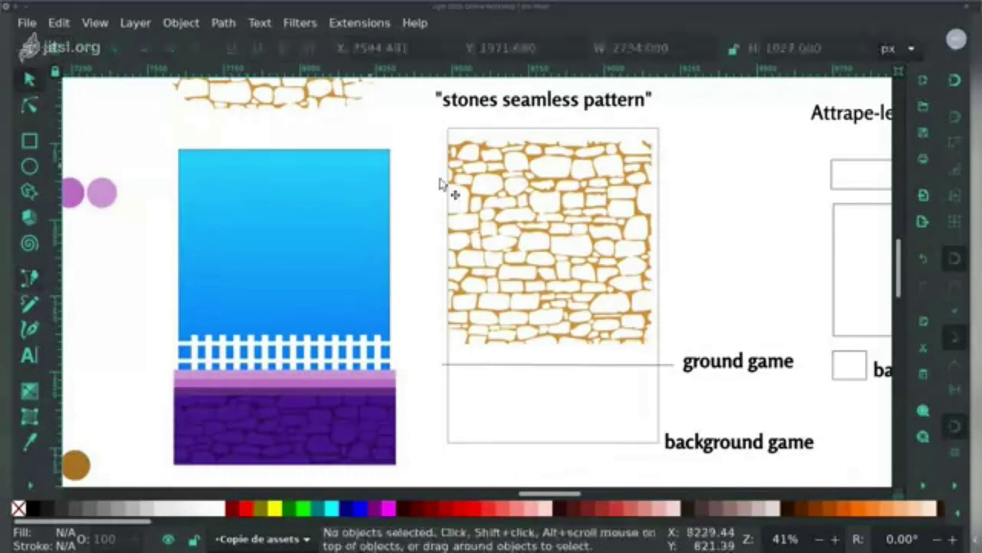
left_click(613, 208)
key("Delete")
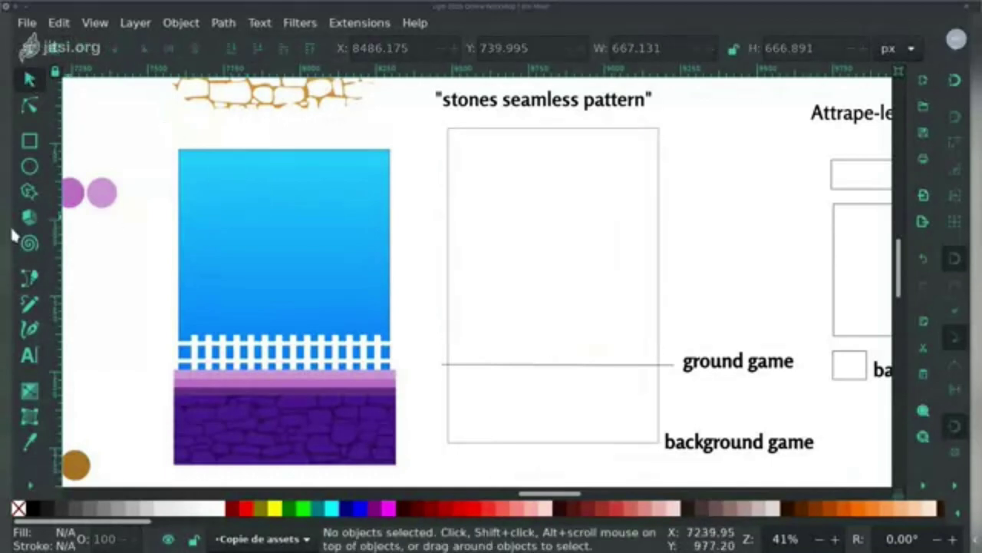
Step: Draw a closed three-point triangle and adjust its top node so the right edge is vertical
left_click(31, 279)
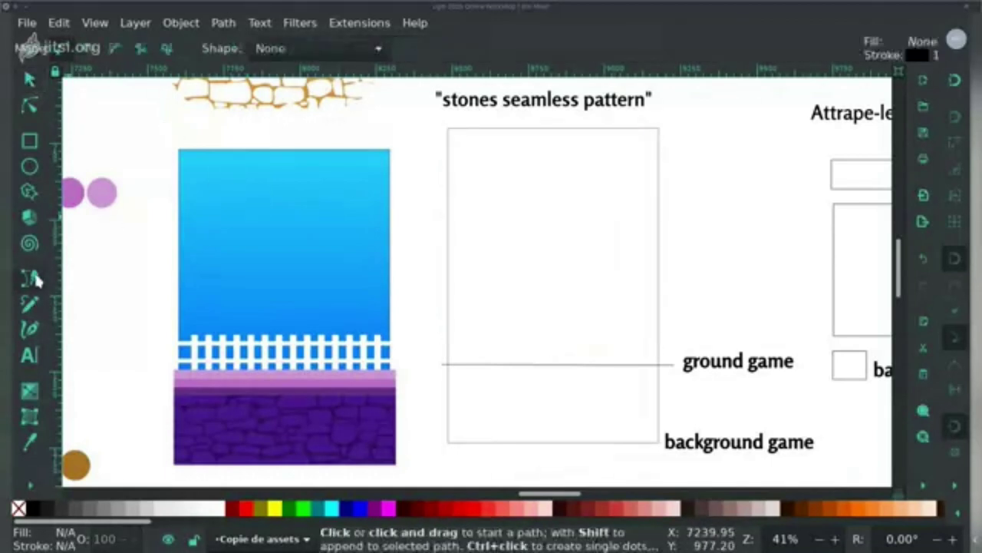
left_click(539, 158)
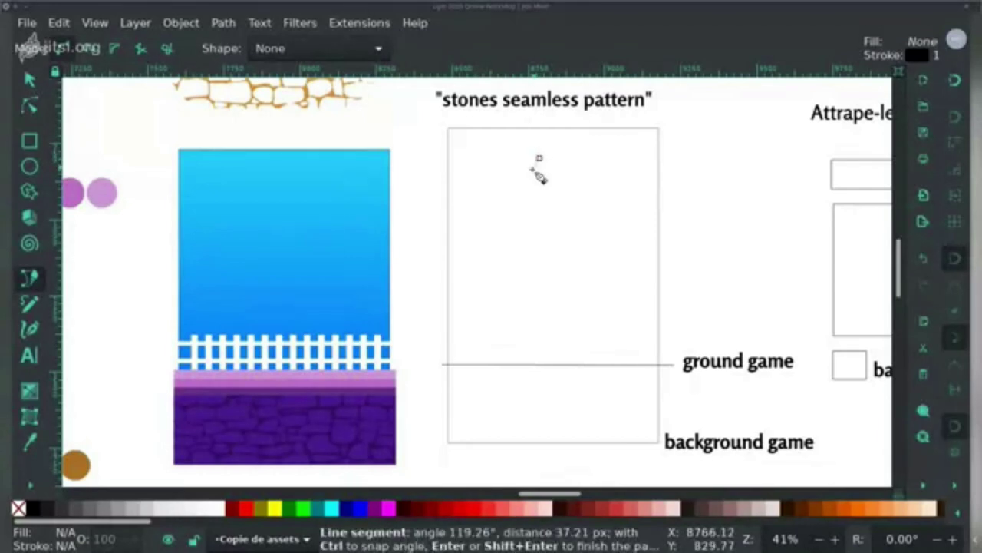
left_click(456, 339)
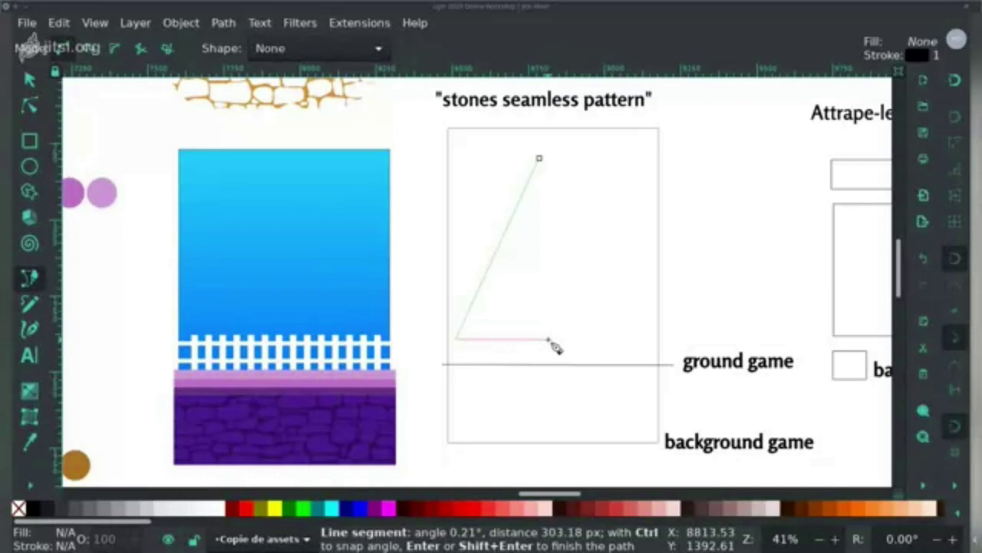
left_click(548, 340)
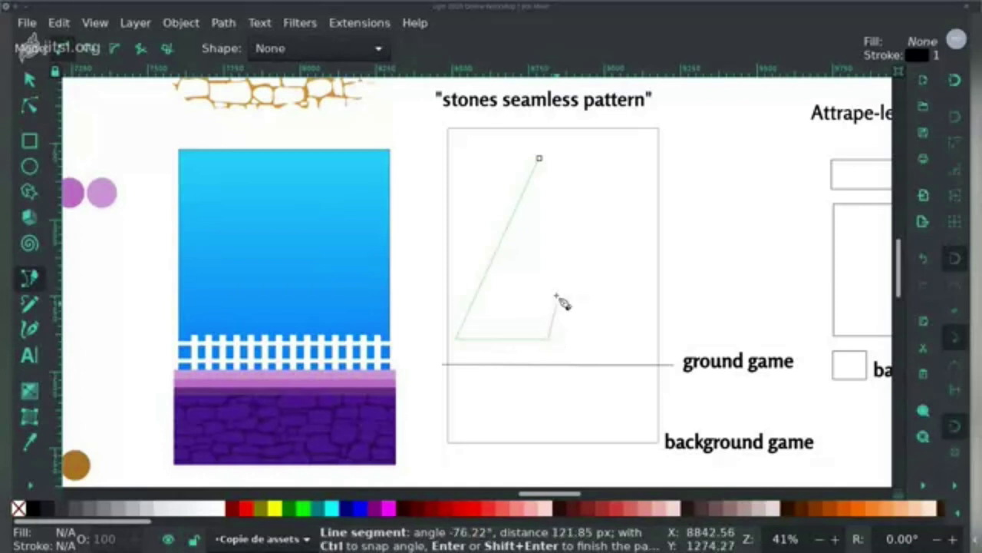
left_click(540, 159)
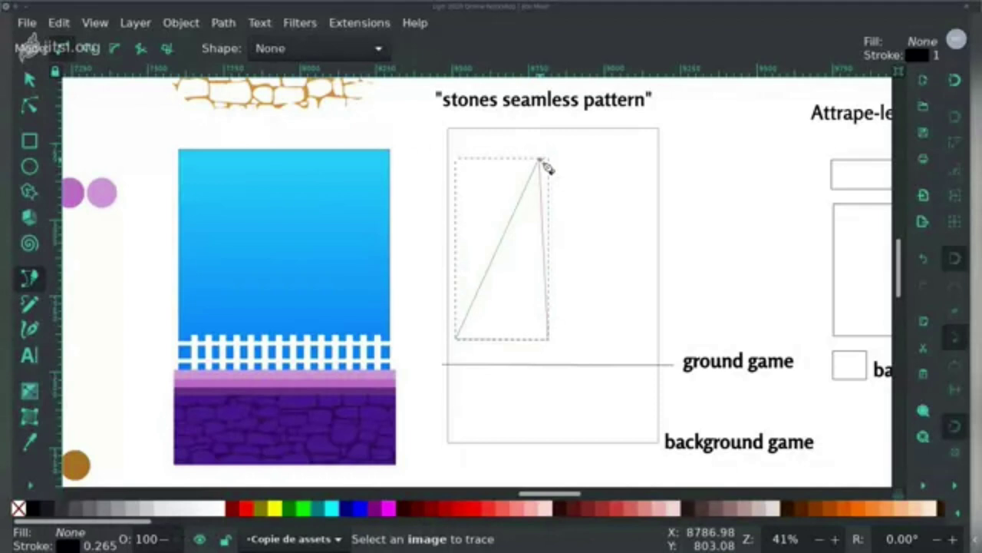
left_click(30, 105)
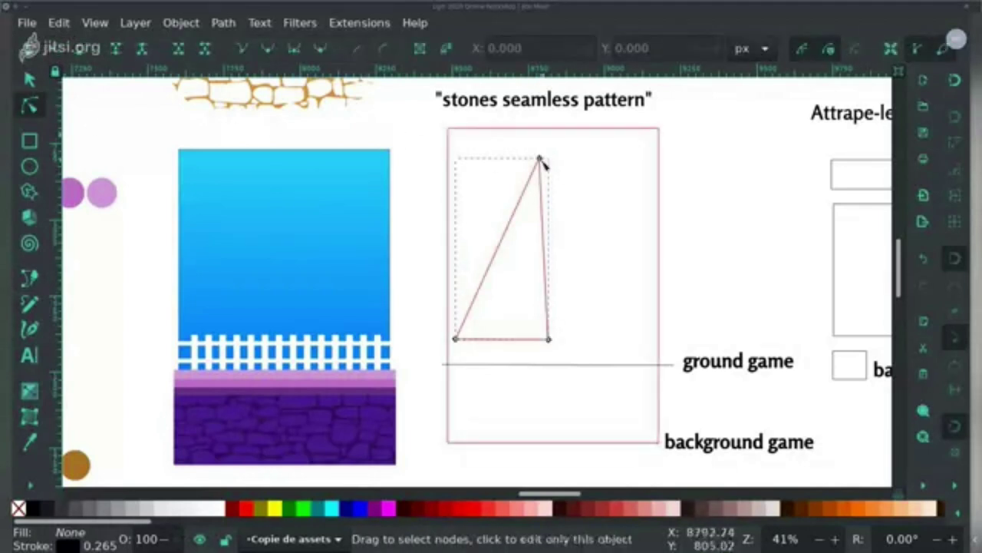
left_click_drag(540, 160, 538, 164)
Step: Bring the colour swatches into view with the Dropper tool ready
key("s")
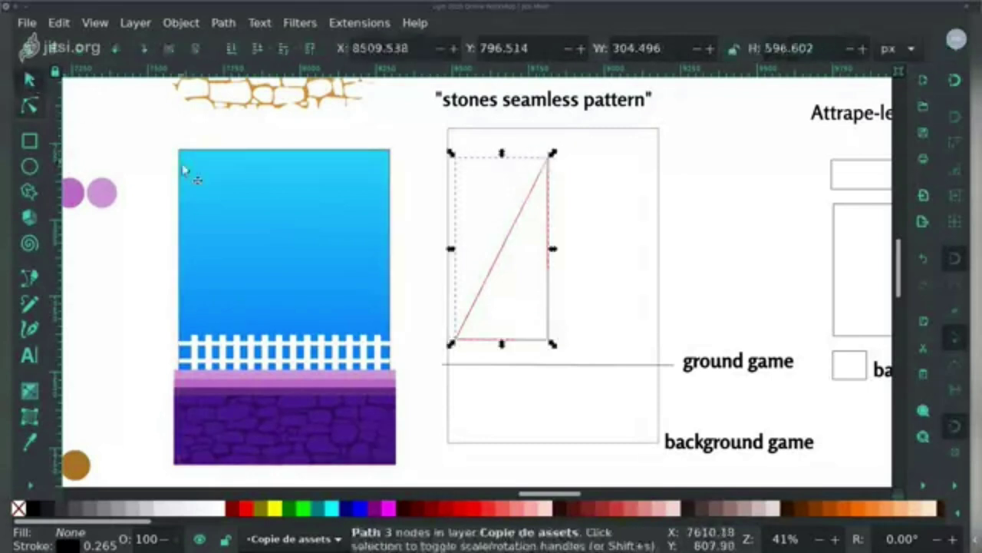
left_click_drag(245, 191, 382, 182)
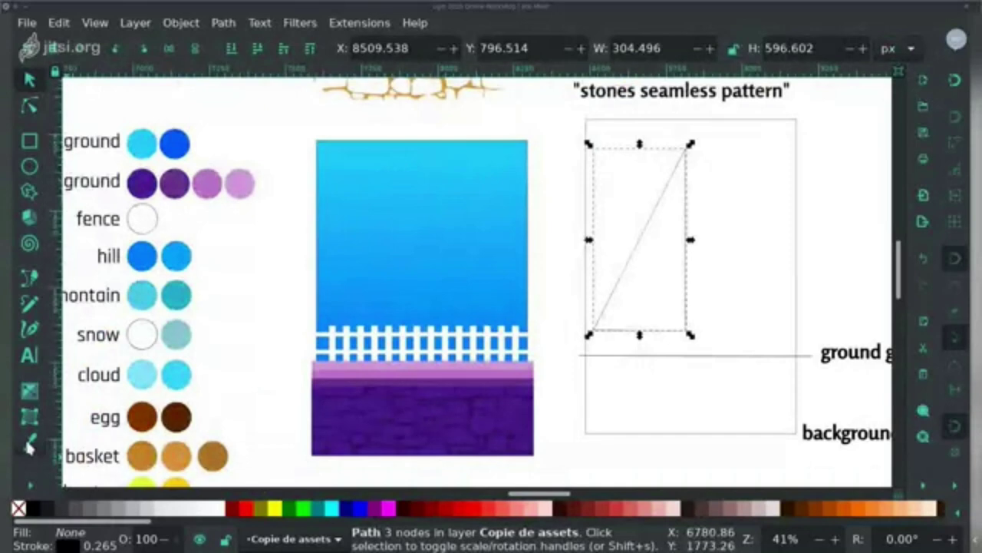
left_click(29, 444)
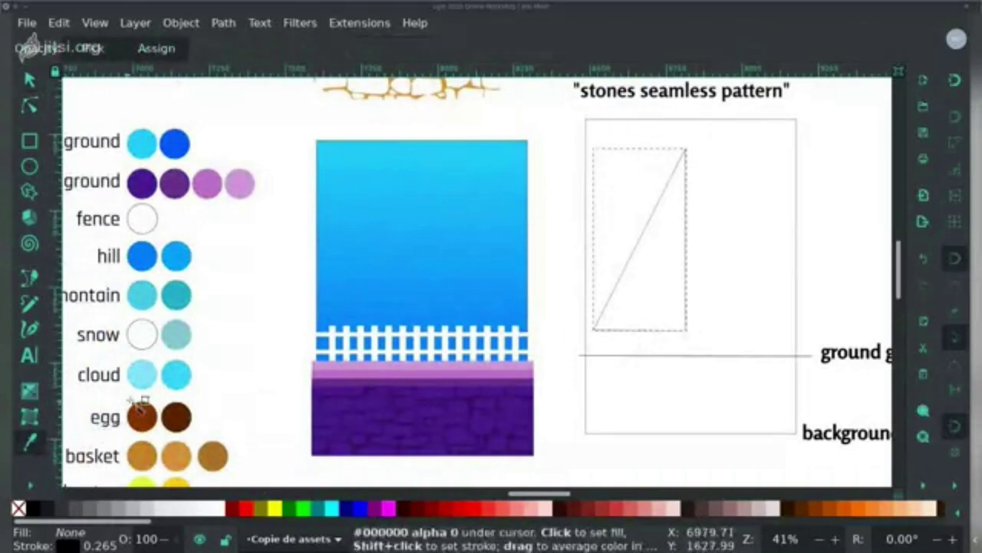
Step: Fill the triangle with the light mountain teal and remove its outline
left_click(150, 302)
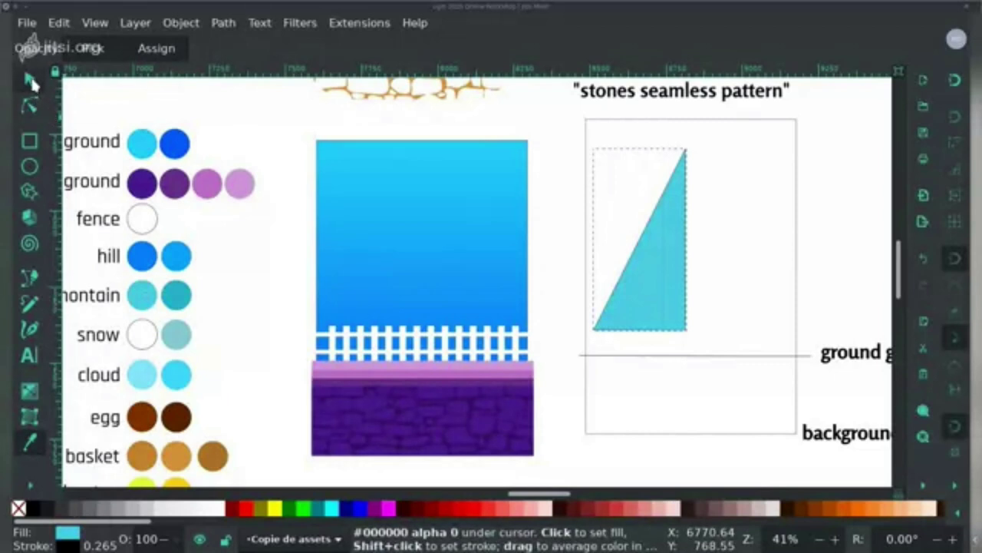
left_click(31, 83)
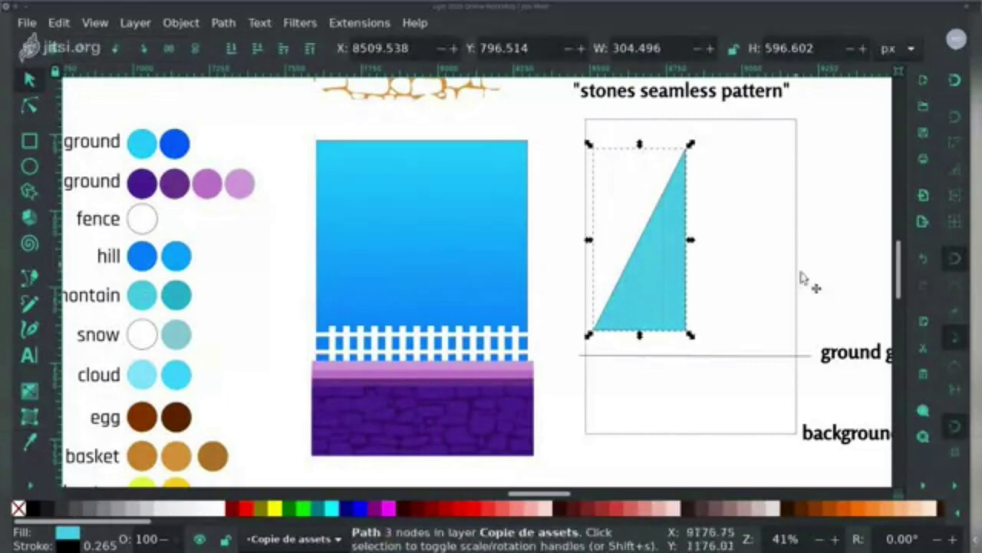
right_click(927, 484)
left_click(801, 413)
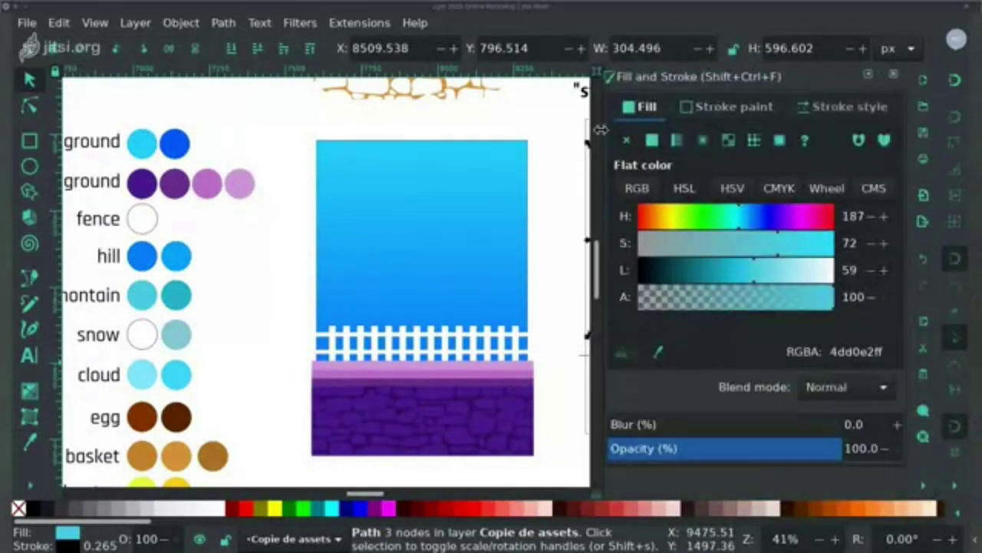
scroll(532, 175, "right", 4)
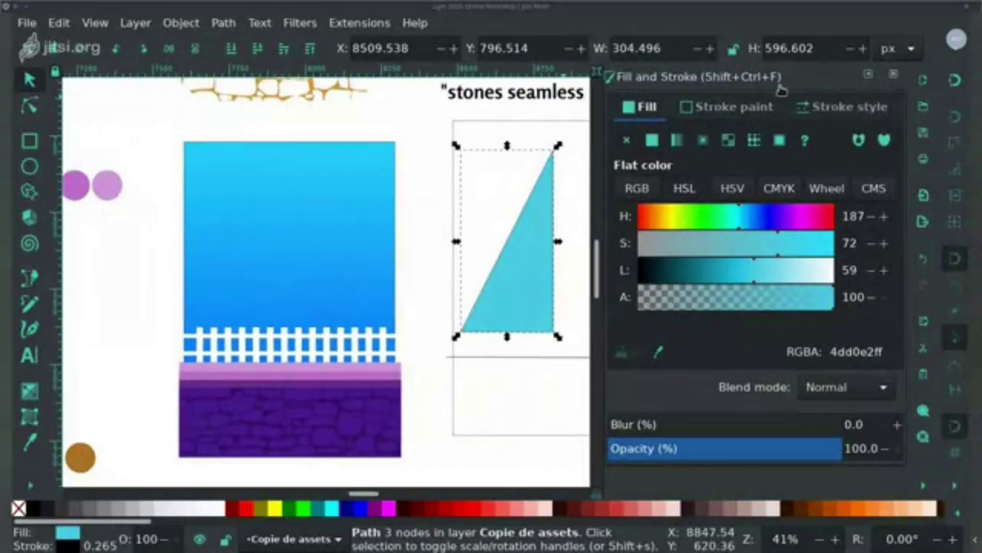
left_click(734, 107)
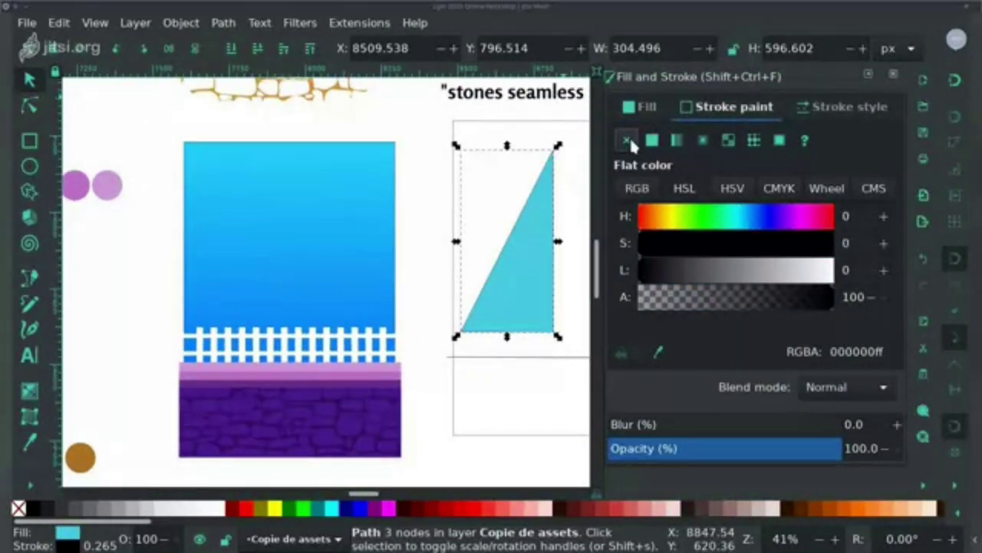
left_click(627, 139)
left_click(881, 77)
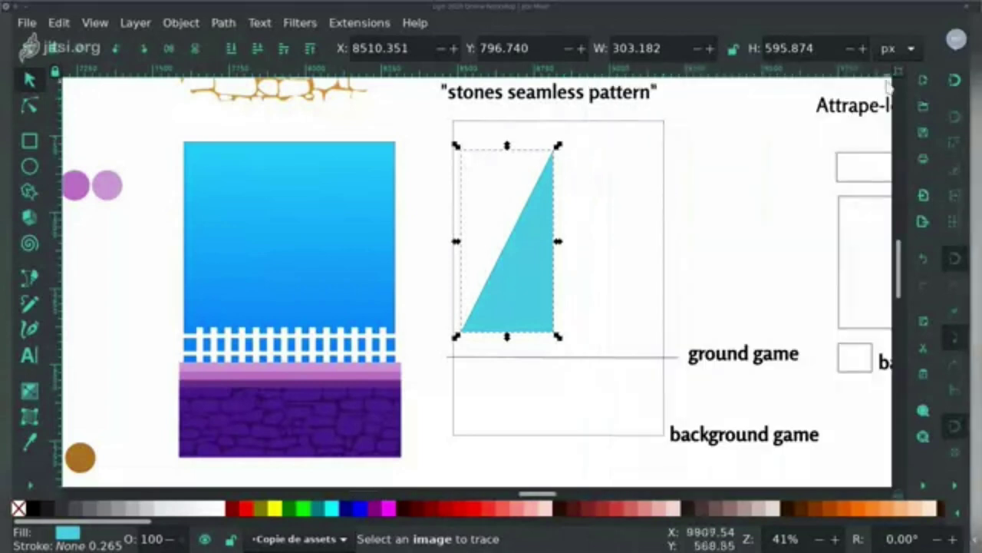
Step: Place the triangle above the fence, then duplicate, mirror and set the copy beside it
left_click_drag(548, 231, 250, 260)
left_click_drag(365, 246, 491, 219)
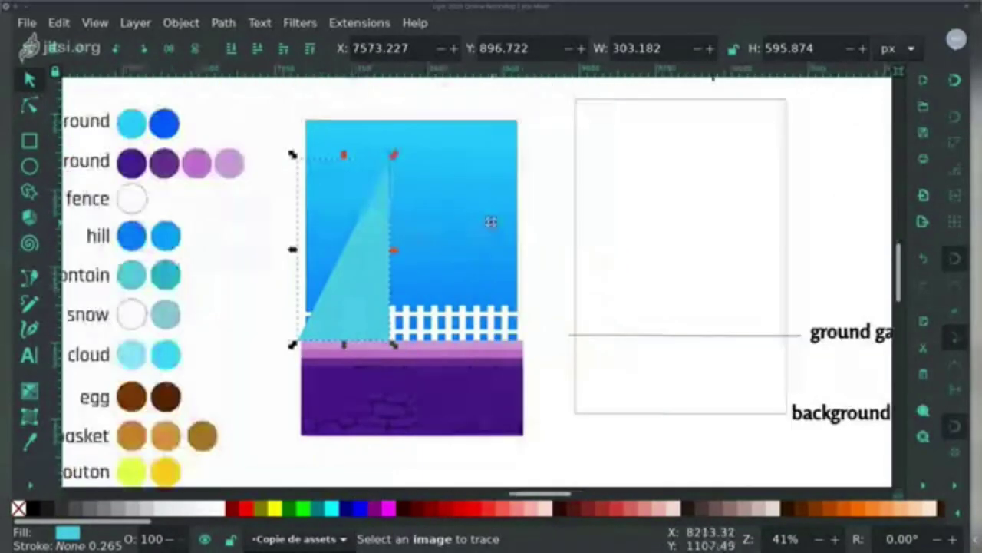
left_click(61, 23)
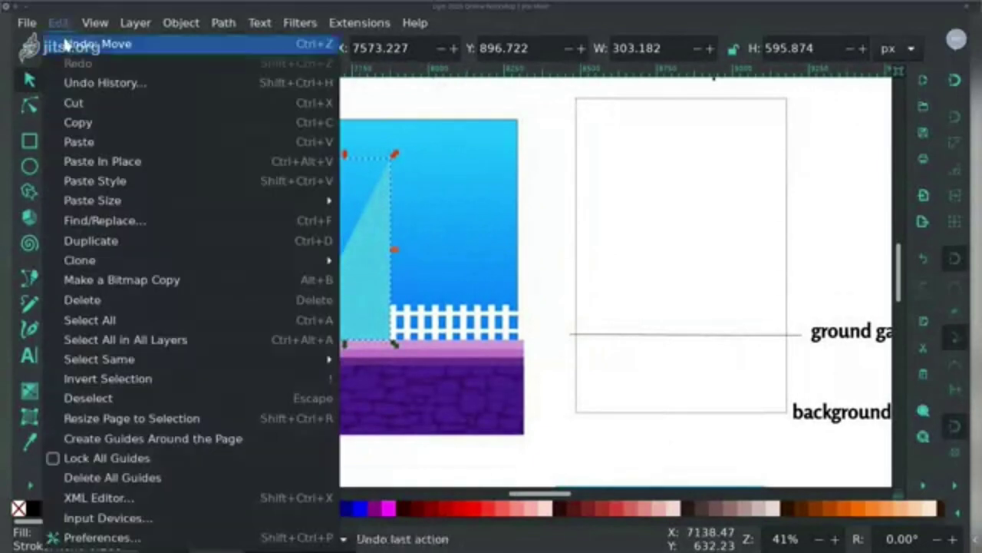
left_click(92, 242)
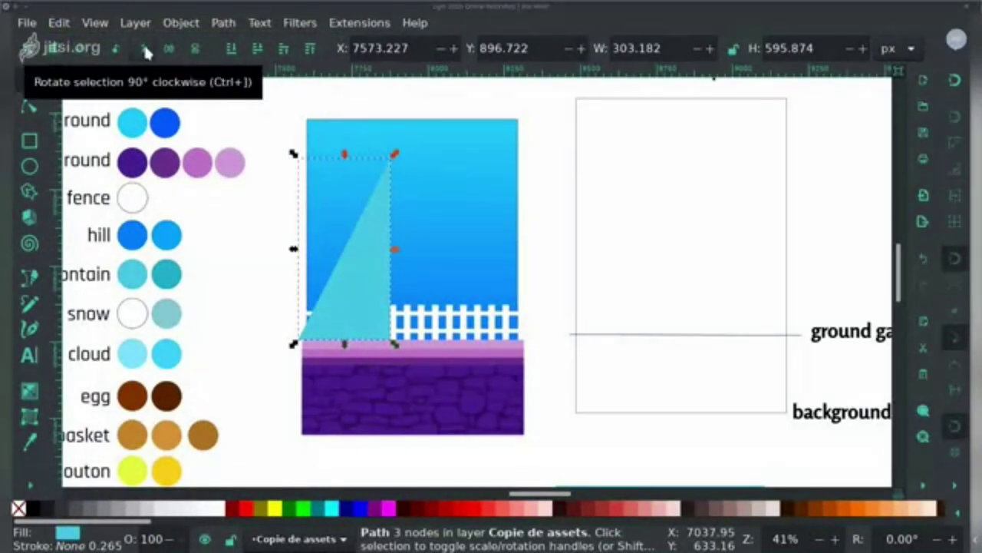
left_click(167, 51)
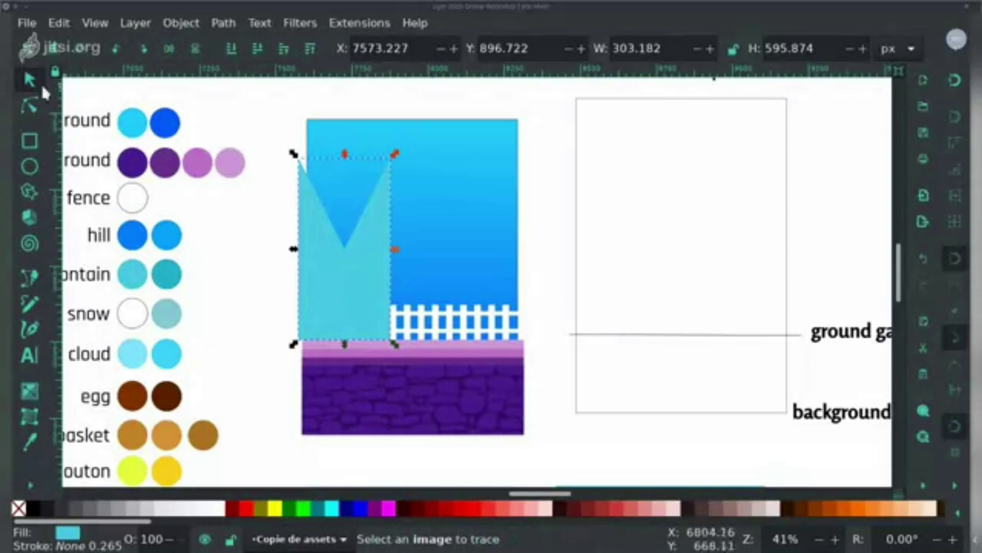
key("Escape")
left_click_drag(317, 259, 405, 258)
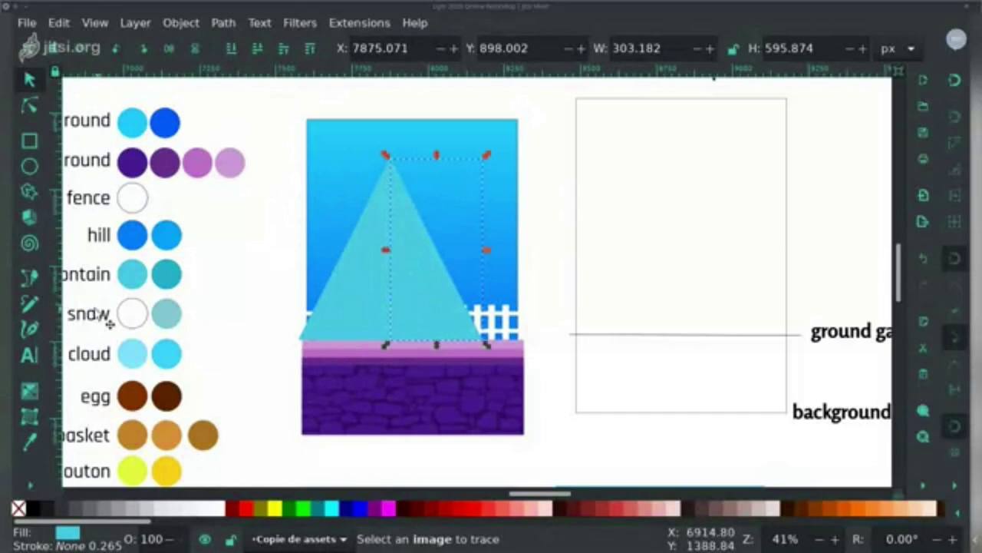
Step: Colour the mirrored right half a darker teal and select both mountain halves
left_click(31, 439)
left_click(168, 275)
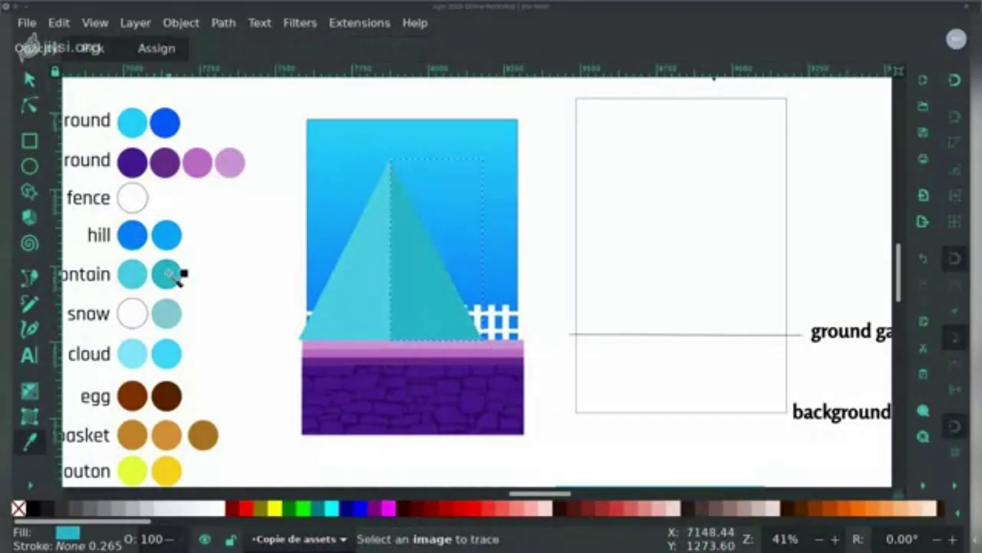
left_click(29, 80)
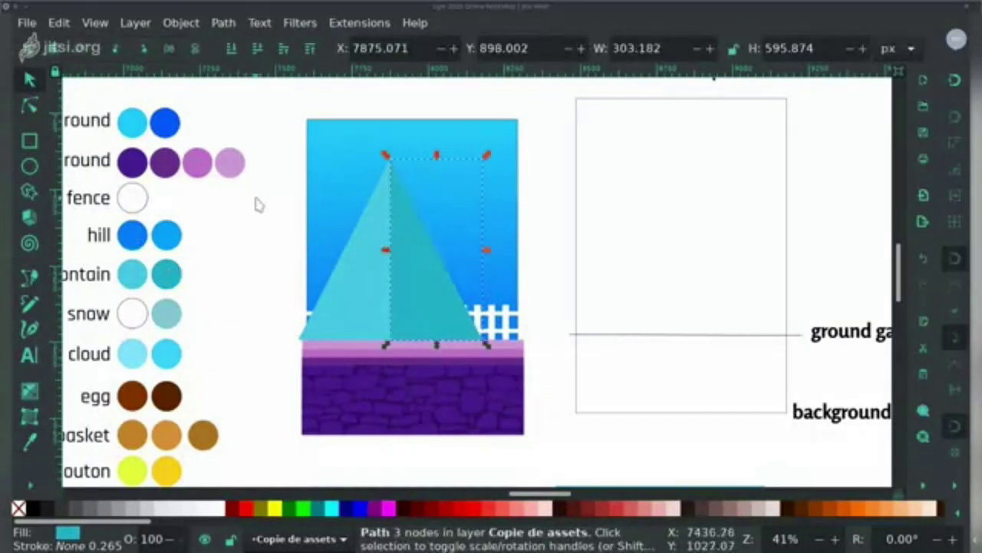
left_click(258, 204)
left_click(391, 264)
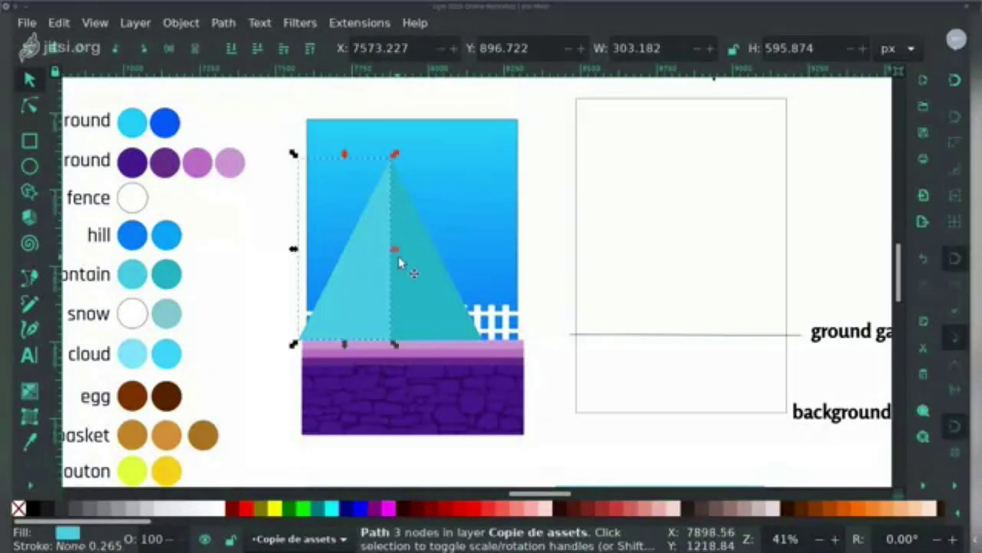
left_click(429, 275, "shift")
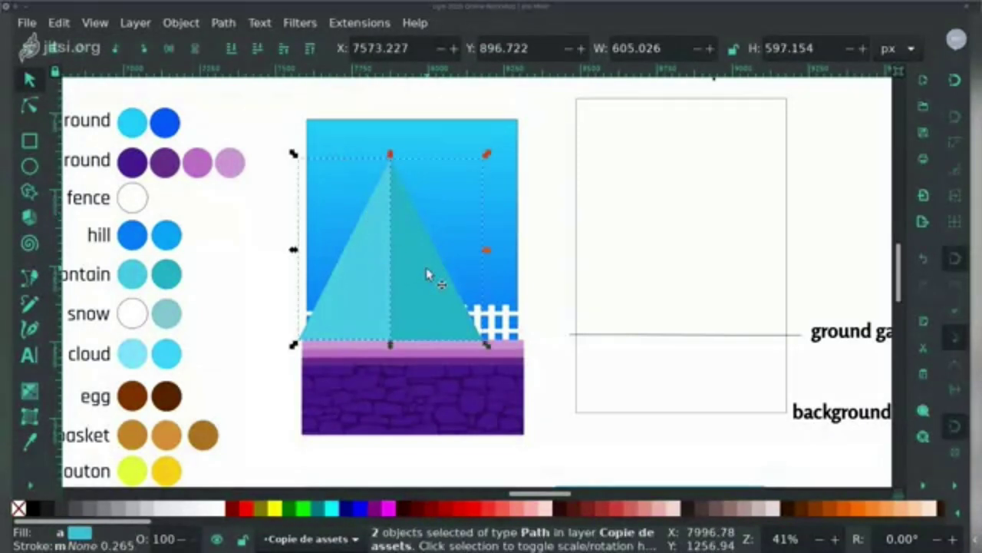
key("ctrl")
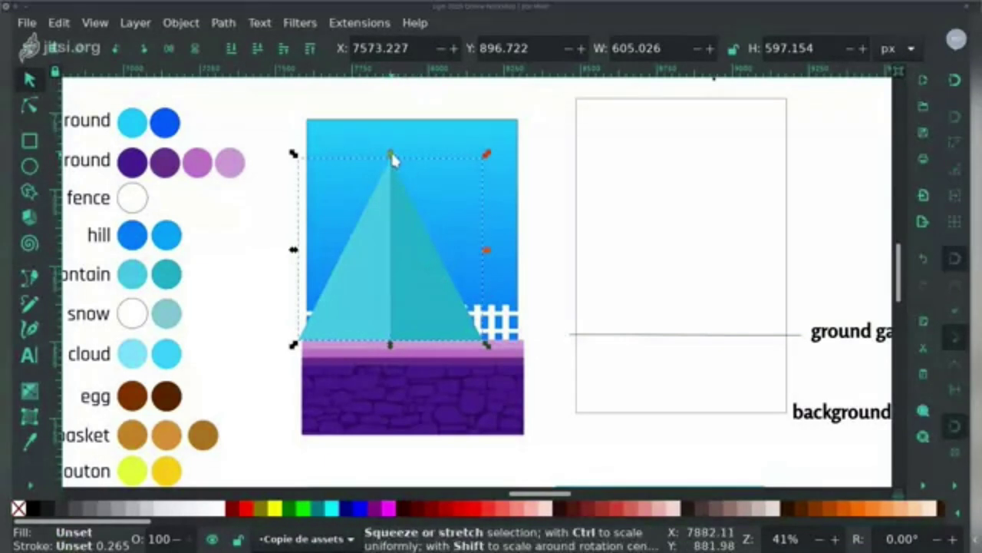
Step: Make the mountain taller, duplicate it, and resize the copies to different sizes
left_click_drag(391, 153, 393, 139)
left_click_drag(404, 256, 605, 282)
key("ctrl+d")
left_click(493, 232)
left_click_drag(588, 140, 537, 182)
left_click(592, 265)
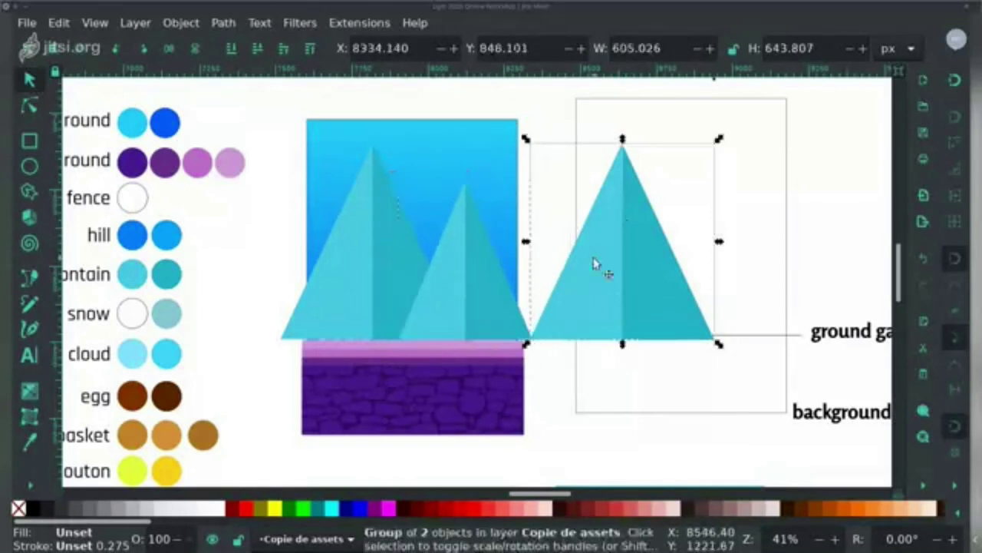
left_click_drag(528, 245, 445, 247)
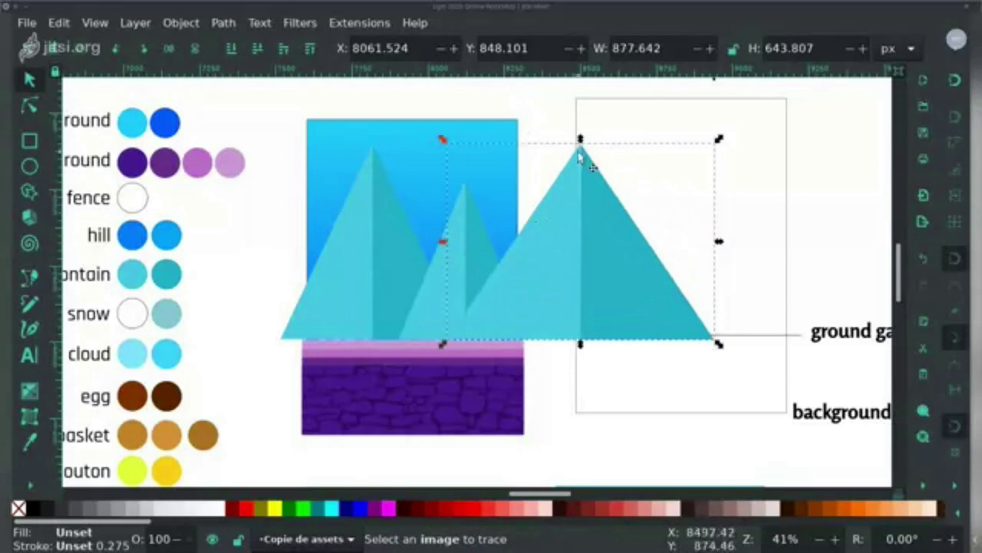
left_click_drag(581, 139, 572, 169)
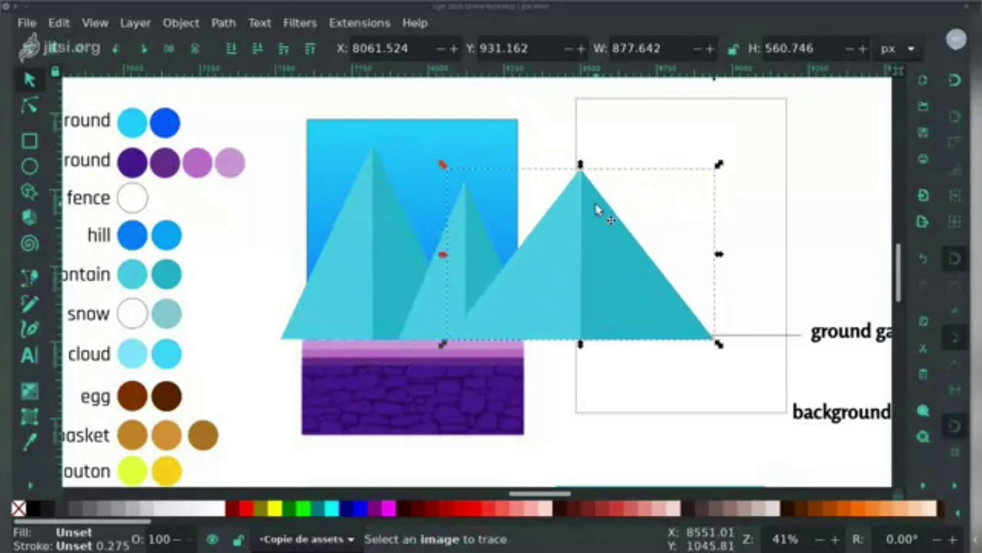
Step: Nudge the right mountain's peak node slightly left so its halves line up
key("n")
scroll(594, 206, "up", 3)
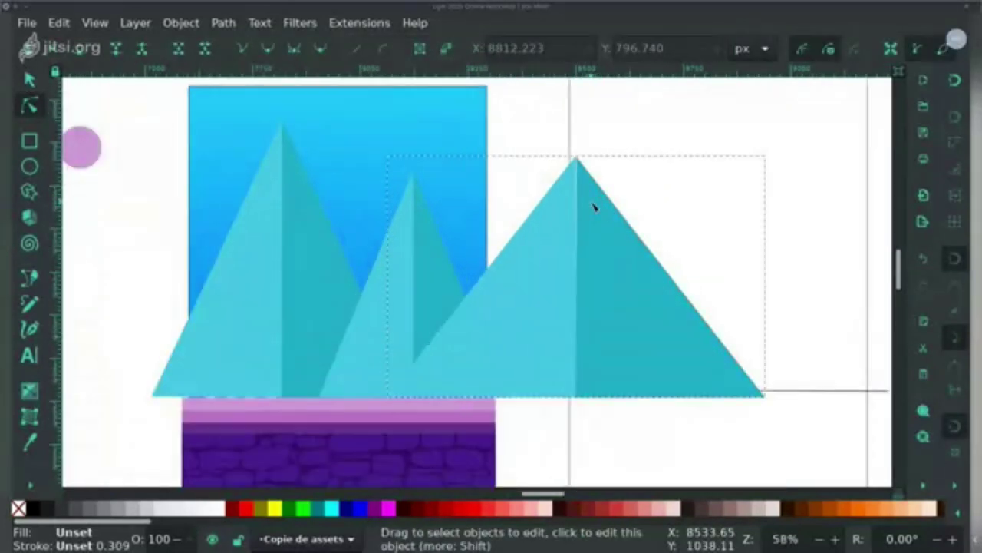
left_click(581, 154)
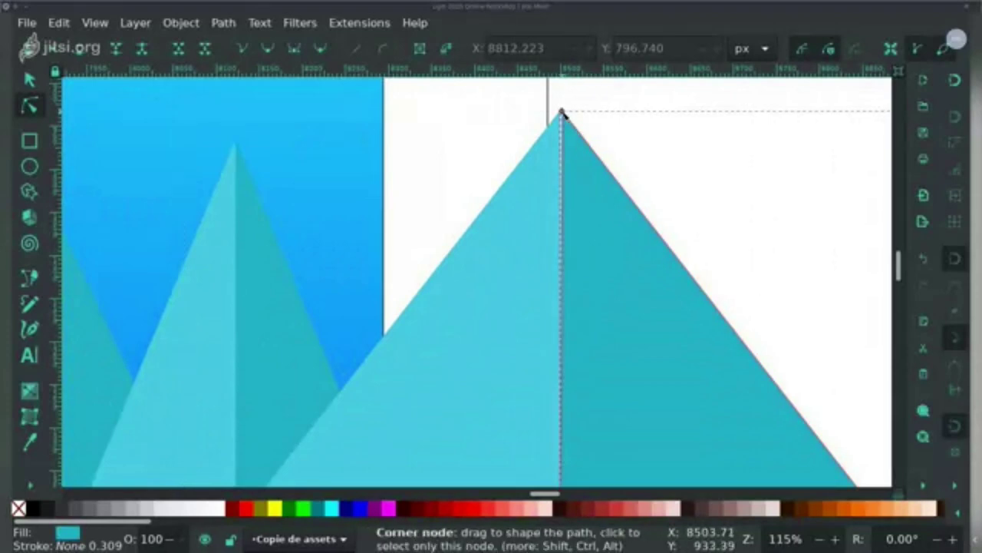
left_click(562, 112)
left_click_drag(561, 112, 559, 111)
key("s")
left_click(458, 138)
Step: Scale all three mountains together and set them down on the purple ground
scroll(459, 138, "down", 3)
scroll(335, 176, "down", 1)
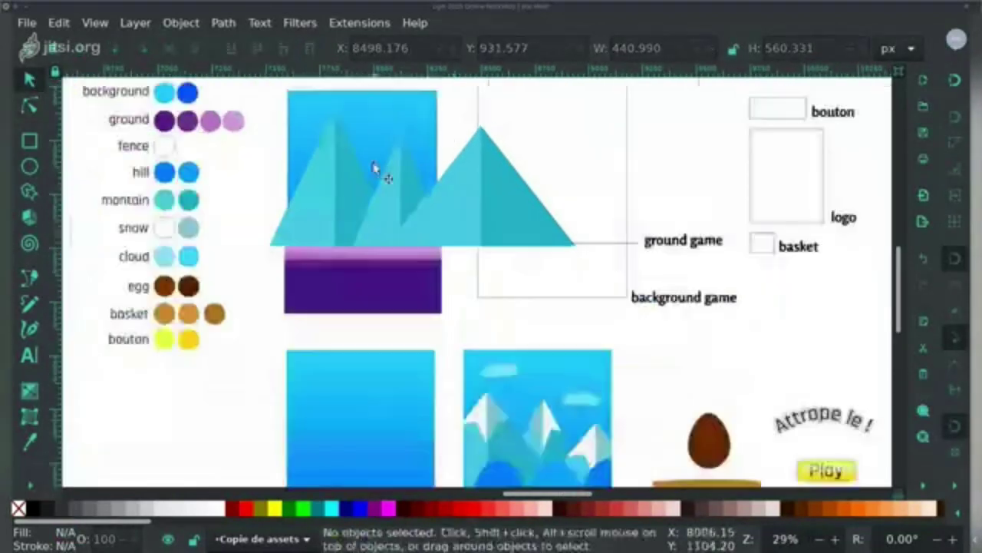
left_click(415, 187)
left_click(498, 193, "shift")
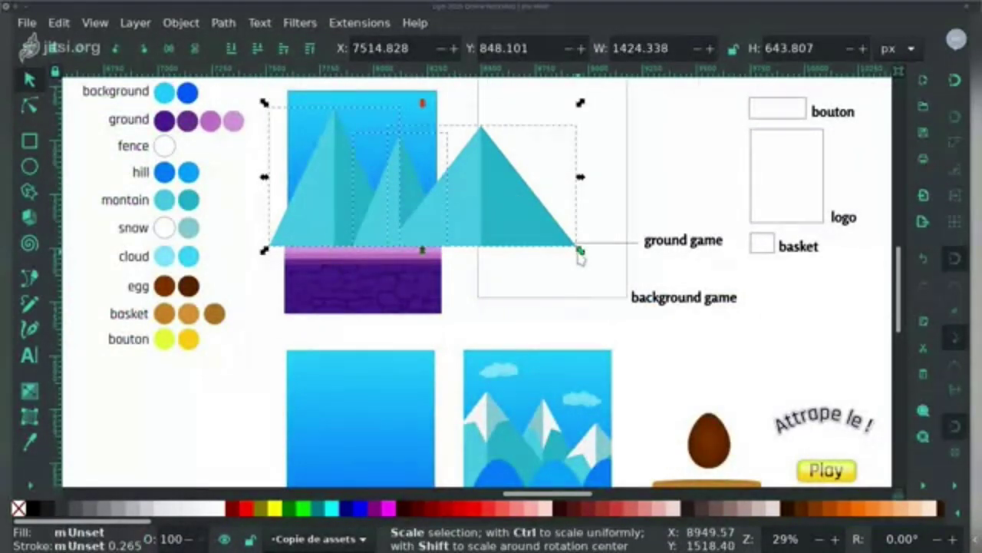
left_click_drag(581, 246, 481, 243)
left_click_drag(430, 187, 434, 230)
left_click_drag(380, 152, 380, 108)
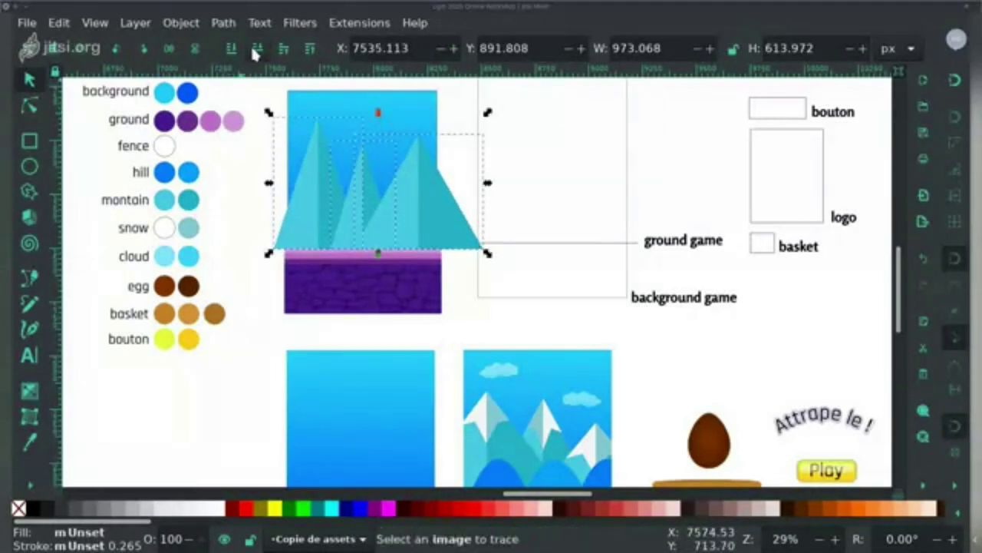
Step: Lower the left, right and middle mountain groups behind the white fence
left_click(257, 49)
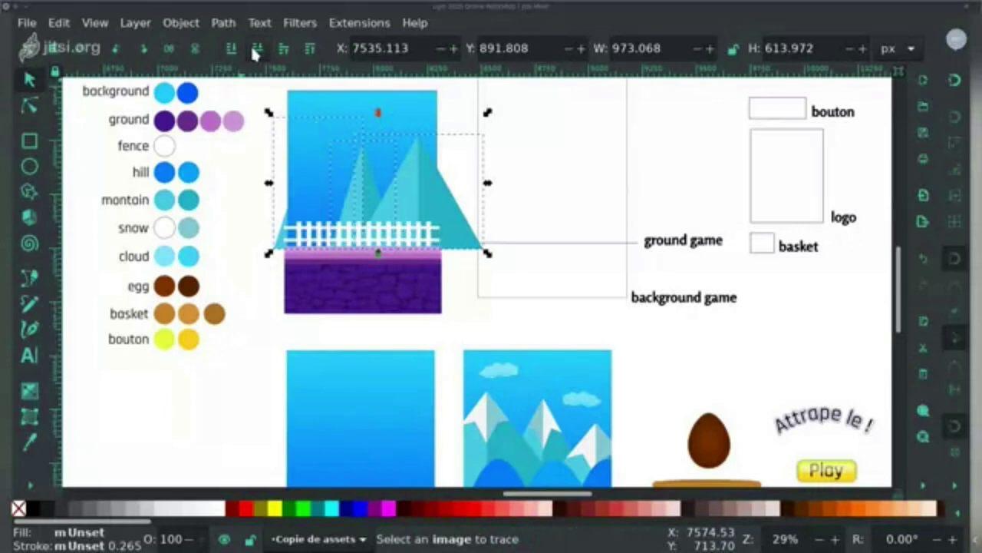
left_click(306, 54)
left_click(271, 150)
left_click(324, 165)
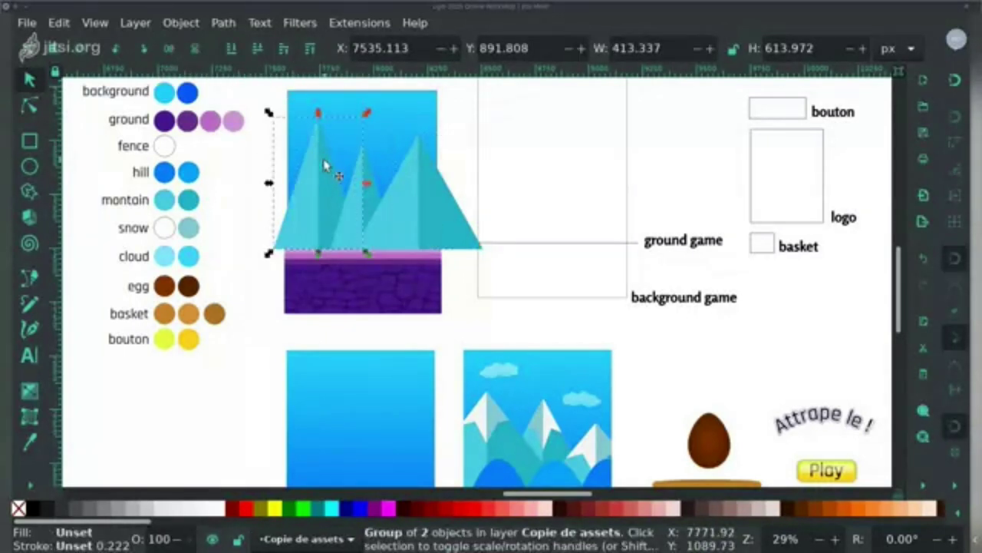
left_click(259, 48)
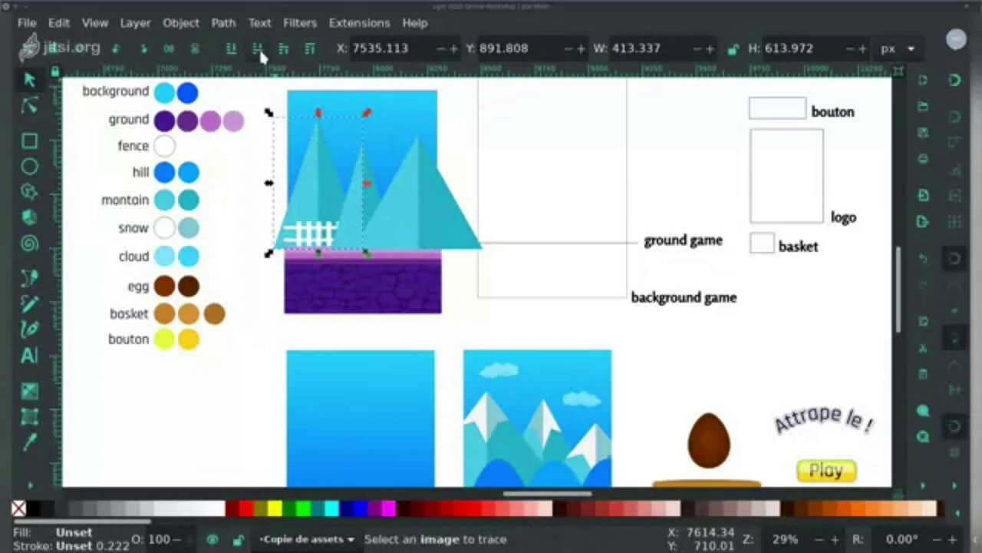
left_click(376, 204)
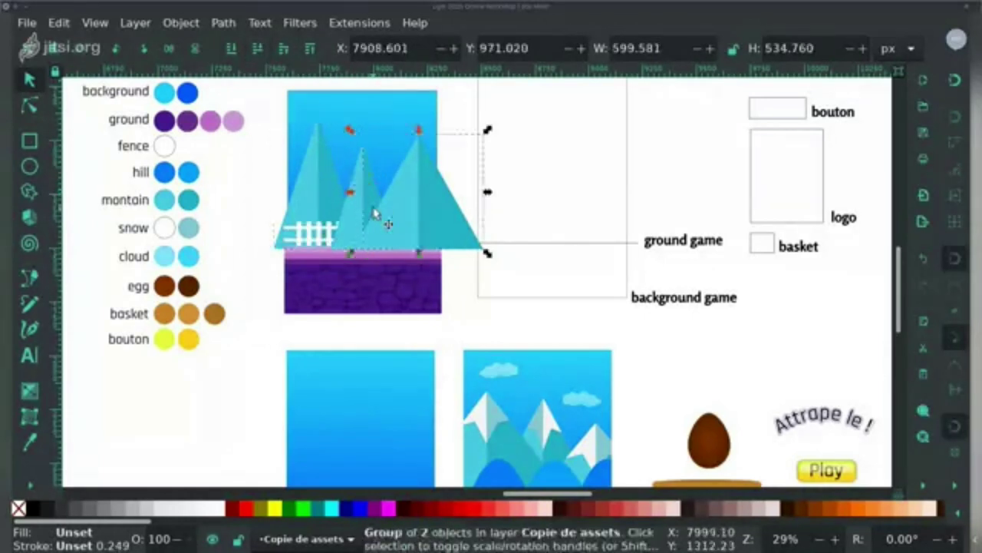
left_click(258, 46)
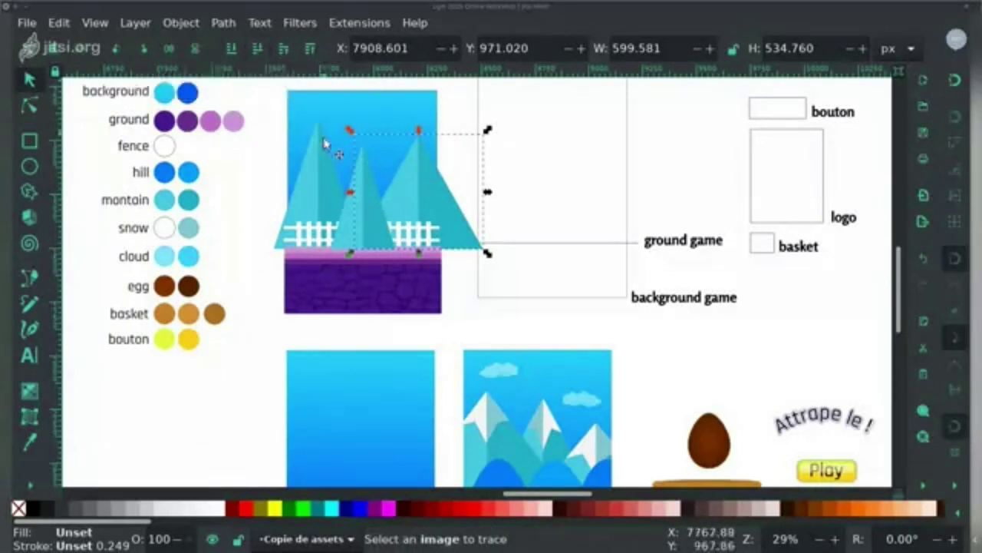
left_click(324, 144)
left_click(259, 47)
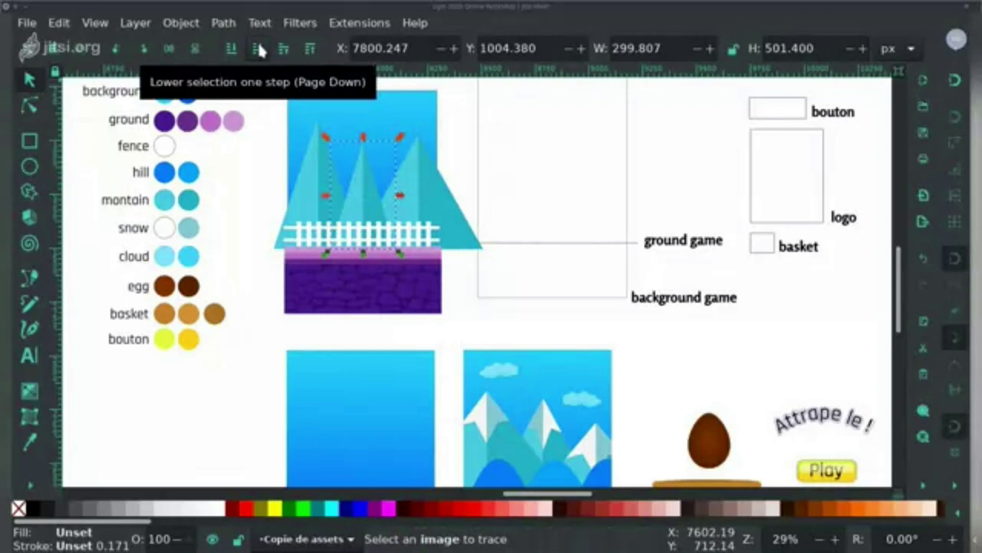
Step: Deselect everything and zoom in on the scene, ready to draw straight lines
left_click(472, 131)
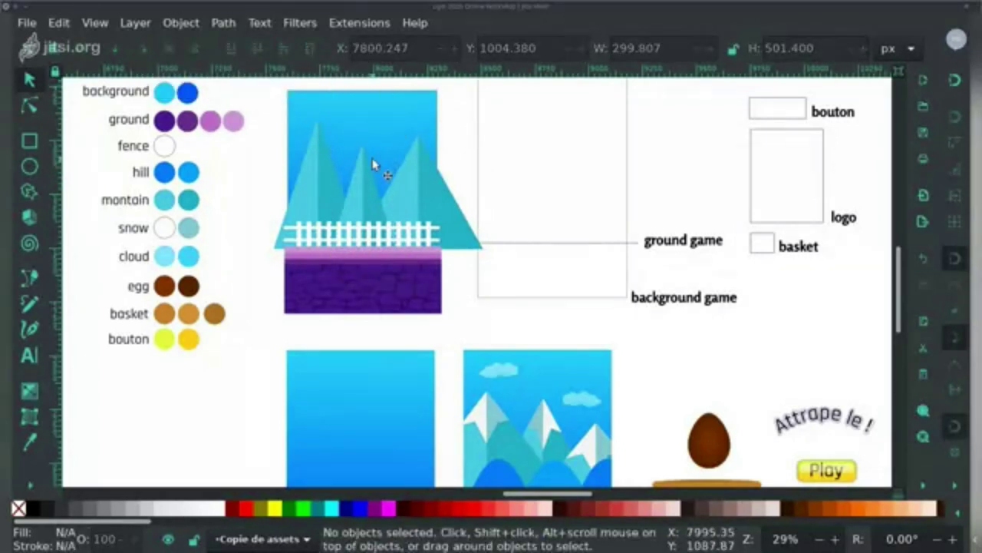
scroll(357, 190, "up", 1, "ctrl")
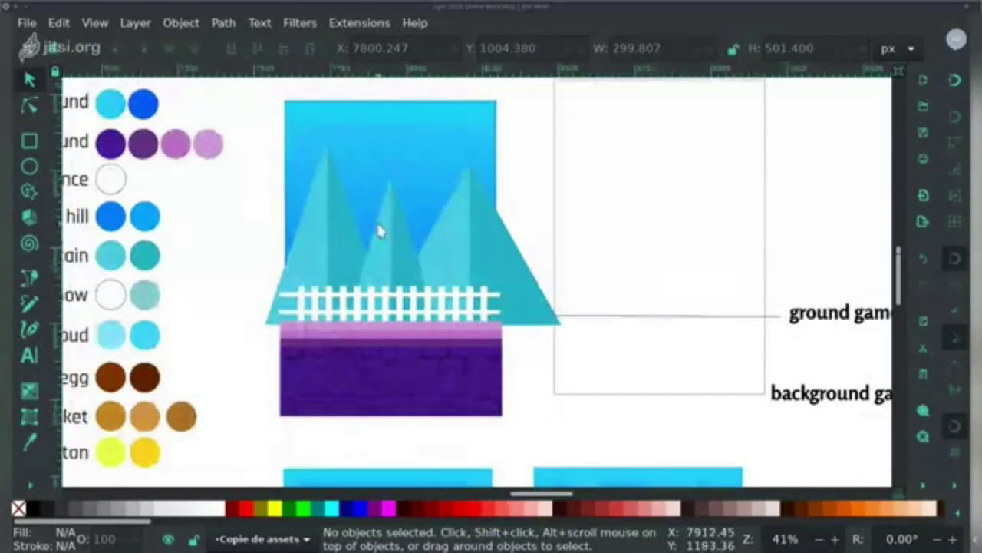
scroll(358, 199, "up", 1, "ctrl")
scroll(358, 207, "up", 1, "ctrl")
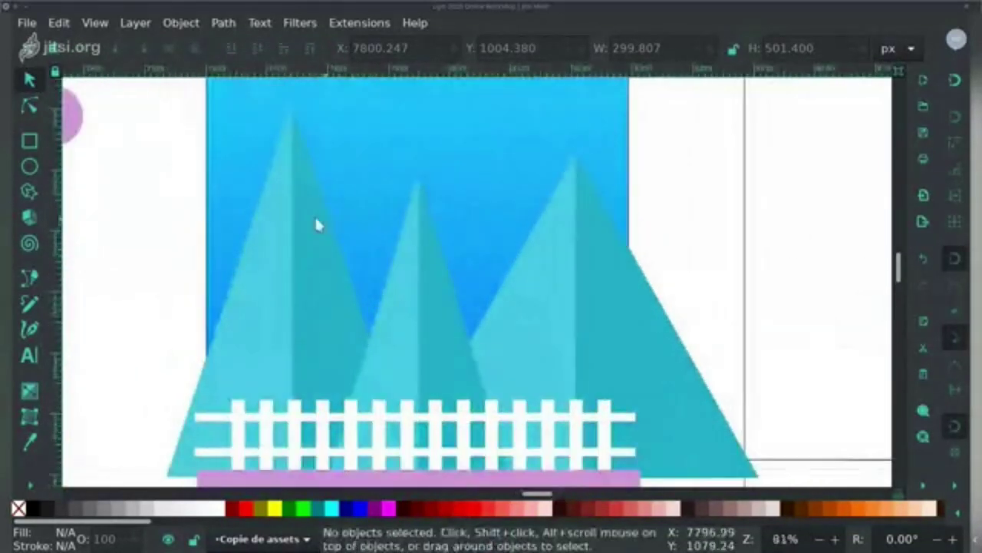
left_click(30, 279)
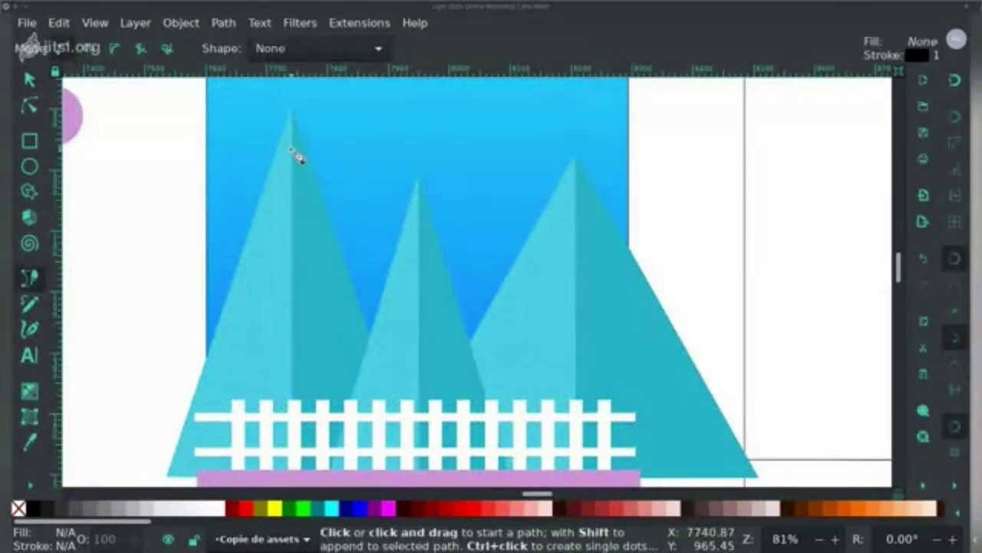
Step: Draw a closed zigzag snow-cap outline down from the left mountain's peak
scroll(290, 175, "up", 2, "ctrl")
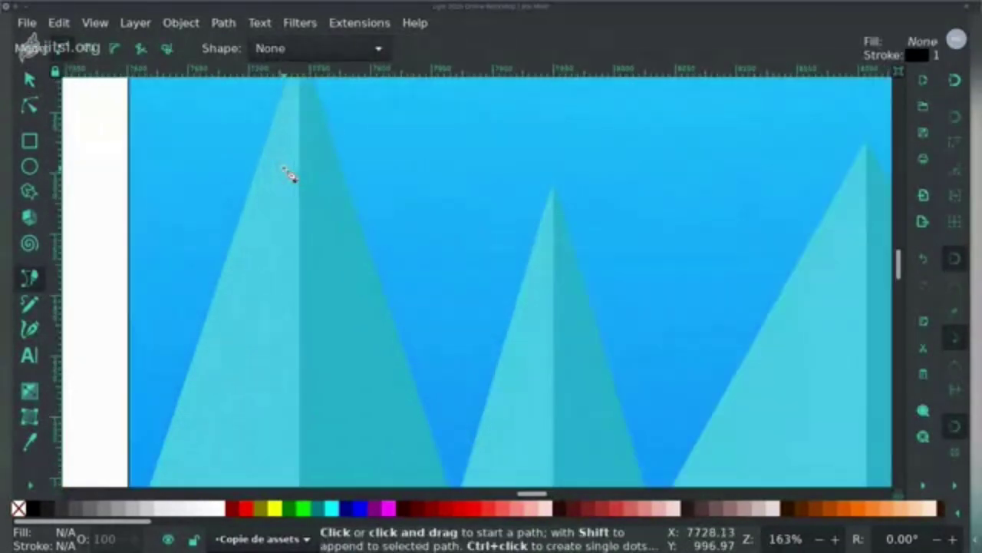
left_click_drag(306, 152, 308, 233)
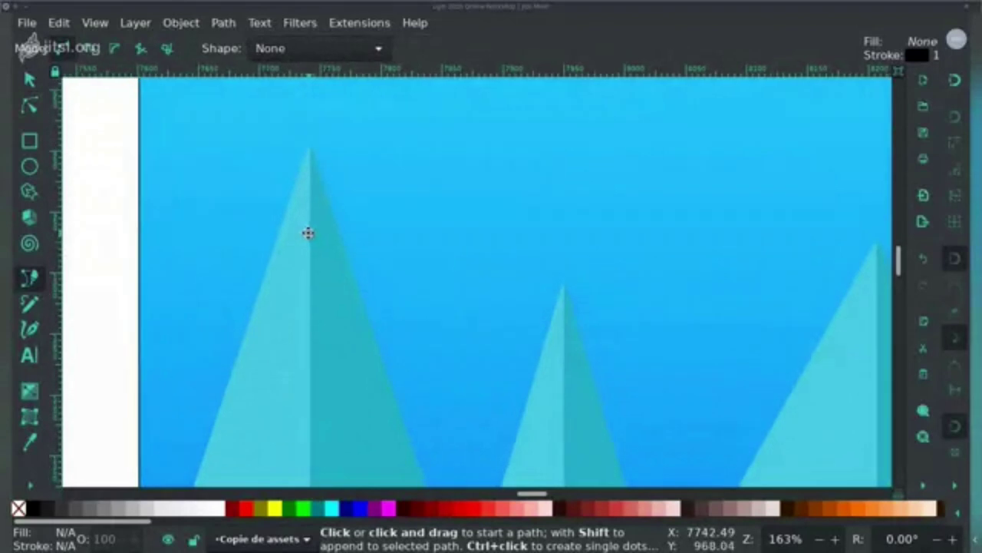
left_click(307, 143)
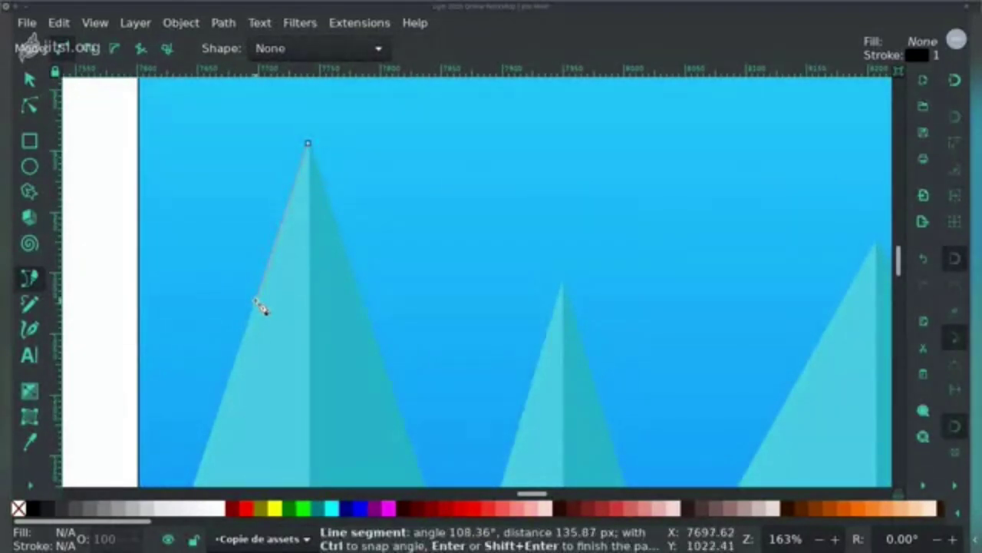
left_click(263, 309)
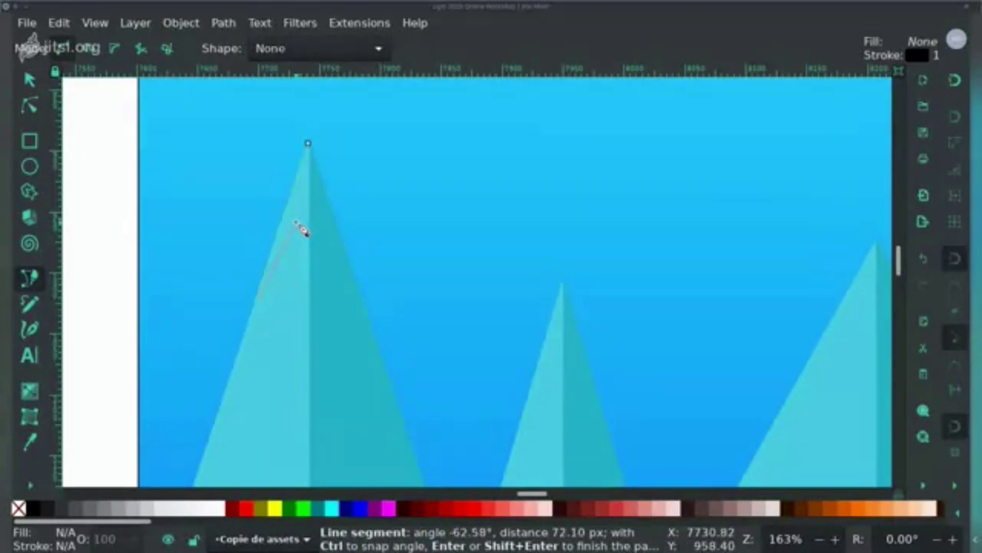
left_click(298, 226)
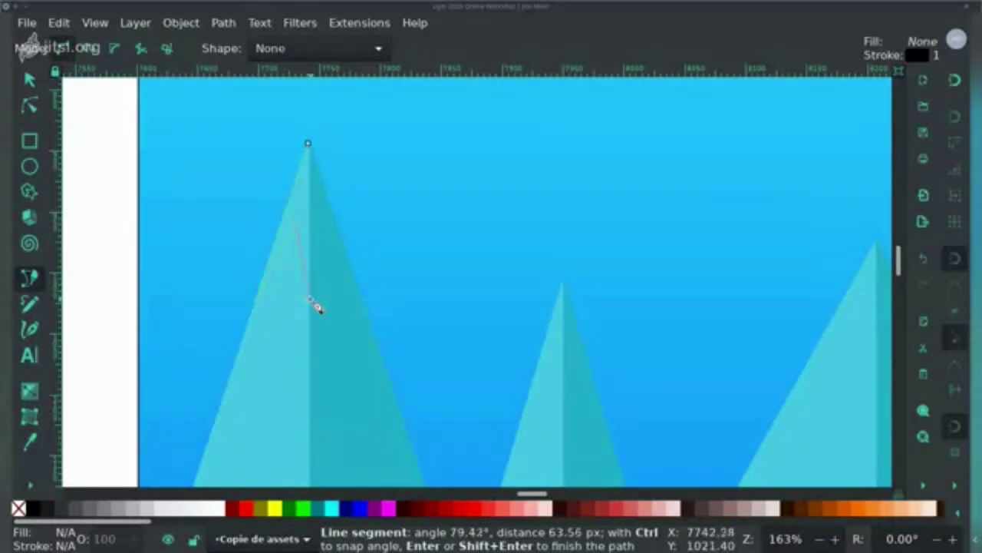
left_click(312, 304)
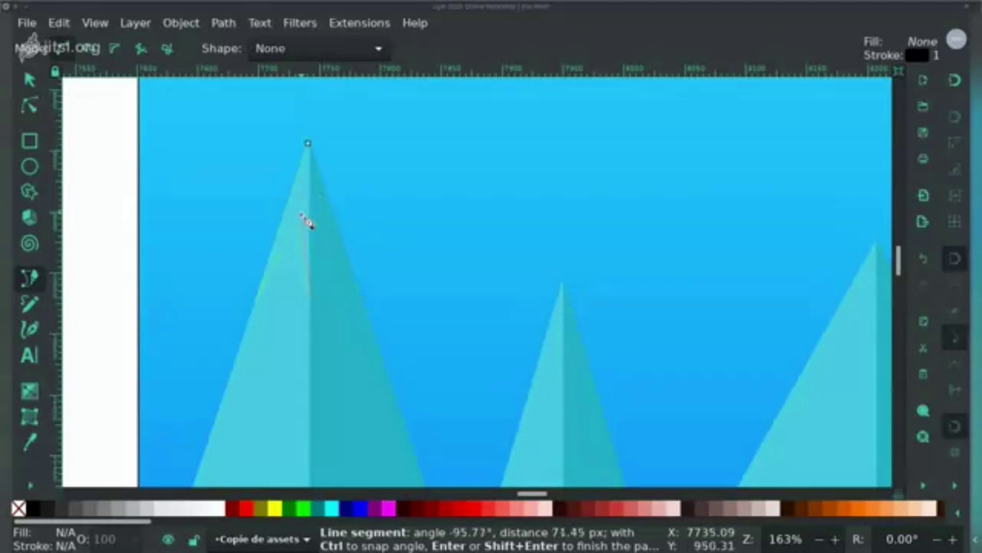
left_click(325, 228)
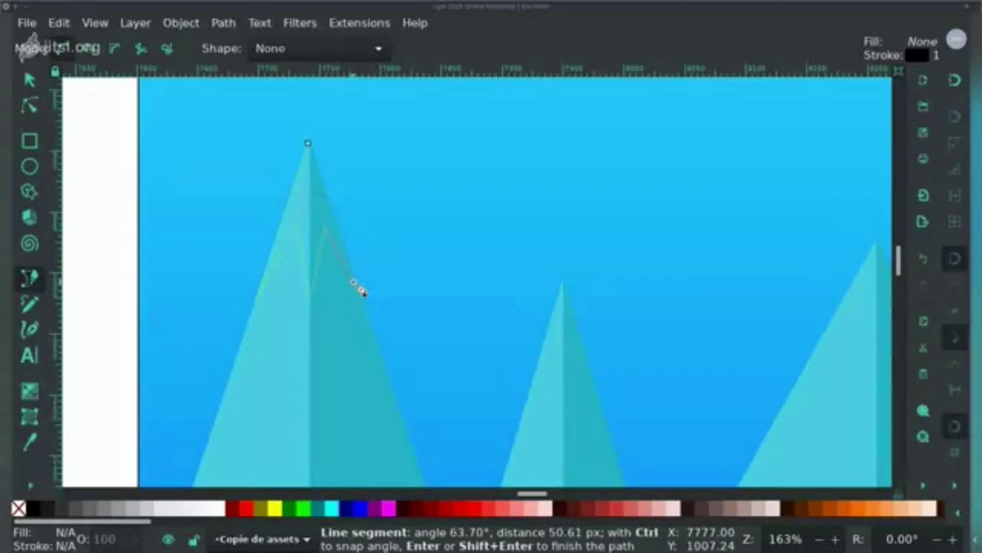
left_click(355, 281)
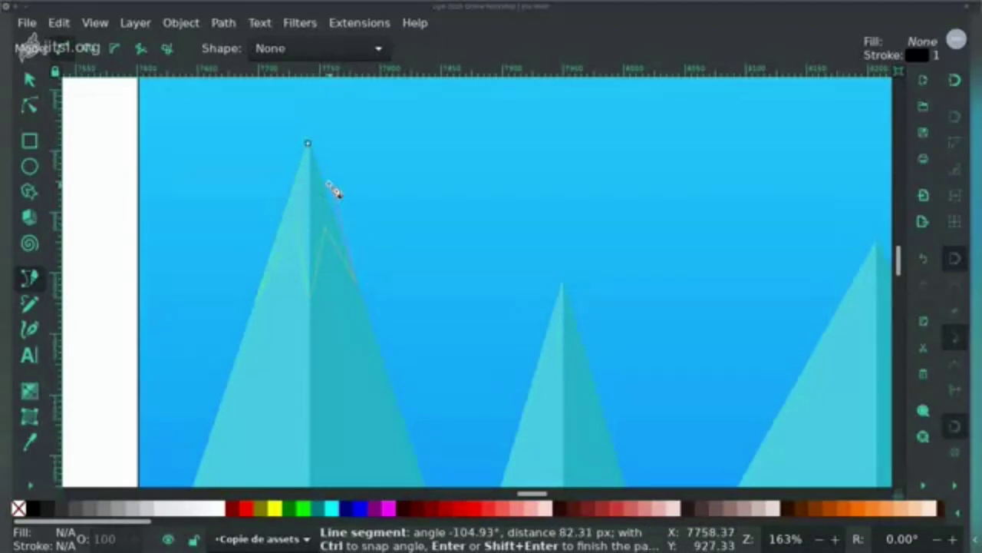
left_click(309, 145)
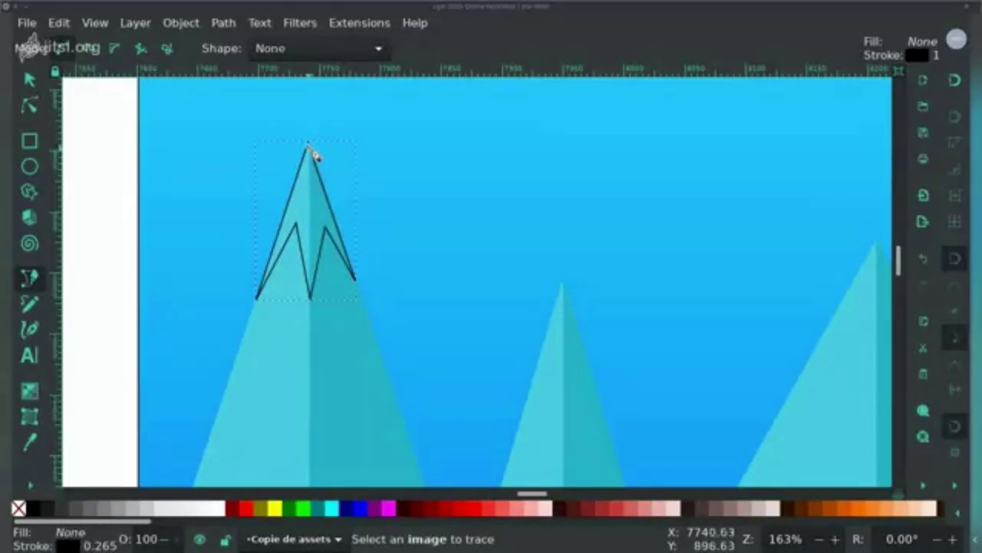
Step: Draw a second closed outline from the peak over the ridge's right zigzag
left_click(310, 146)
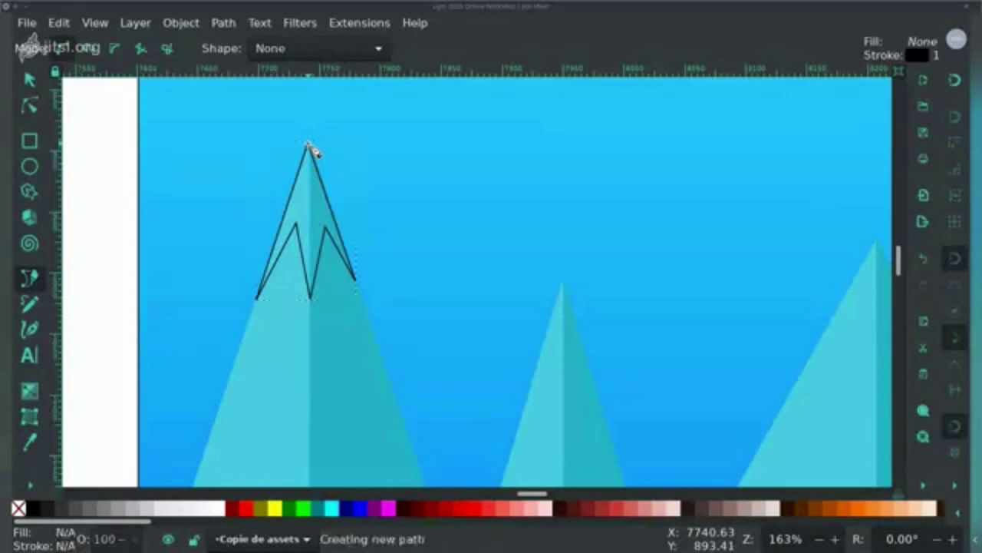
left_click(311, 299)
left_click(325, 228)
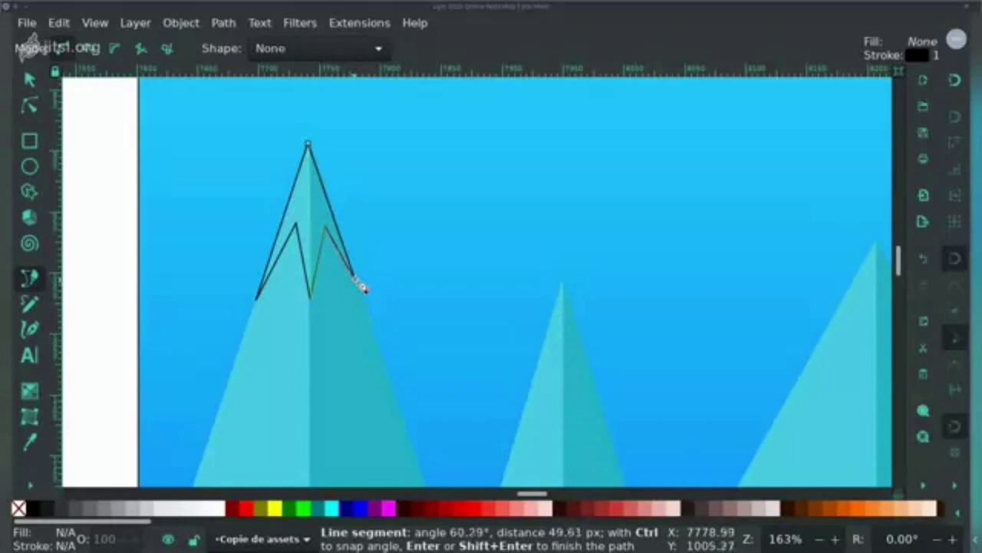
left_click(355, 278)
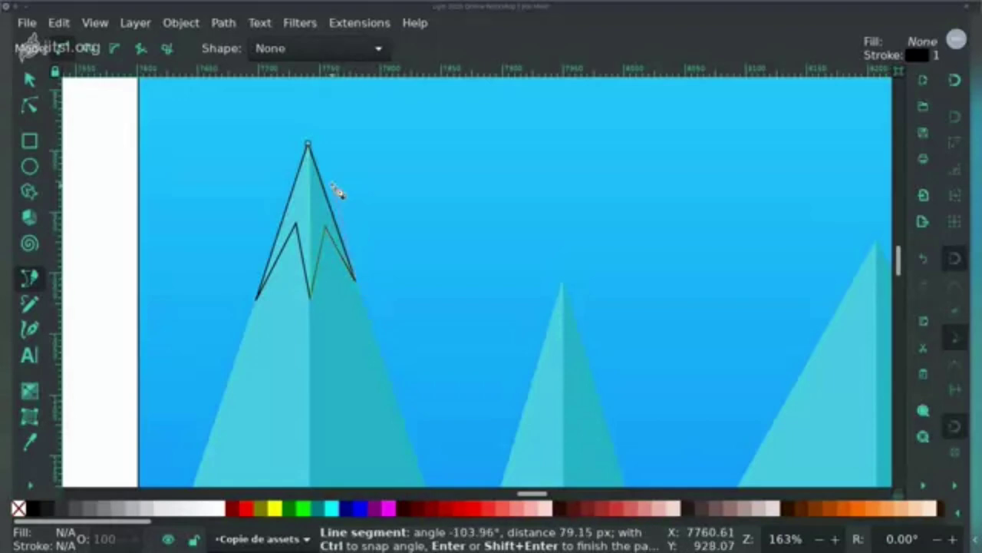
left_click(309, 144)
Step: Select the apex, bottom and right-hand nodes and make the curved segment straight
left_click(31, 105)
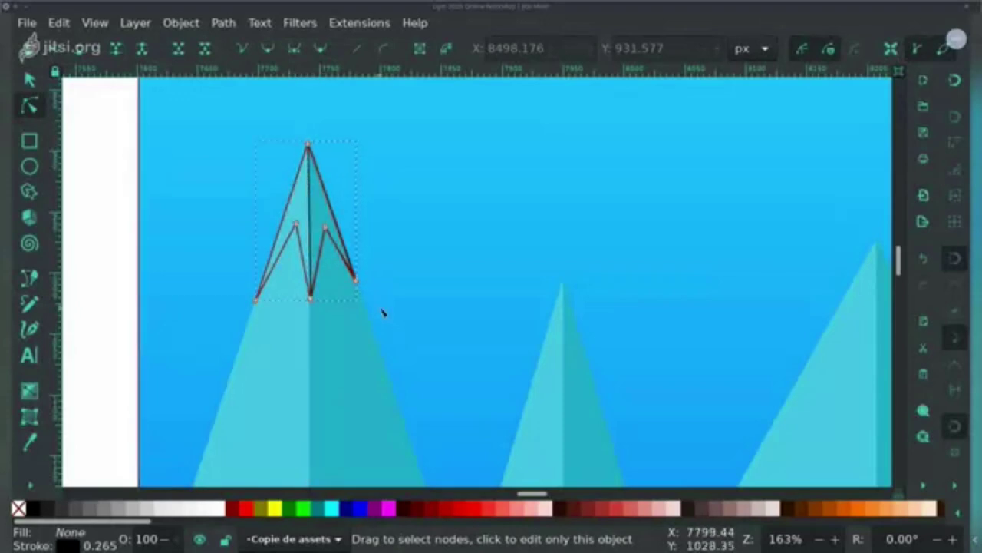
left_click_drag(383, 310, 358, 266)
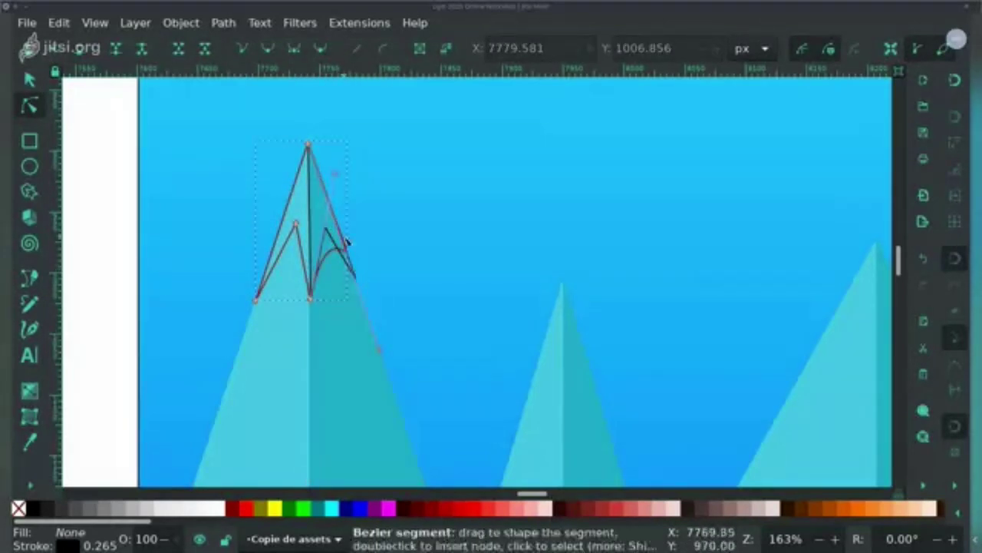
left_click_drag(355, 116, 307, 231)
left_click(311, 301, "shift")
left_click(244, 46)
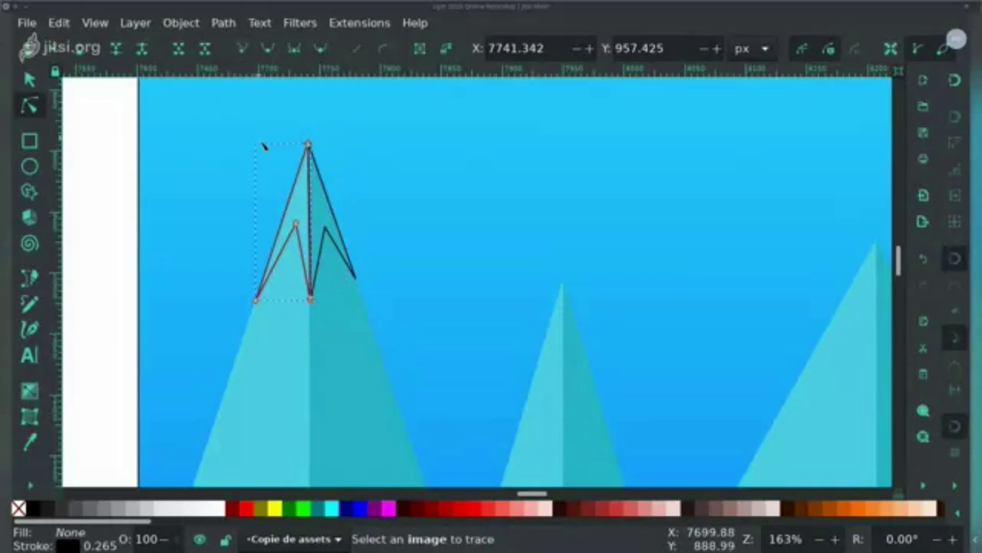
Step: Fill the two snow-cap pieces with the white and pale teal snow colours from the swatches
left_click(31, 81)
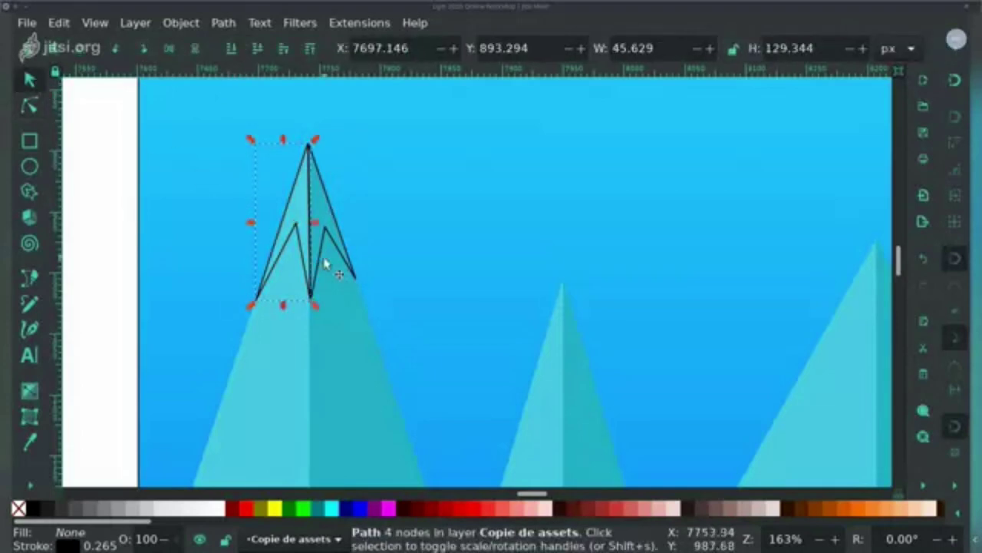
left_click_drag(325, 264, 503, 260)
scroll(504, 260, "down", 2)
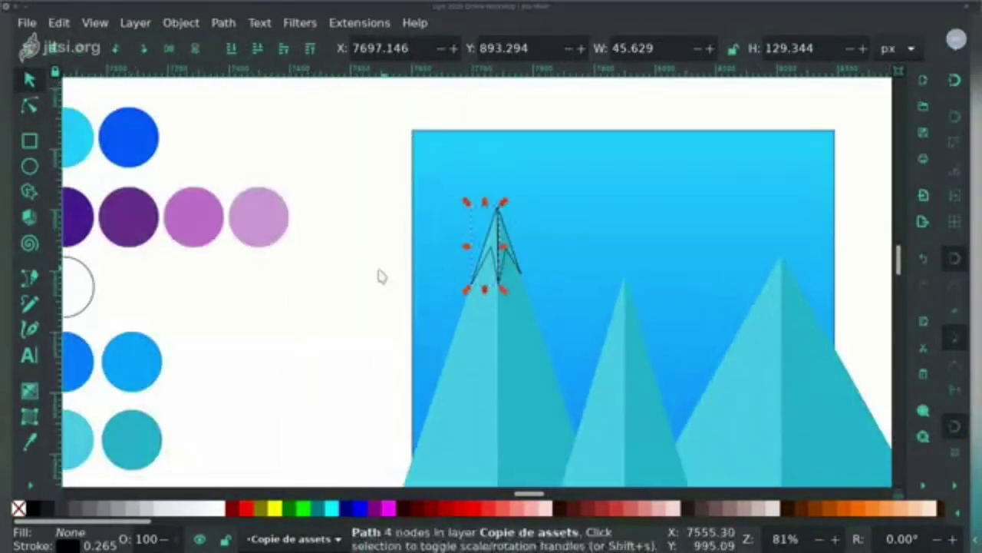
left_click_drag(230, 285, 286, 251)
scroll(318, 277, "down", 1)
left_click(31, 442)
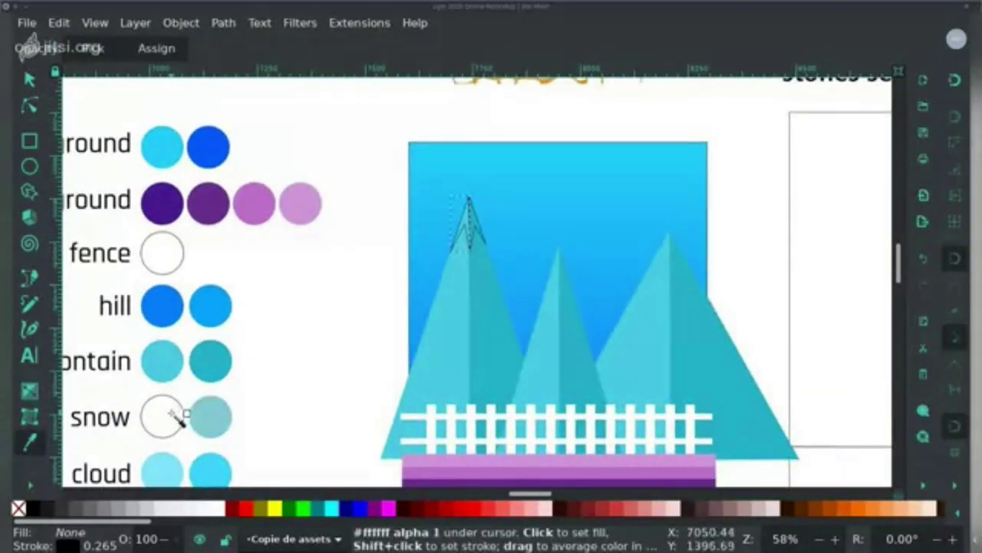
left_click(172, 414)
key("n")
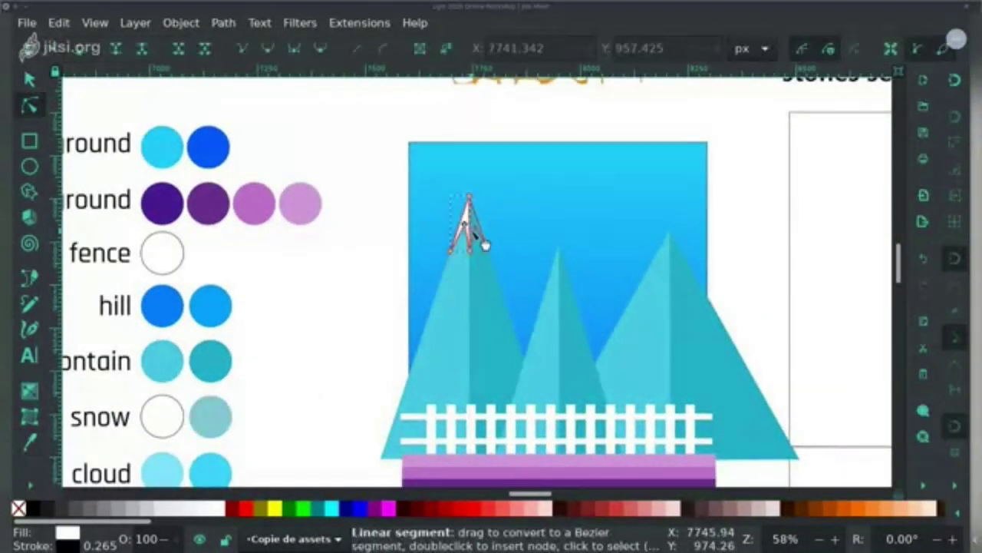
left_click(480, 238)
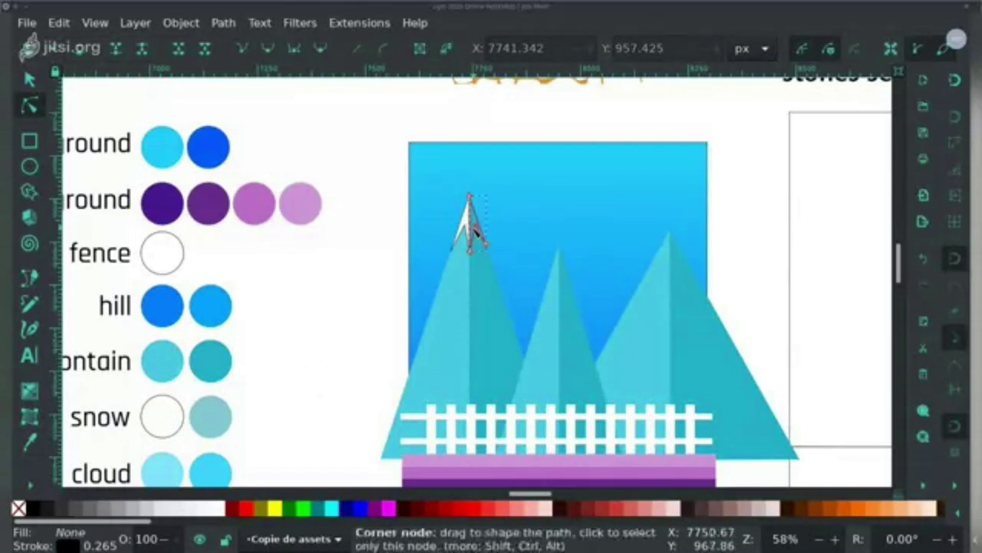
key("d")
left_click(229, 420)
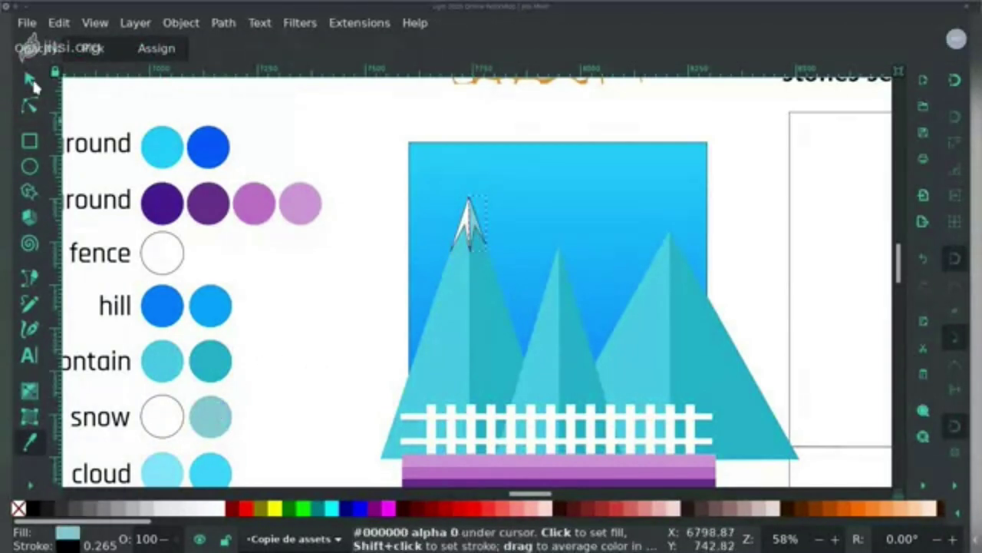
left_click(30, 79)
Step: Select both snow-cap pieces, set their stroke to none, and deselect
left_click_drag(351, 159, 548, 281)
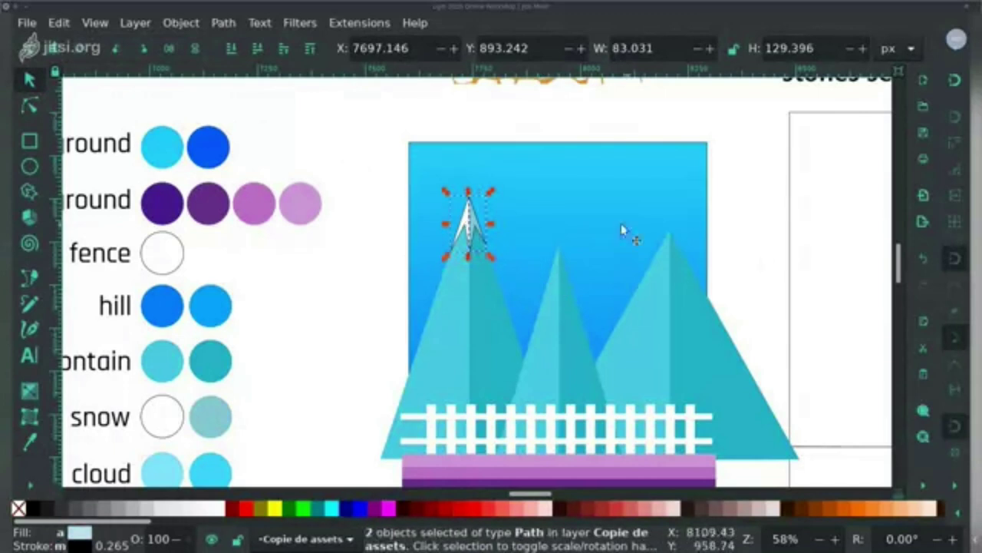
left_click_drag(625, 230, 479, 215)
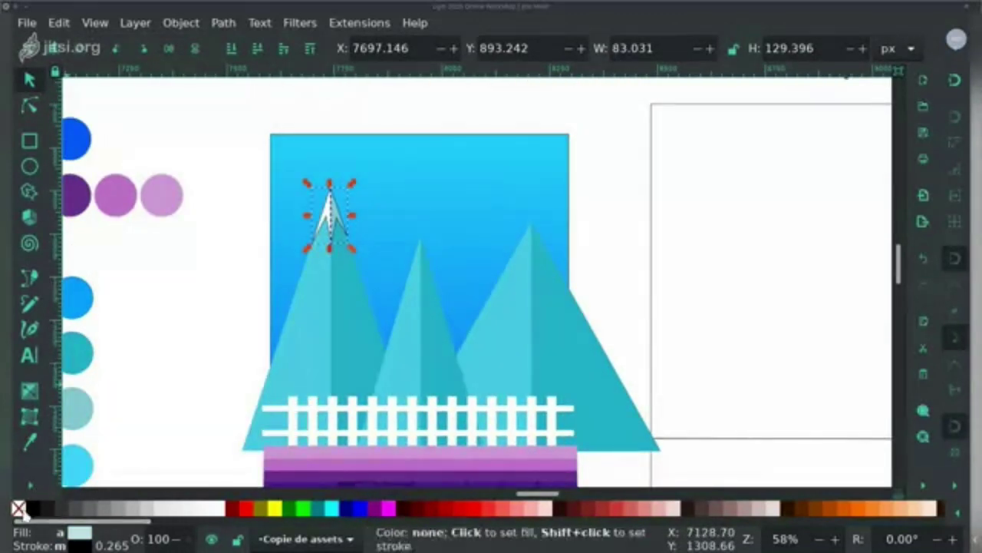
left_click(19, 509, "shift")
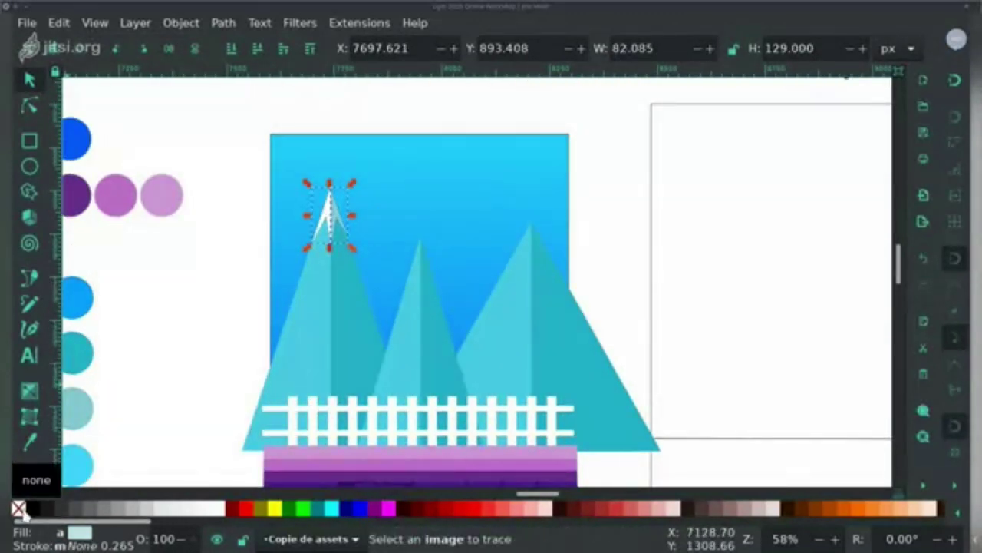
key("Escape")
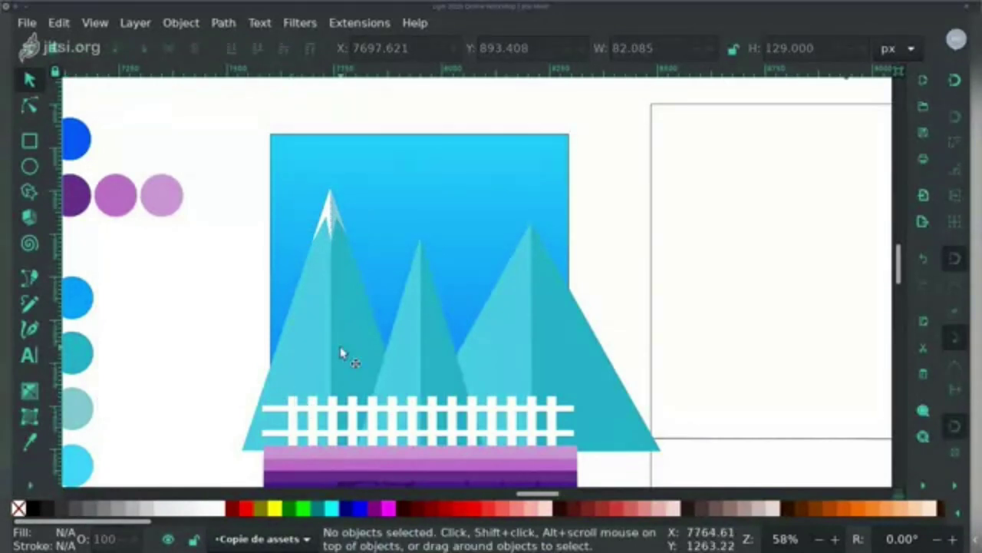
key("ctrl")
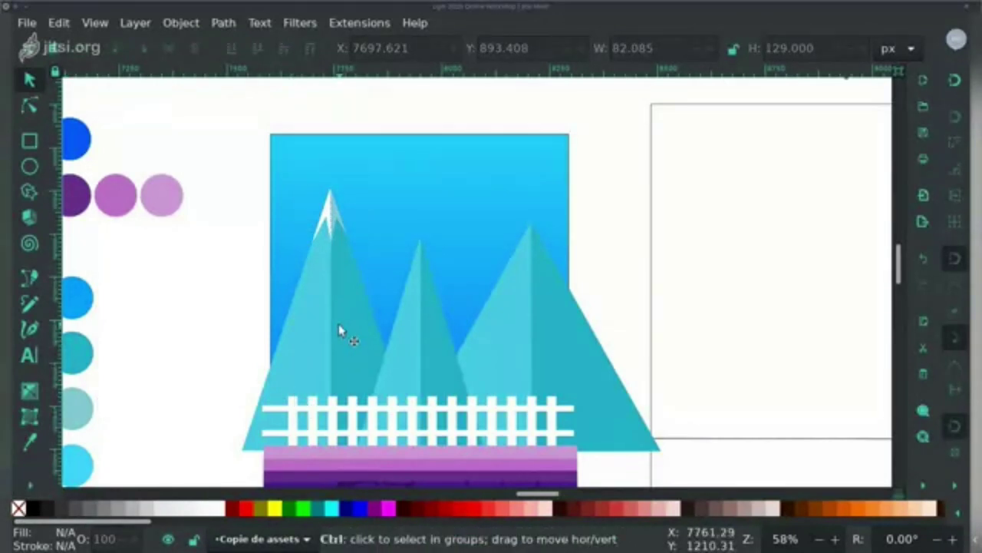
Step: Zoom in on the snow cap and drag its apex node slightly down onto the peak
scroll(340, 331, "up", 2, "ctrl")
scroll(341, 331, "up", 1, "ctrl")
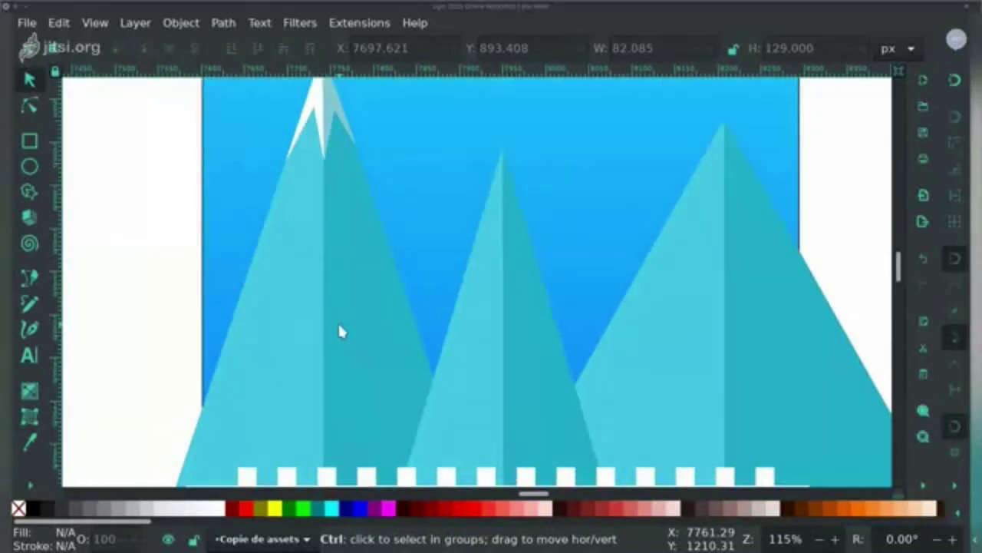
scroll(338, 327, "up", 2)
key("n")
key("3")
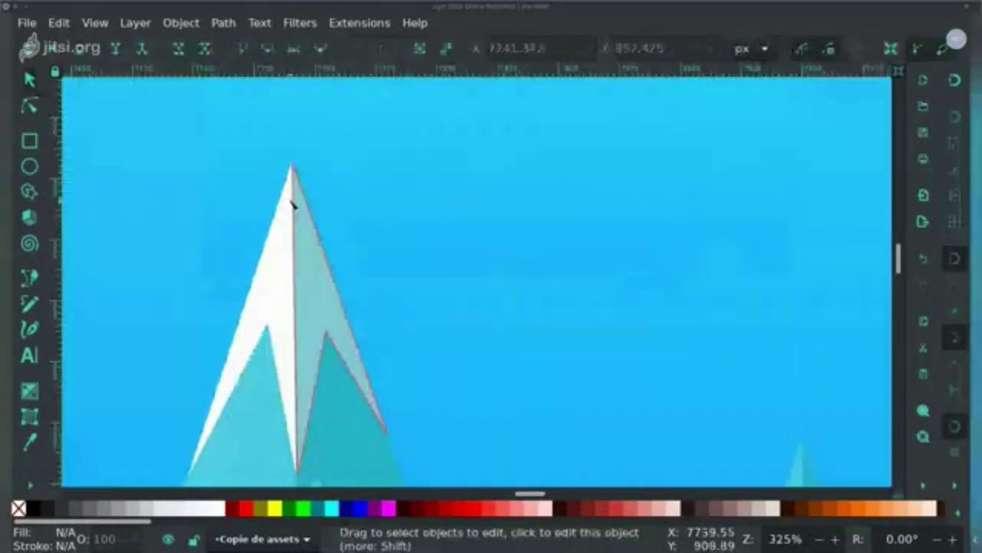
left_click(293, 201)
left_click(294, 166, "alt")
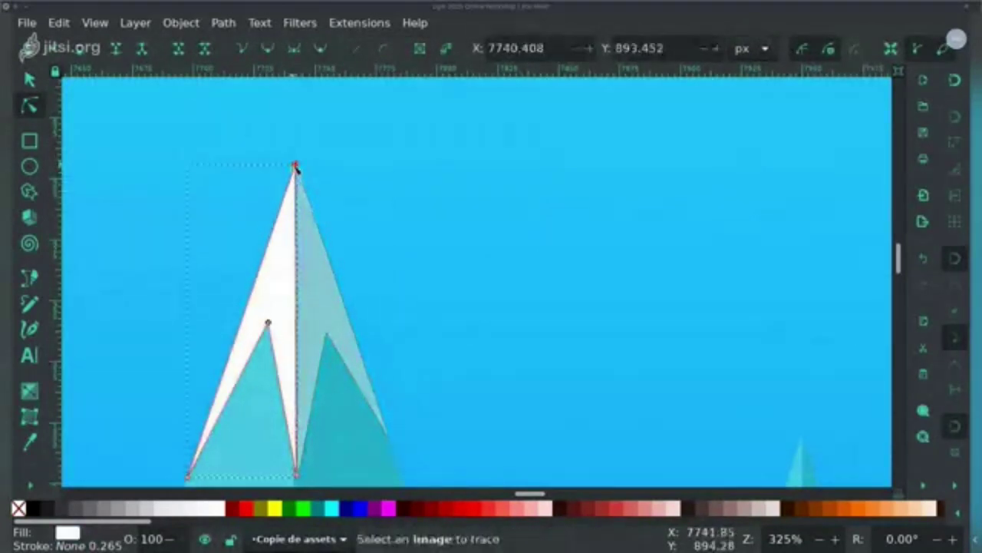
left_click(279, 312, "alt")
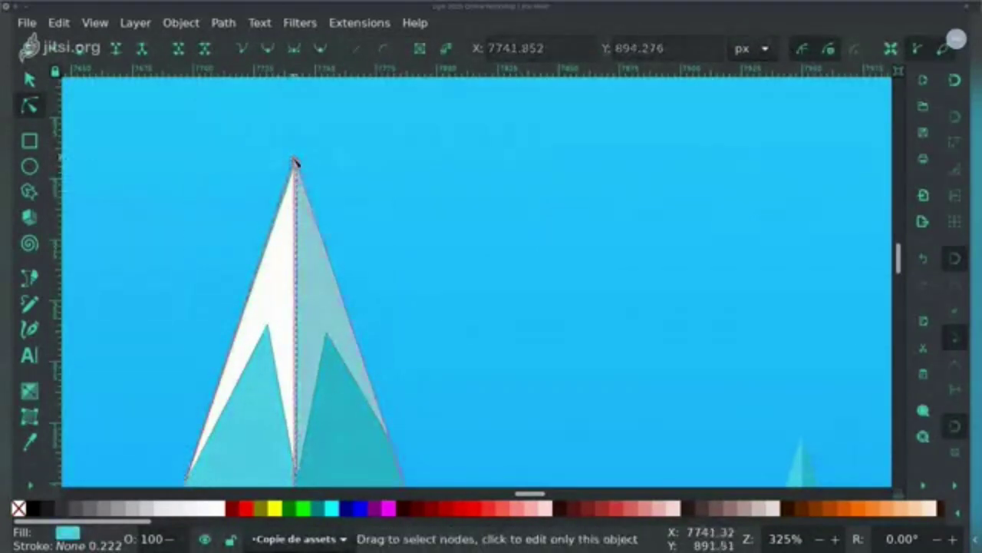
left_click_drag(295, 163, 299, 165)
Step: Check the teal-grey piece's bottom node, then deselect and zoom toward the middle peak
left_click(317, 310)
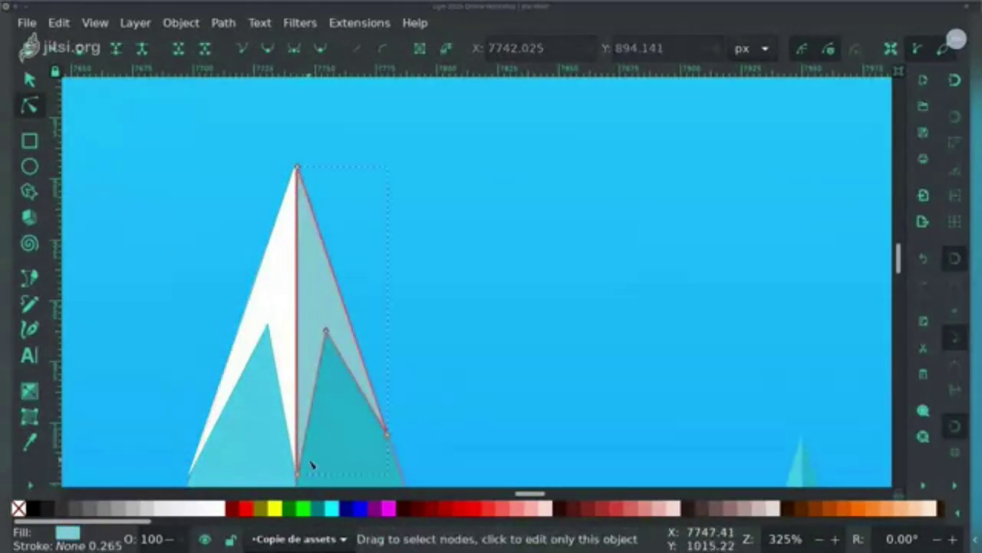
left_click(297, 474)
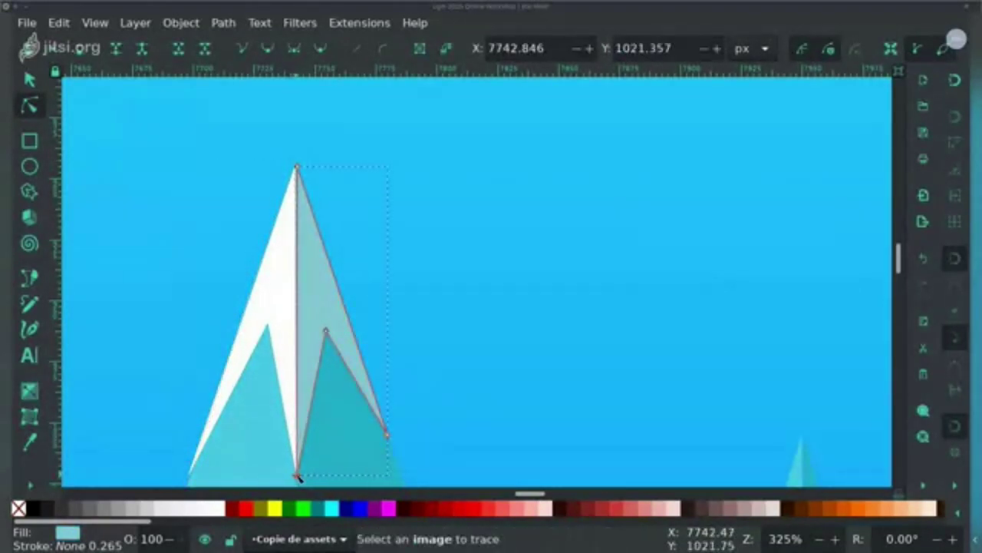
left_click(422, 233)
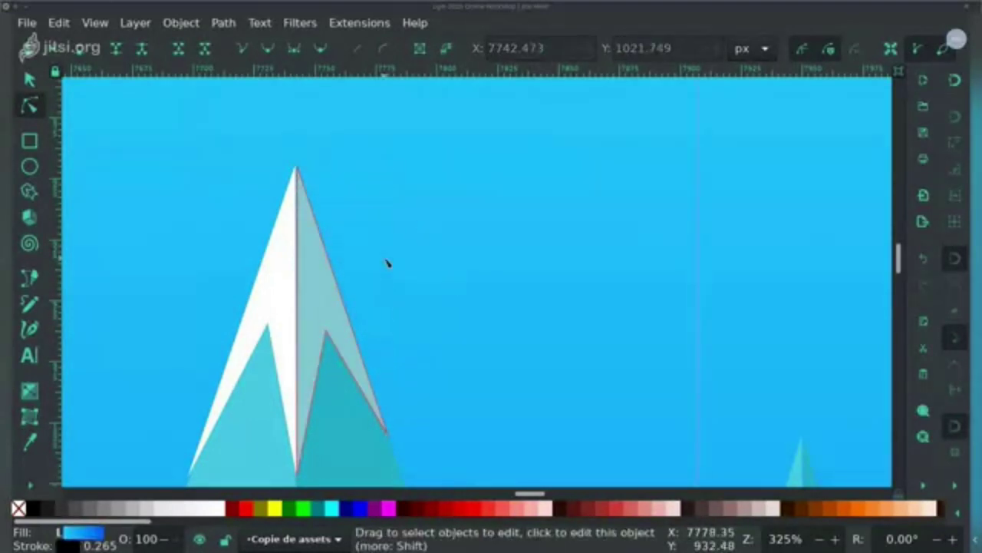
scroll(387, 266, "down", 6)
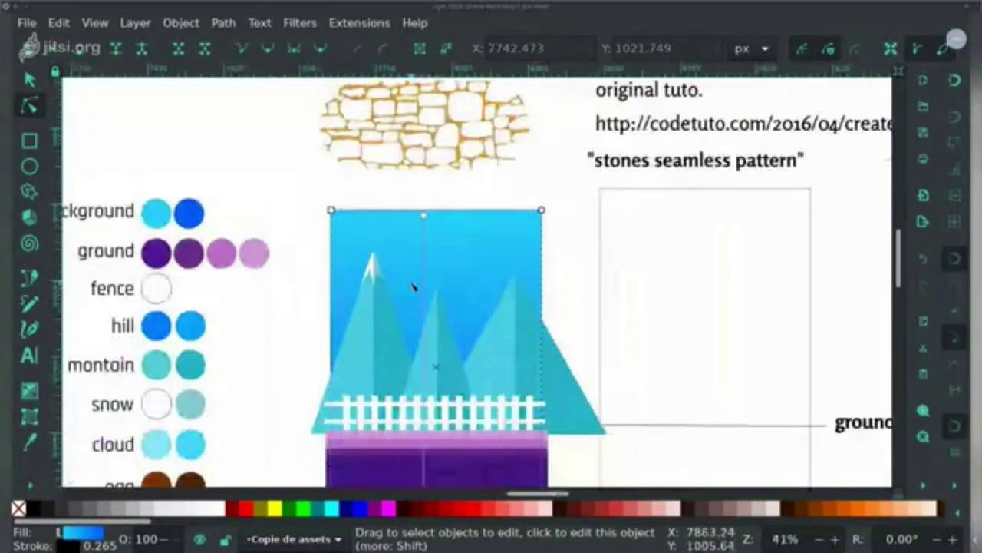
scroll(424, 248, "up", 2)
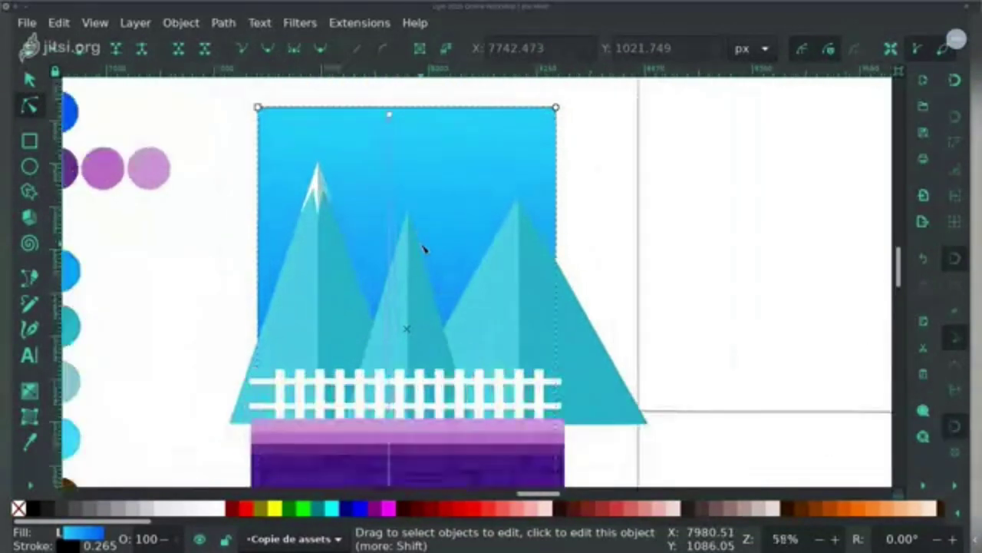
scroll(423, 248, "up", 4)
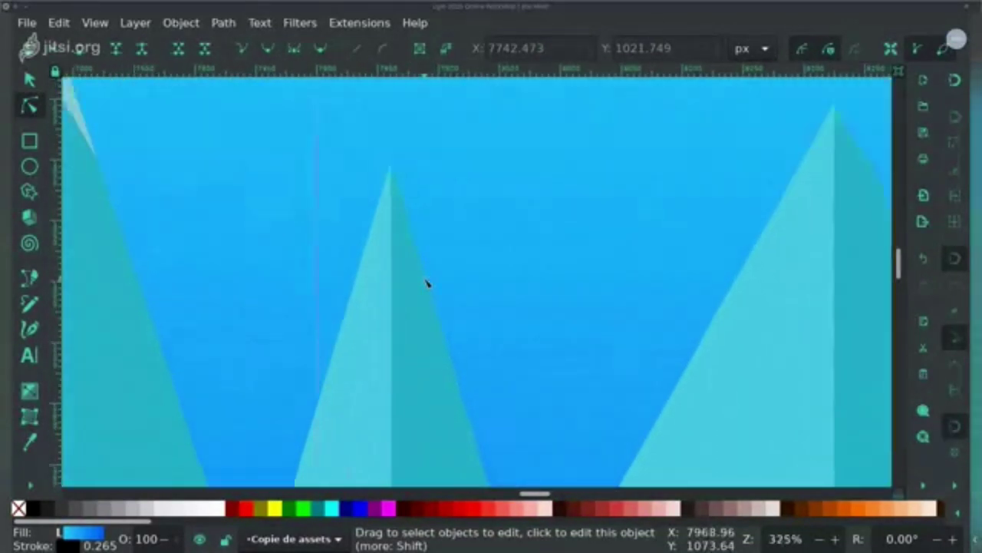
Step: Nudge the middle peak's top point and outline the left half of its snow cap
left_click(385, 140)
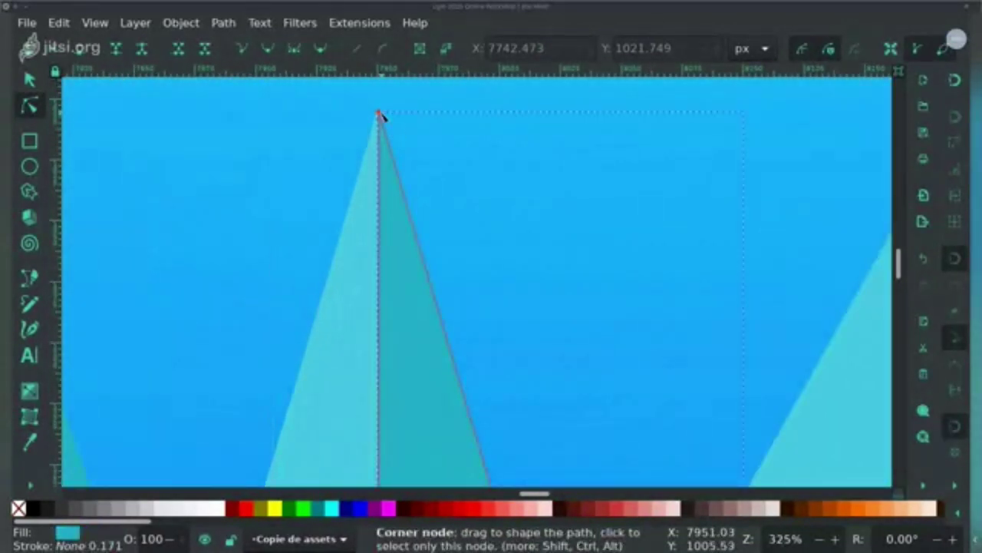
left_click_drag(377, 115, 376, 116)
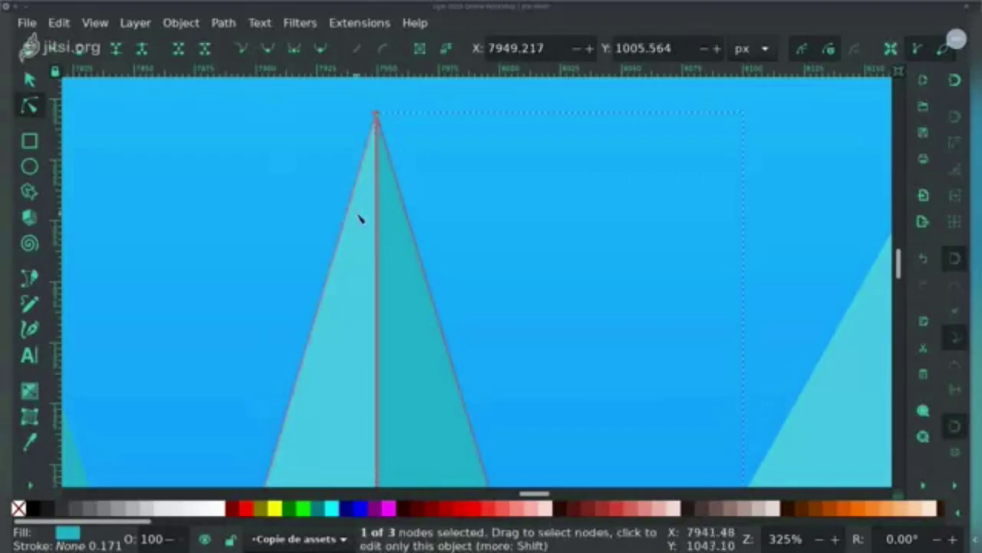
key("b")
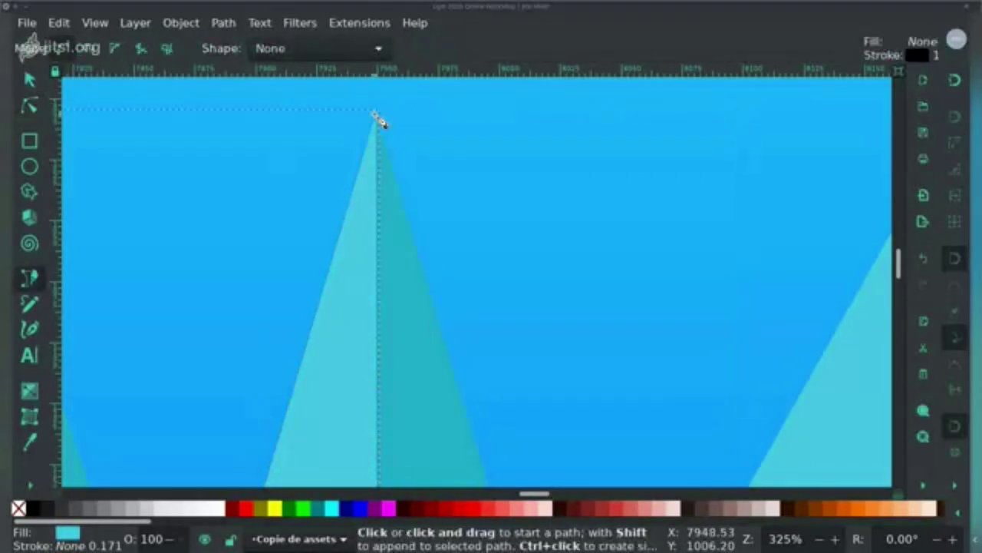
left_click(374, 114)
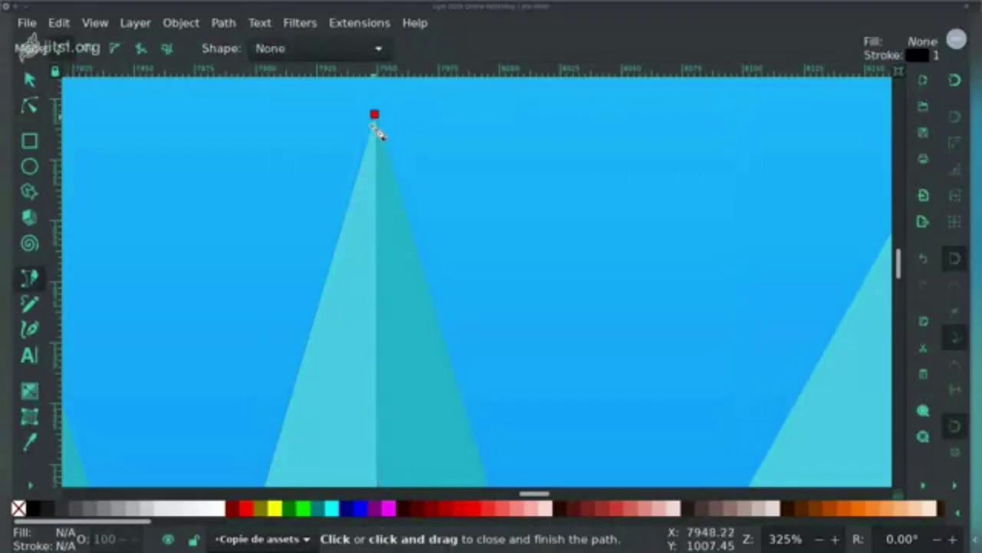
left_click(309, 339)
left_click(339, 301)
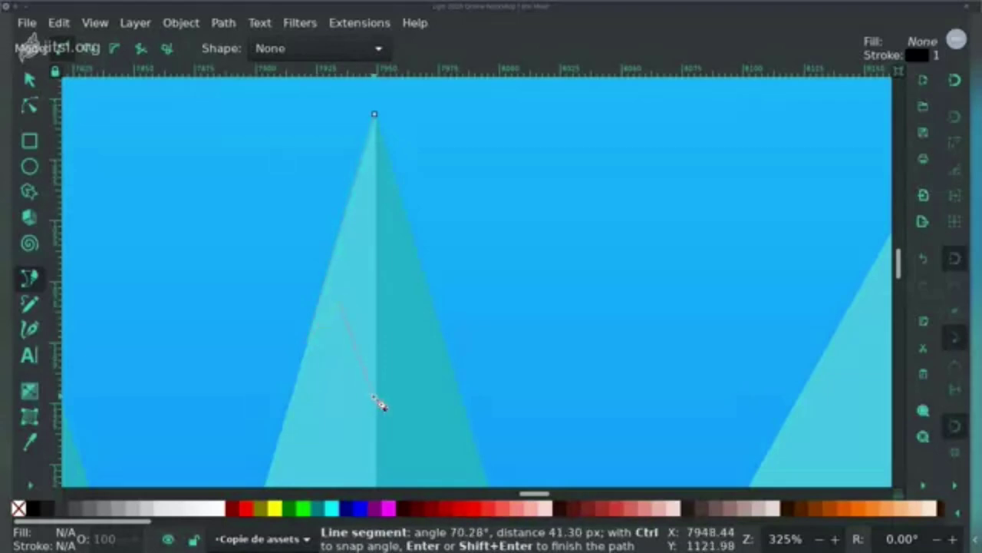
left_click(374, 396)
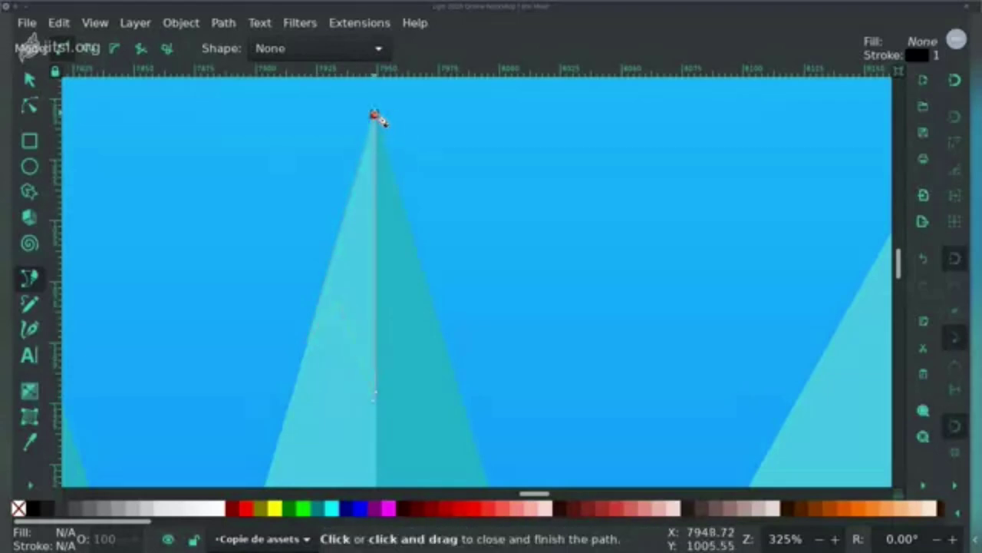
left_click(375, 116)
Step: Outline the right half of the middle peak's snow cap with a notch
left_click(374, 117)
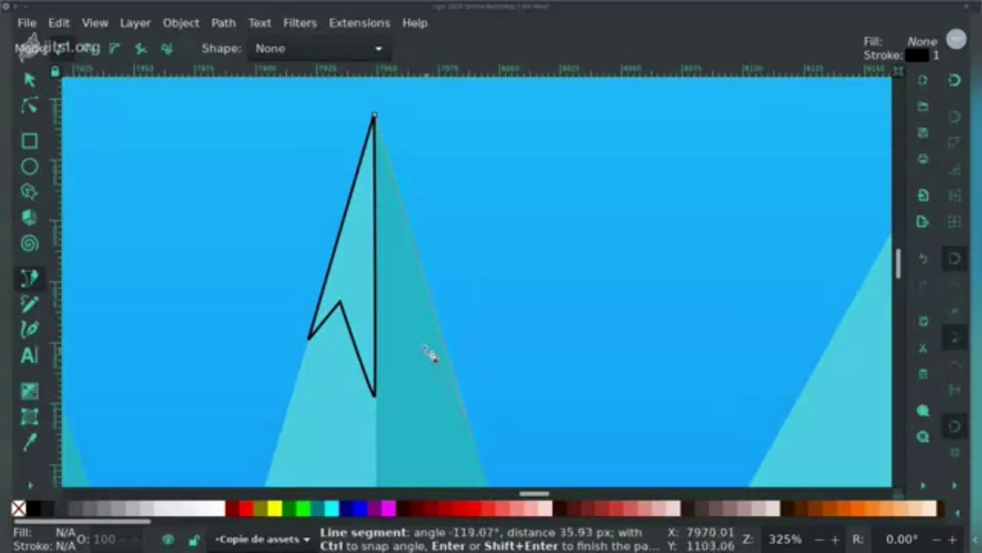
left_click(416, 333)
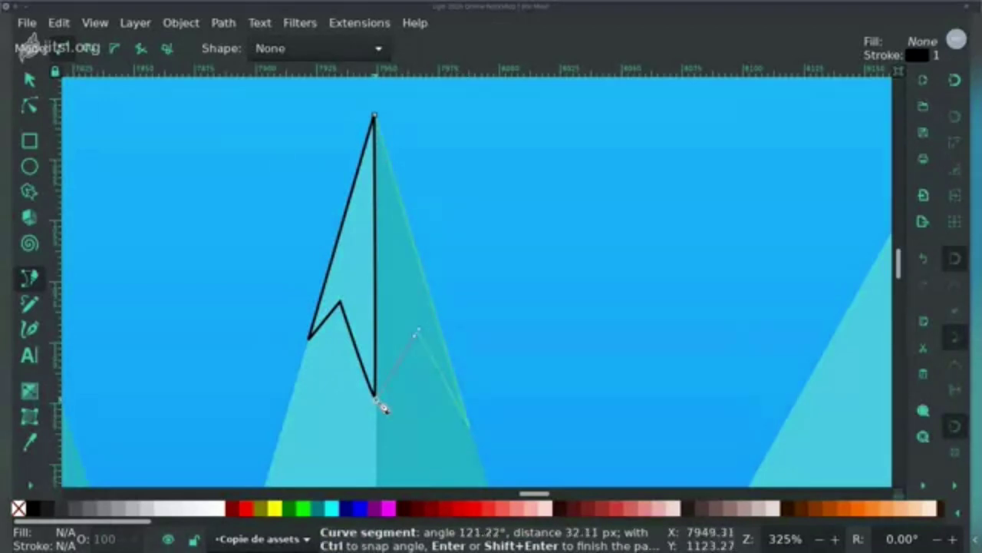
left_click(376, 399)
left_click(375, 116)
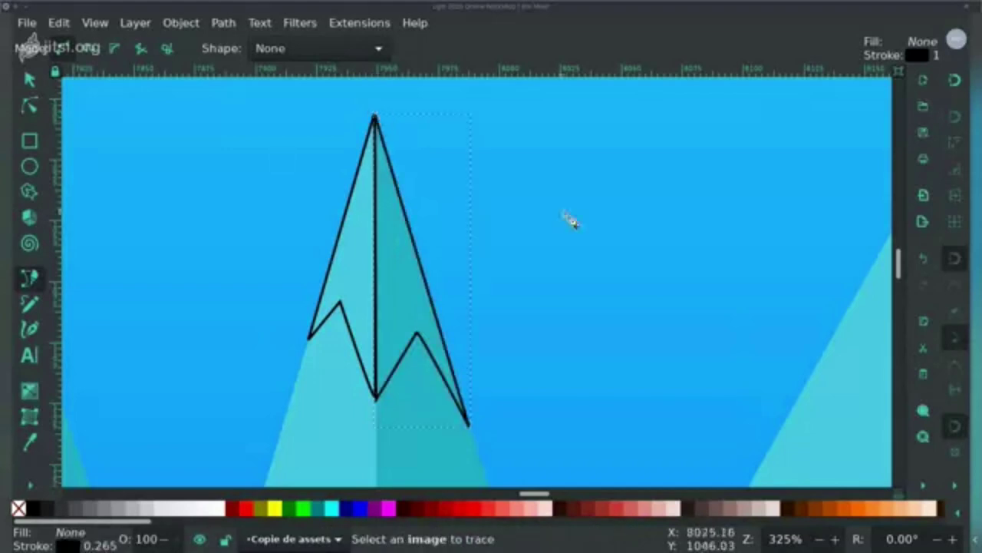
Step: Outline the left half of the right mountain's snow cap
left_click_drag(629, 243, 425, 243)
scroll(425, 243, "right", 8)
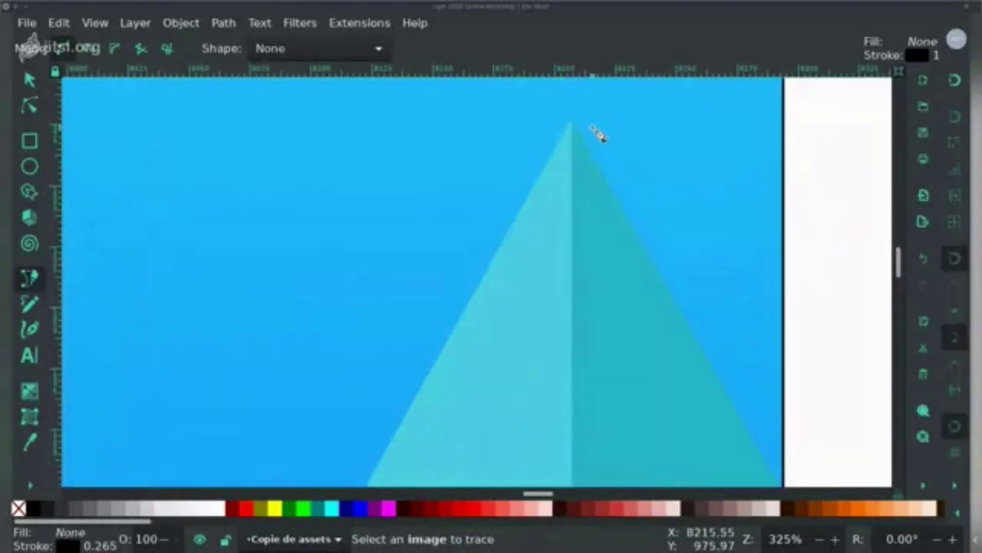
left_click(571, 122)
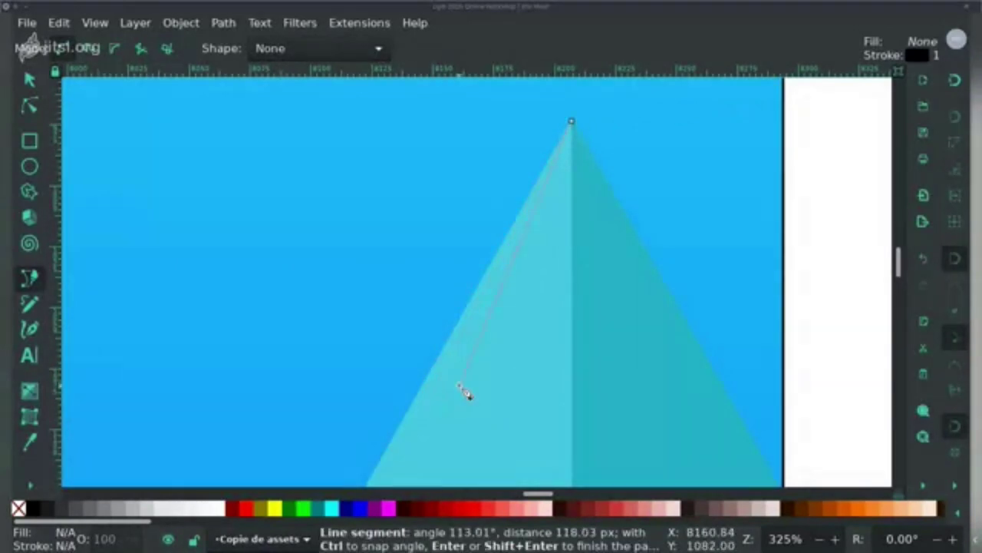
scroll(466, 393, "down", 4)
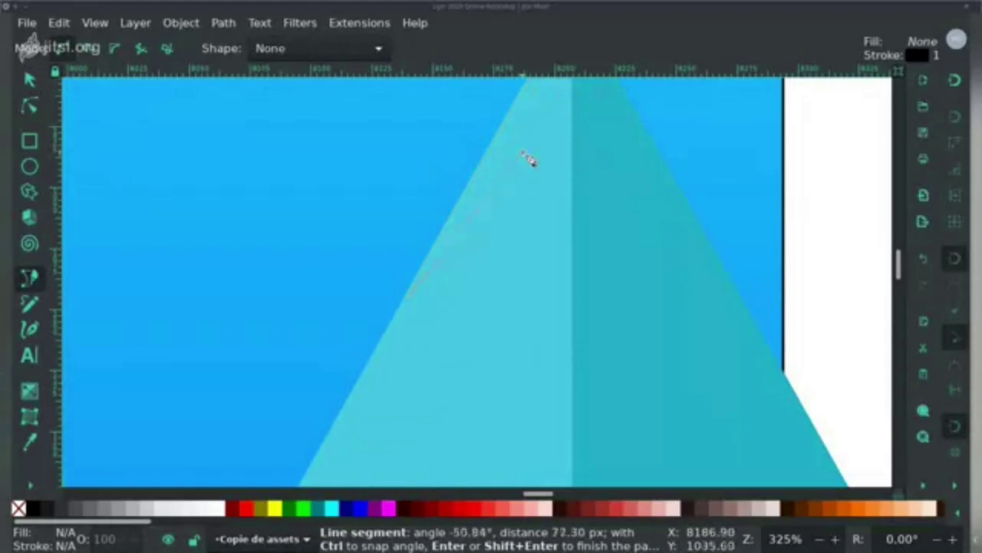
left_click(528, 156)
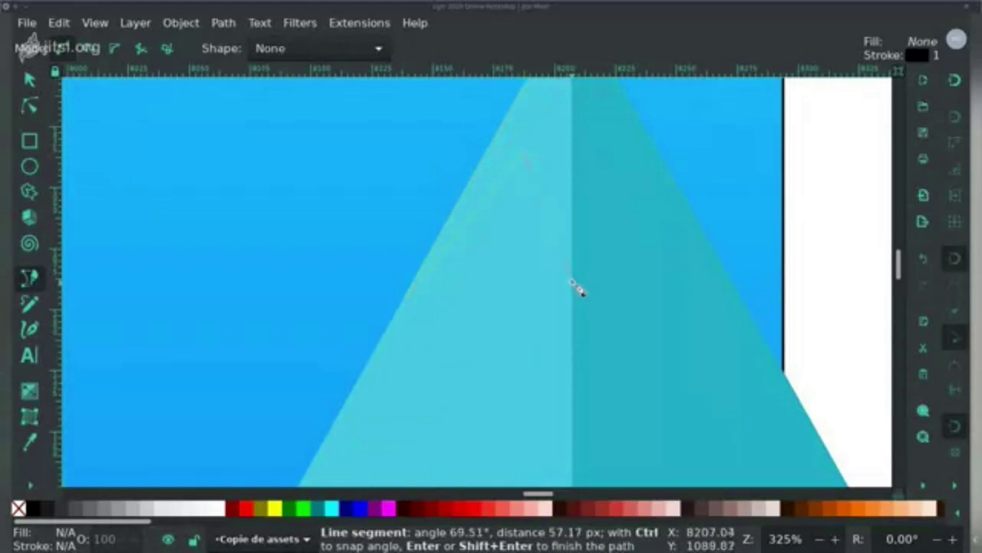
scroll(634, 246, "up", 6)
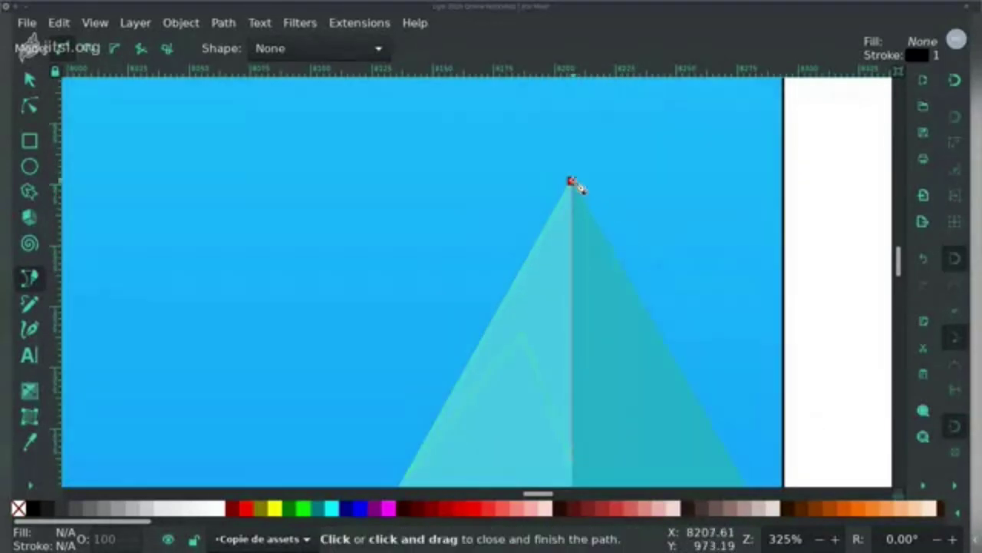
left_click(571, 182)
Step: Outline the right half of the right mountain's snow cap with a zigzag notch
left_click(573, 180)
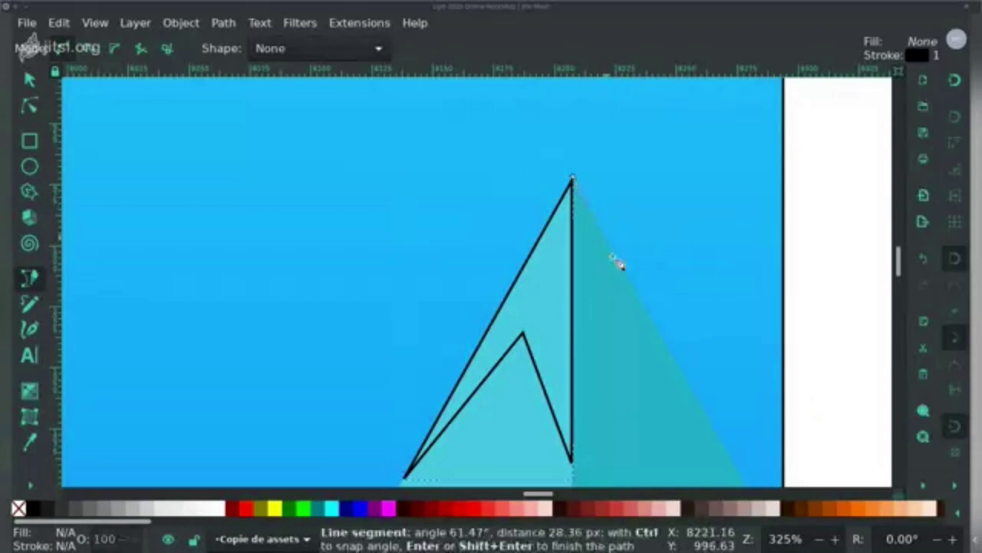
left_click(724, 449)
left_click(646, 389)
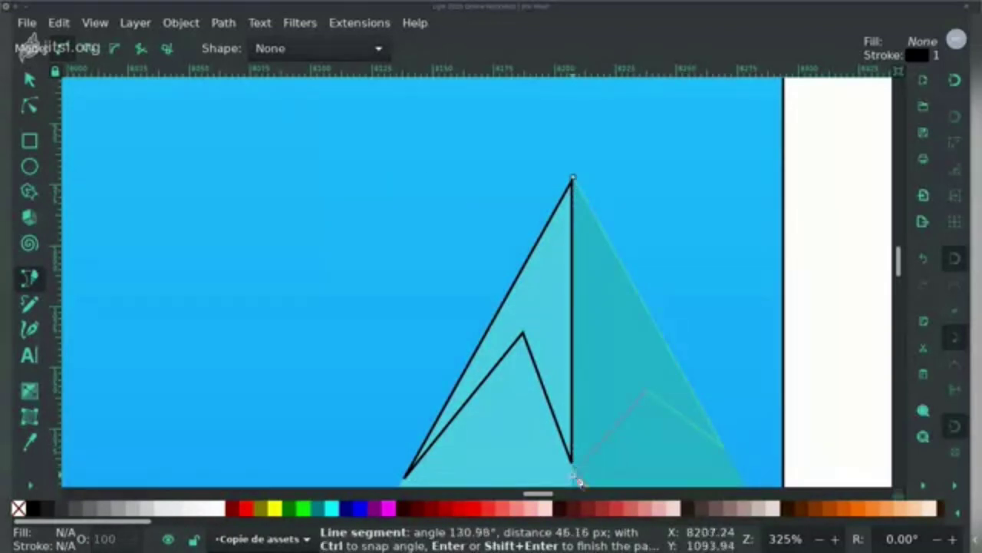
left_click(572, 462)
left_click(573, 179)
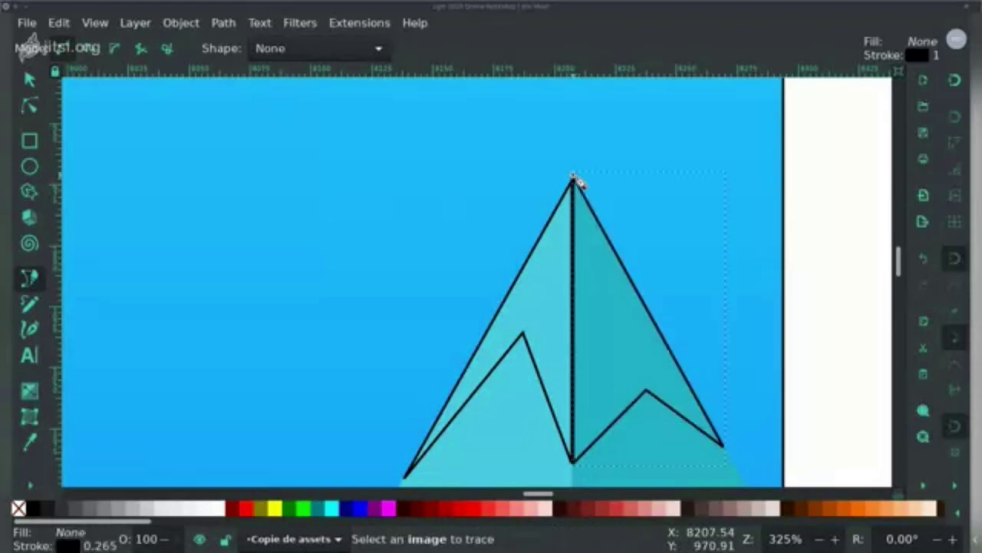
scroll(460, 266, "down", 1)
scroll(460, 265, "down", 2)
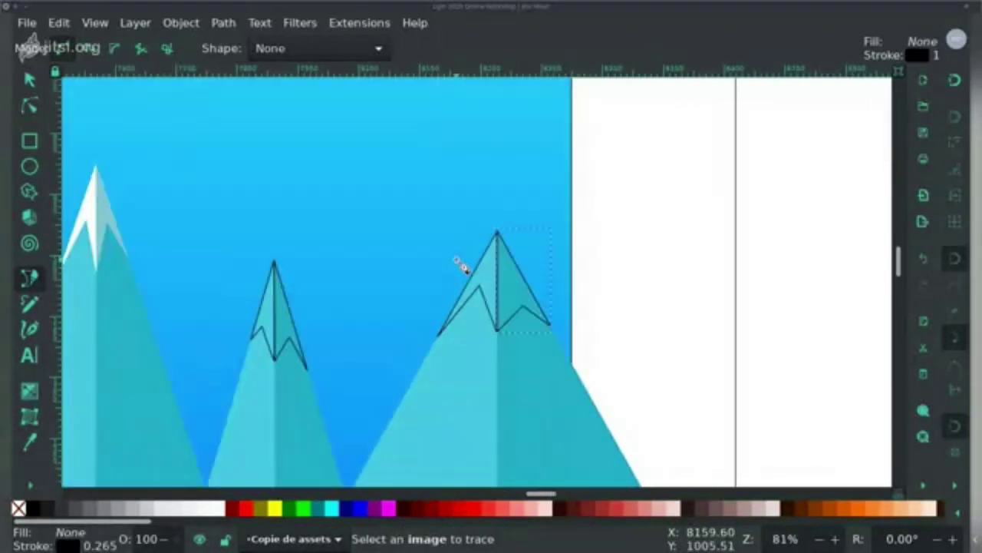
Step: Fill the newly drawn snow path with the snow colour sampled from the colour key
scroll(340, 208, "down", 1)
key("s")
scroll(329, 234, "down", 1)
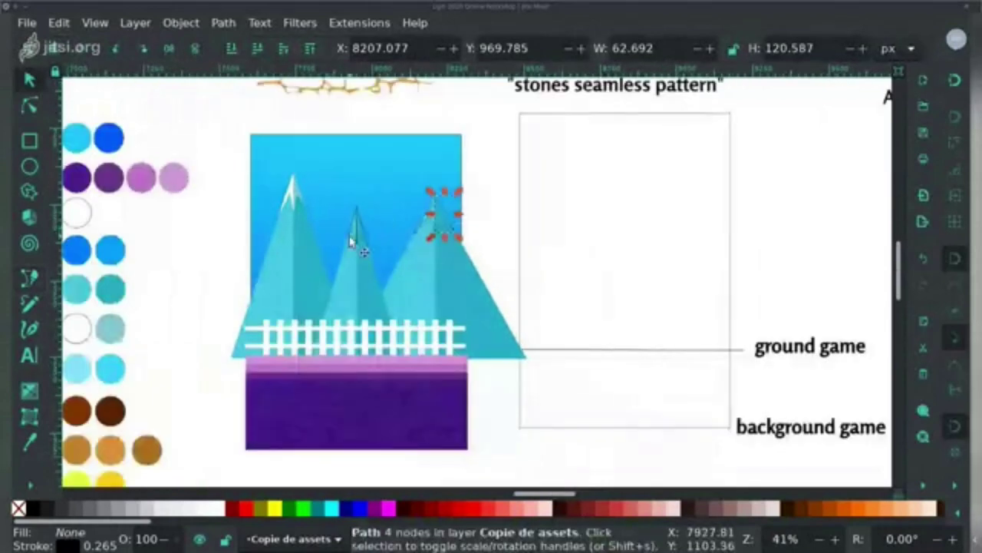
left_click_drag(351, 222, 458, 228)
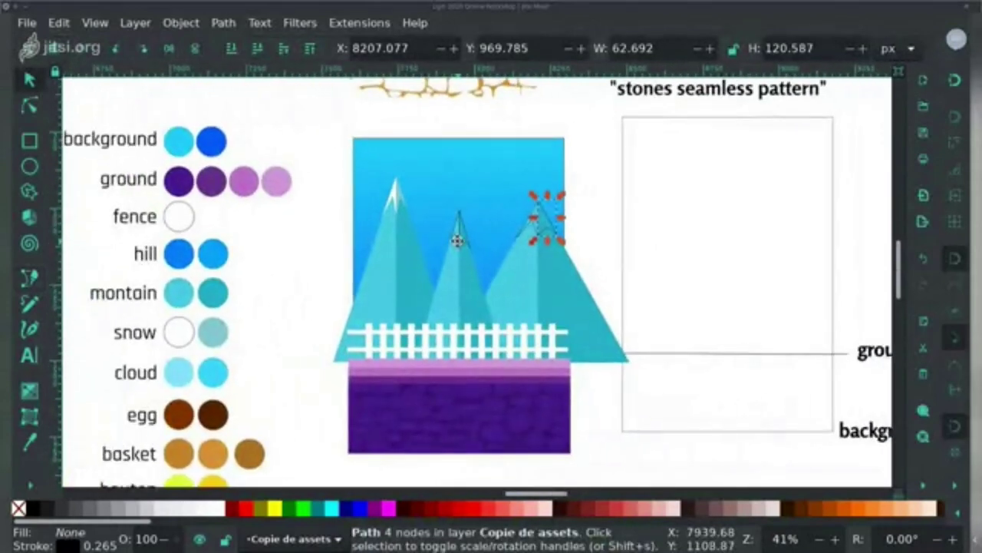
key("d")
left_click(221, 333)
key("n")
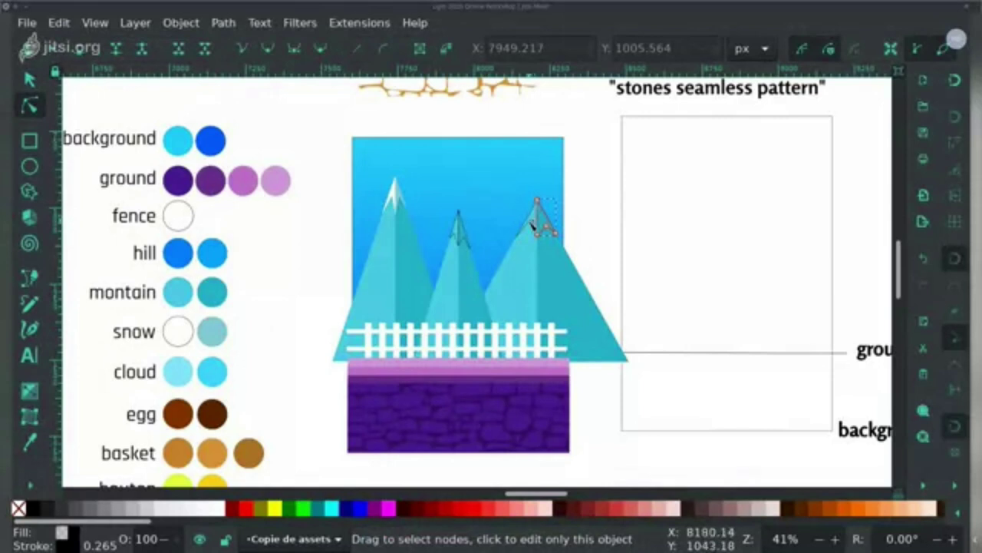
Step: Colour the right peak's snow pieces white and pale blue
left_click(531, 224)
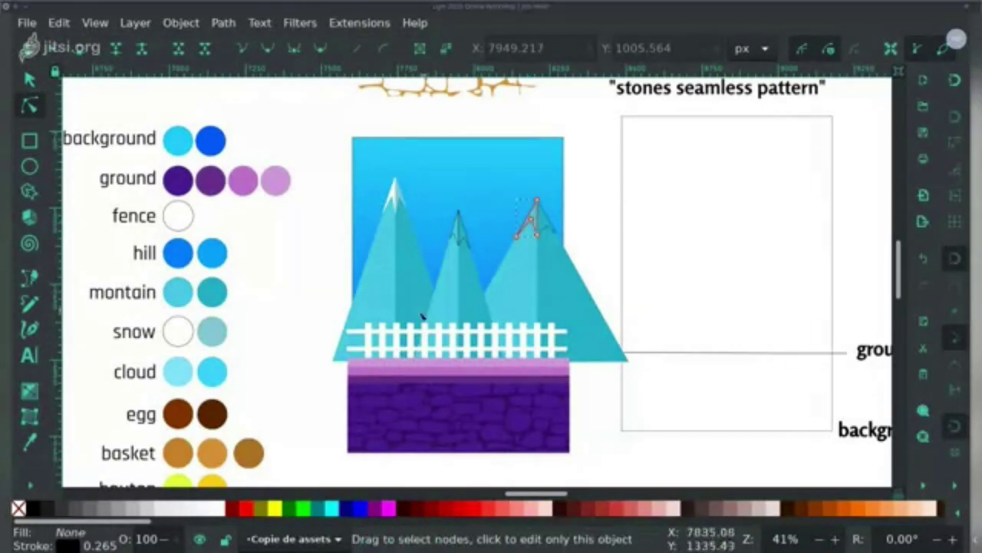
key("d")
left_click(185, 338)
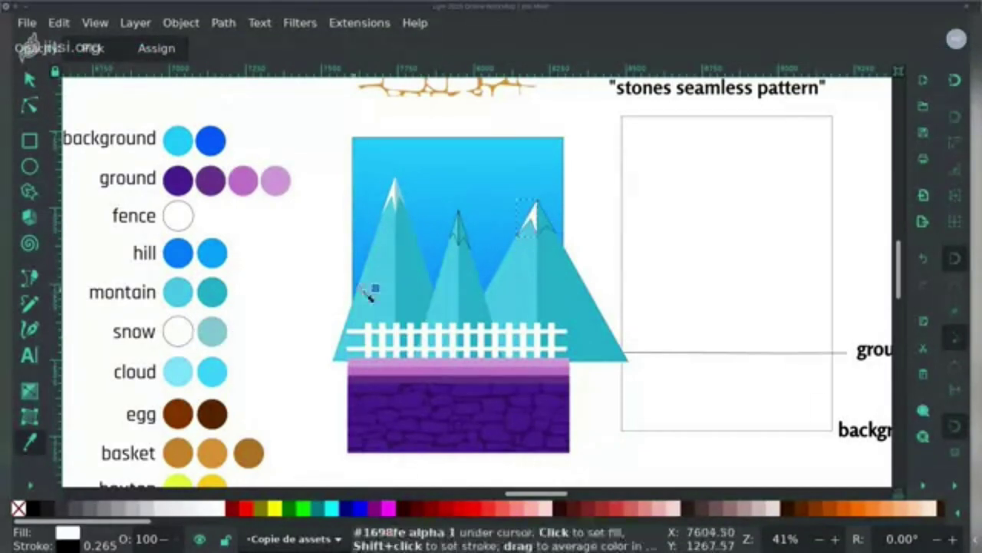
key("n")
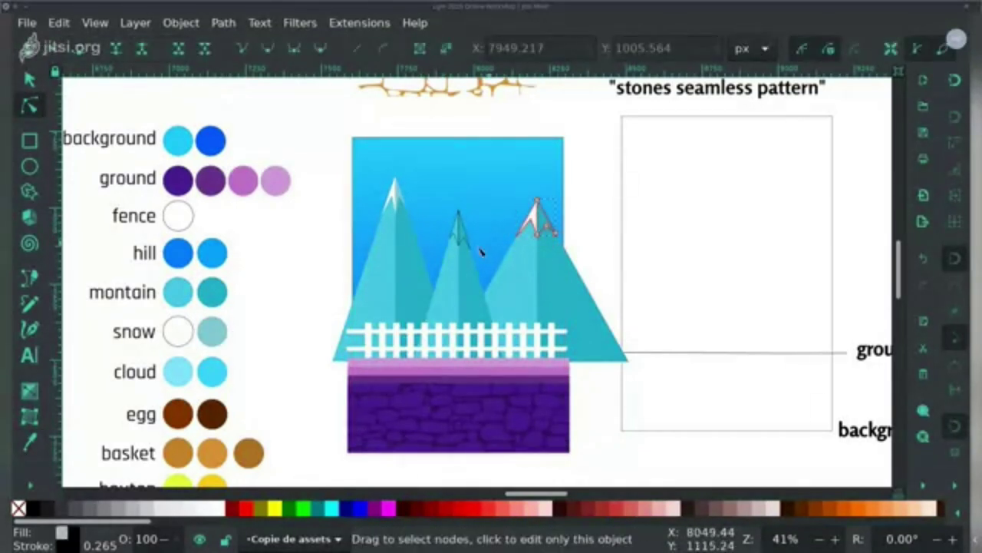
key("d")
left_click(215, 330)
key("n")
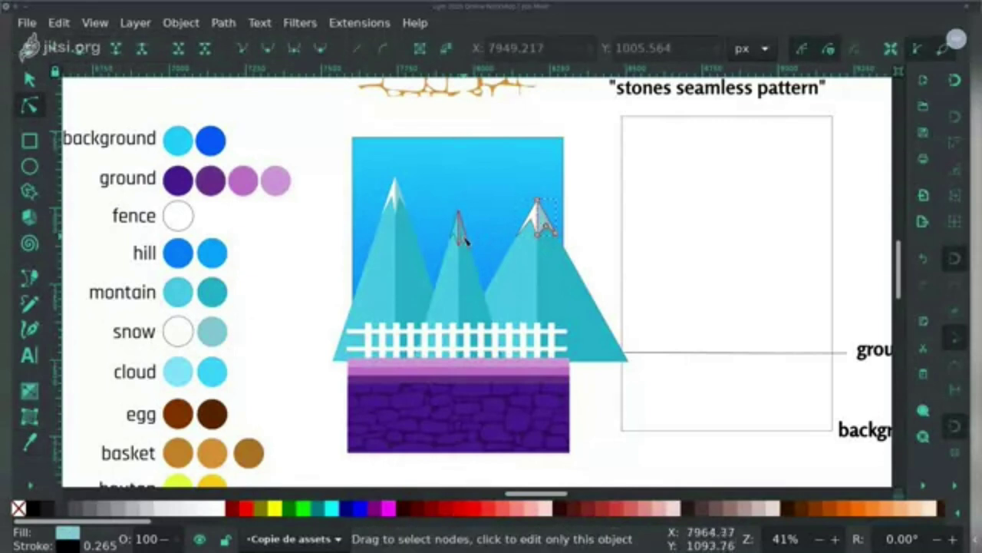
Step: Colour the middle peak's snow pale blue and white, then select all four snow caps
left_click(466, 241)
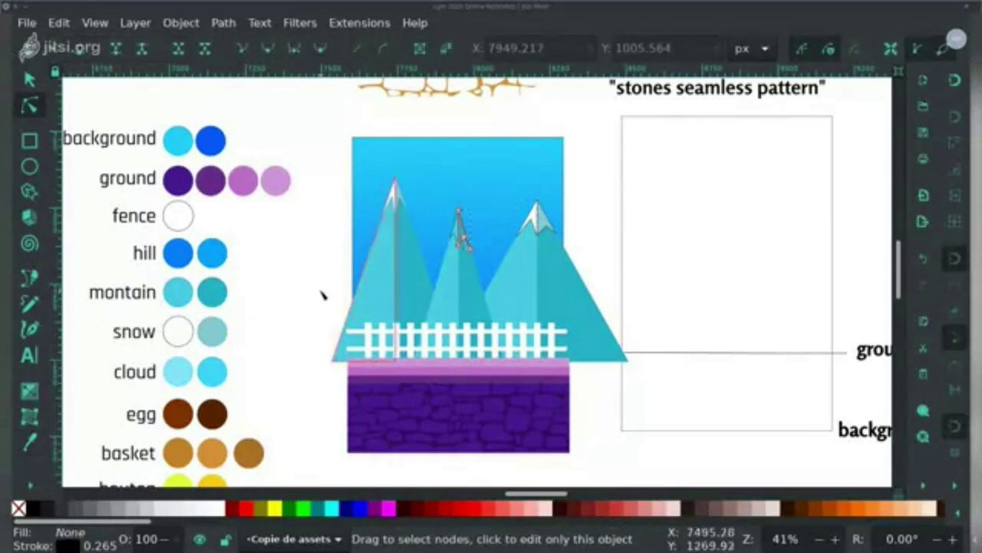
key("d")
left_click(220, 333)
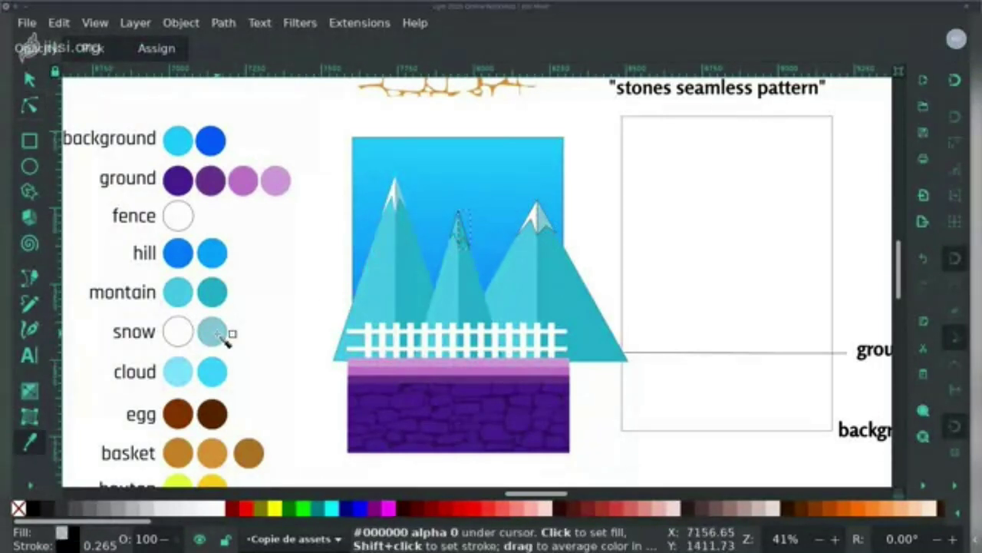
key("n")
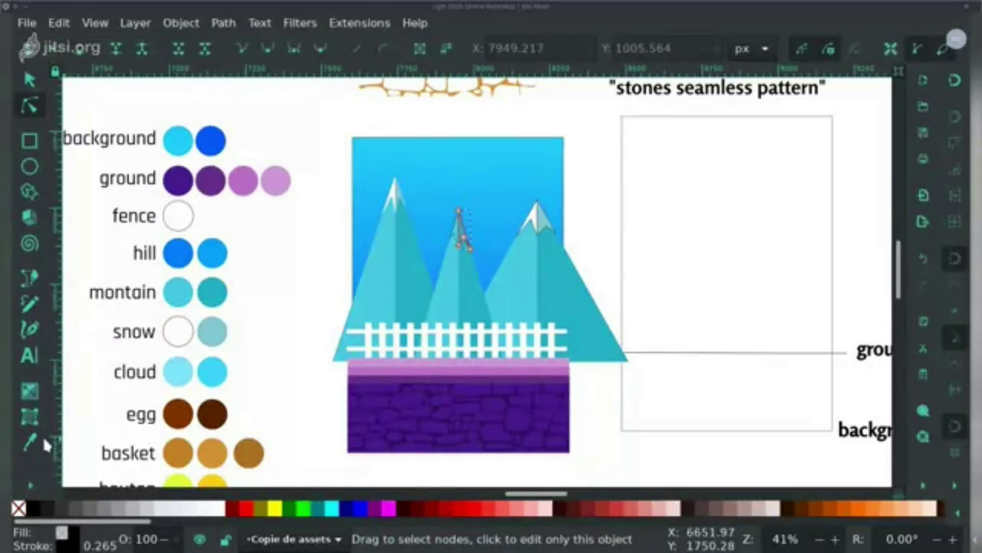
key("d")
left_click(213, 330)
key("n")
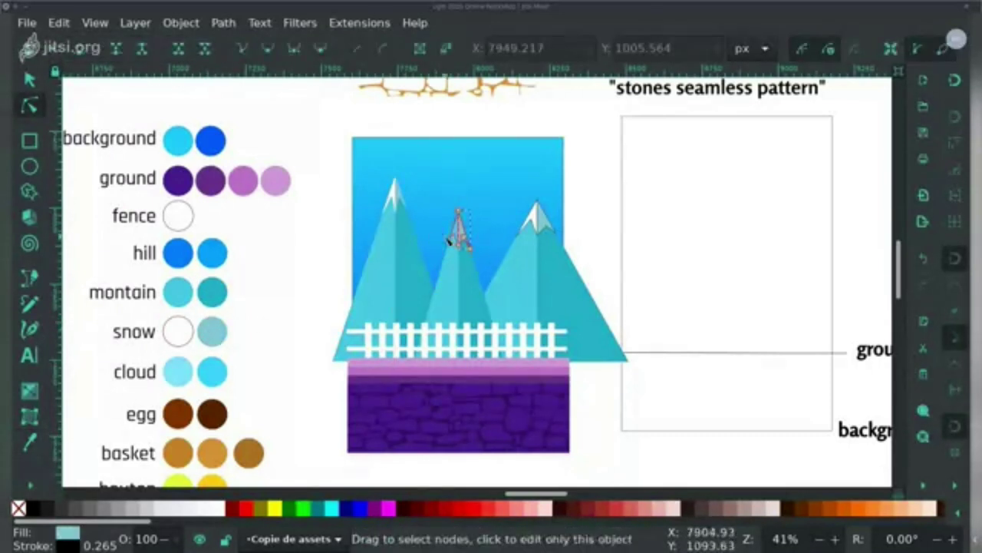
key("d")
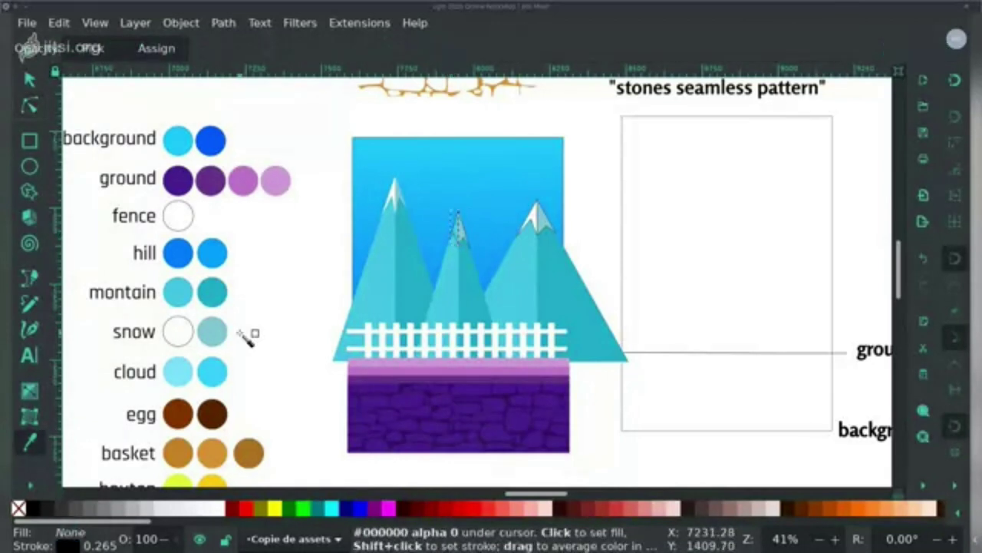
left_click(185, 331)
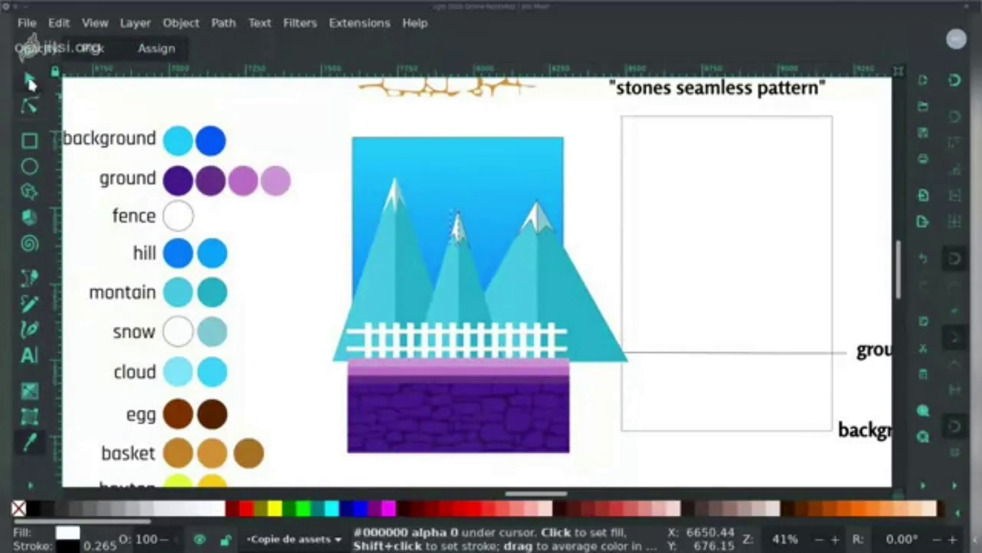
left_click(29, 83)
left_click_drag(609, 184, 412, 299)
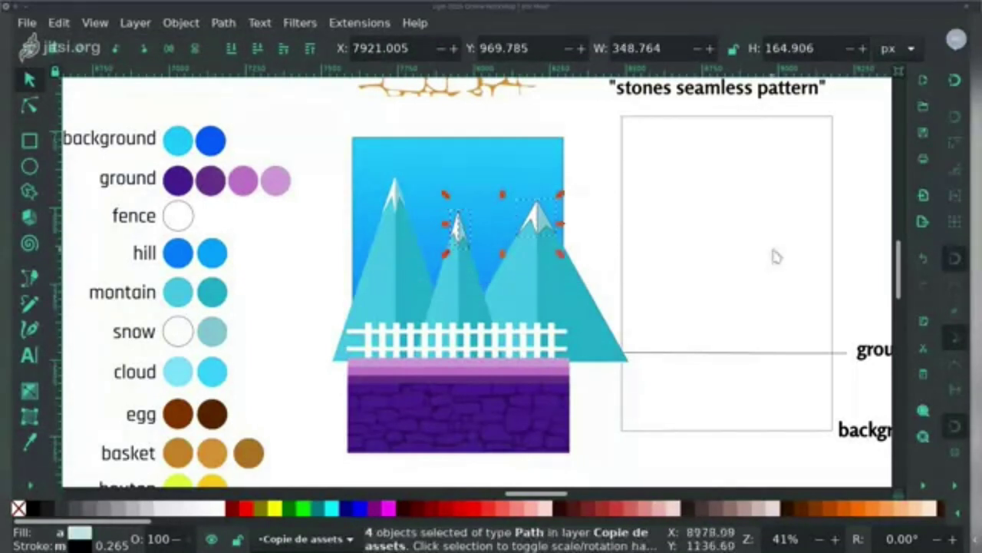
Step: Open Fill and Stroke from the canvas context menu and select the lightest purple ground circle
right_click(929, 492)
left_click(878, 423)
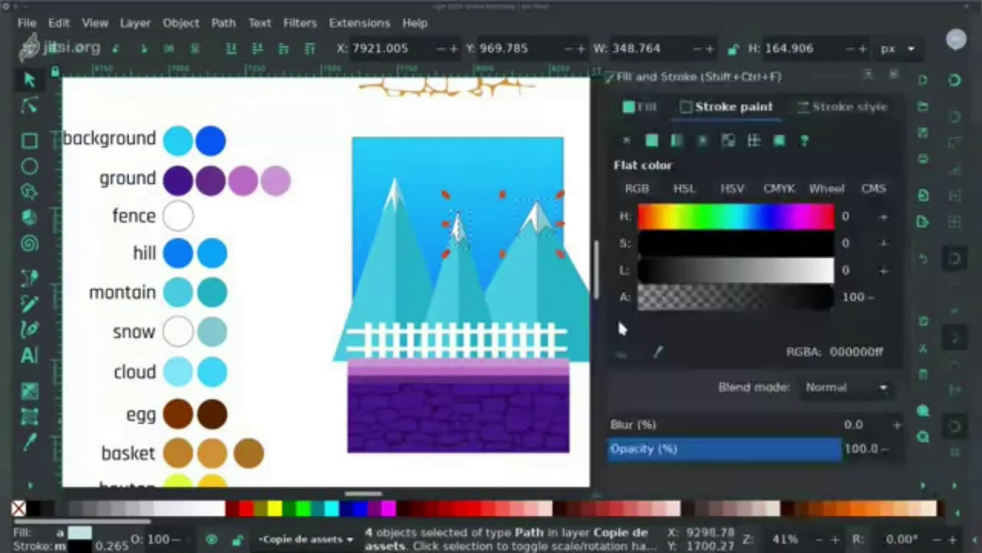
mouse_move(544, 285)
left_mouse_down()
mouse_move(302, 240)
mouse_move(565, 296)
mouse_move(488, 280)
left_mouse_up()
left_click(396, 212)
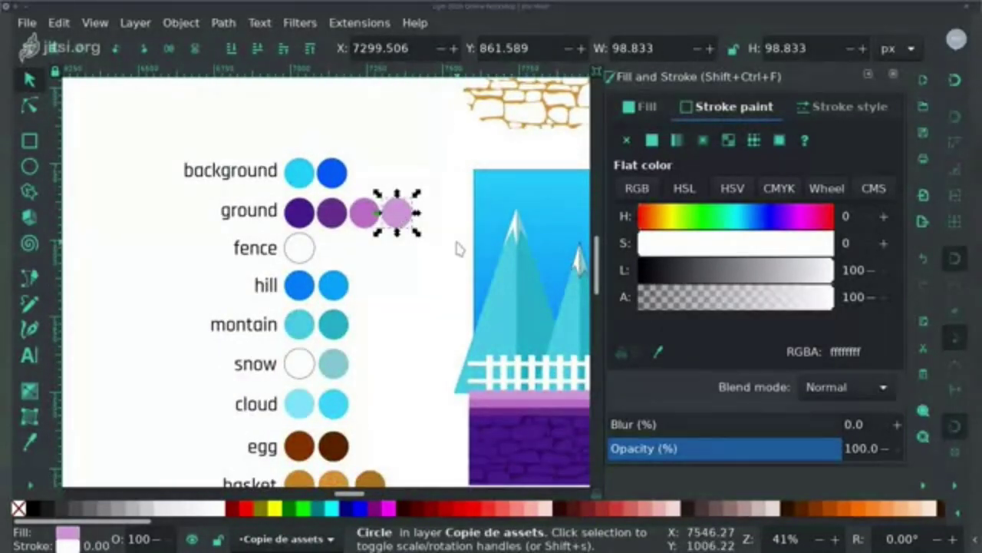
Step: Switch the palette to Auto and convert the lightest purple circle's fill into a swatch
left_click(959, 513)
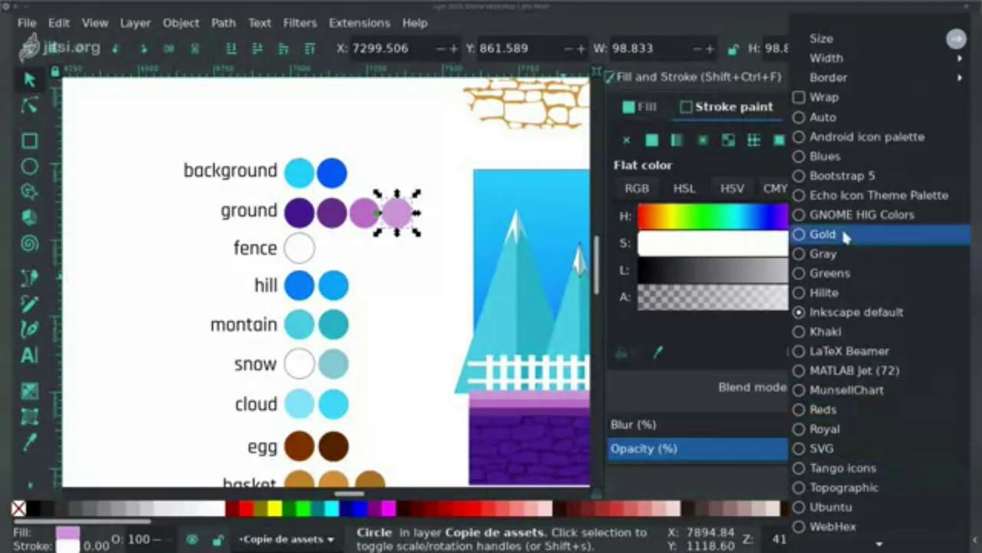
left_click(832, 121)
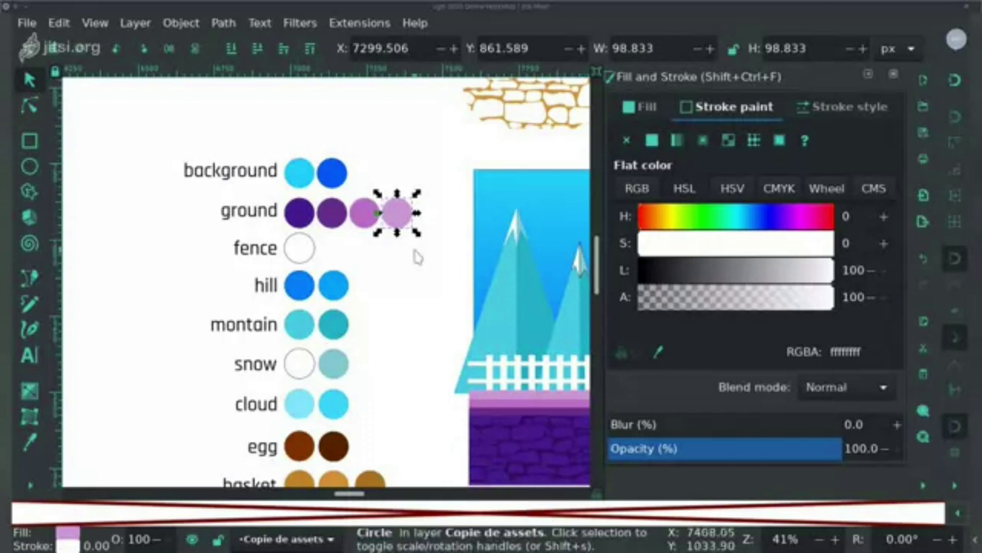
left_click(397, 212)
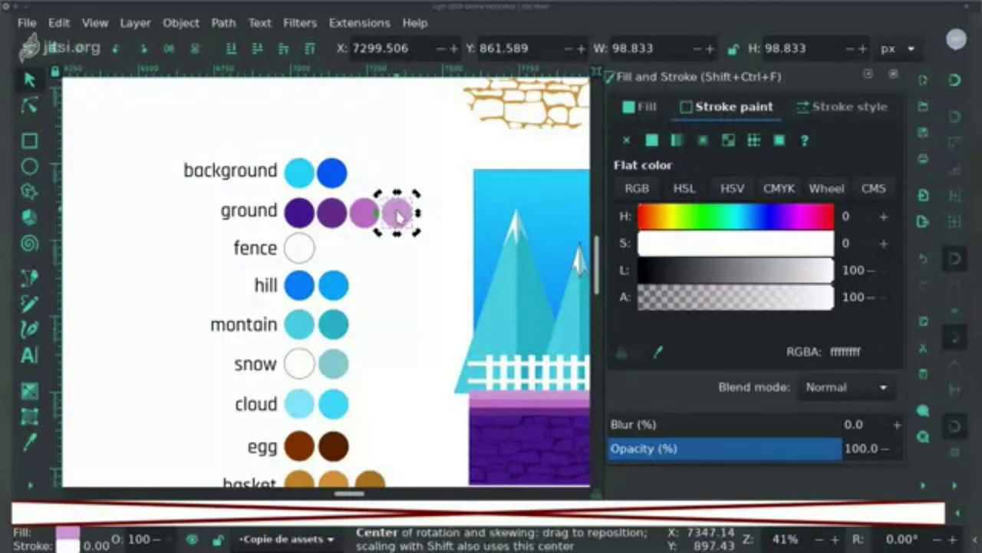
left_click(778, 142)
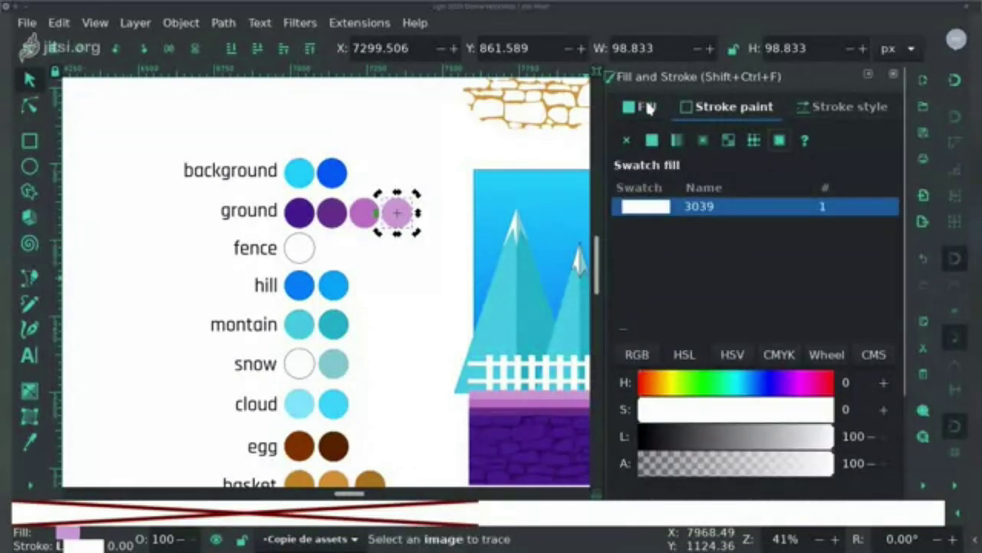
left_click(649, 108)
left_click(780, 114)
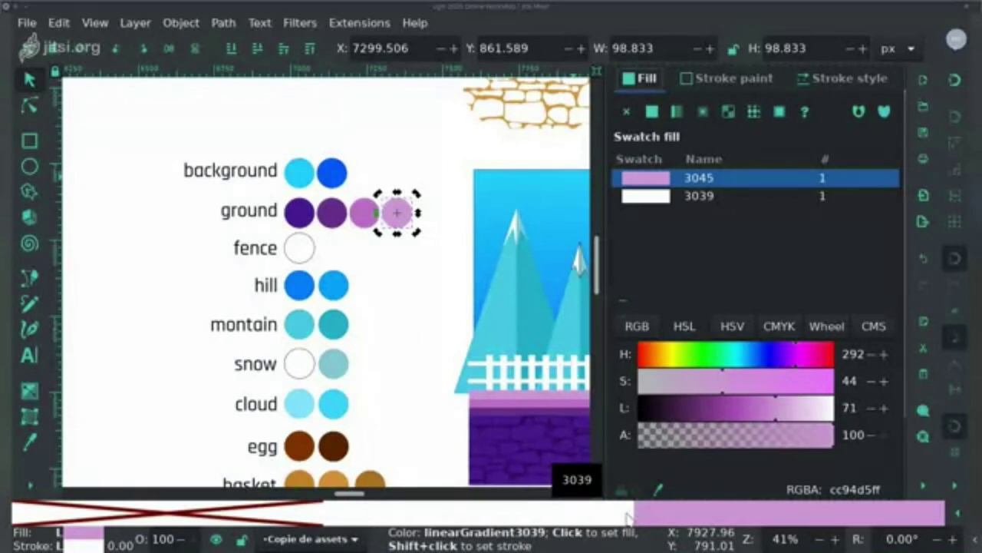
Step: Convert the third, second and darkest ground circles' fills into swatches
left_click(361, 219)
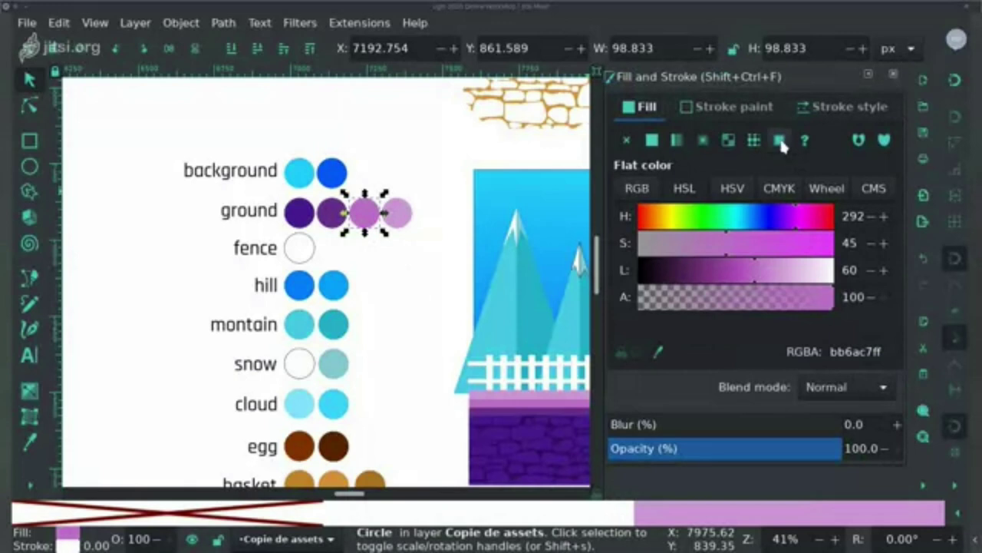
left_click(780, 142)
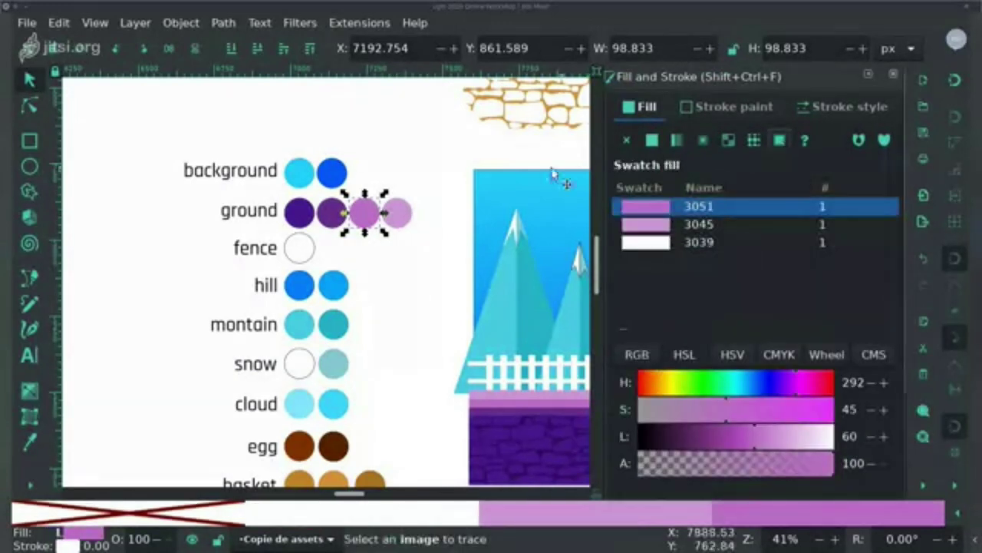
left_click(328, 215)
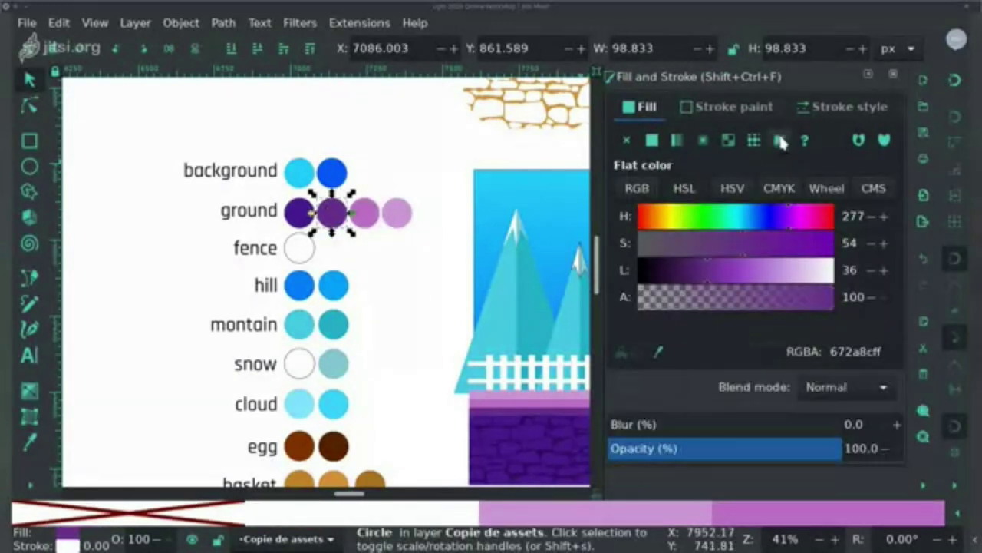
left_click(781, 142)
left_click(299, 213)
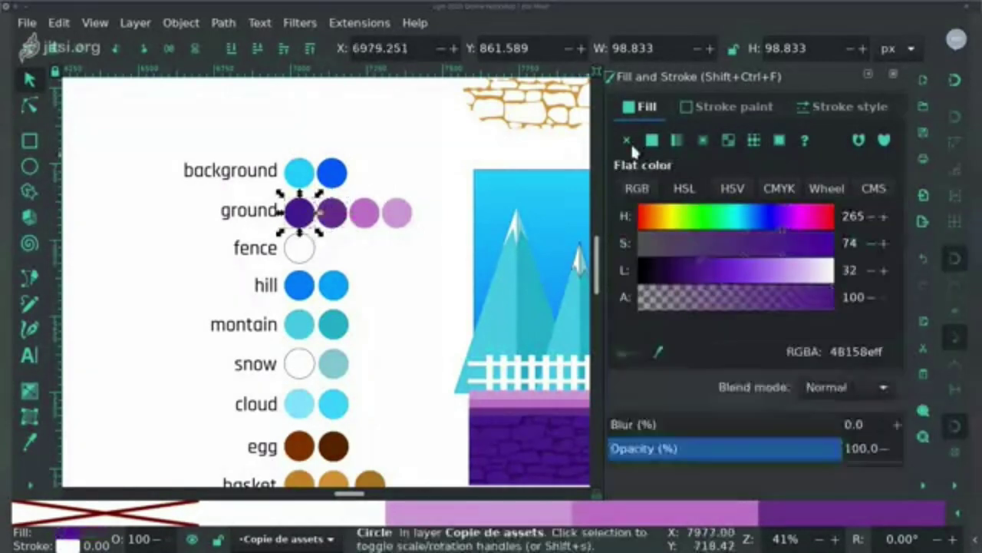
left_click(782, 140)
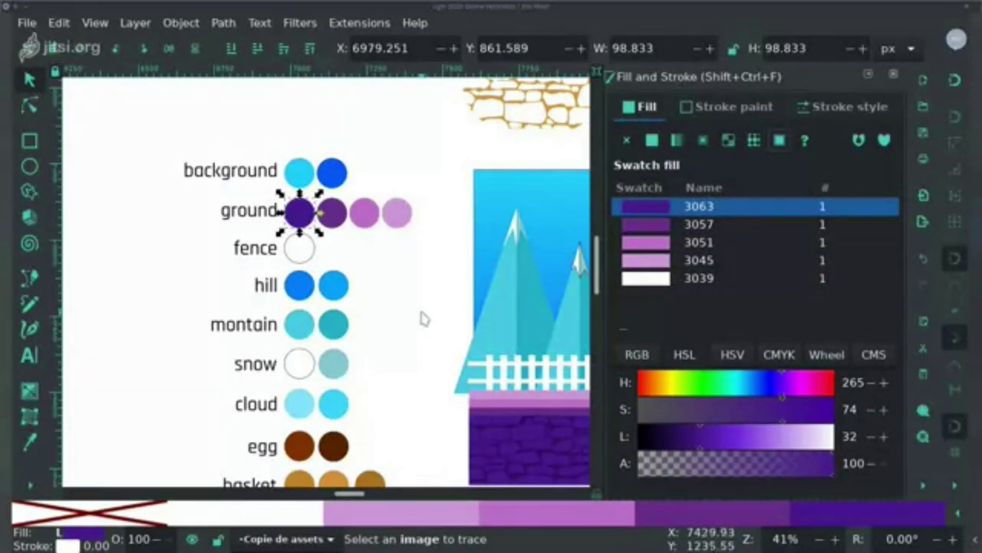
scroll(400, 321, "right", 6)
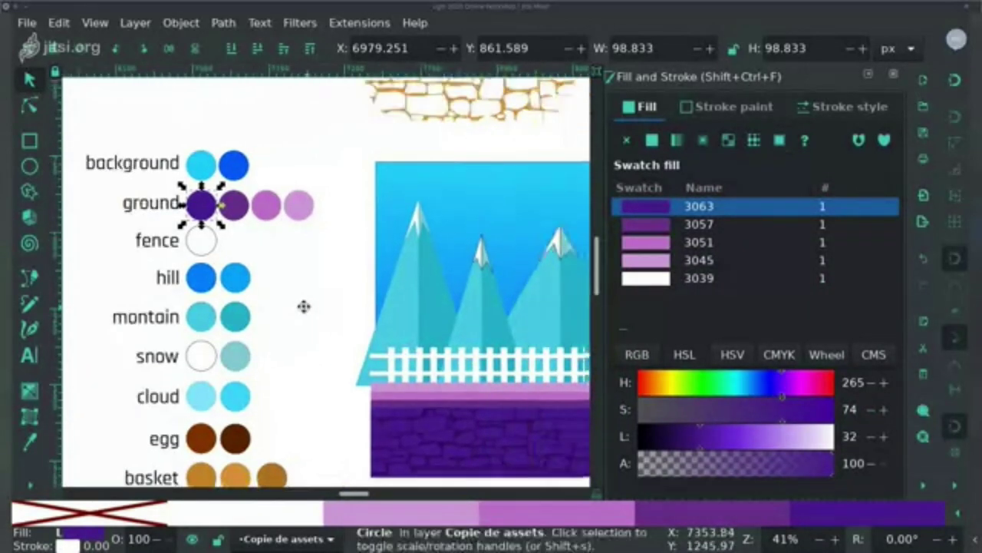
left_click_drag(564, 221, 423, 284)
left_click(734, 107)
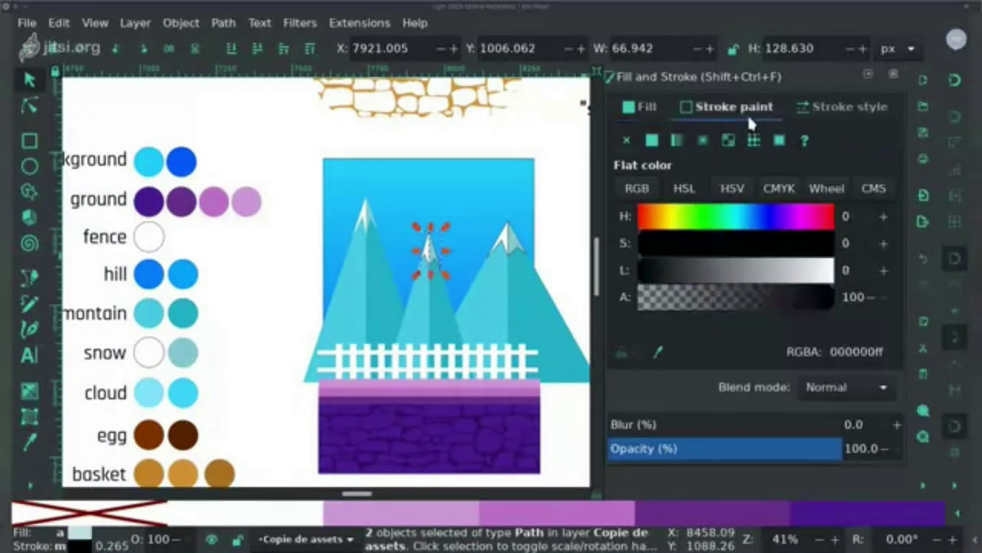
left_click(627, 141)
left_click_drag(554, 206, 465, 280)
left_click(625, 142)
left_click(559, 292)
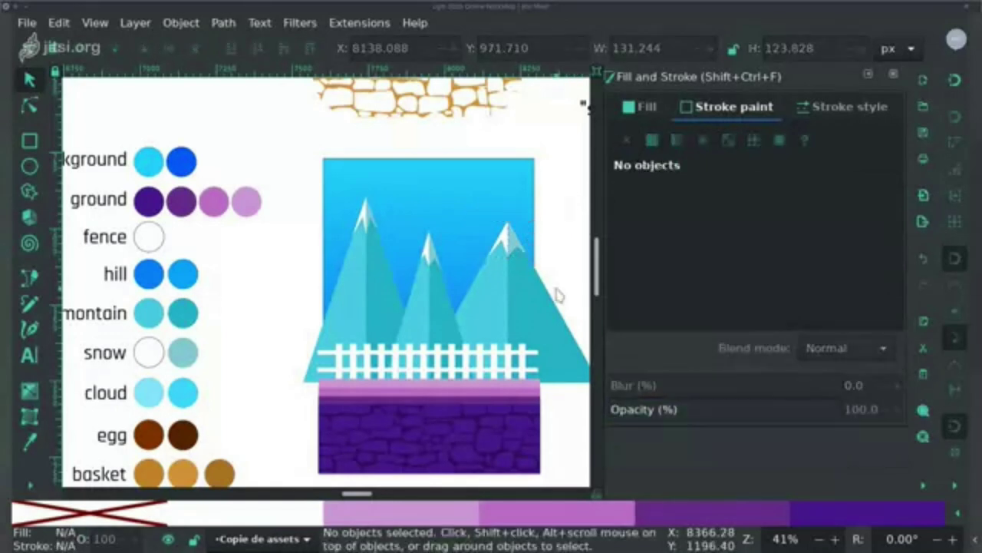
left_click(896, 75)
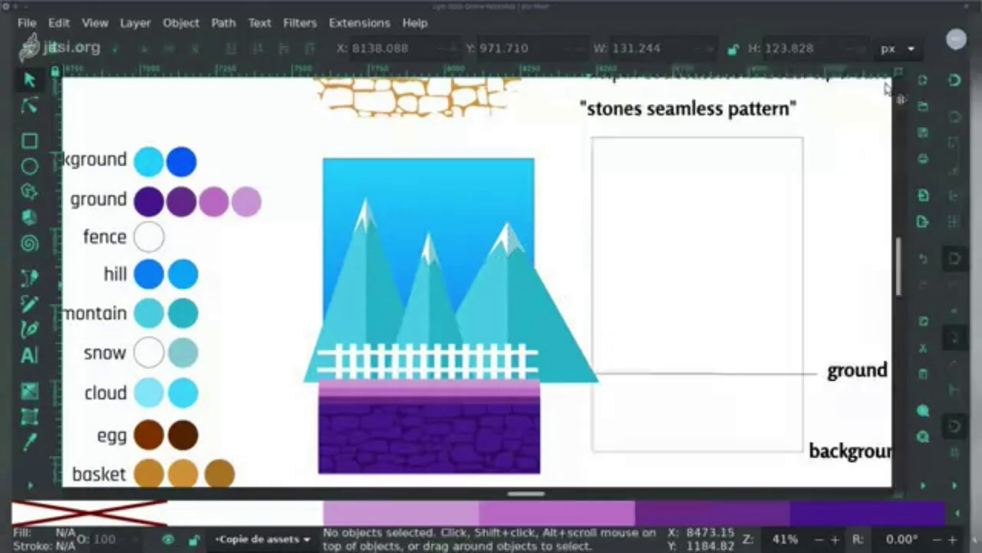
left_click_drag(154, 238, 290, 223)
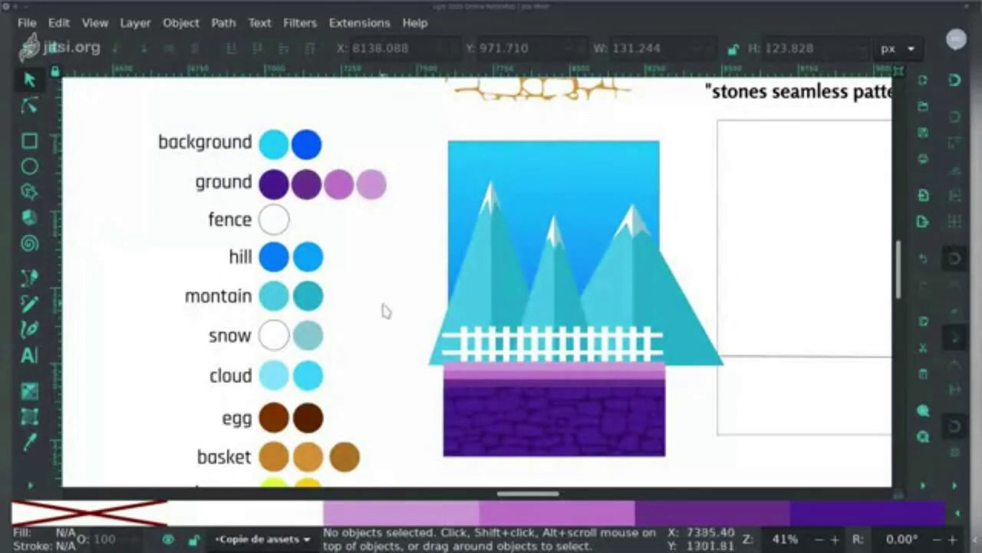
left_click_drag(698, 263, 581, 212)
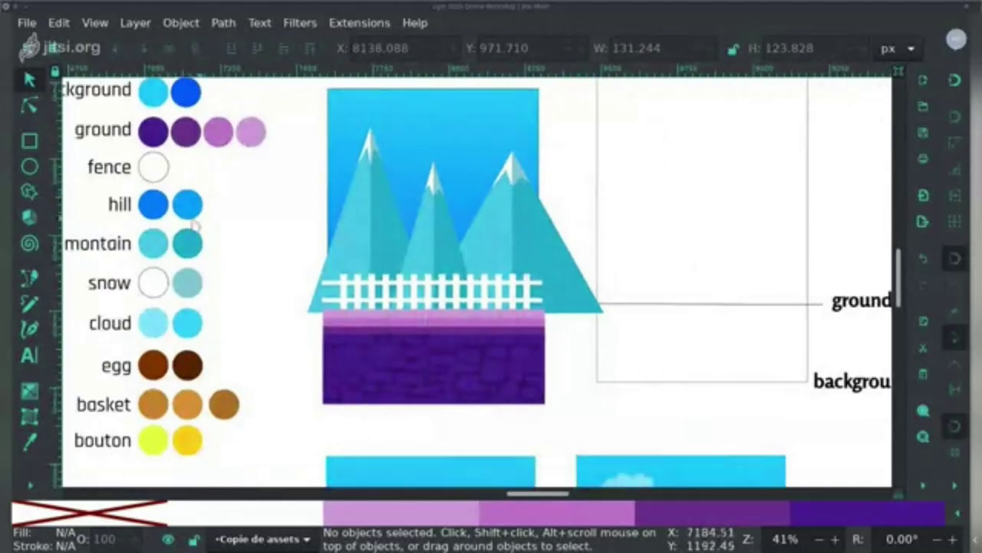
left_click_drag(542, 376, 390, 113)
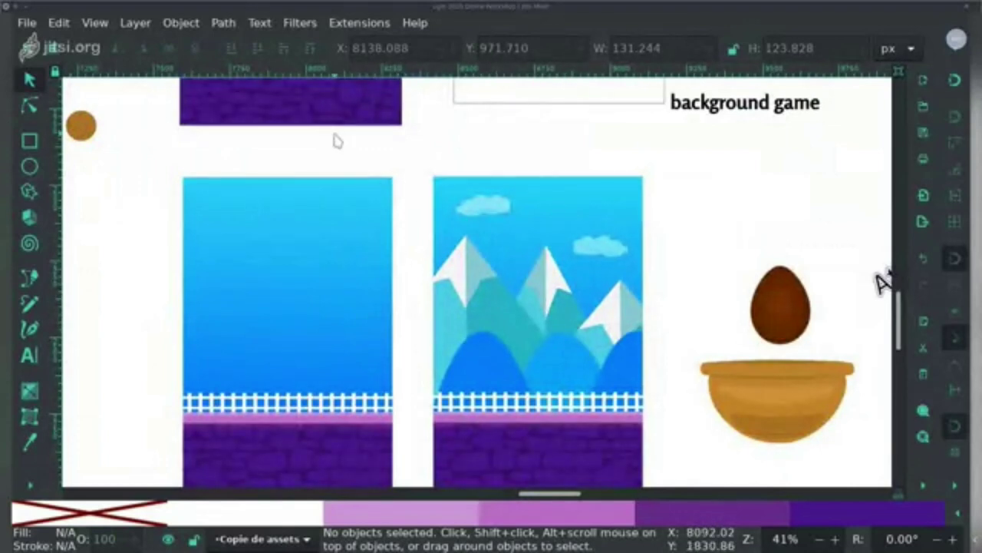
left_click_drag(361, 215, 435, 383)
left_click_drag(393, 214, 458, 305)
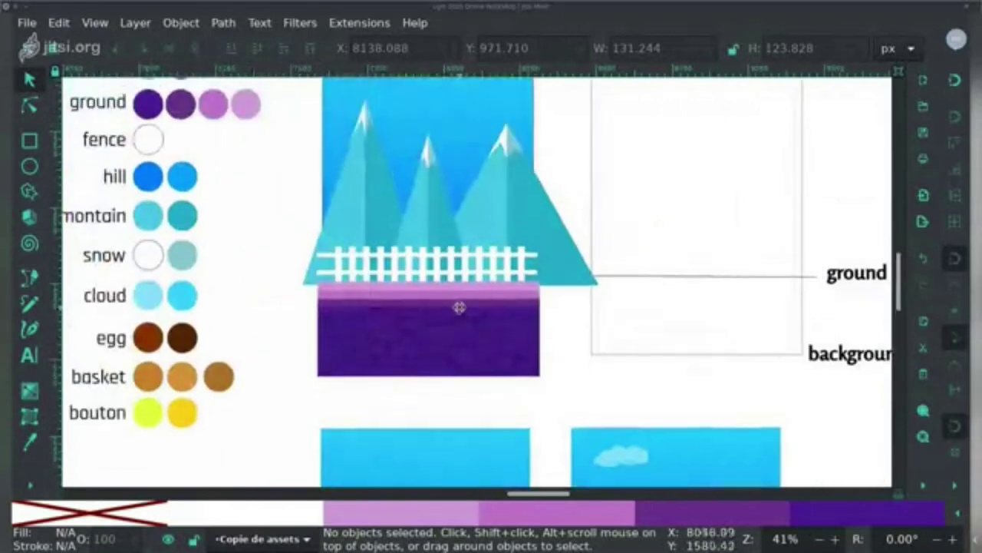
Step: Draw a circle over the fence and ground and fill it with the hill blue
left_click(29, 279)
left_click(29, 166)
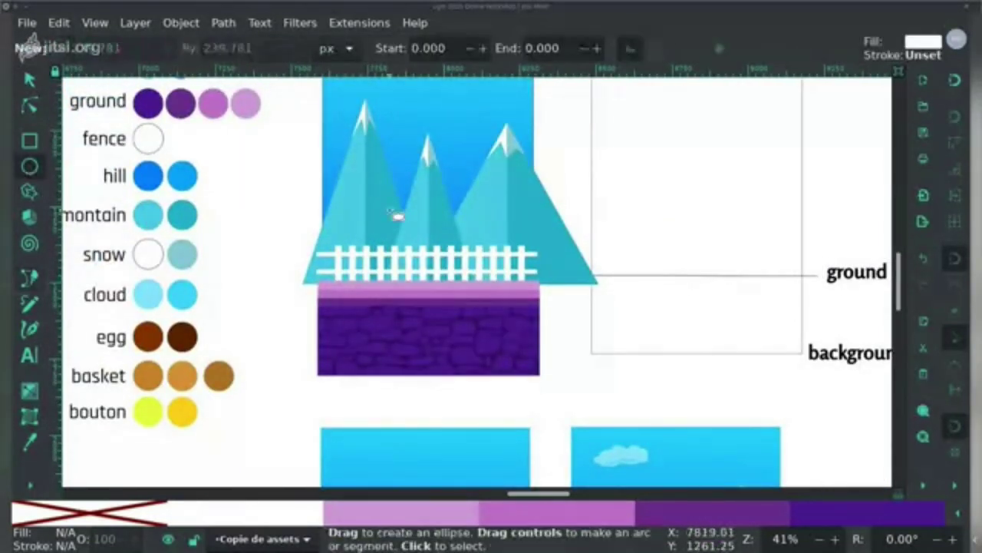
left_click_drag(343, 194, 459, 314)
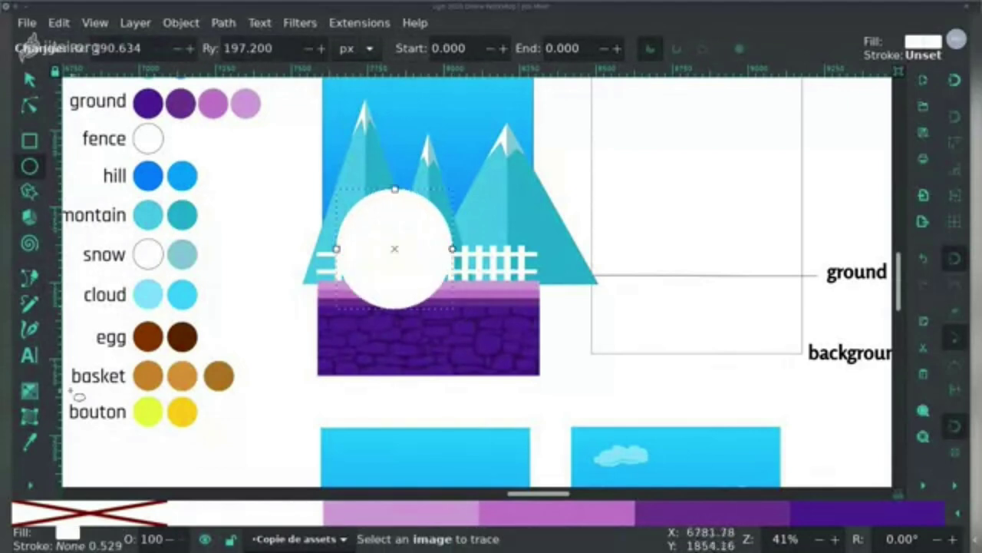
left_click(31, 445)
left_click(154, 175)
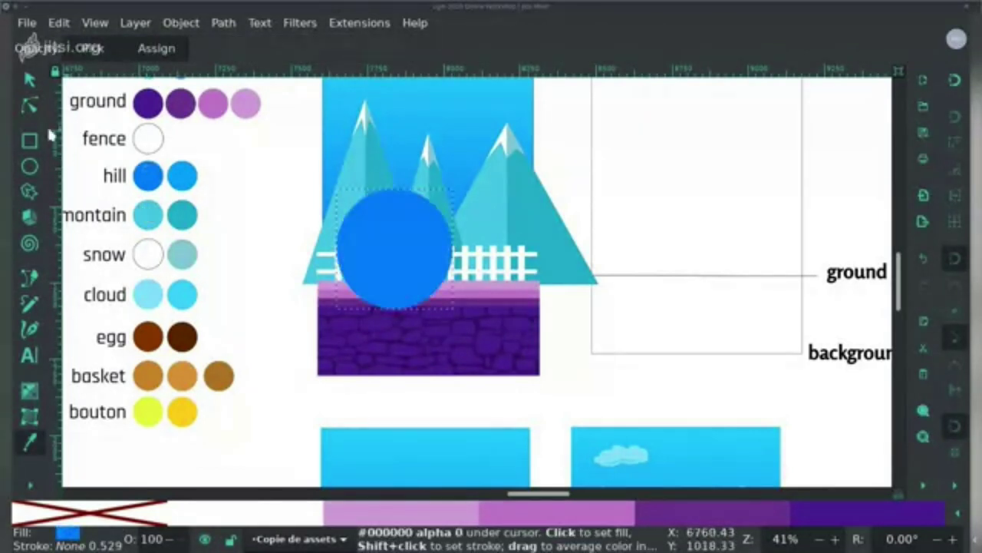
Step: Convert the circle to a path and pull its bottom node up onto the ground strip
left_click(30, 106)
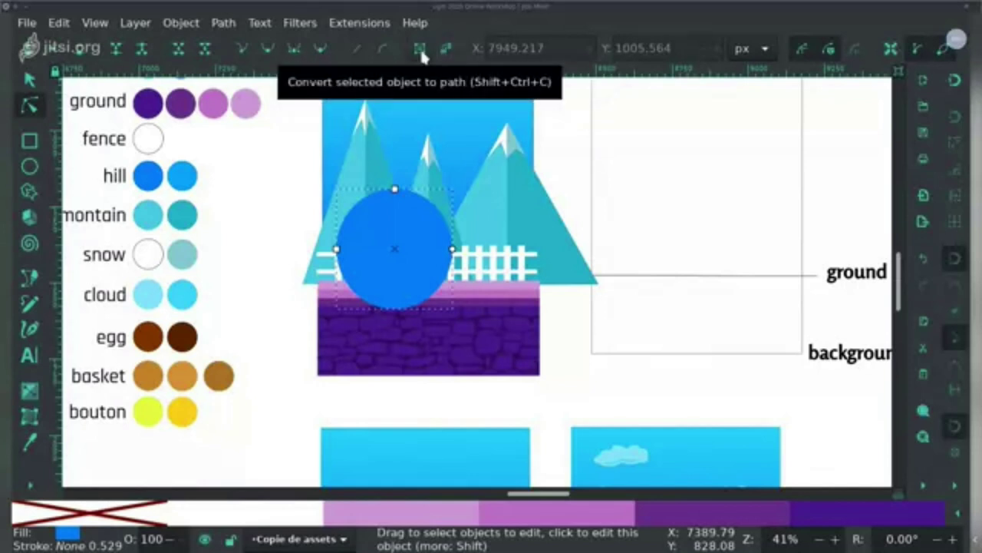
left_click(420, 48)
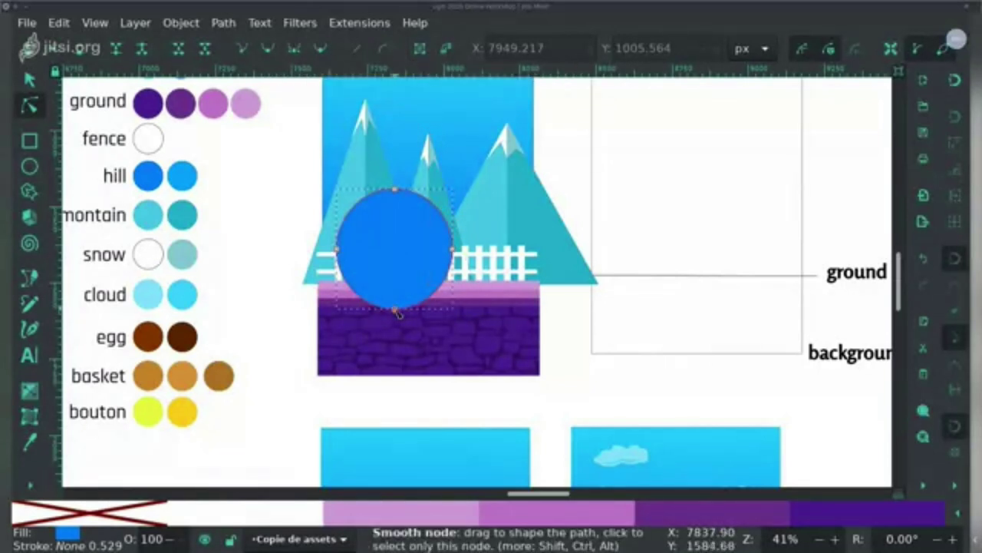
left_click_drag(395, 310, 393, 290)
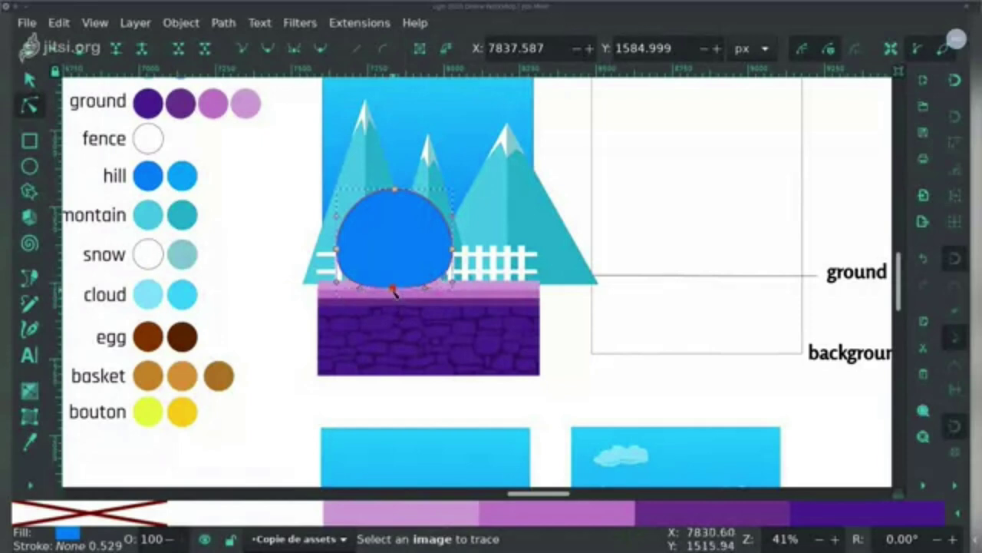
Step: Drag the blue blob's nodes into a rounded hill with a wide base and move it left
left_click_drag(338, 252, 320, 281)
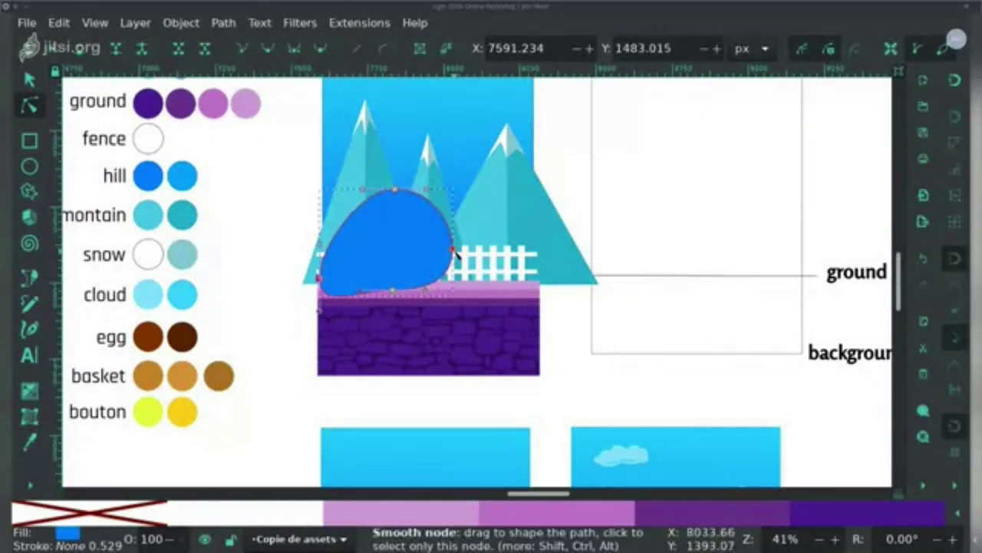
left_click_drag(456, 254, 456, 281)
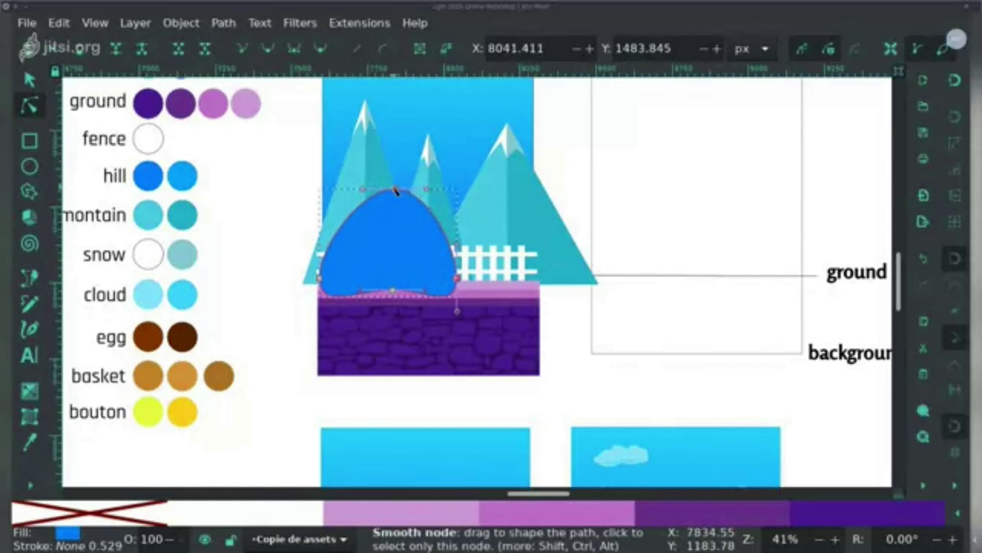
left_click_drag(395, 192, 387, 192)
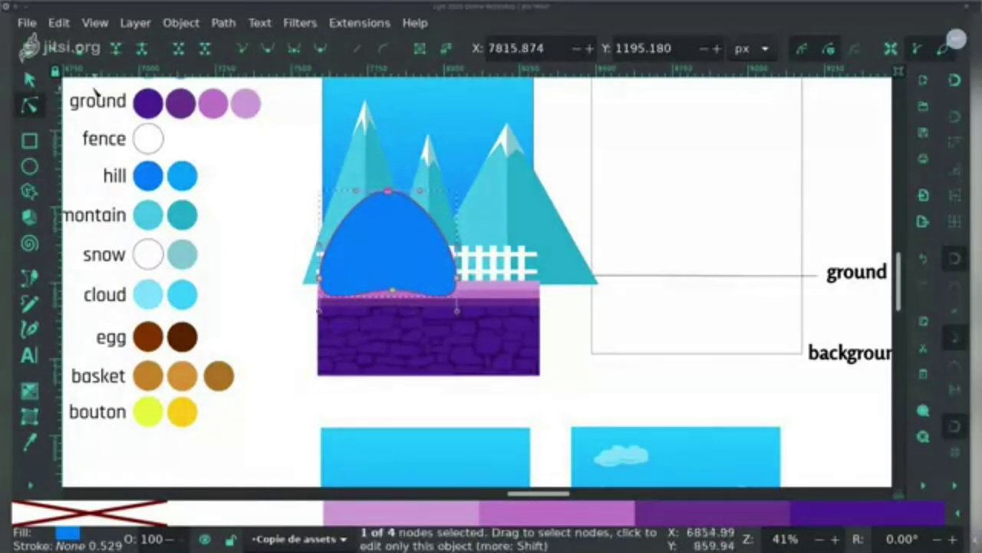
left_click(27, 82)
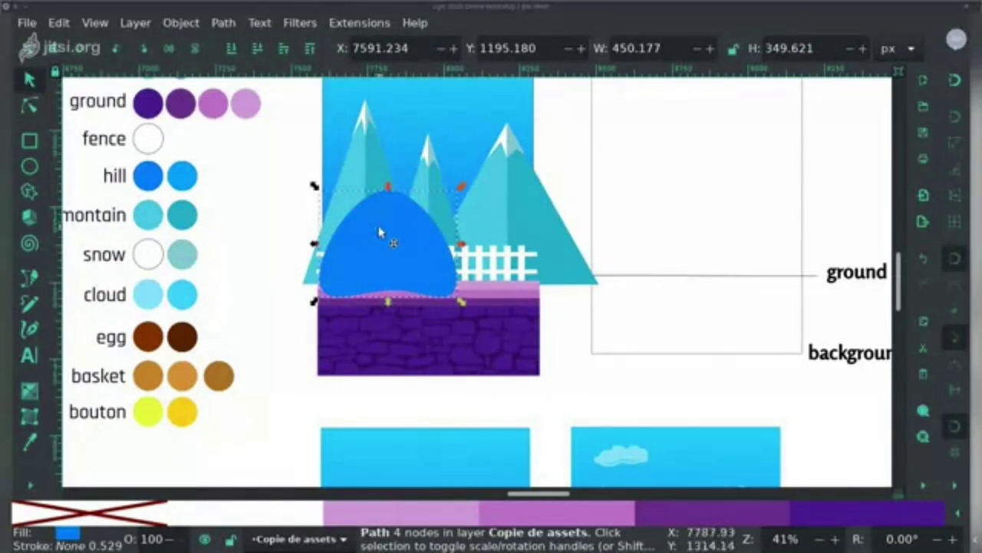
left_click_drag(397, 248, 367, 241)
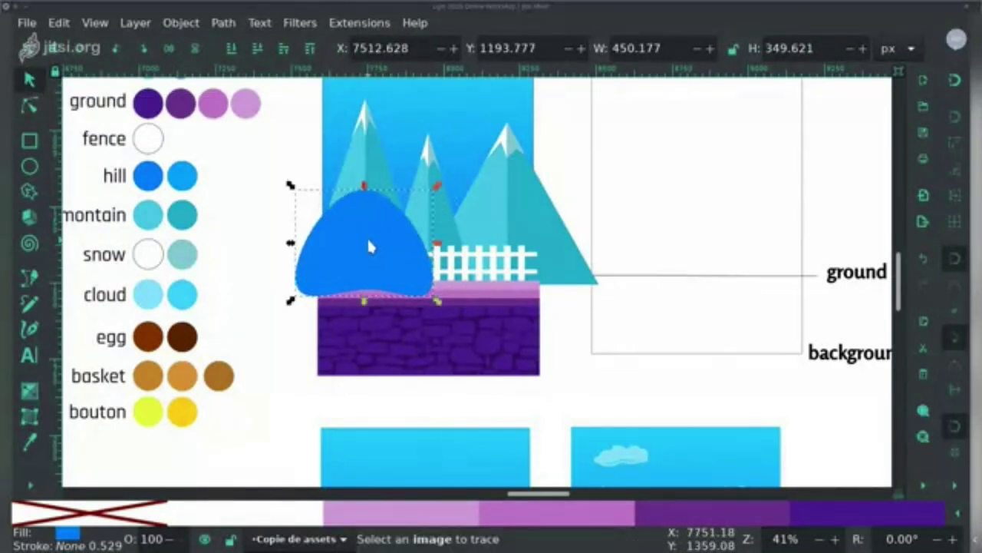
Step: Make two copies of the hill, one dragged out to the right, forming a row of three
key("shift")
key("ctrl")
left_click_drag(376, 254, 546, 256)
key("ctrl+d")
Step: Fill the left and right hills with the lighter hill blue swatch
left_click(451, 224)
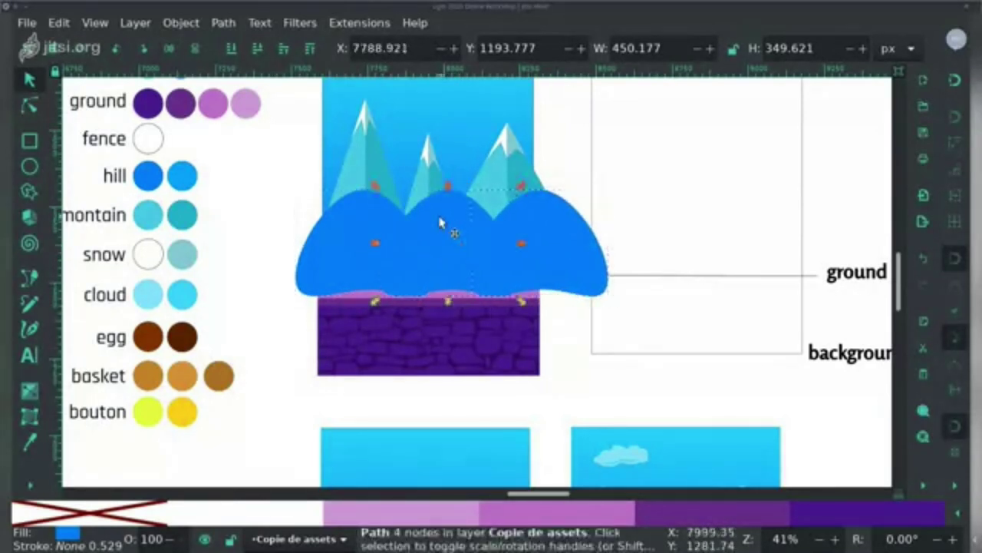
key("d")
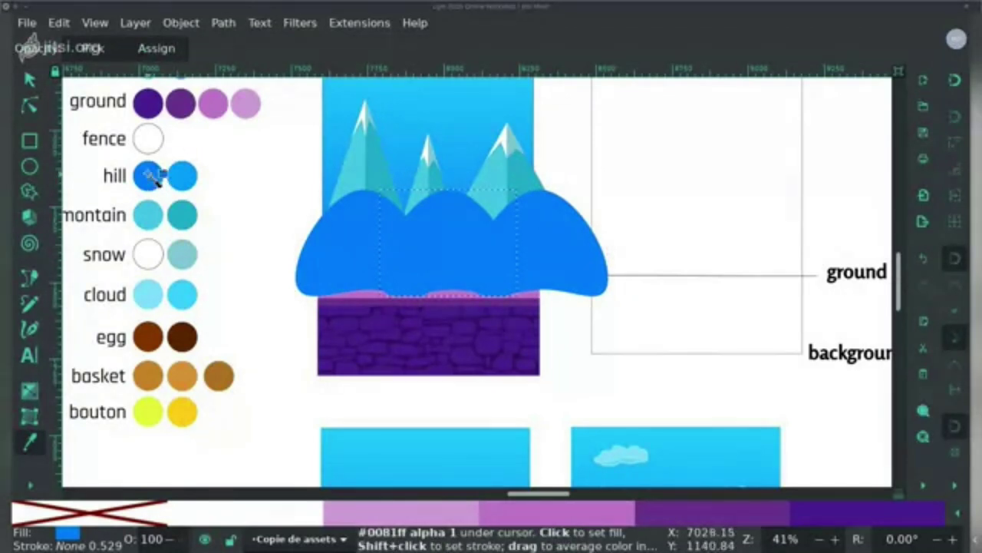
key("s")
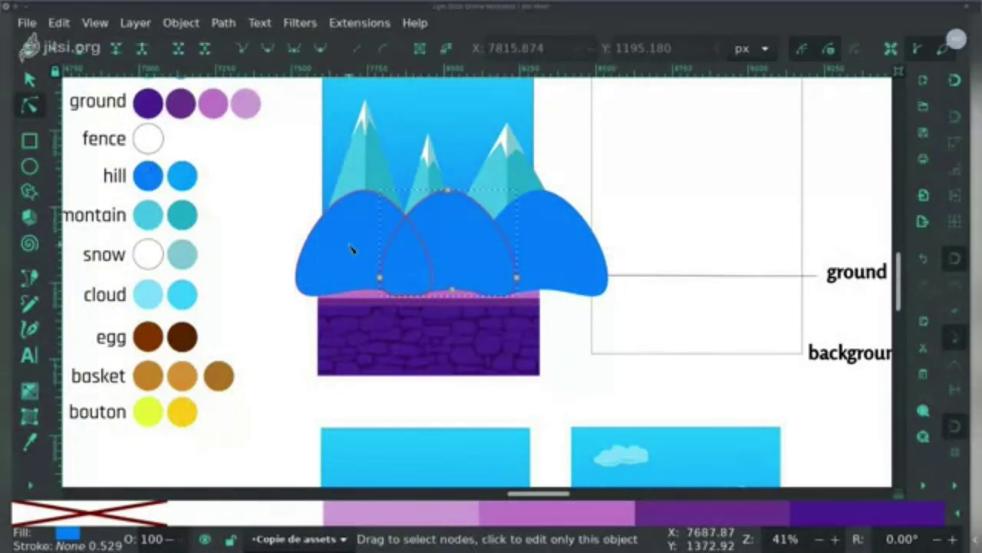
left_click(351, 248)
key("d")
left_click(192, 178)
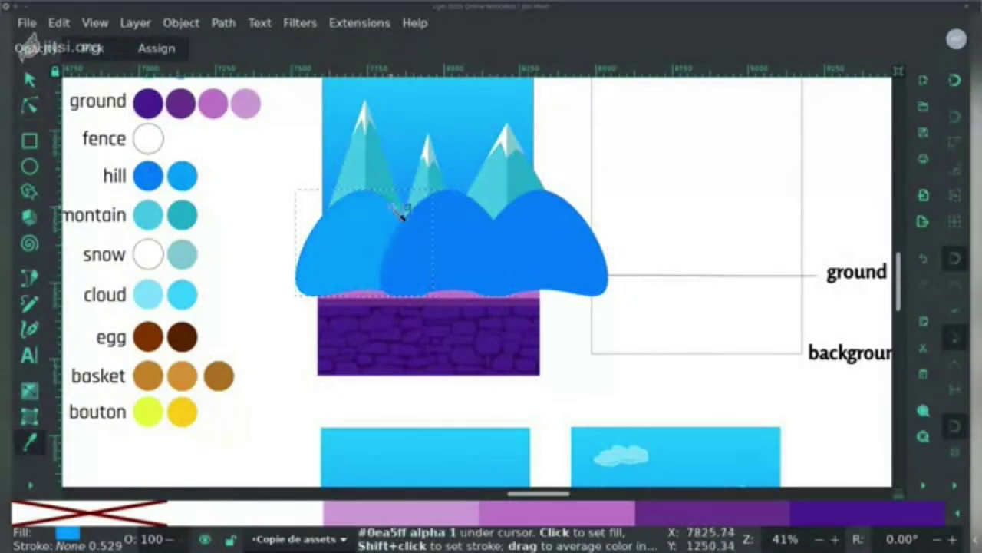
key("s")
left_click(555, 225)
key("d")
left_click(192, 179)
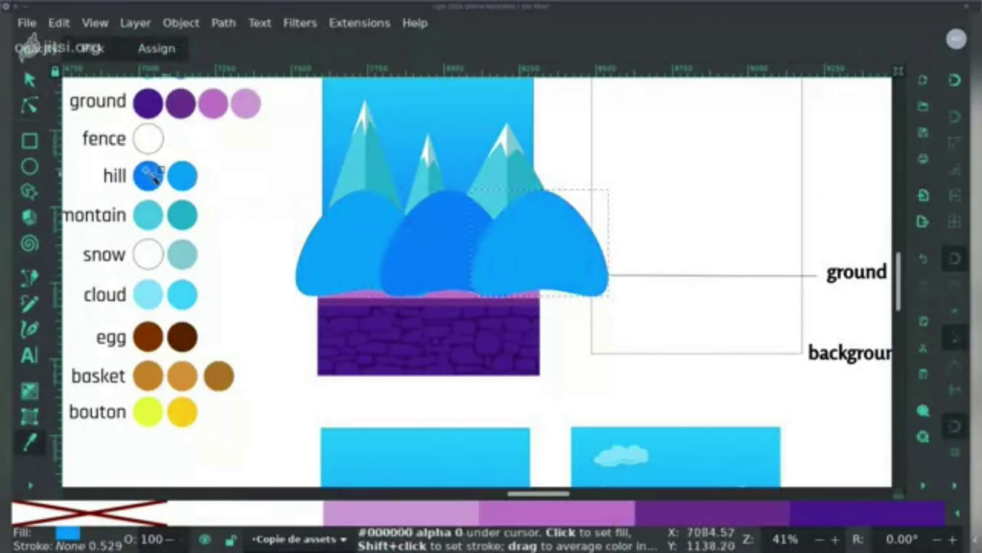
Step: Overlap the three hills and stretch the middle hill taller
left_click(30, 80)
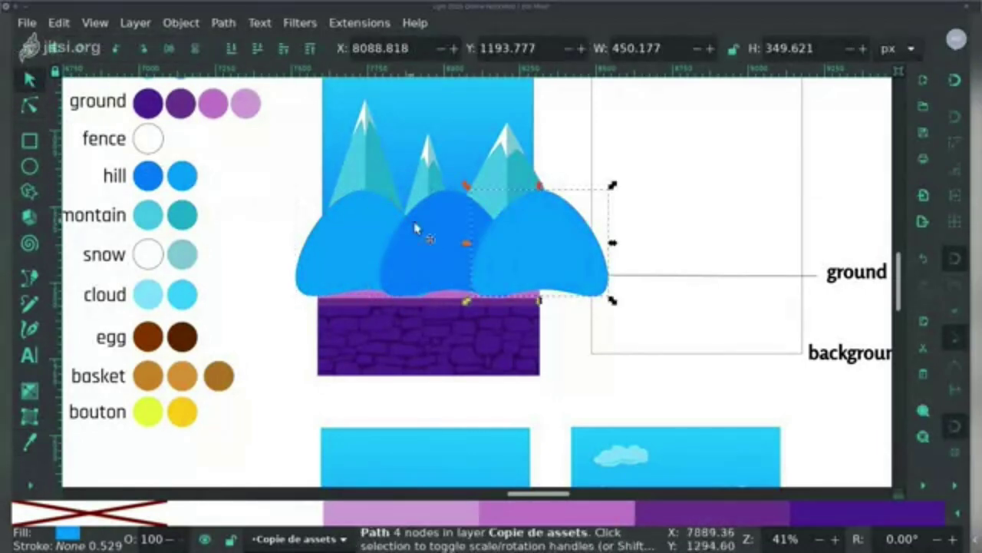
left_click_drag(537, 221, 360, 222)
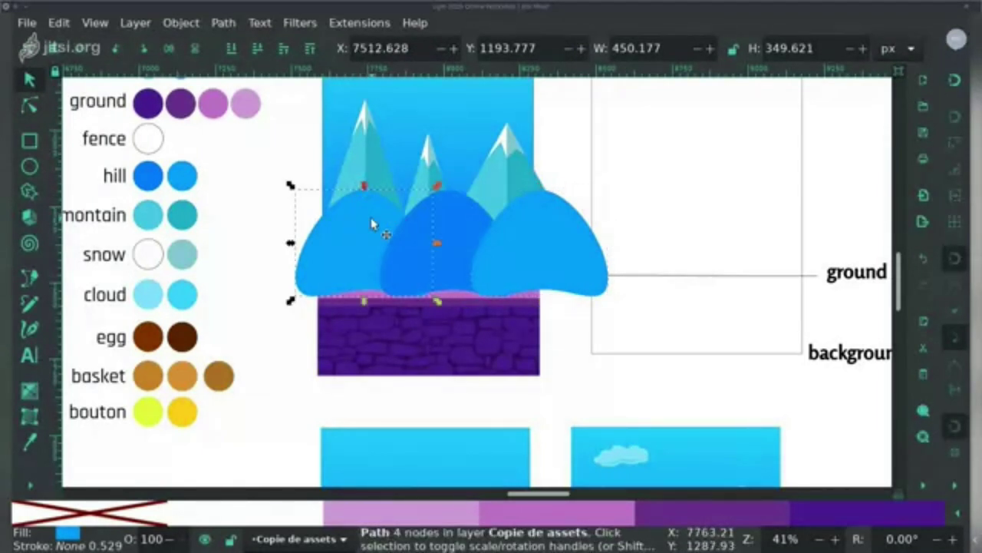
left_click_drag(386, 241, 391, 240)
left_click(449, 233)
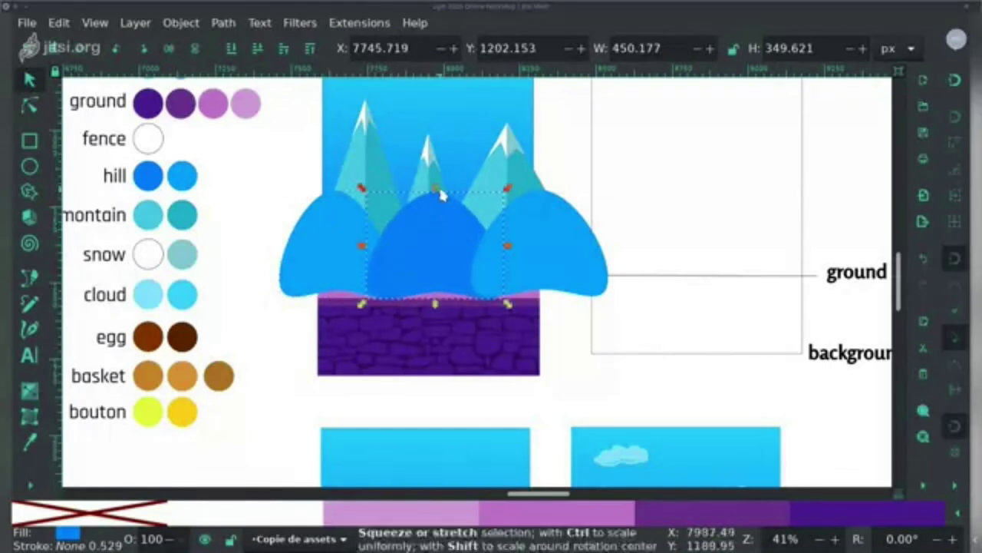
left_click_drag(437, 193, 436, 166)
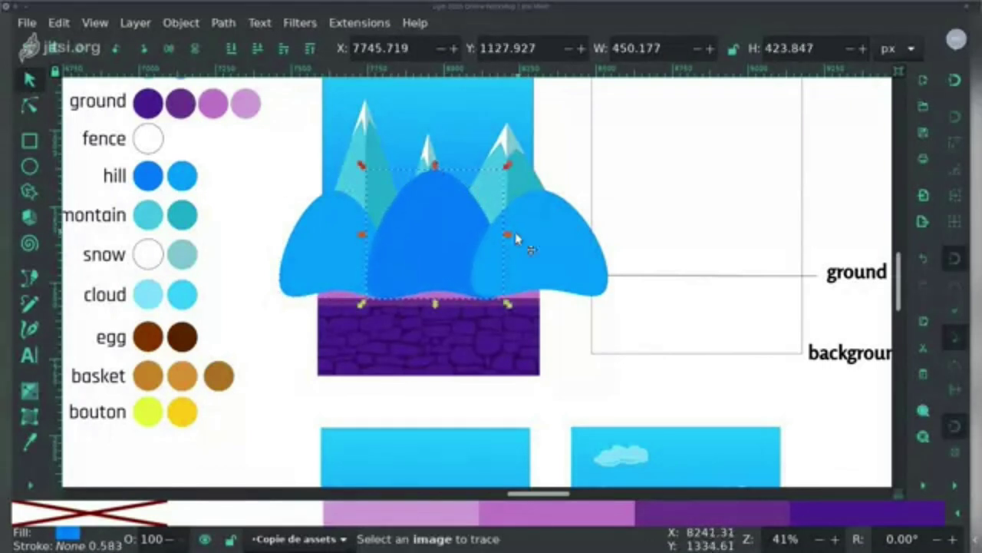
left_click_drag(516, 240, 501, 238)
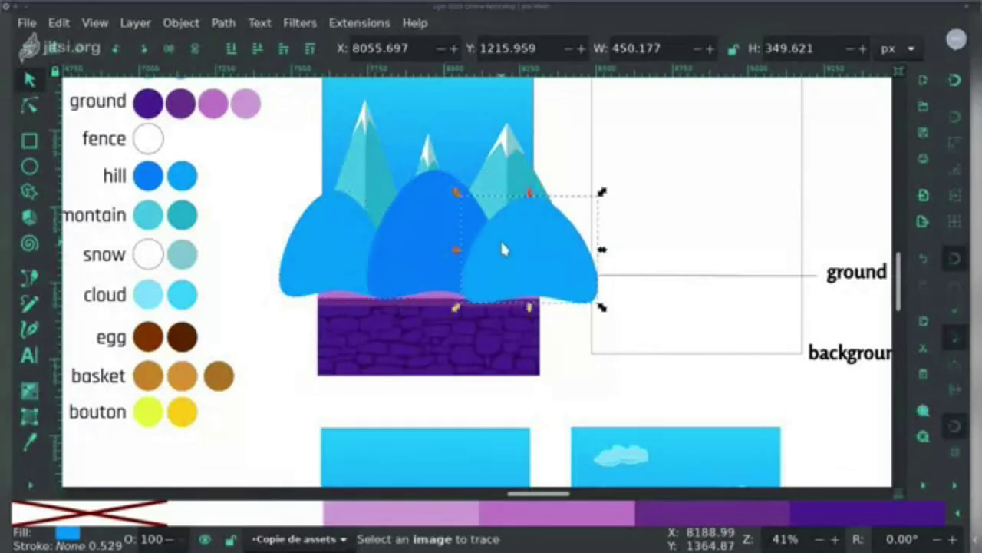
Step: Lower the right, middle and left hills behind the white fence
left_click(259, 54)
left_click(259, 54)
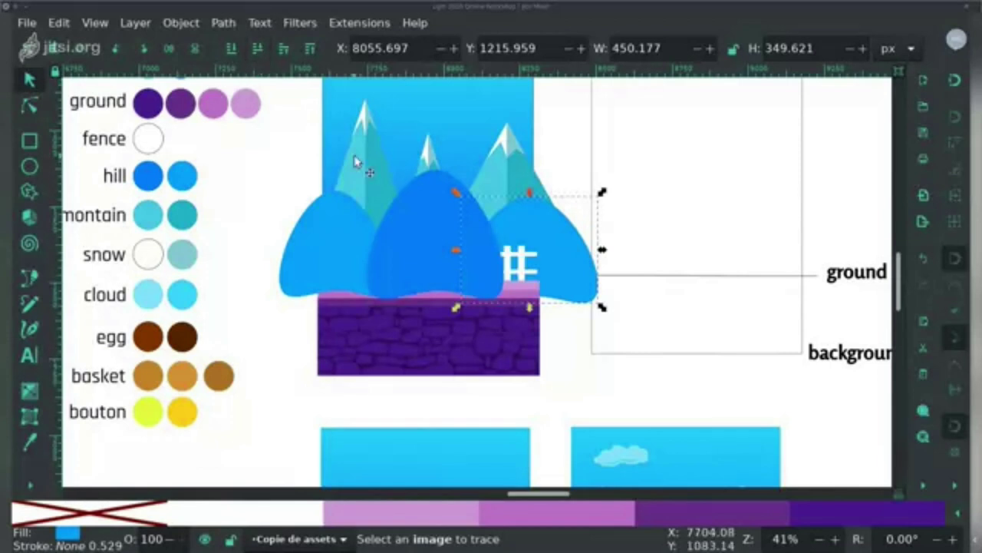
left_click(427, 205)
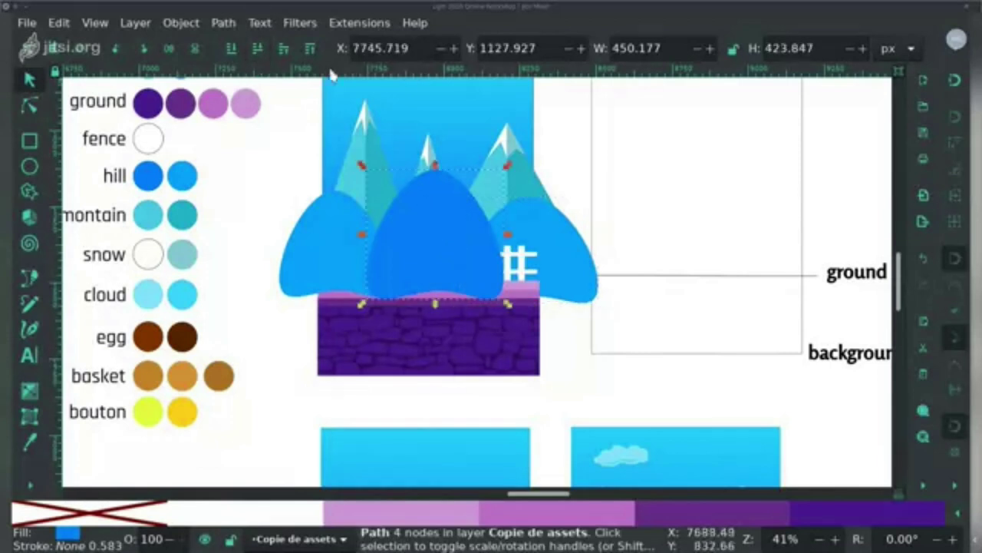
left_click(255, 46)
left_click(257, 50)
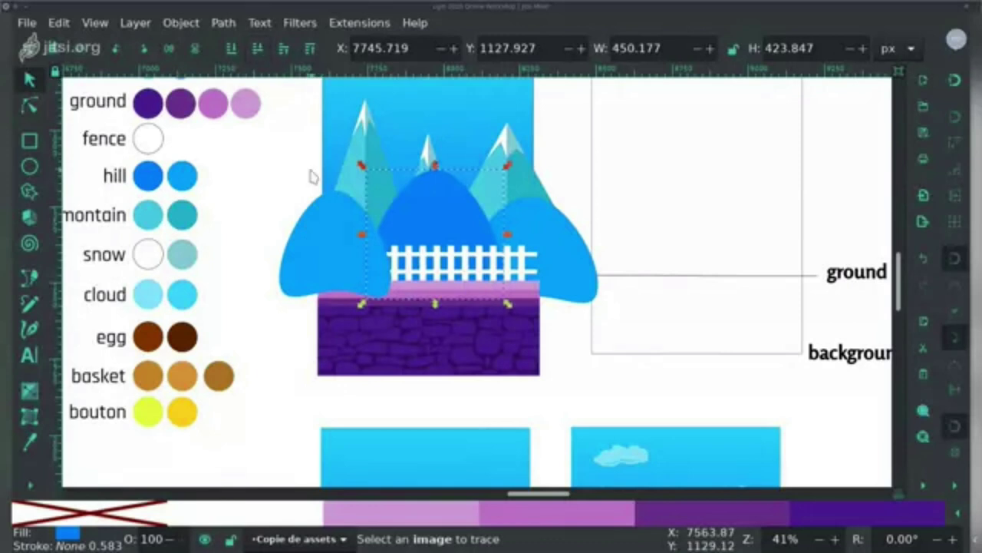
left_click(330, 223)
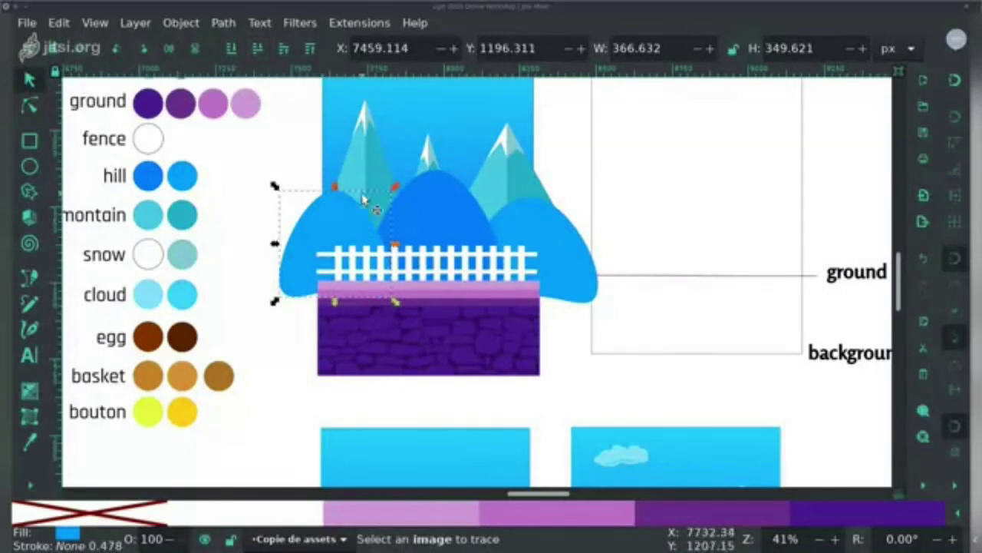
left_click(582, 242)
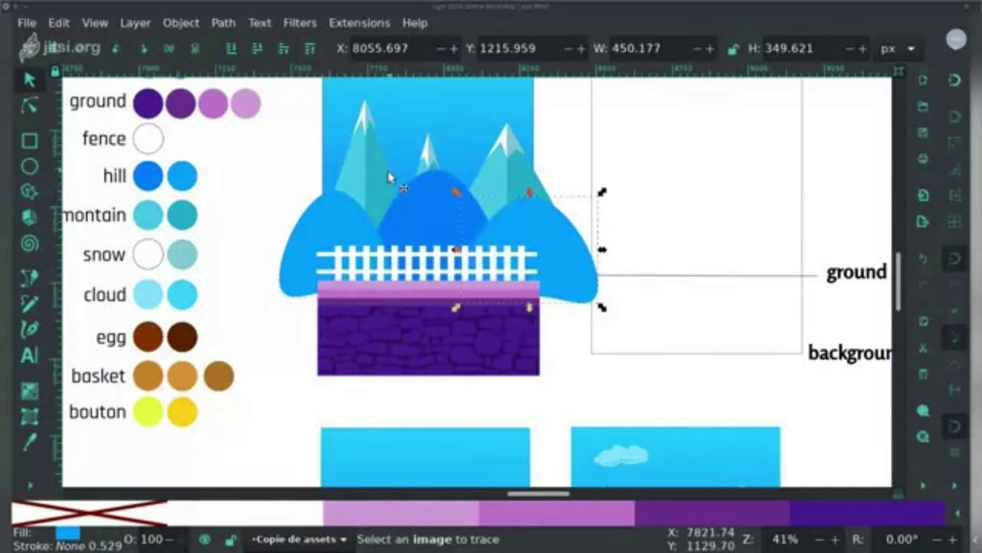
Step: Select all parts of the left mountain and group them
scroll(390, 175, "up", 2)
left_click(364, 182)
left_click(268, 154)
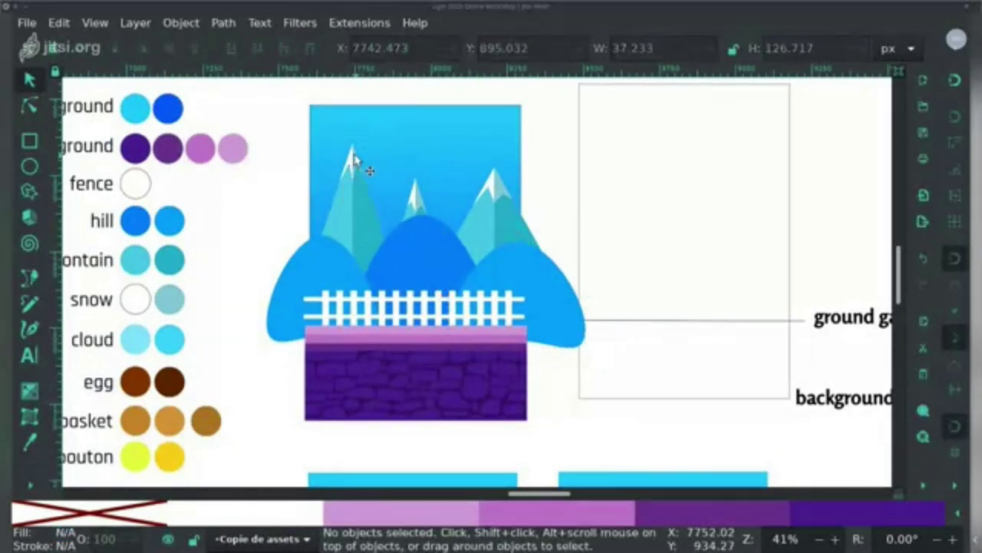
left_click_drag(281, 137, 372, 189)
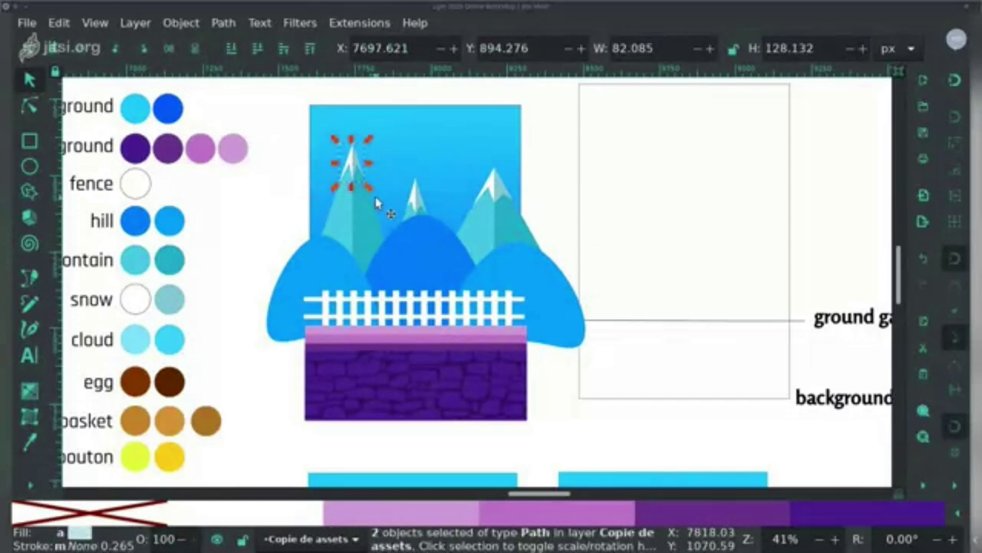
left_click(338, 223, "shift")
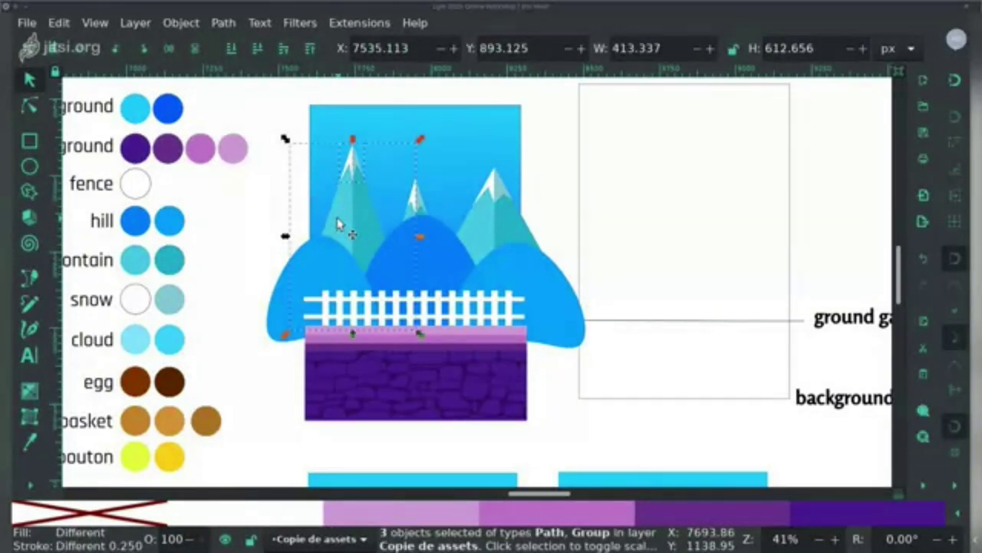
key("ctrl+g")
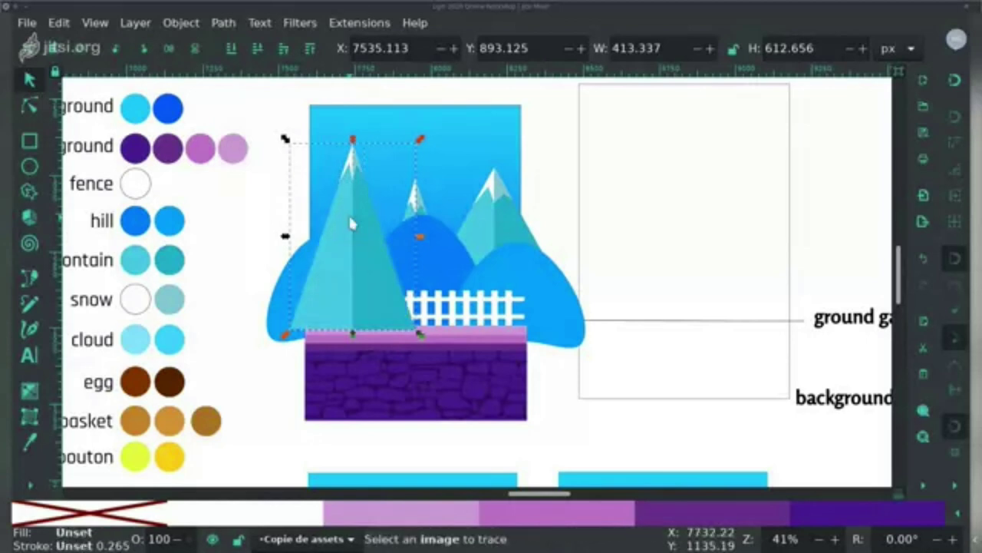
Step: Lower the mountain group behind the hills and resize it to 473.466 × 586.789 px
left_click(259, 49)
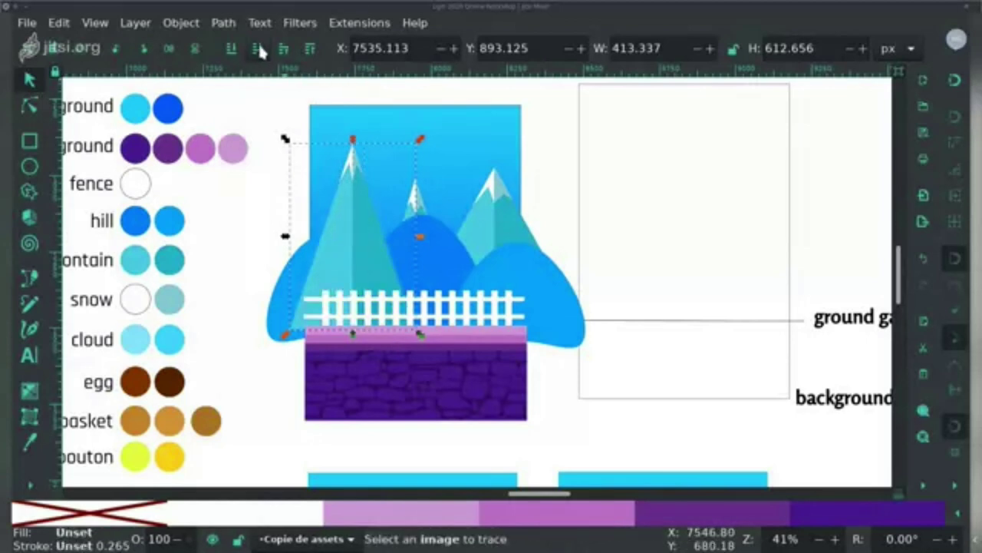
left_click(260, 49)
left_click(259, 49)
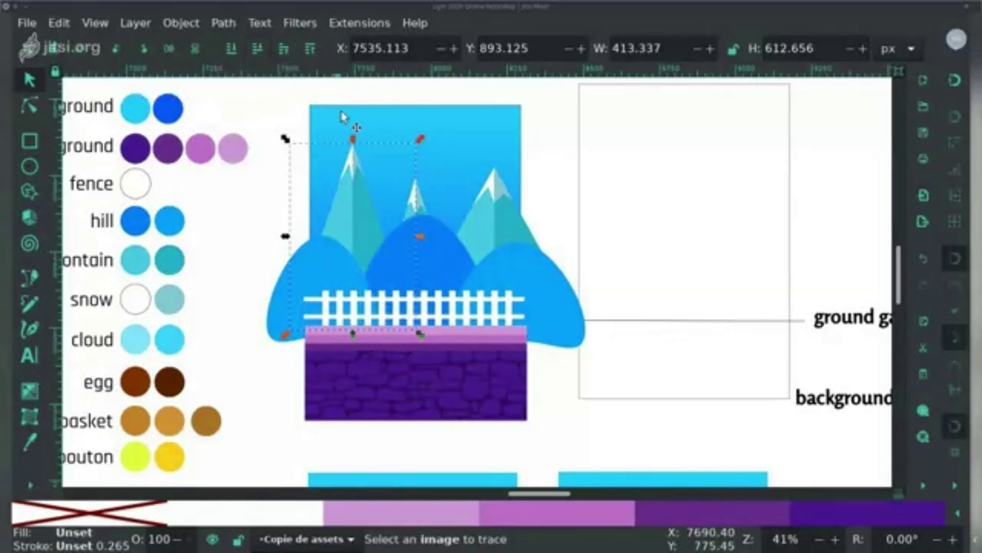
left_click_drag(285, 236, 267, 237)
left_click_drag(343, 140, 345, 149)
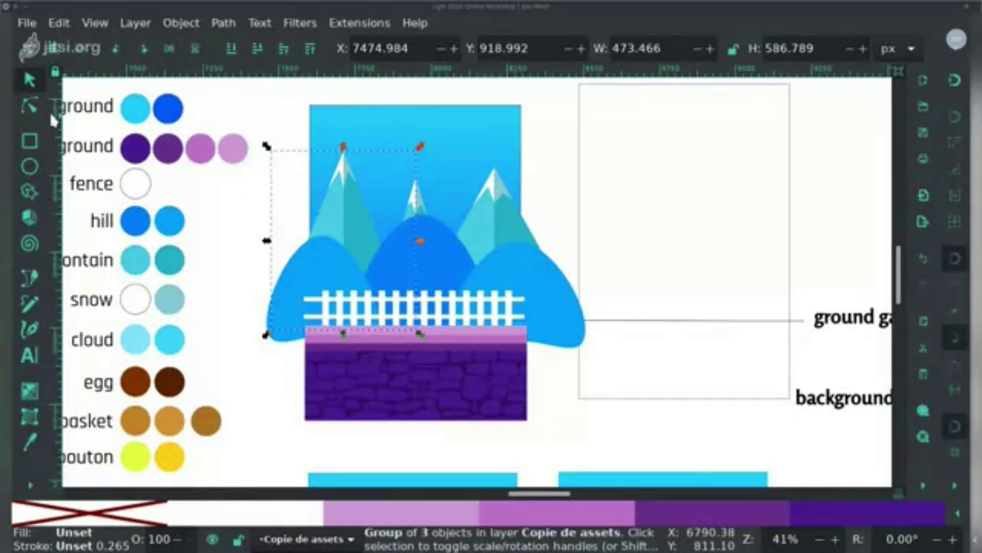
Step: Reshape the left hill's upper outline, pulling its upper-left node down and outward
left_click(30, 106)
left_click(321, 256)
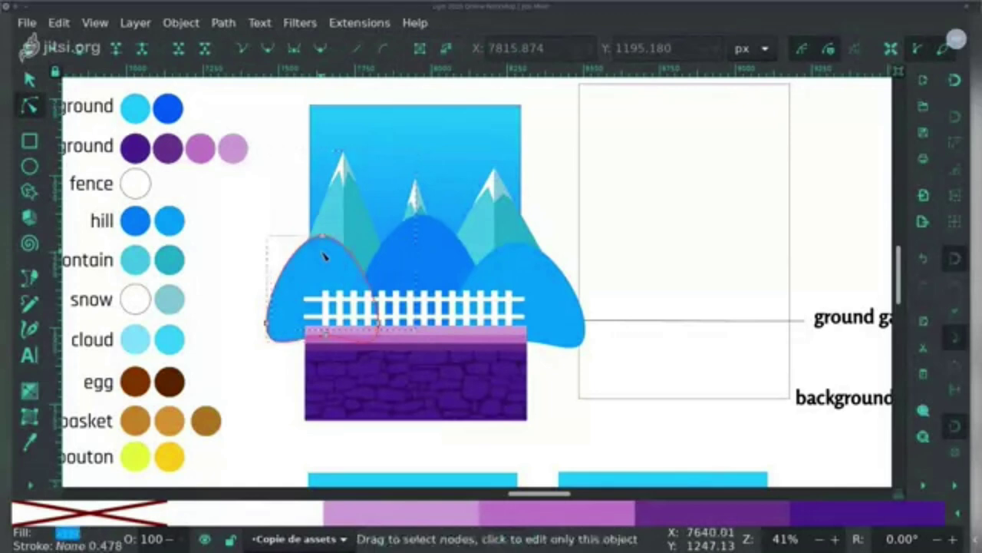
left_click(305, 243)
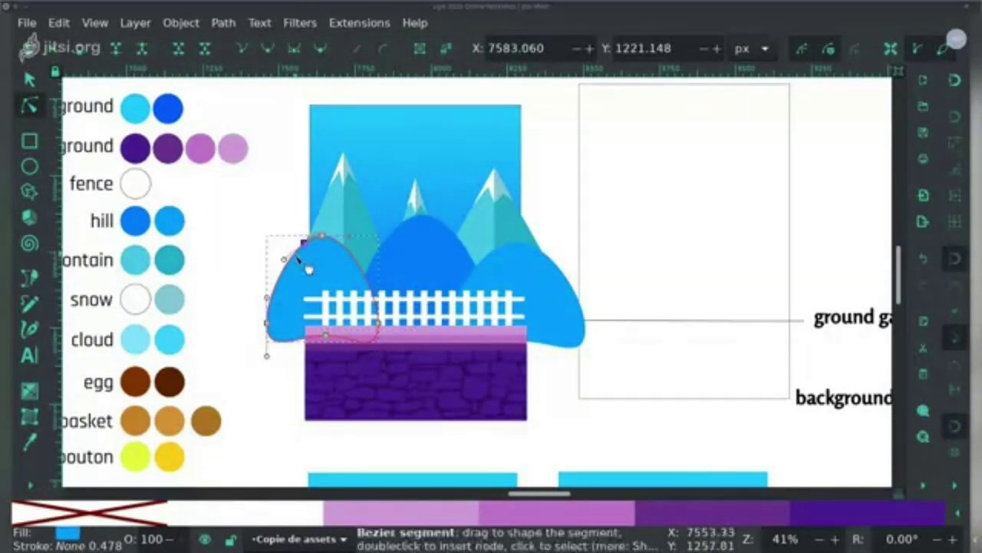
left_click(293, 256)
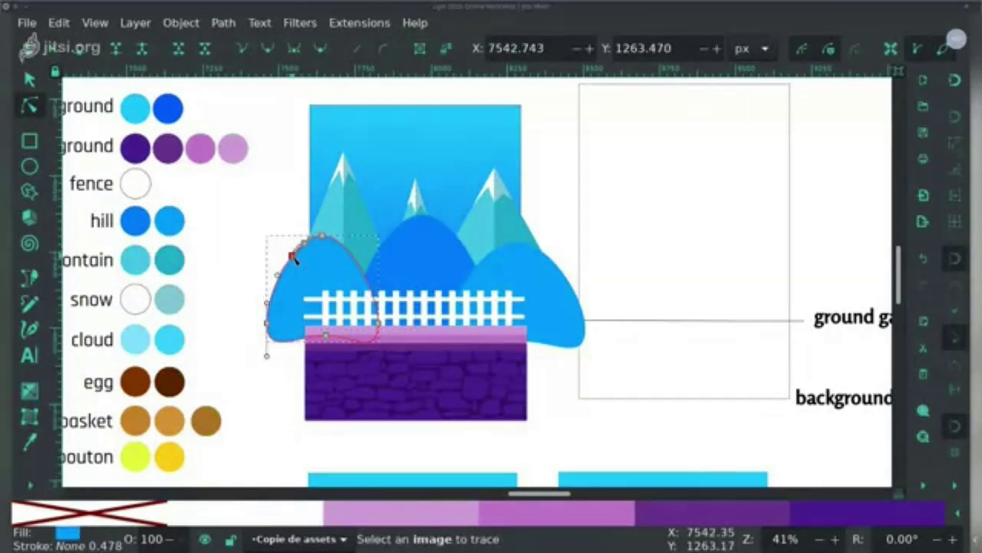
left_click_drag(292, 258, 283, 270)
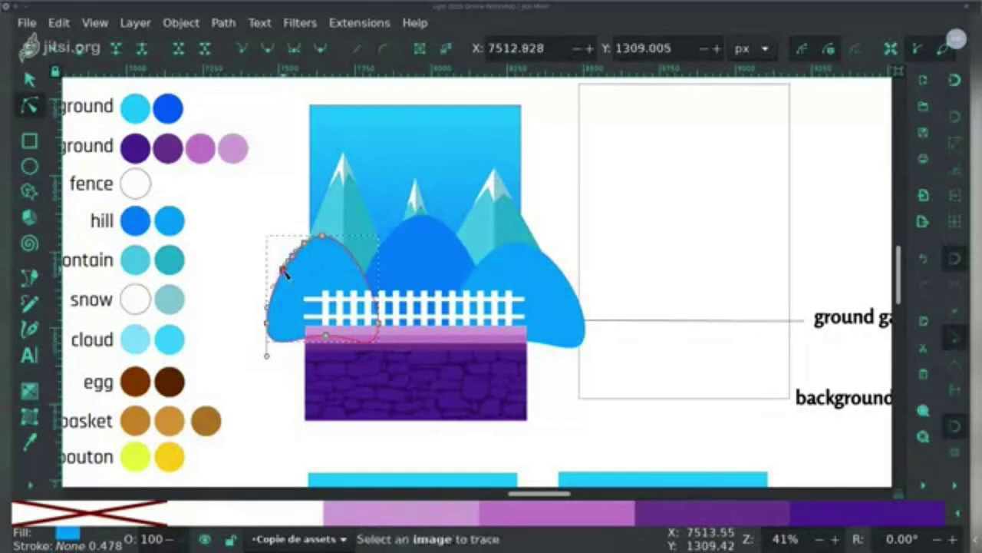
left_click(346, 249)
left_click(355, 264)
left_click(357, 263)
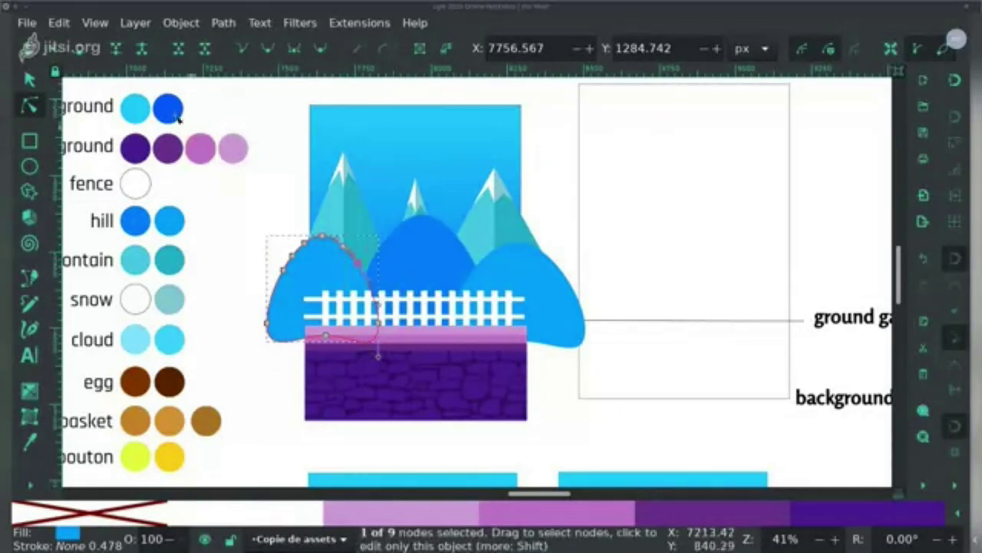
Step: Lower the left hill's top and shift the middle and right hills down and left
left_click(27, 81)
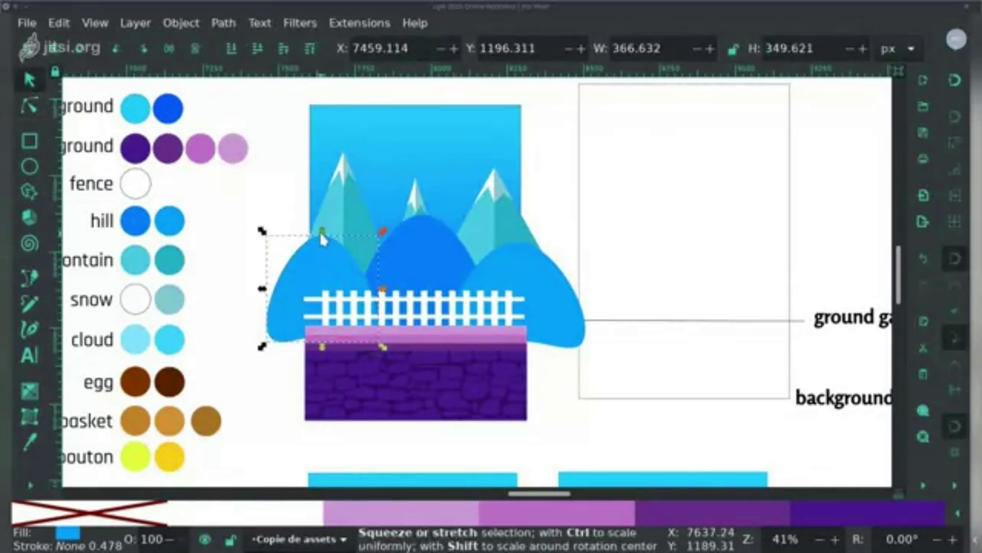
left_click_drag(321, 233, 319, 250)
left_click_drag(418, 245, 404, 263)
left_click_drag(530, 282, 510, 289)
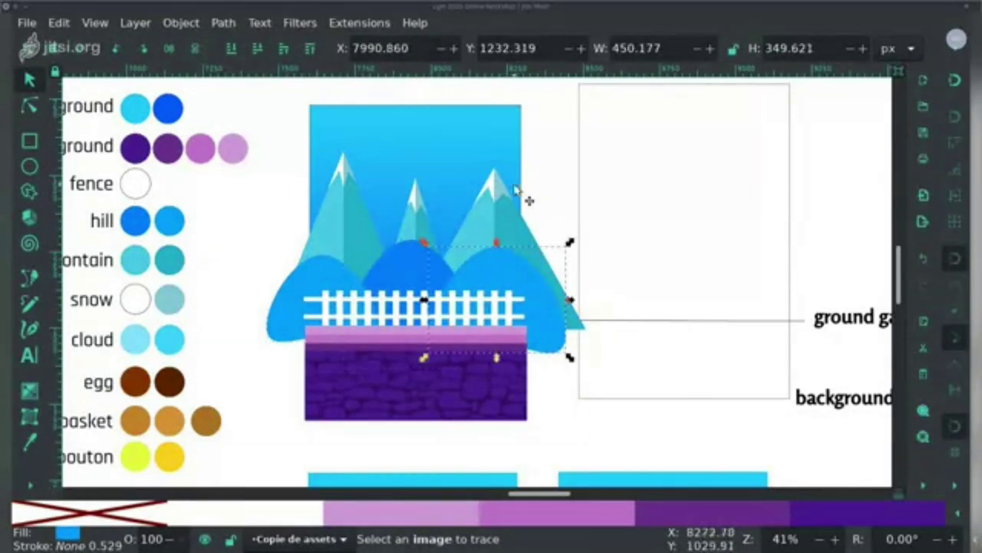
left_click(415, 256)
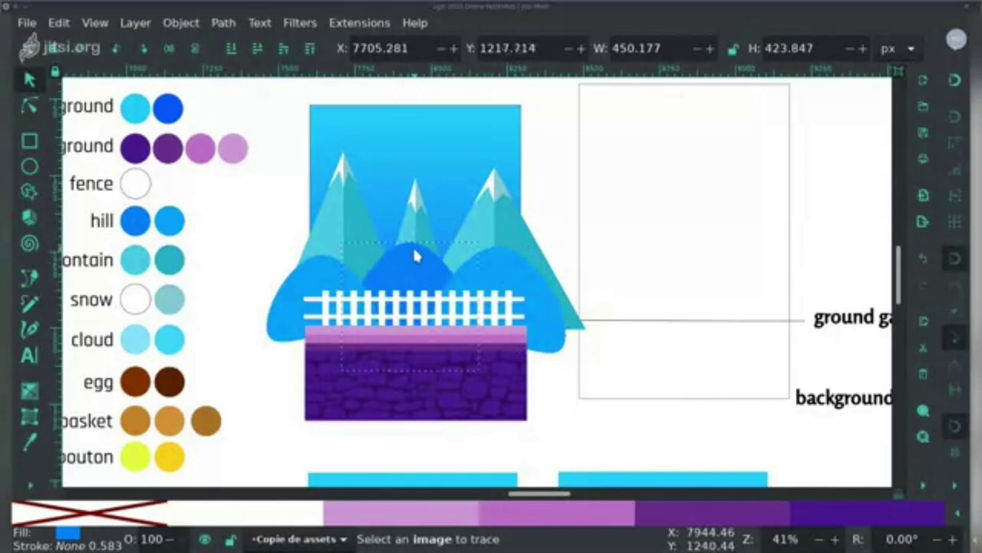
left_click(431, 303)
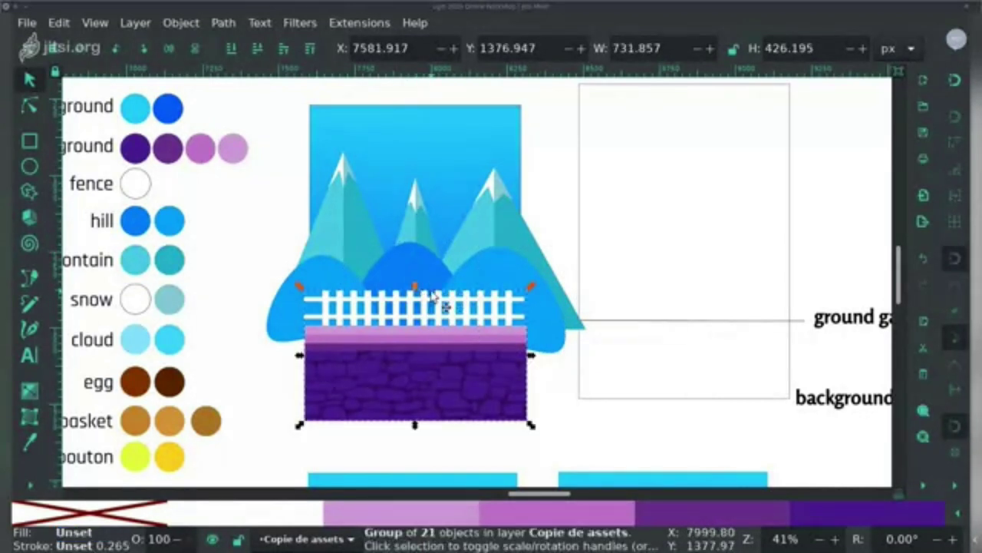
left_click(595, 206)
scroll(626, 239, "down", 5)
scroll(626, 240, "right", 2)
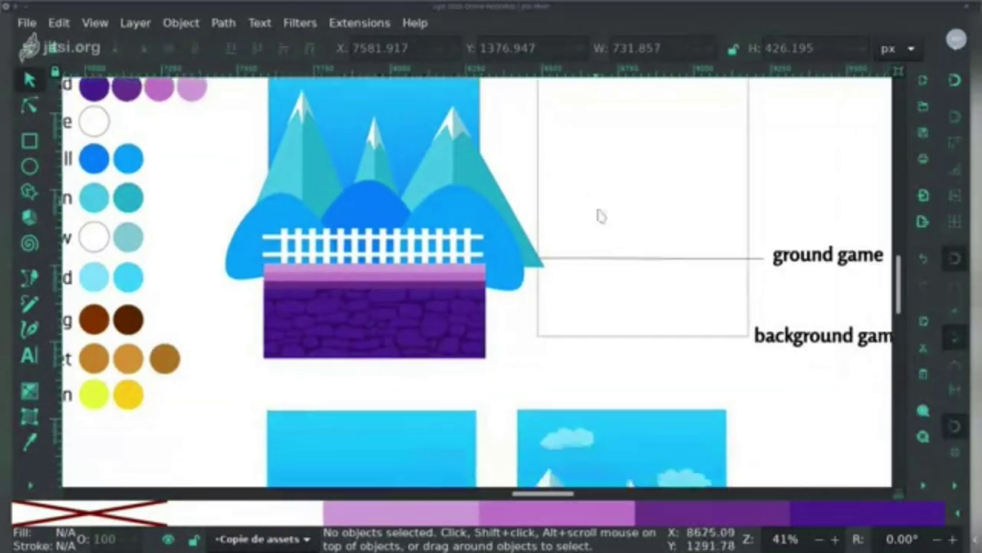
scroll(617, 174, "down", 3)
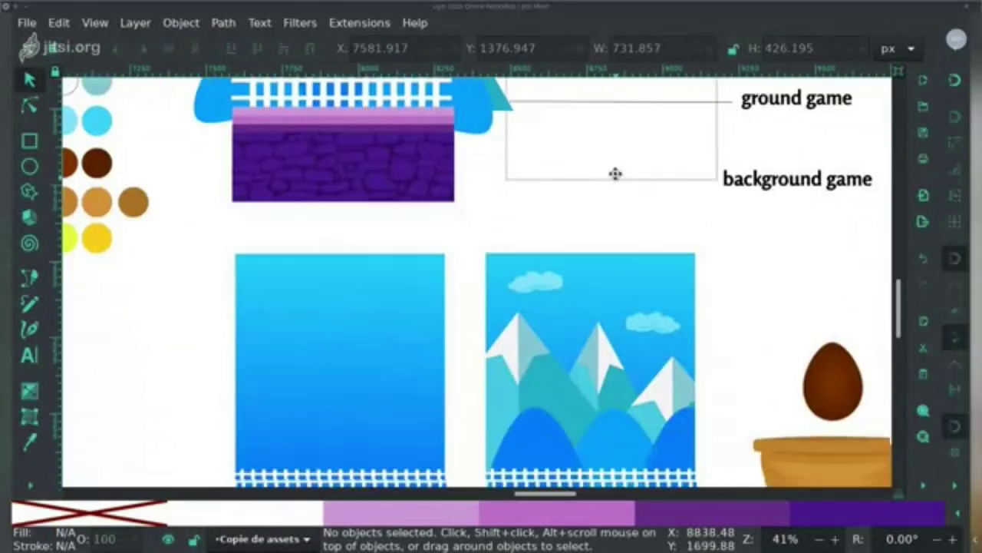
scroll(637, 230, "down", 2)
scroll(637, 230, "right", 1)
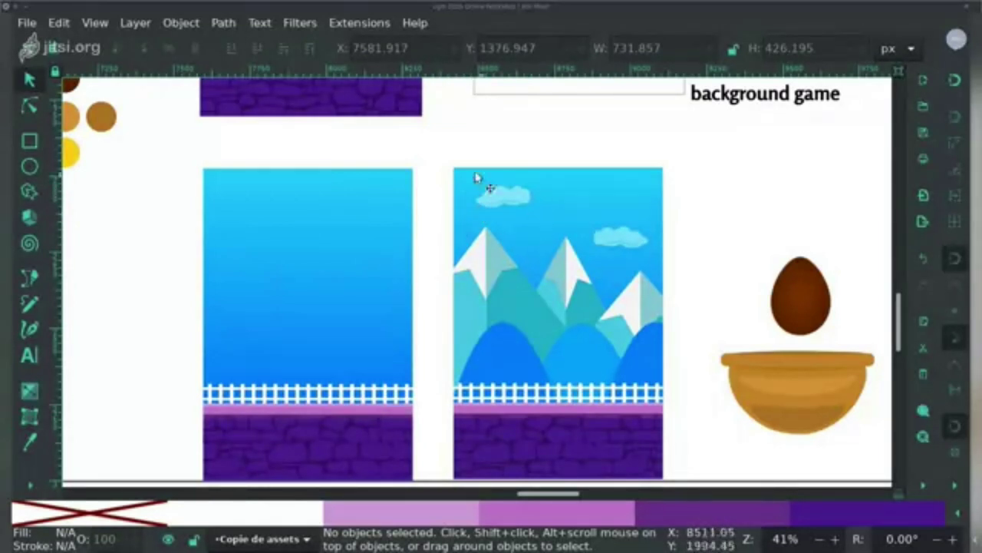
left_click_drag(367, 136, 429, 321)
Step: Draw a white ellipse in the upper-left sky and duplicate it to build a cloud
scroll(430, 320, "up", 6)
left_click(29, 166)
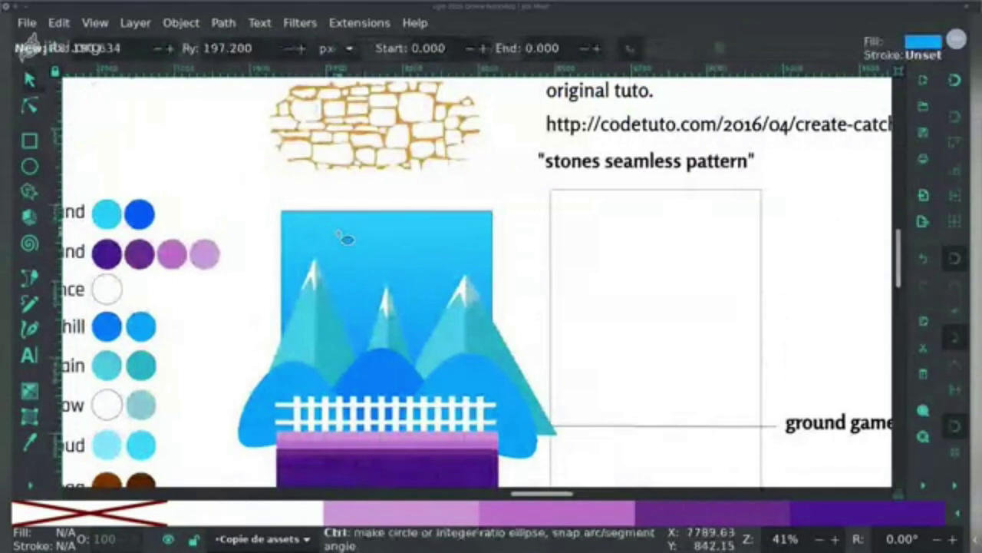
scroll(327, 238, "up", 4)
left_click_drag(185, 192, 252, 251)
left_click(298, 512)
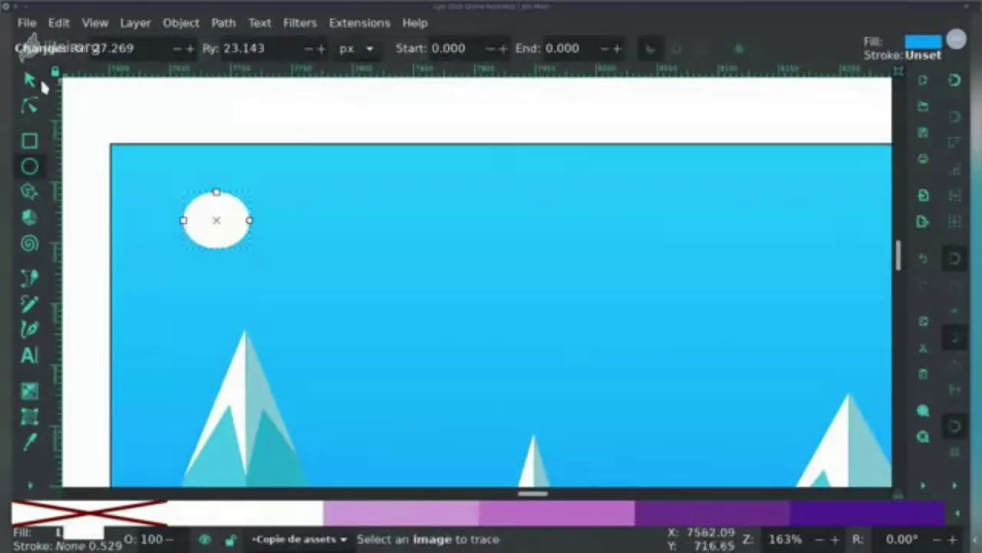
left_click(30, 81)
left_click_drag(217, 221, 231, 242)
key("ctrl+d")
key("ctrl+d")
key("ctrl+d")
Step: Union the five white ellipses into a single left cloud shape
left_click_drag(140, 115, 359, 314)
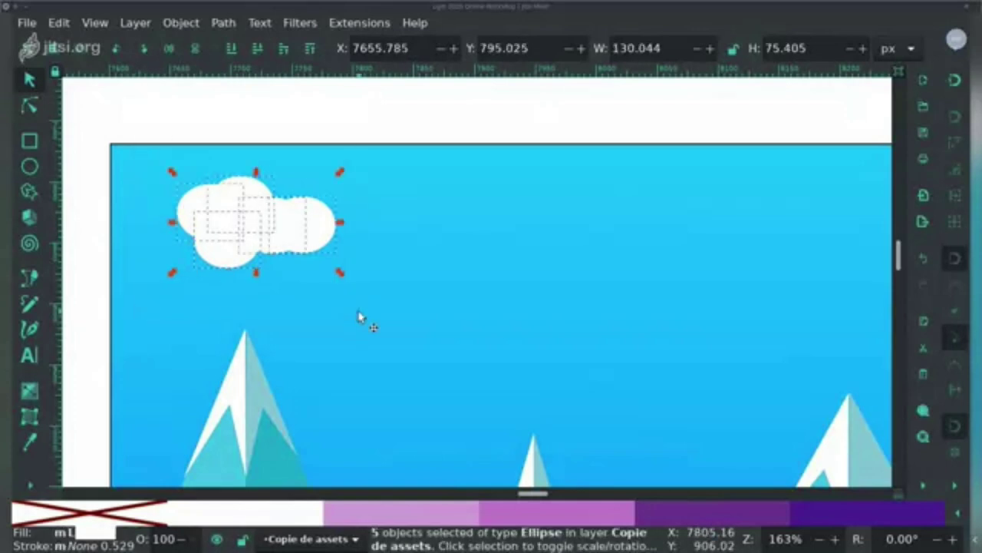
left_click(181, 23)
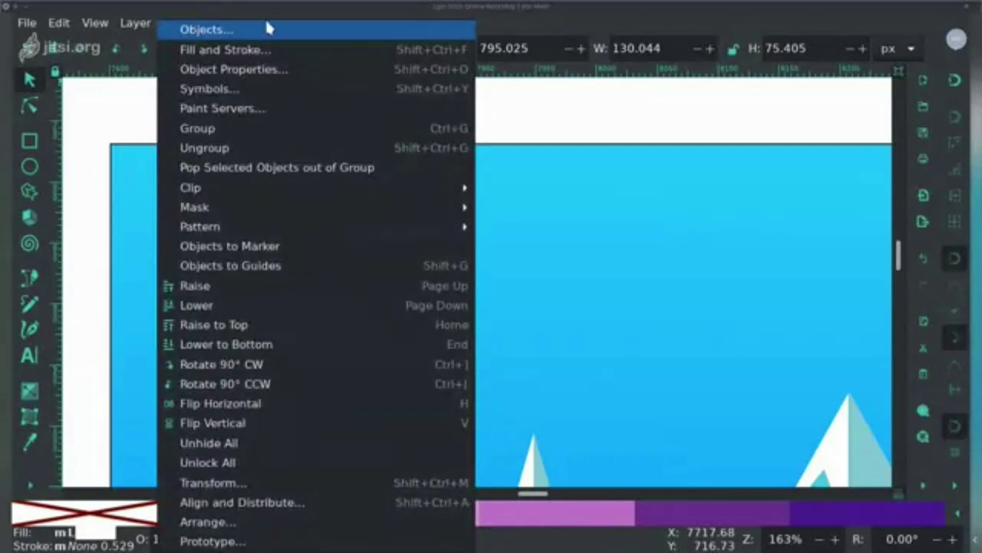
mouse_move(227, 17)
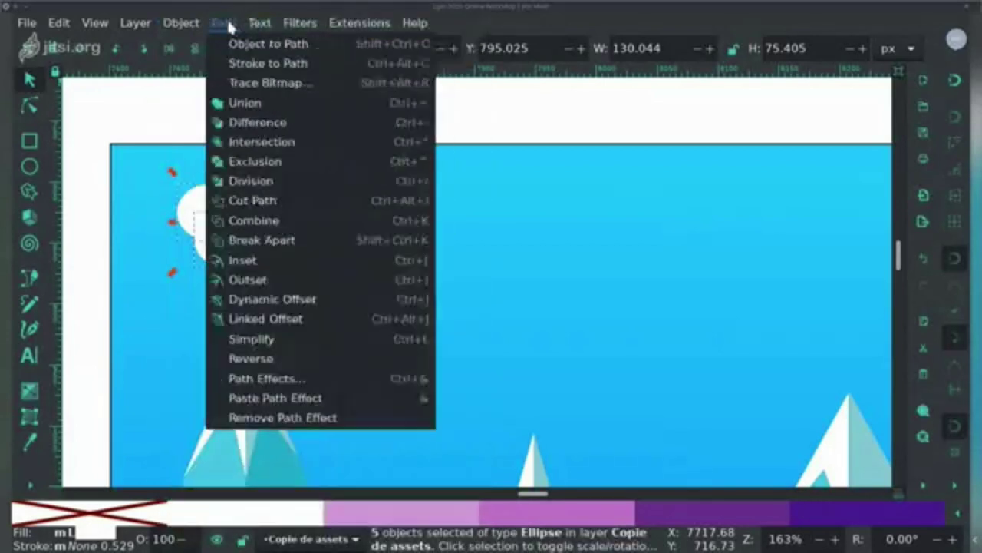
left_click(246, 105)
left_click(31, 107)
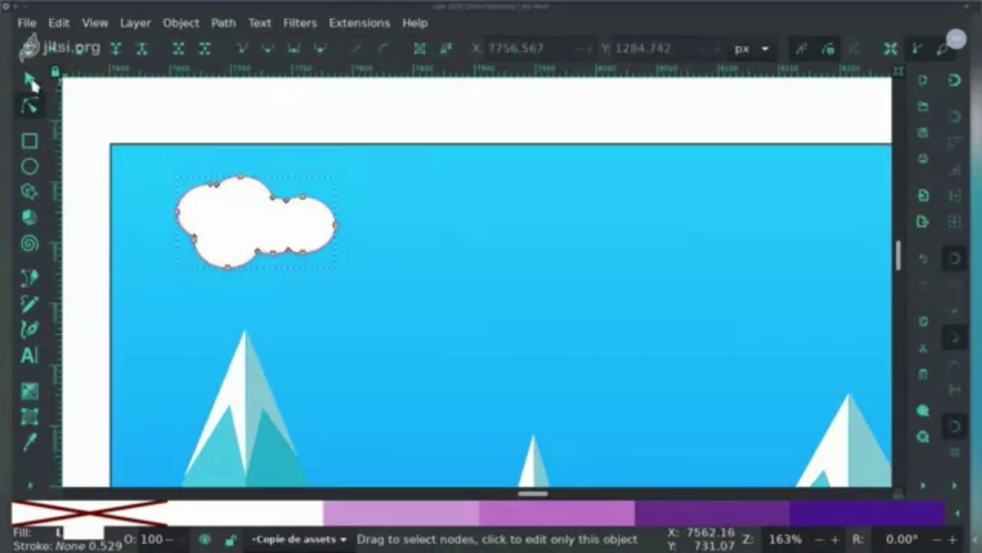
left_click(29, 79)
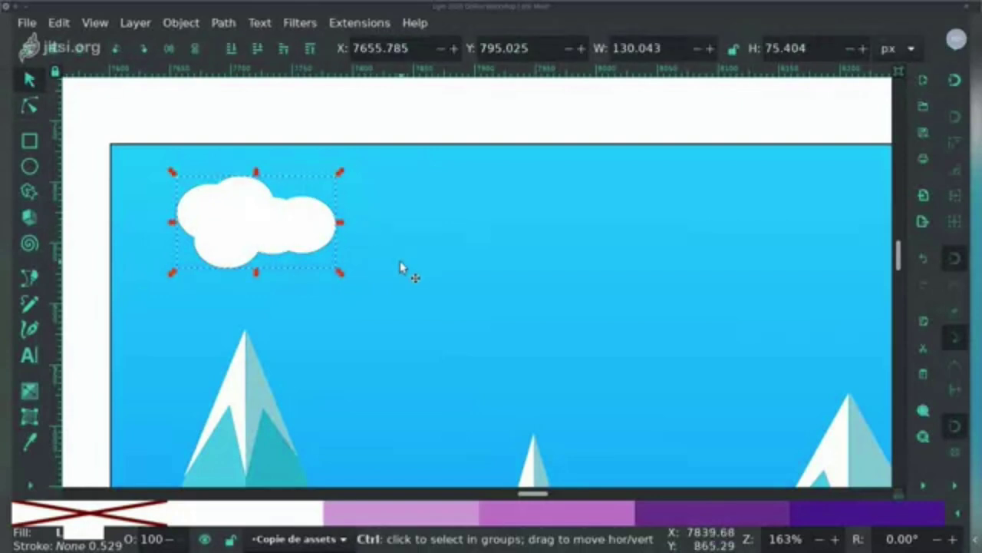
Step: Build a second cloud on the right from seven white circles merged into one shape
key("minus")
key("minus")
left_click_drag(402, 269, 416, 228)
left_click(29, 166)
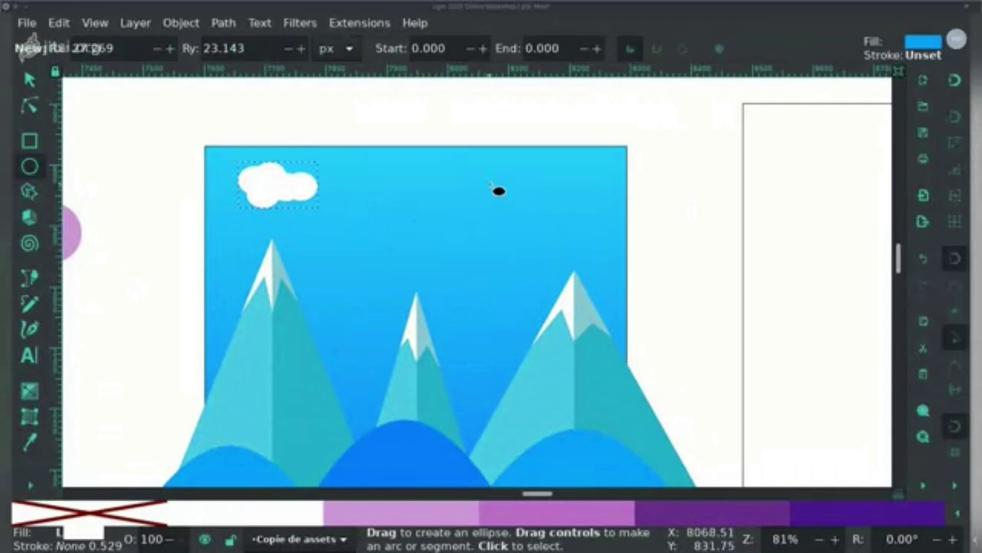
mouse_move(482, 181)
left_mouse_down()
mouse_move(513, 212)
mouse_move(482, 203)
mouse_move(513, 194)
mouse_move(521, 211)
mouse_move(540, 203)
mouse_move(561, 222)
mouse_move(496, 213)
left_mouse_up()
left_click(29, 80)
key("ctrl+d")
left_click_drag(422, 107, 593, 260)
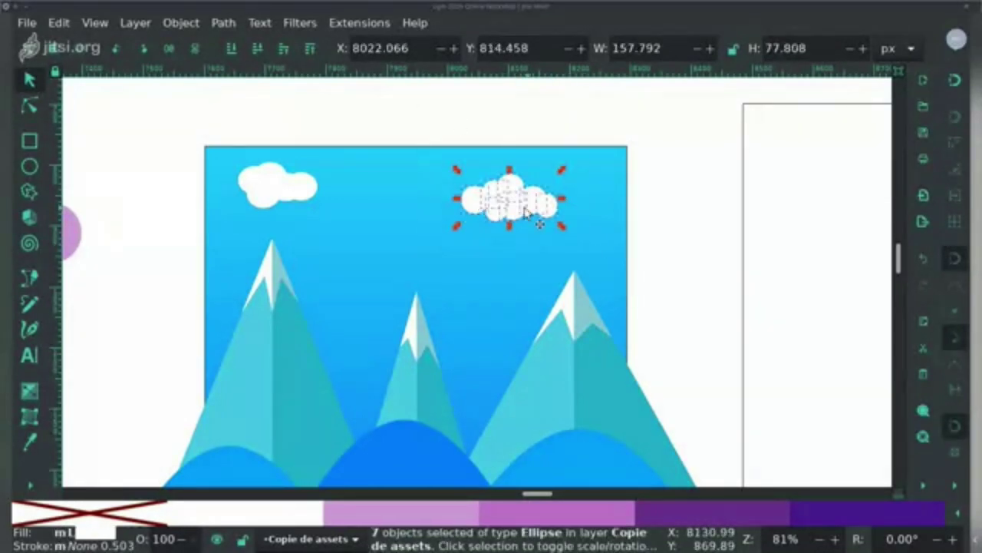
left_click(225, 23)
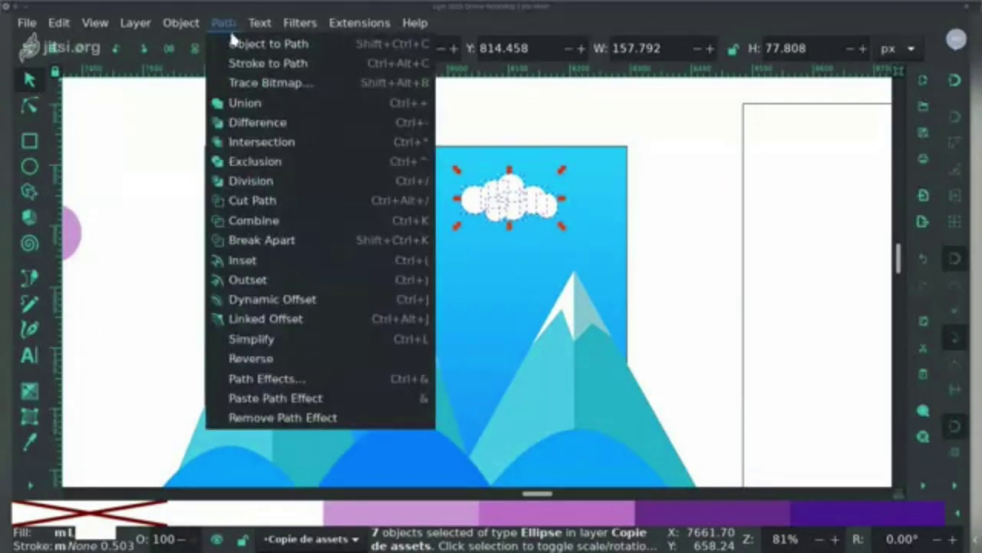
left_click(250, 105)
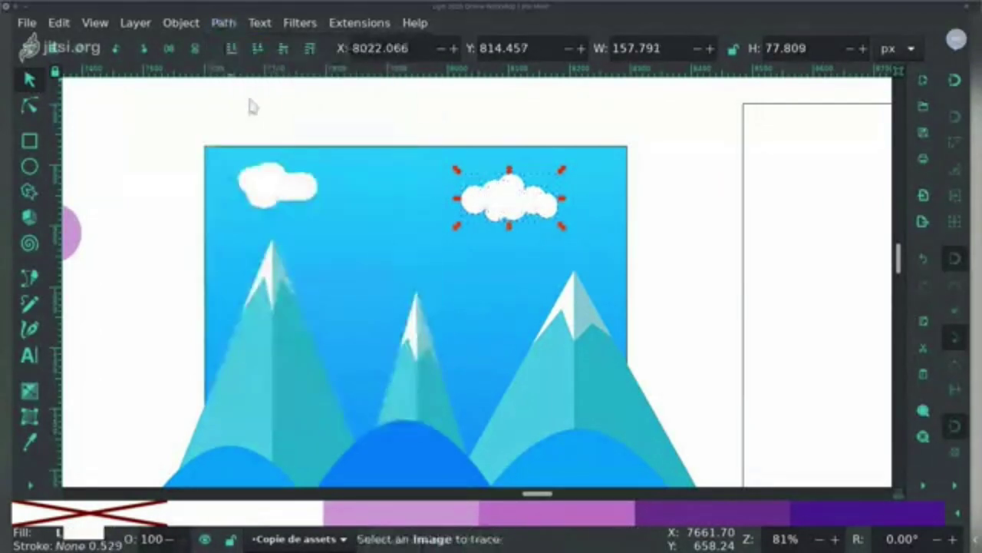
Step: Fill the right cloud with the light cyan cloud swatch colour, then deselect
scroll(250, 105, "left", 5)
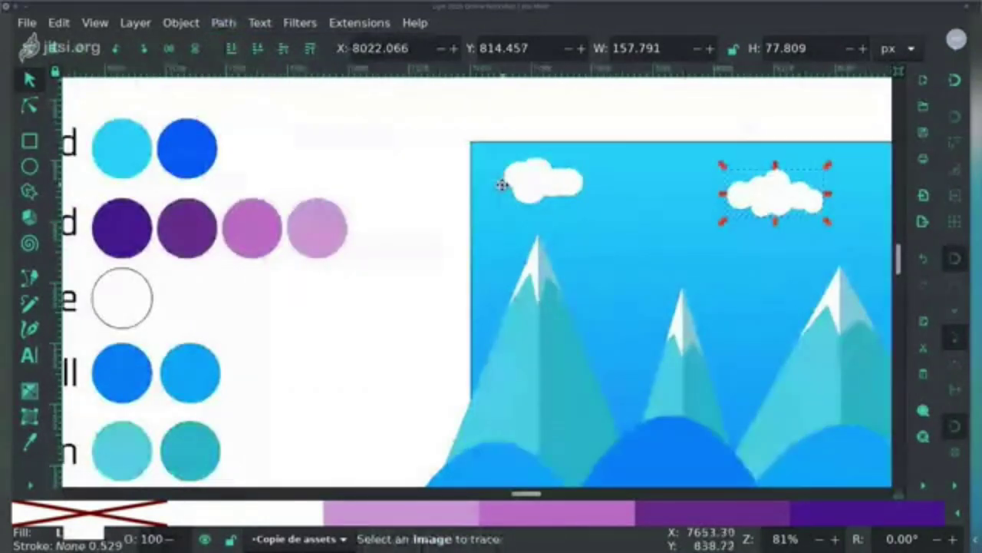
scroll(501, 185, "down", 1)
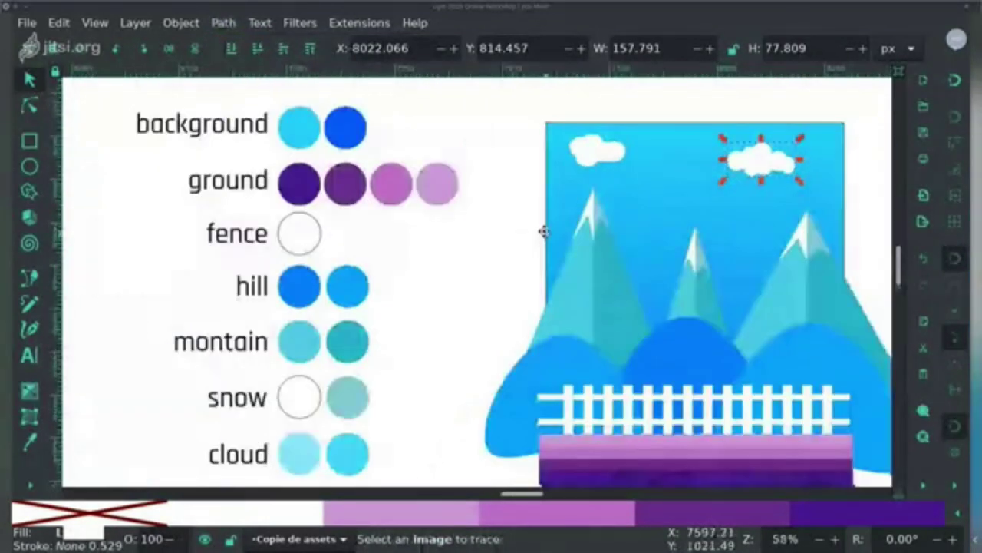
scroll(252, 438, "right", 1)
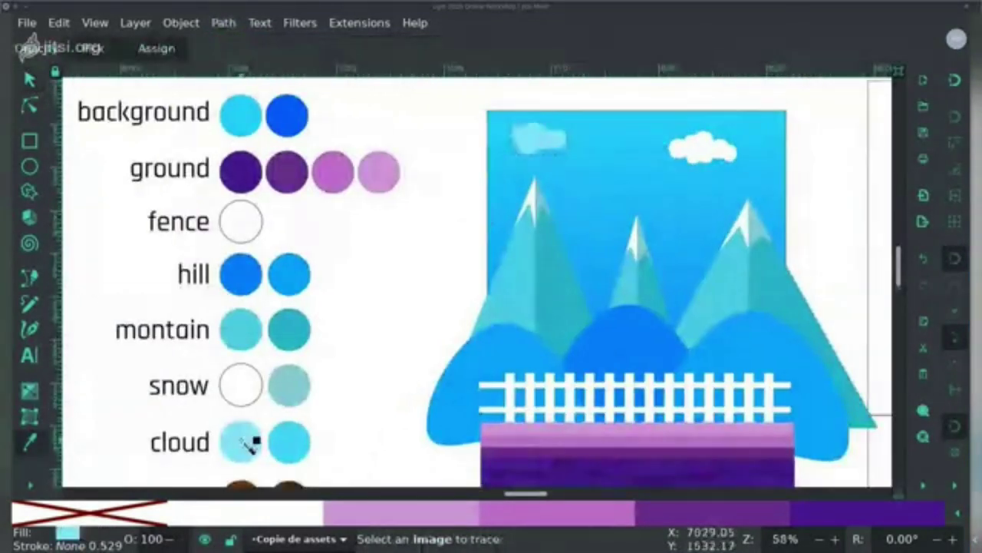
key("n")
left_click(700, 162)
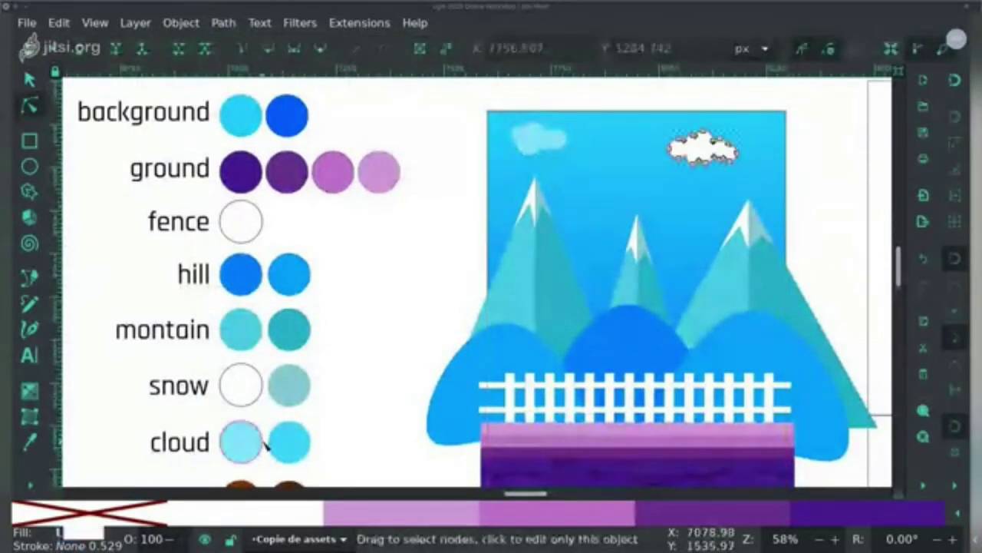
key("d")
left_click(247, 453)
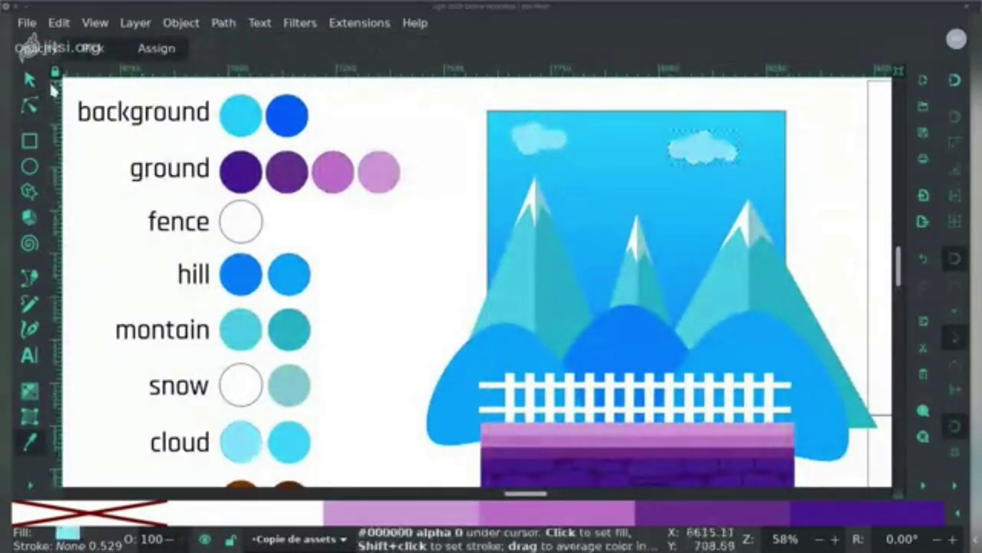
left_click(28, 80)
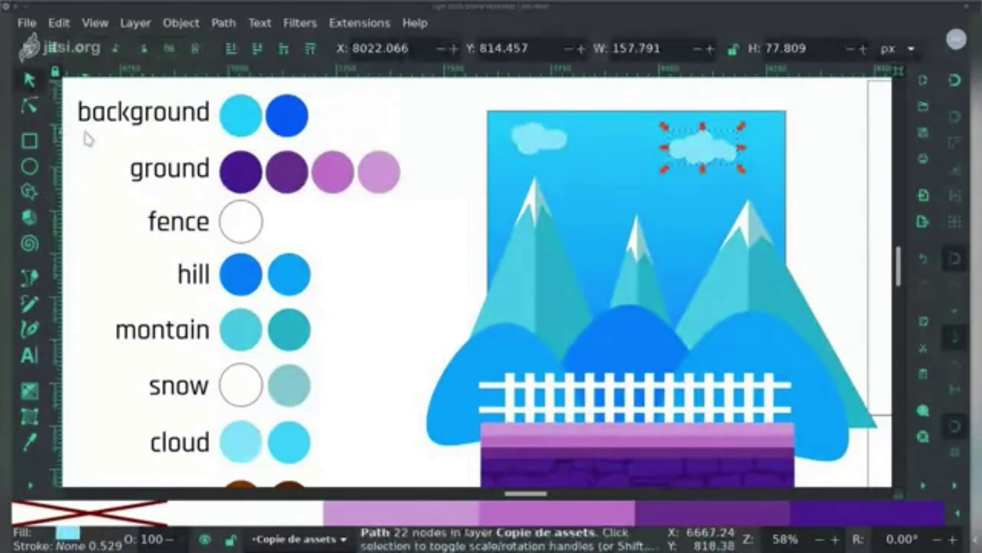
left_click(455, 159)
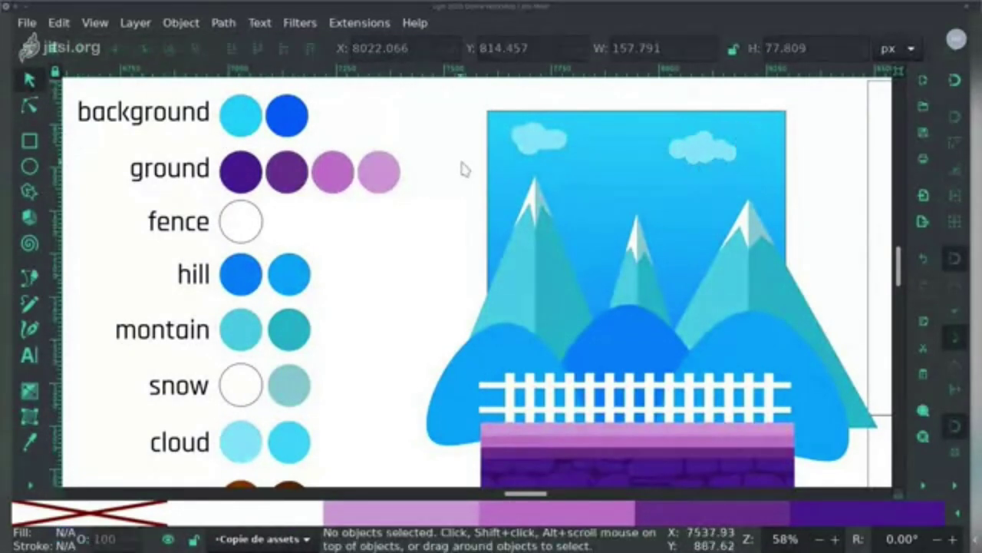
key("ctrl")
scroll(558, 169, "up", 4)
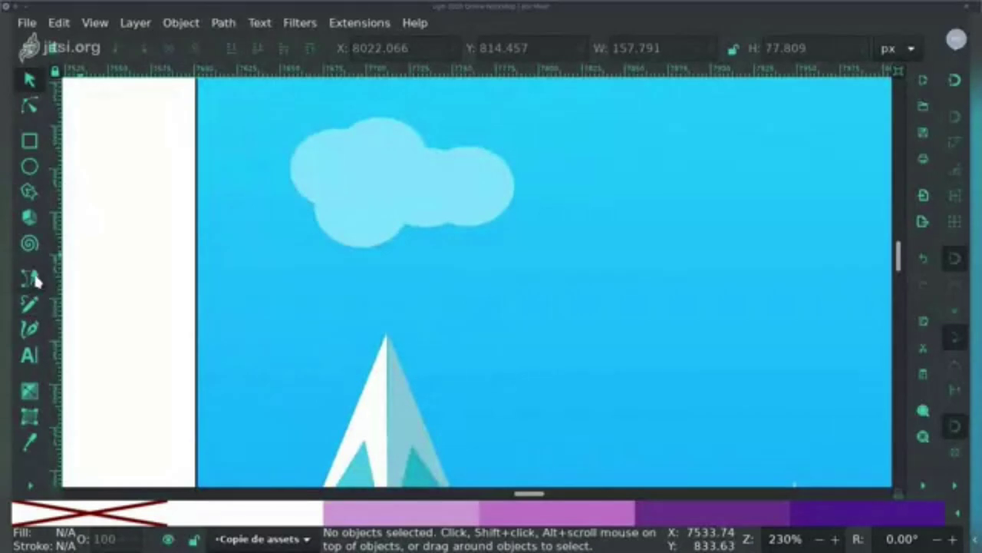
Step: Draw a closed six-node Pen outline along the left cloud's lower part
left_click(31, 278)
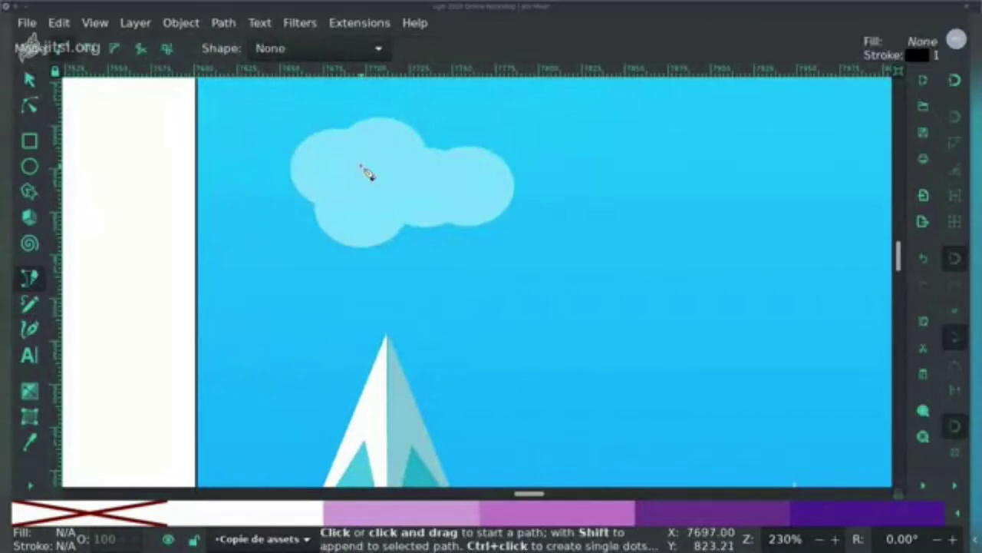
left_click(305, 170)
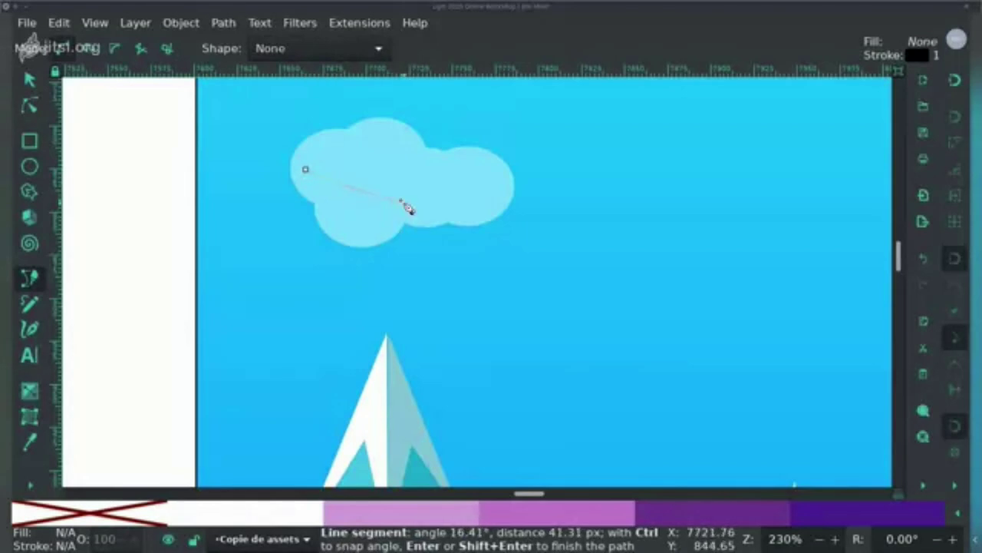
left_click(405, 206)
left_click(451, 207)
left_click(508, 197)
left_click(455, 212)
left_click(406, 210)
left_click(306, 170)
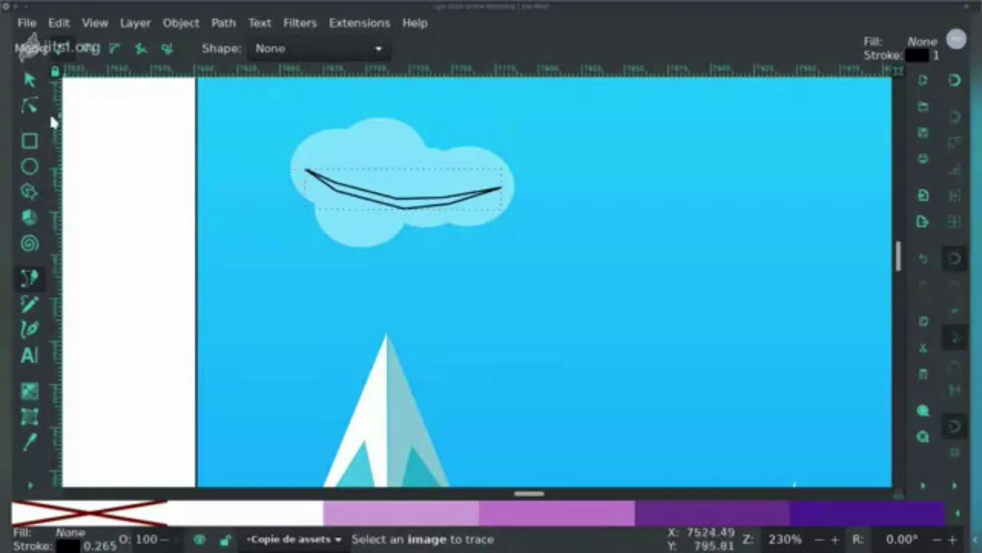
Step: Reposition the shading shape's middle and right nodes lower on the cloud
left_click(29, 108)
left_click_drag(358, 175, 336, 204)
left_click_drag(384, 184, 399, 212)
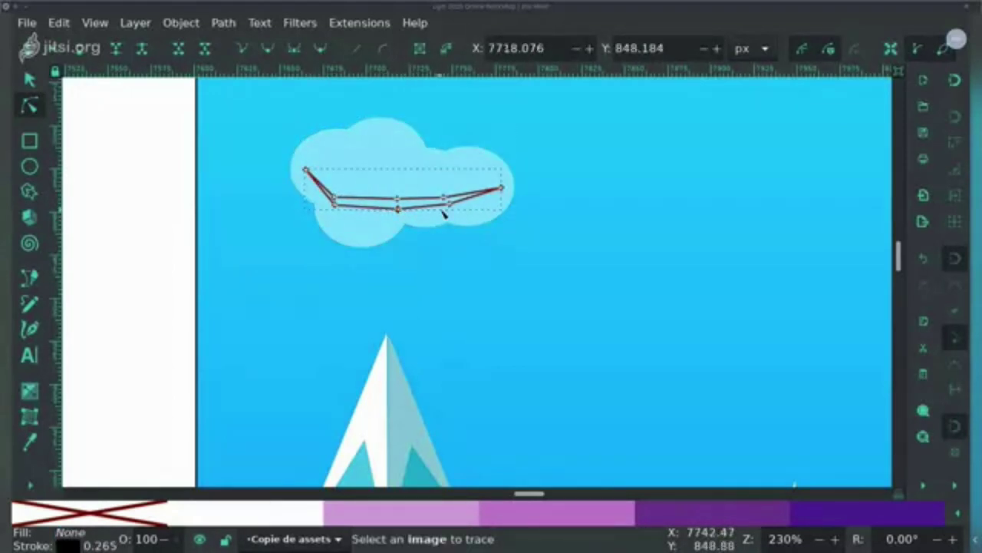
left_click(449, 203, "shift")
left_click_drag(449, 204, 484, 193)
Step: Bend the shape's lower edge segments into wavy downward curves
left_click(441, 217)
mouse_move(437, 220)
left_mouse_down()
mouse_move(439, 228)
mouse_move(439, 210)
mouse_move(435, 224)
left_mouse_up()
left_click(371, 213)
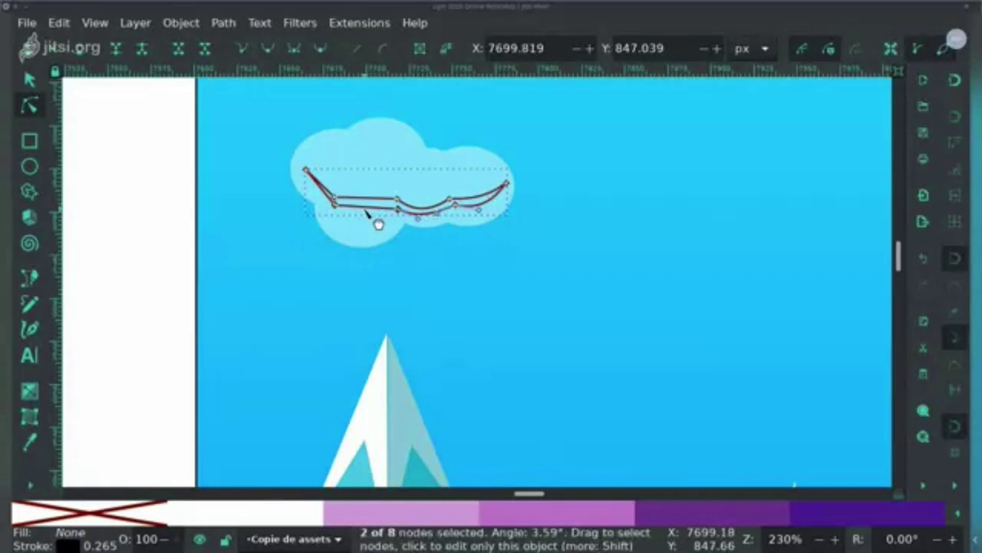
left_click_drag(377, 213, 380, 222)
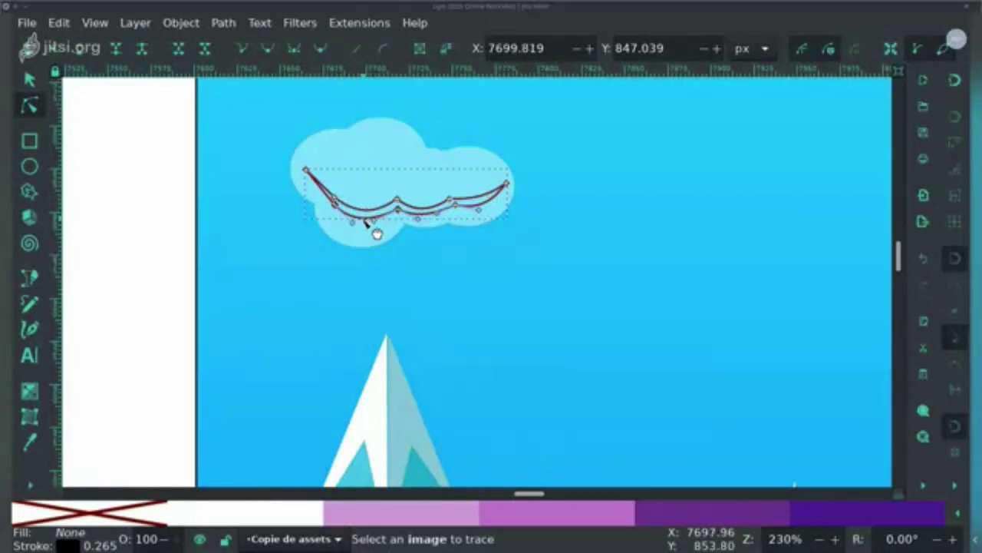
mouse_move(376, 234)
left_mouse_down()
mouse_move(378, 250)
mouse_move(373, 219)
mouse_move(375, 241)
left_mouse_up()
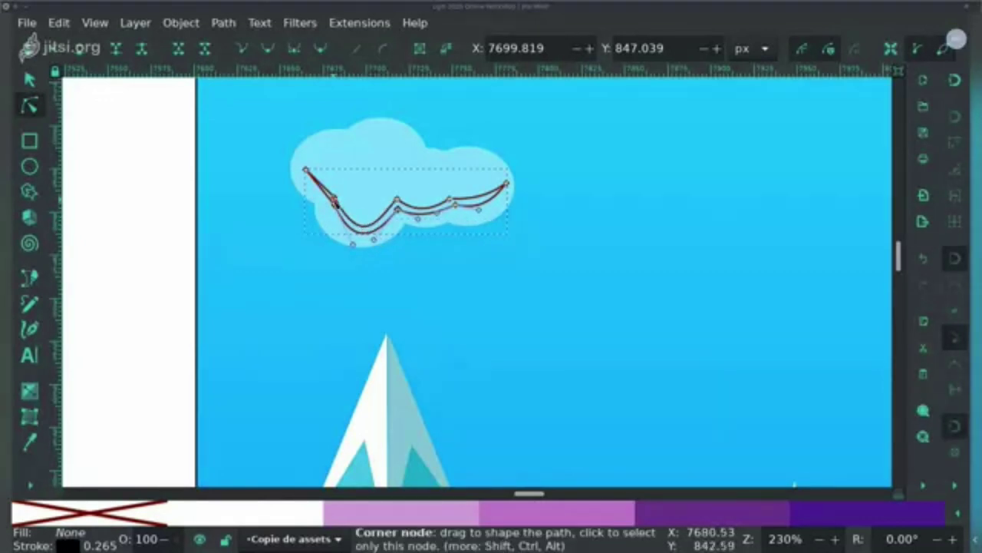
left_click_drag(355, 188, 326, 205)
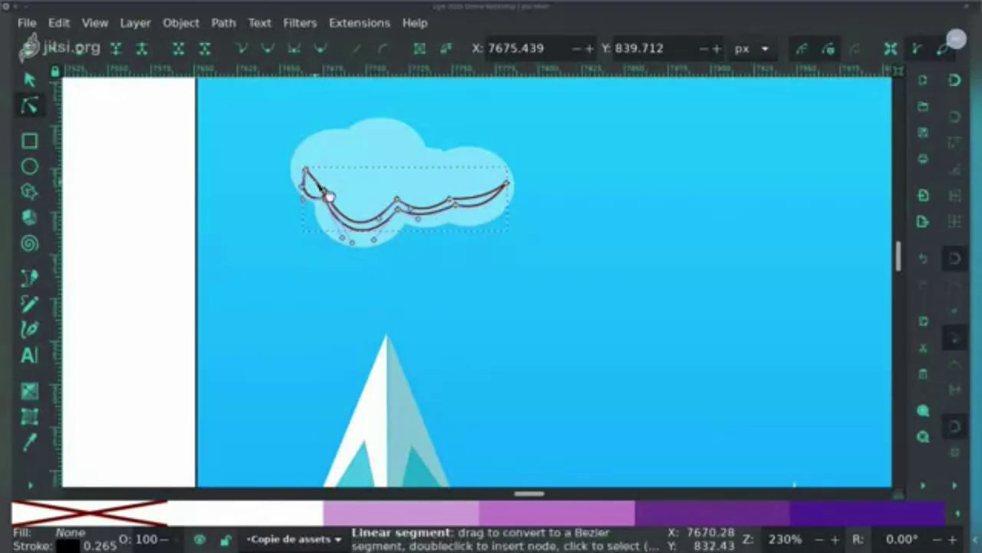
left_click(314, 189)
scroll(425, 228, "down", 2)
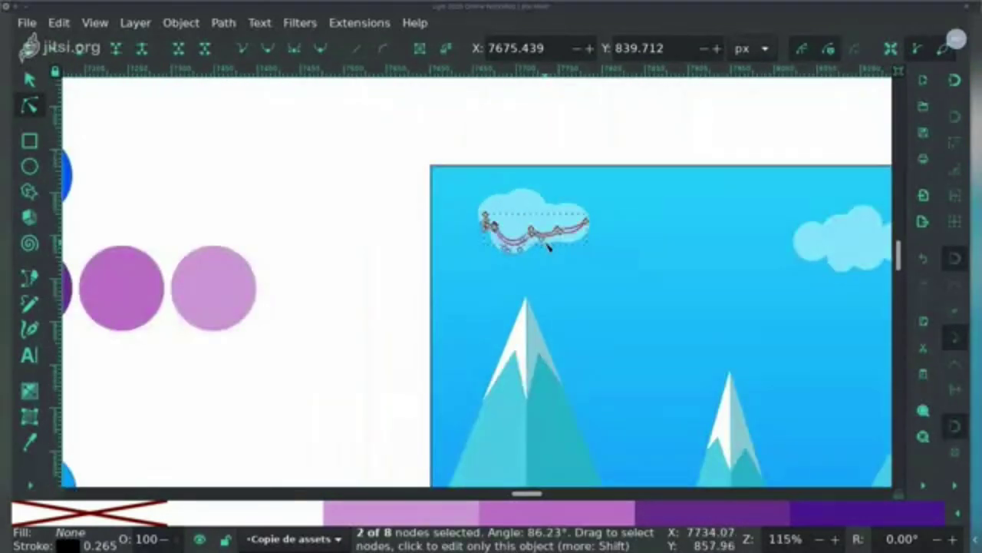
scroll(547, 245, "down", 2)
Step: Fill the shading shape with the cloud swatch colour and set its stroke to None
key("d")
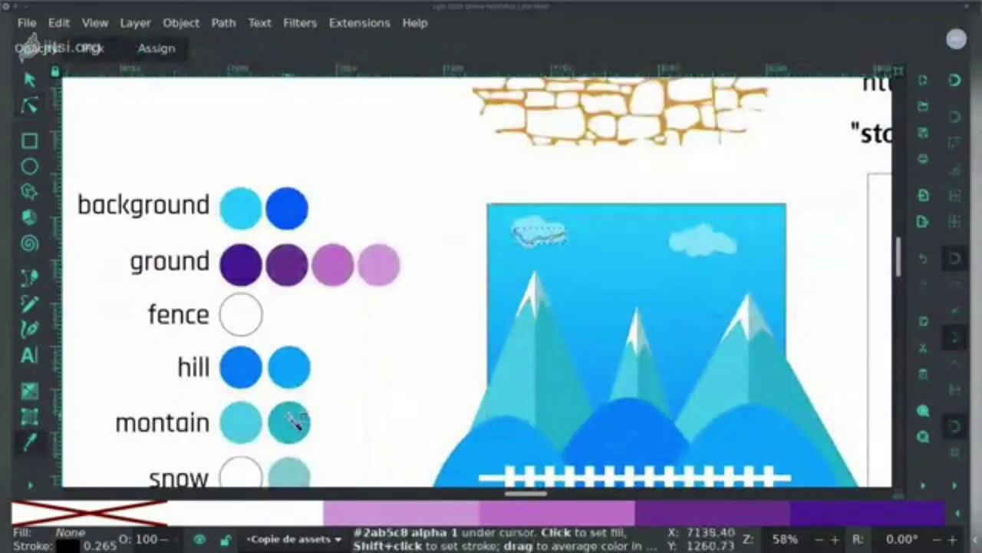
scroll(320, 450, "down", 4)
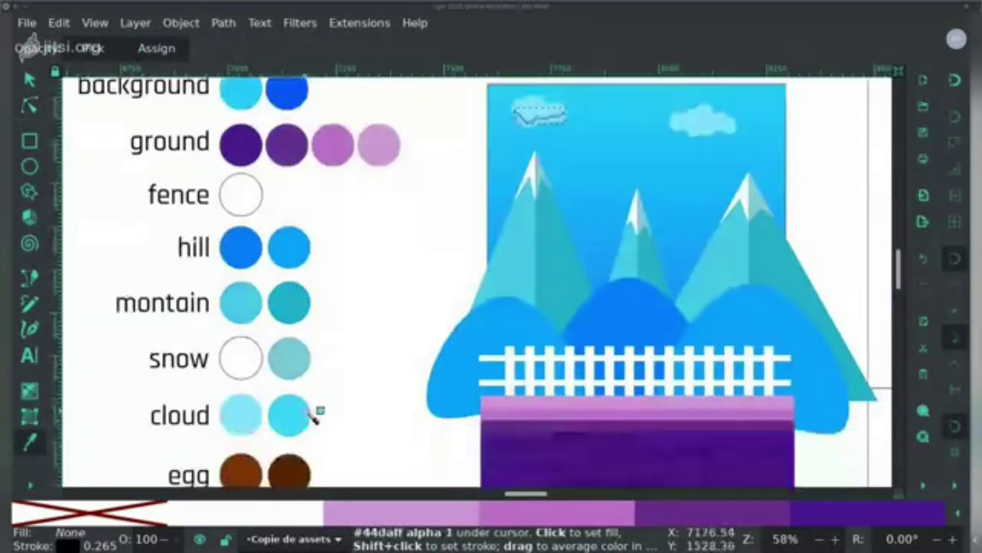
left_click_drag(412, 164, 346, 237)
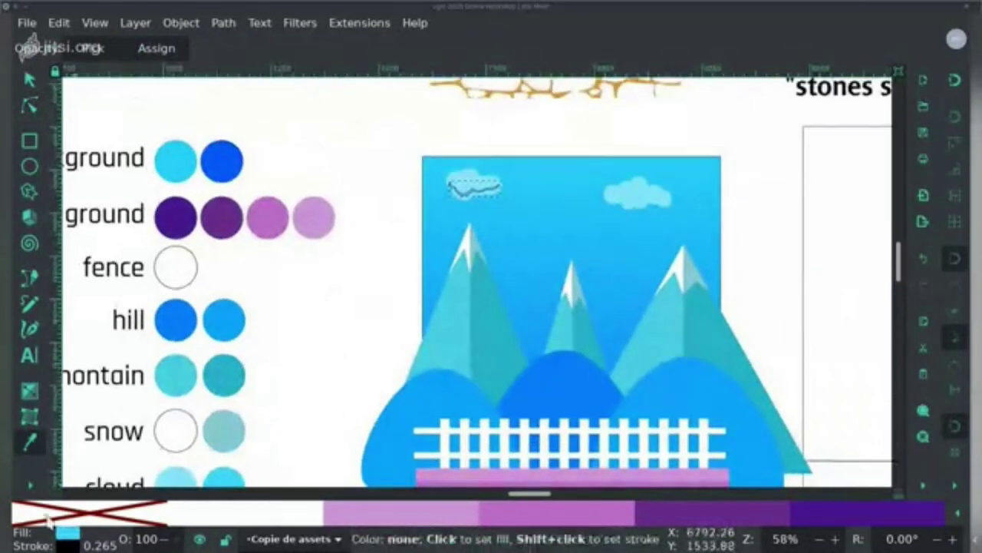
left_click(50, 519, "shift")
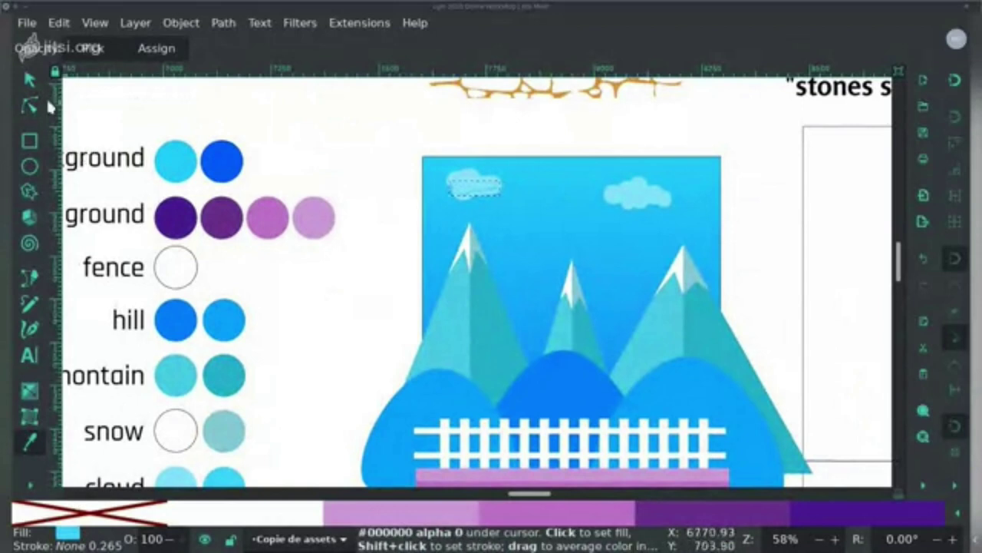
left_click(31, 82)
left_click(691, 211)
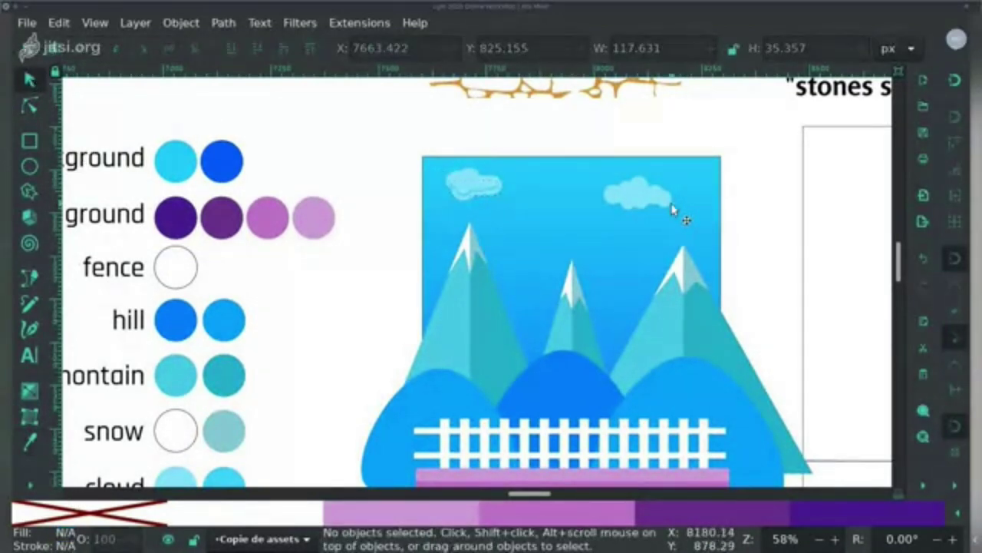
left_click_drag(676, 210, 589, 209)
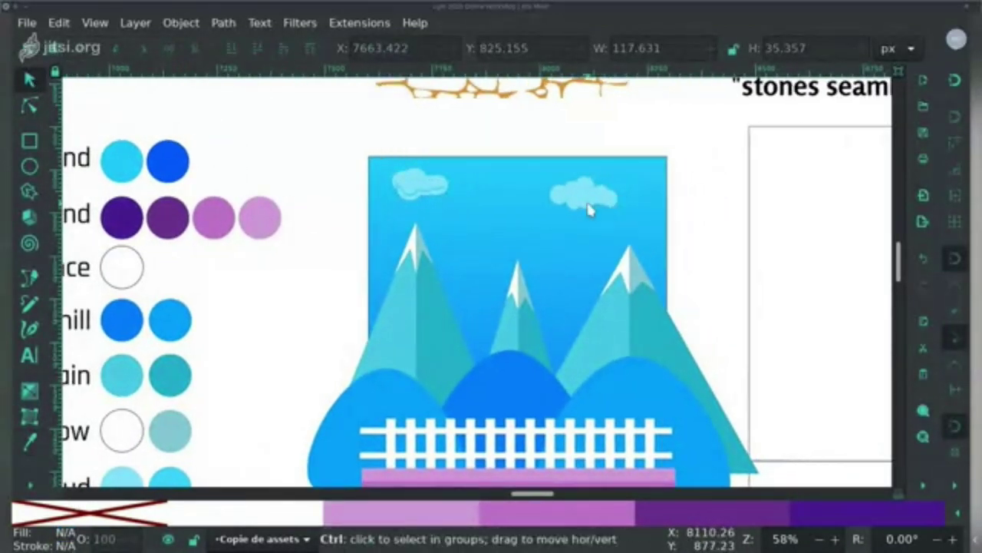
Step: Pen-draw a closed six-node shading shape along the right cloud's underside
scroll(589, 209, "up", 4)
key("b")
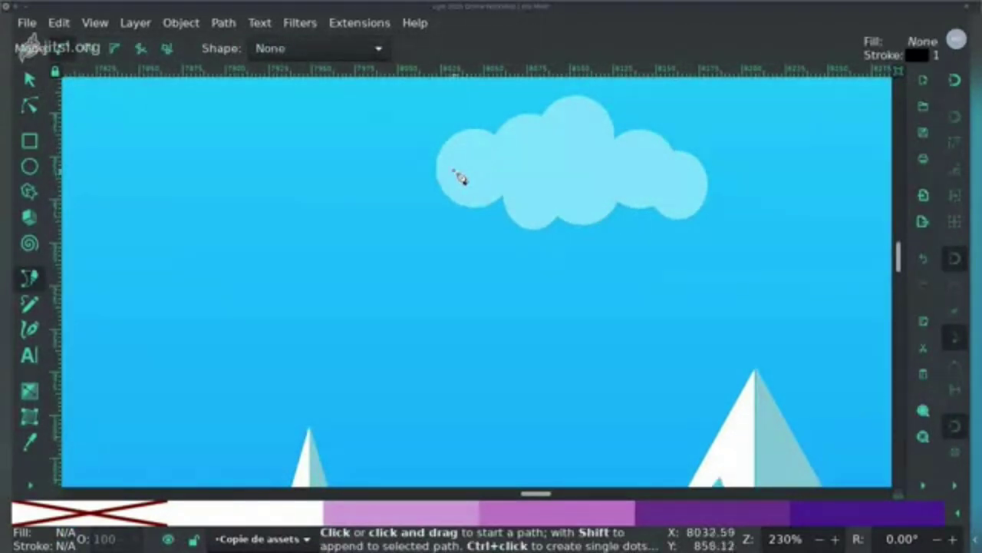
left_click(452, 169)
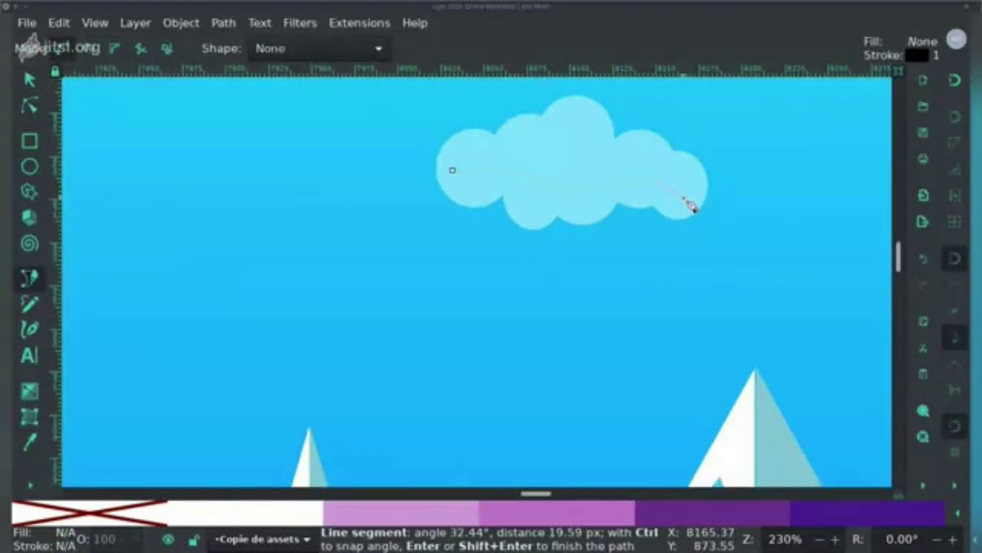
left_click(705, 192)
left_click(657, 192)
left_click(618, 191)
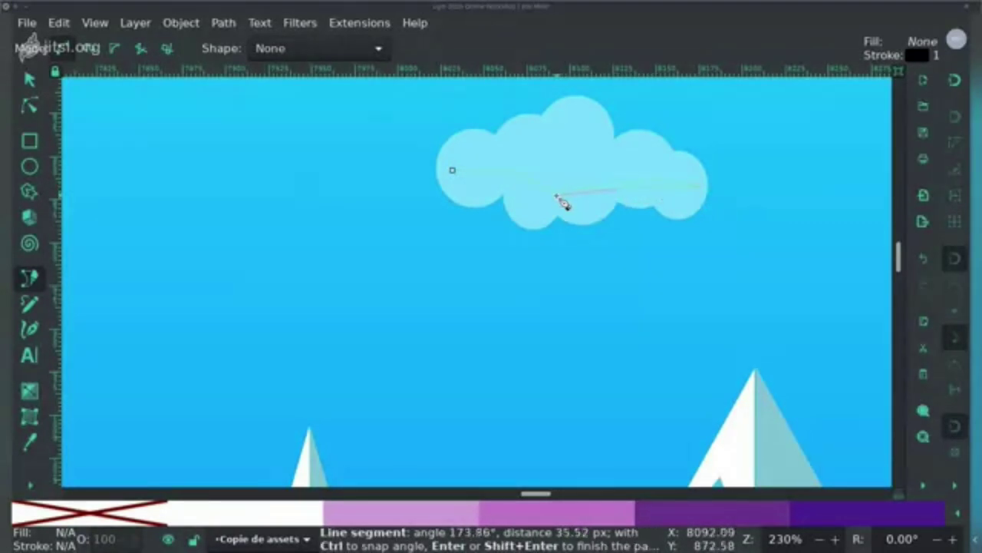
left_click(558, 197)
left_click(510, 183)
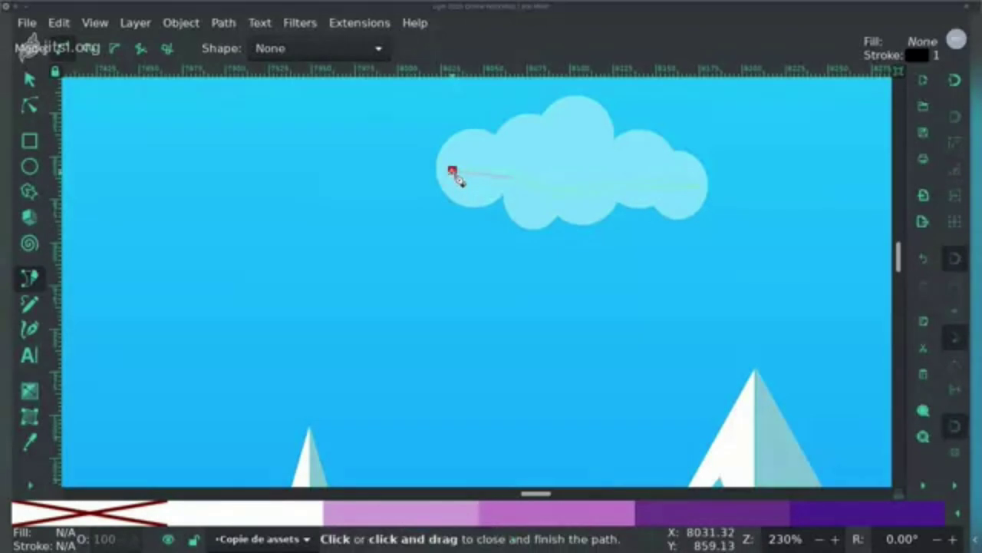
left_click(453, 171)
Step: Bend the shading shape's segments into a wavy edge with the Node tool
left_click(29, 105)
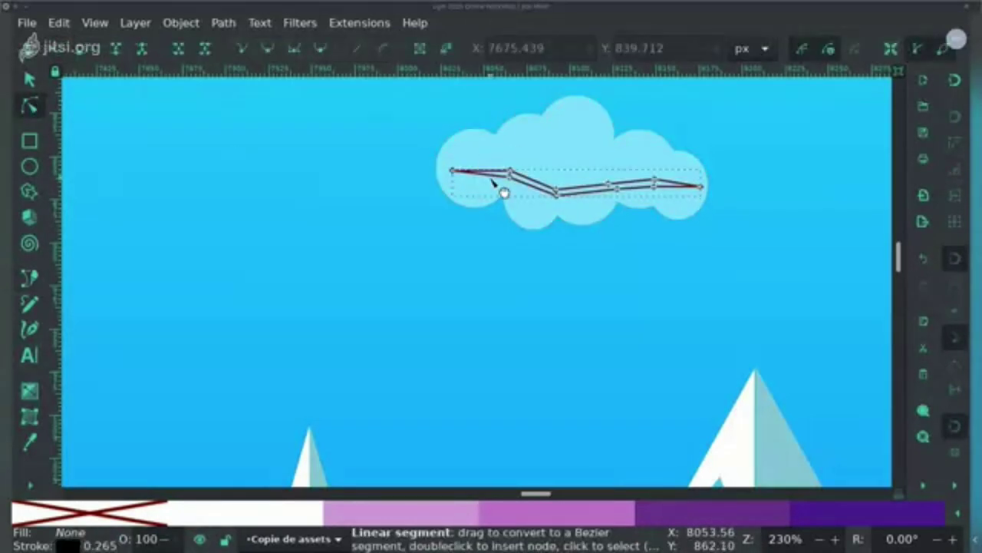
left_click_drag(490, 181, 453, 176)
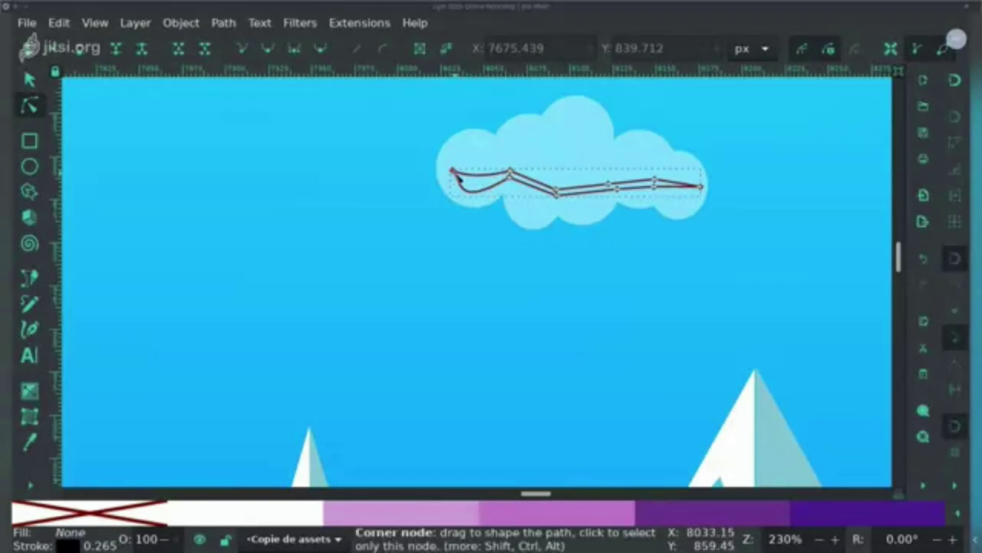
left_click(458, 178)
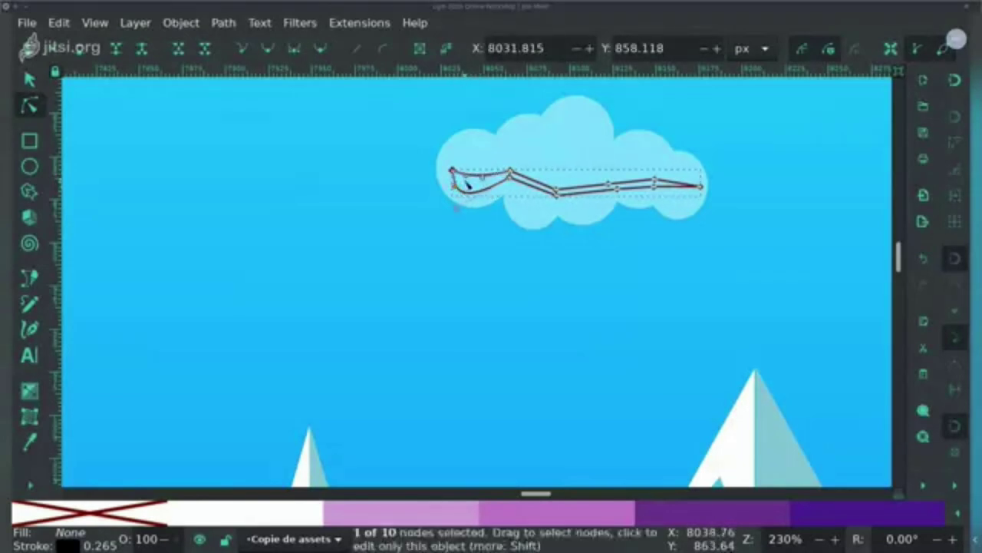
left_click_drag(456, 176, 536, 211)
left_click_drag(604, 204, 663, 182)
left_click(658, 181)
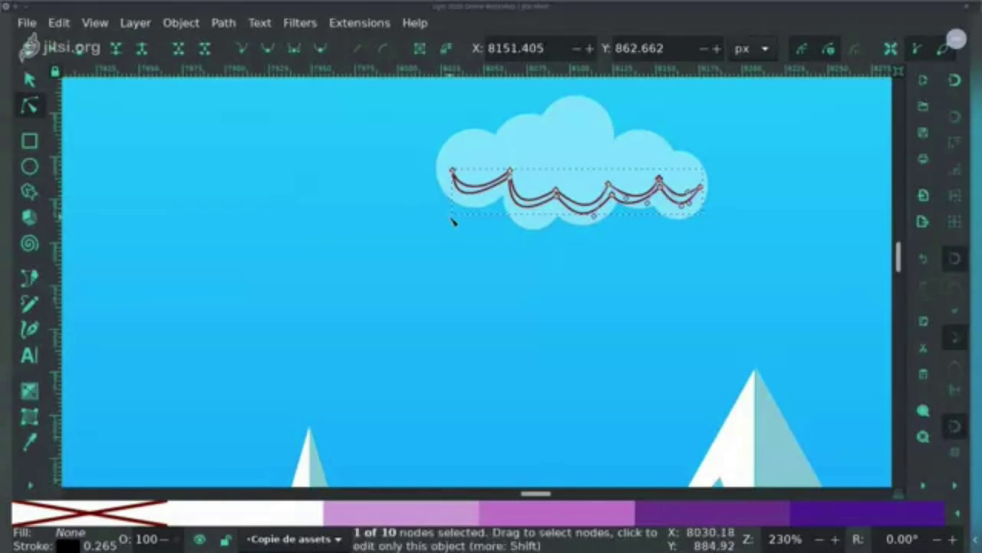
scroll(453, 220, "down", 3)
left_click_drag(453, 220, 633, 196)
scroll(634, 195, "down", 1)
Step: Fill the shading shape with the cloud swatch cyan and remove its outline
key("d")
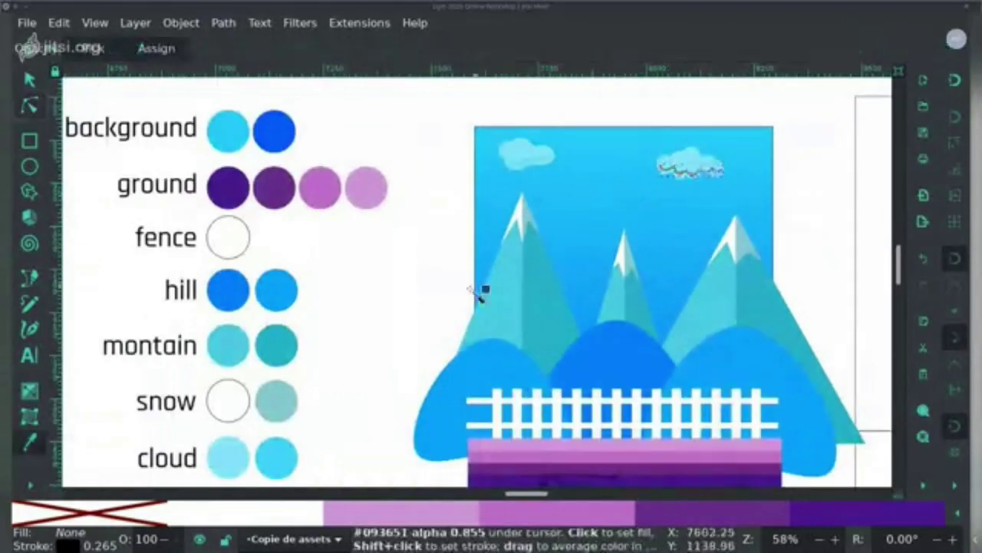
left_click_drag(297, 458, 293, 459)
left_click(129, 523, "shift")
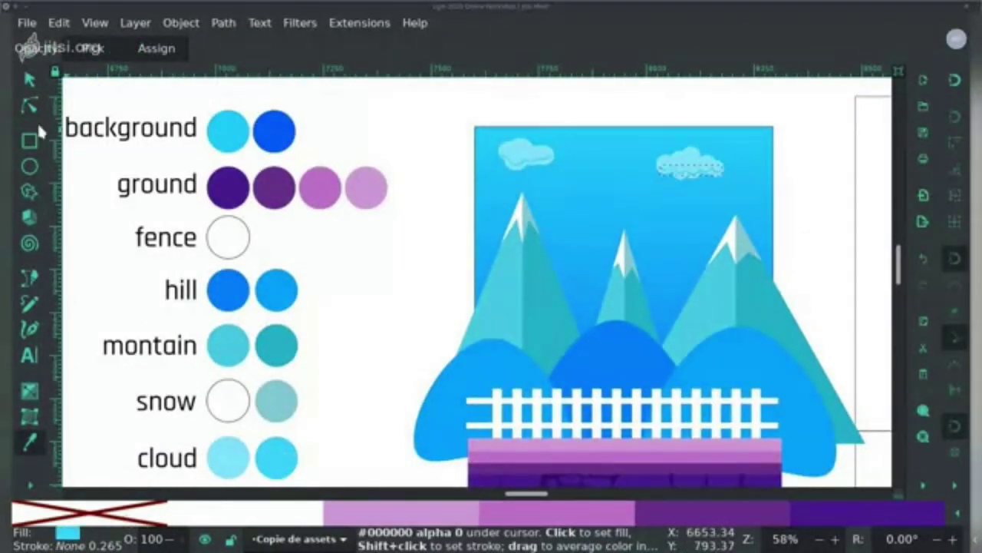
Step: Select each cloud with its shading to check both shaded clouds
left_click(29, 80)
left_click(407, 120)
left_click_drag(408, 119, 579, 184)
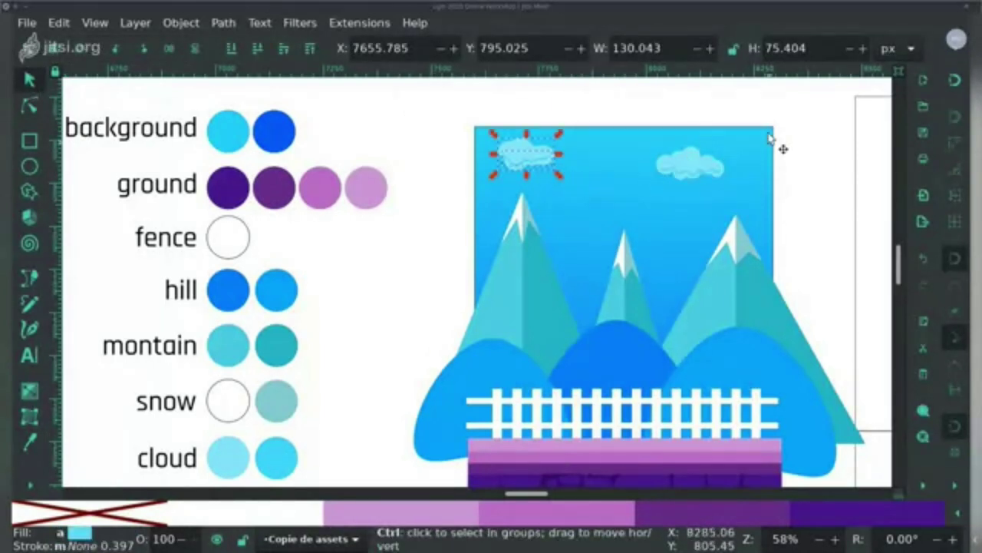
left_click_drag(593, 93, 733, 125)
left_click(818, 195)
Step: Nudge the right cloud slightly down and to the right
scroll(733, 125, "down", 2)
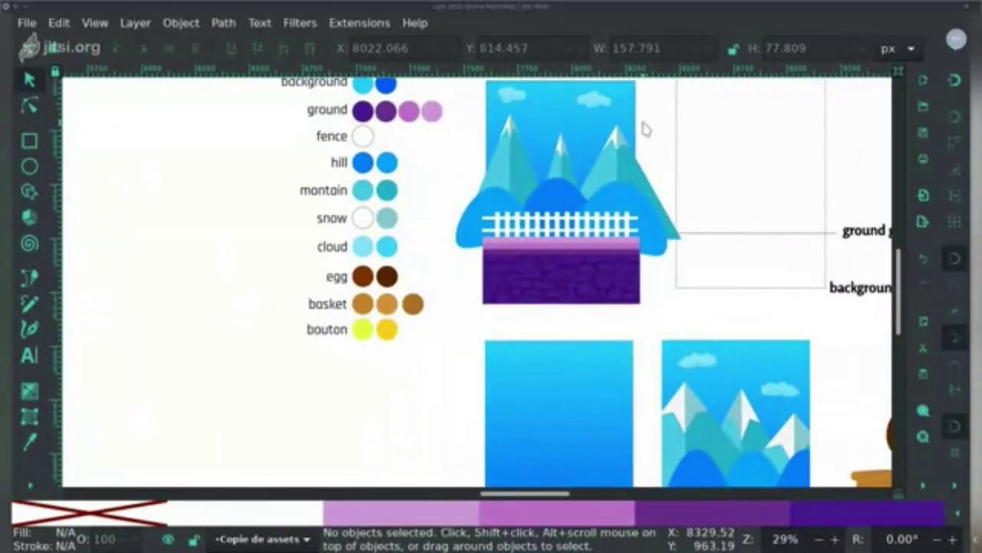
left_click_drag(650, 127, 621, 151)
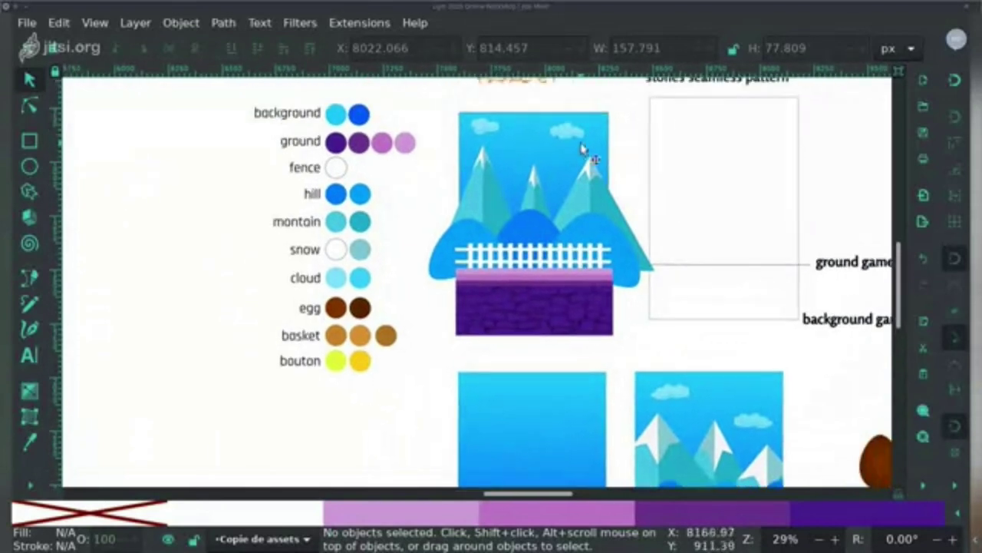
left_click_drag(634, 107, 571, 146)
left_click(630, 131)
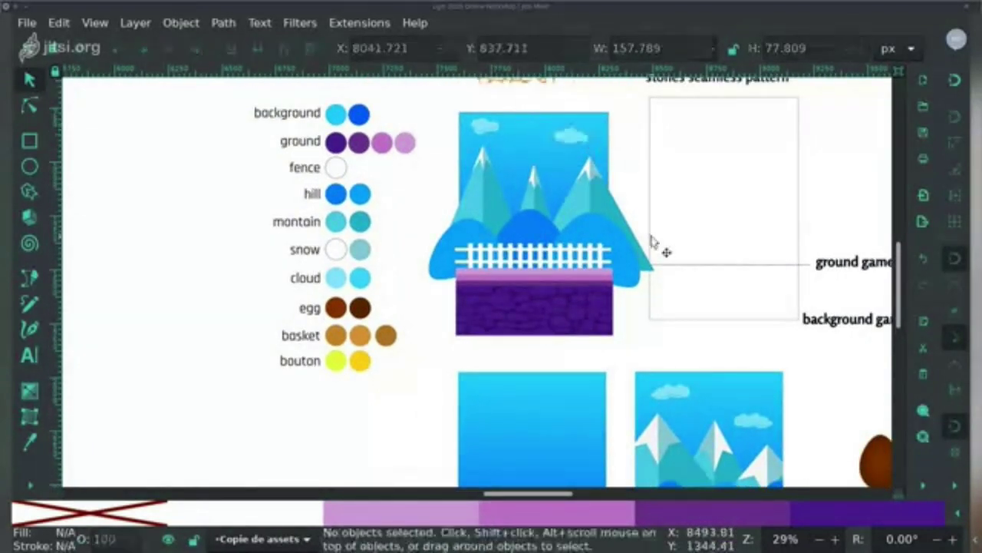
scroll(652, 242, "down", 1)
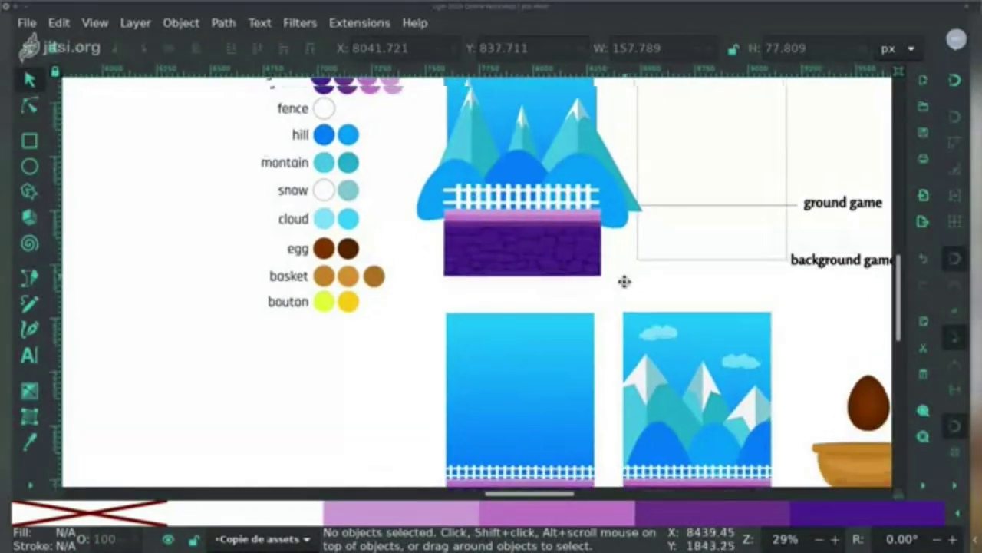
scroll(625, 281, "up", 2)
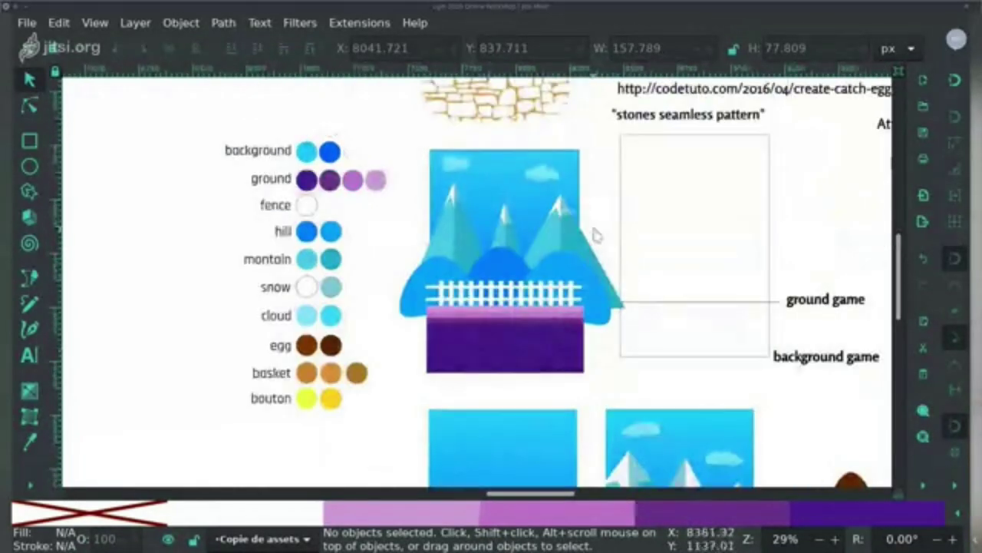
Step: Raise the blue gradient sky rectangle to the top, place it over the landscape, and select both
left_click(574, 161)
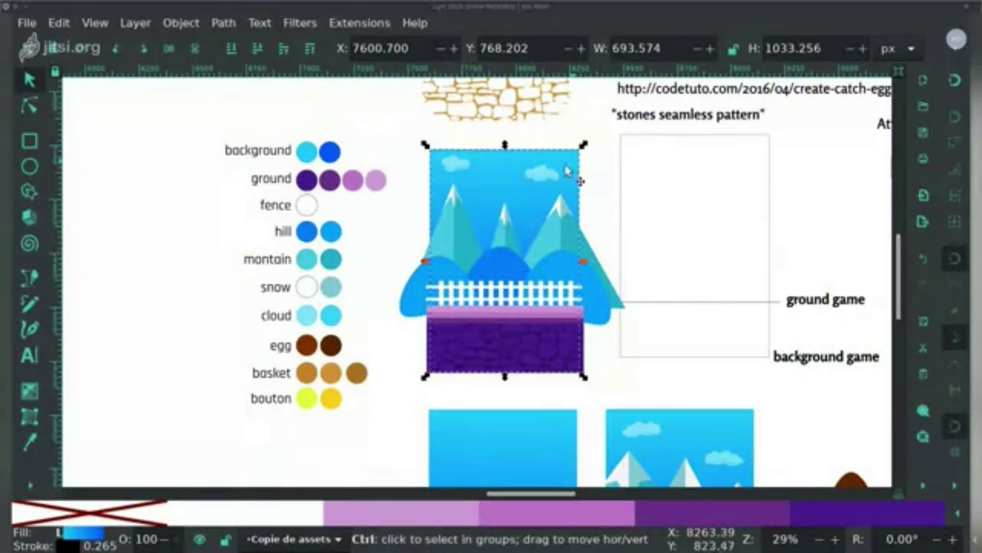
key("Home")
left_click_drag(477, 244, 680, 248)
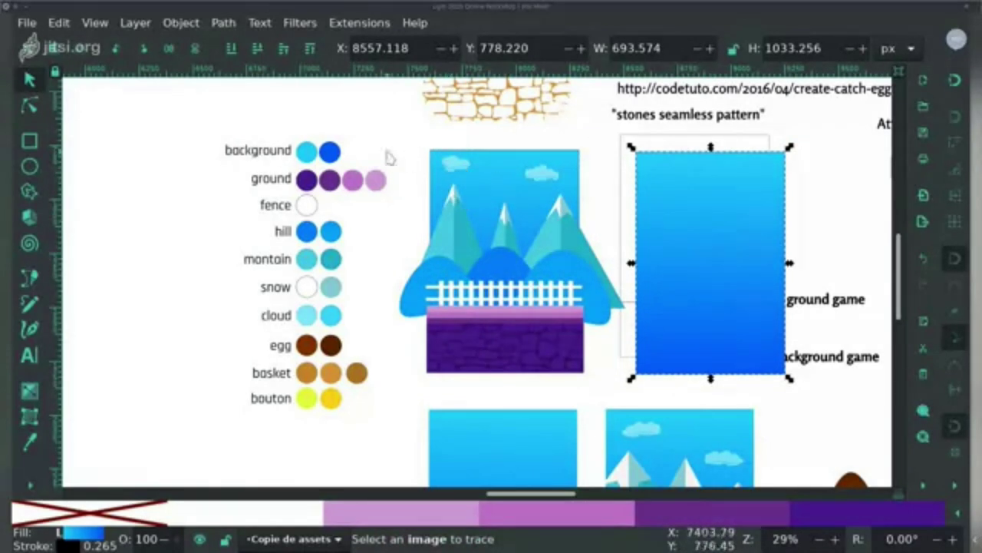
left_click_drag(381, 151, 634, 401)
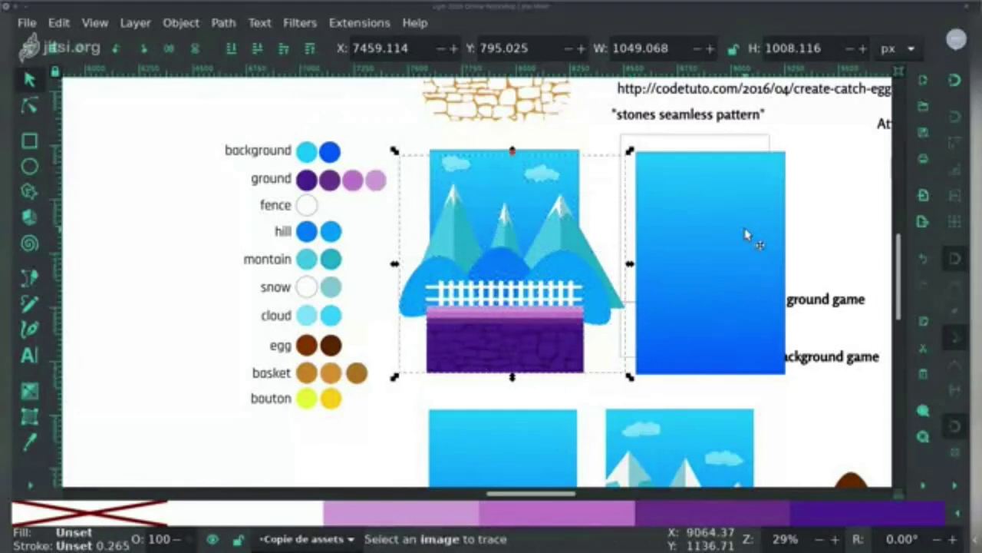
left_click_drag(746, 235, 534, 234)
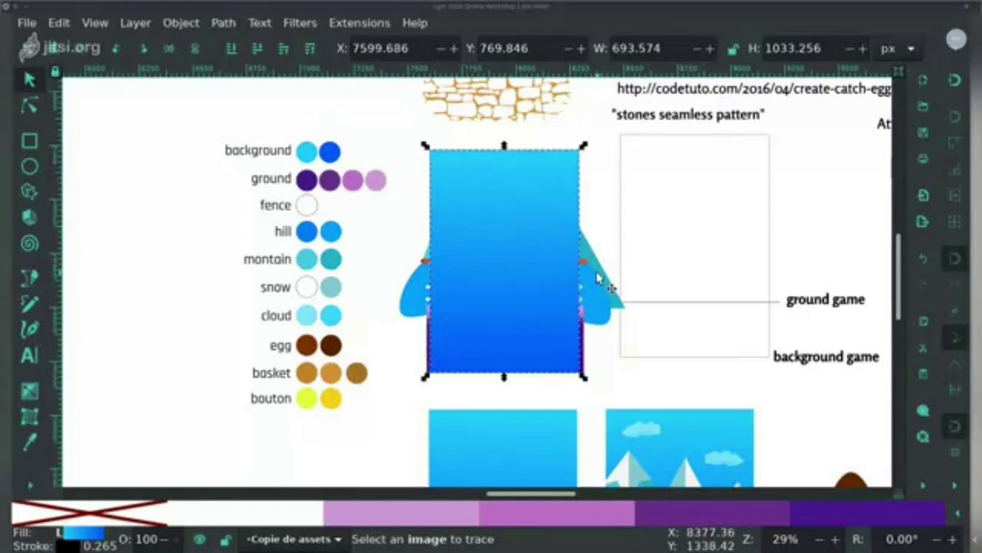
left_click(601, 275, "shift")
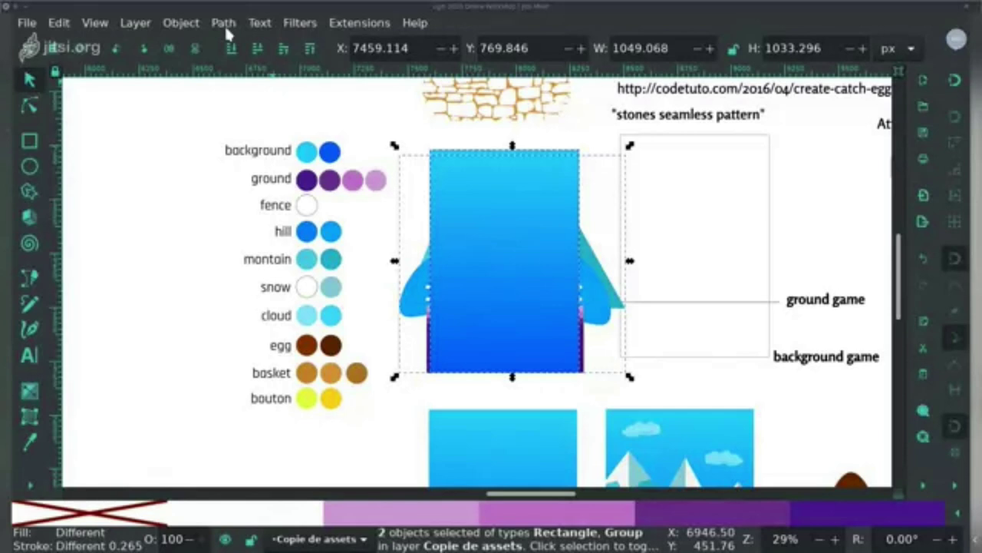
Step: Clip the landscape group to the rectangle with Object > Clip > Set
left_click(189, 24)
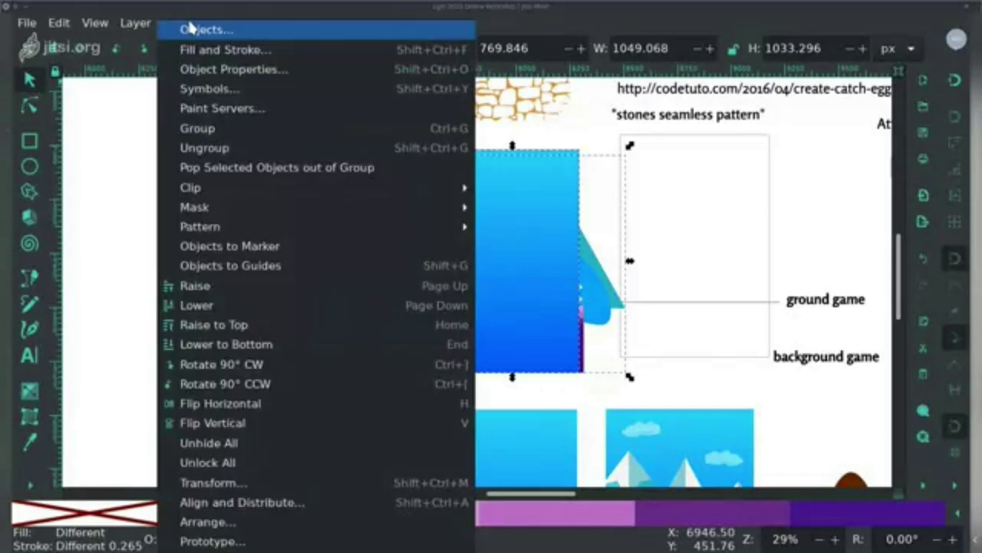
mouse_move(193, 192)
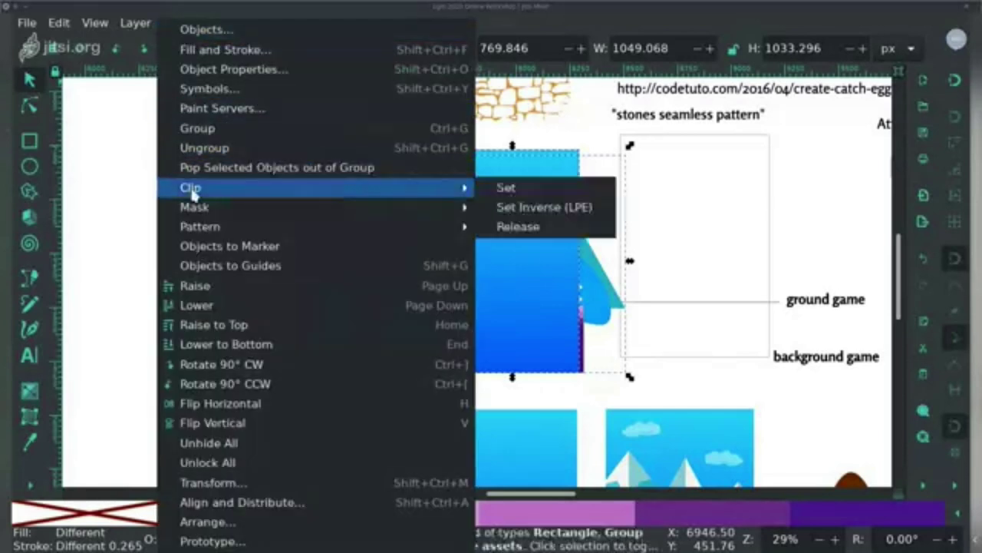
left_click(505, 189)
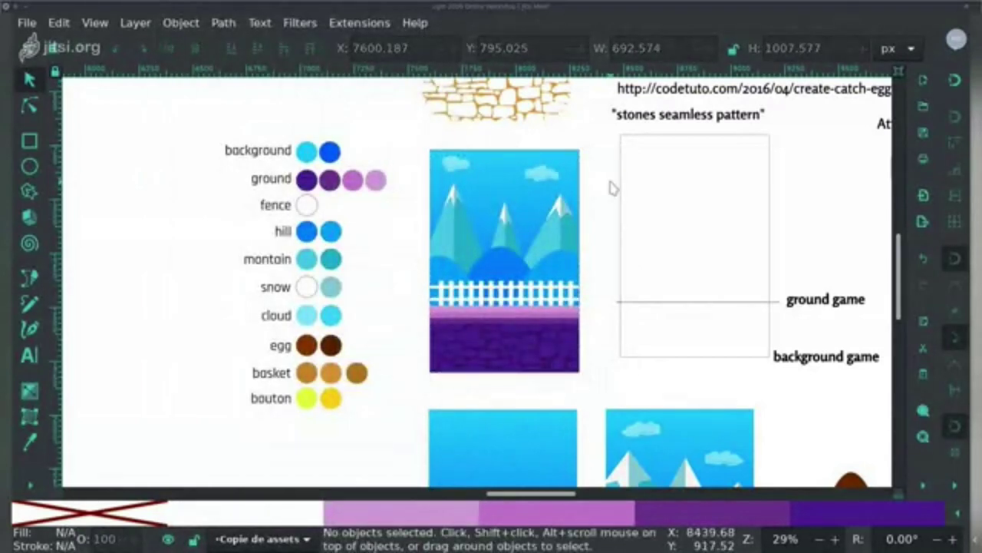
left_click(184, 23)
mouse_move(232, 187)
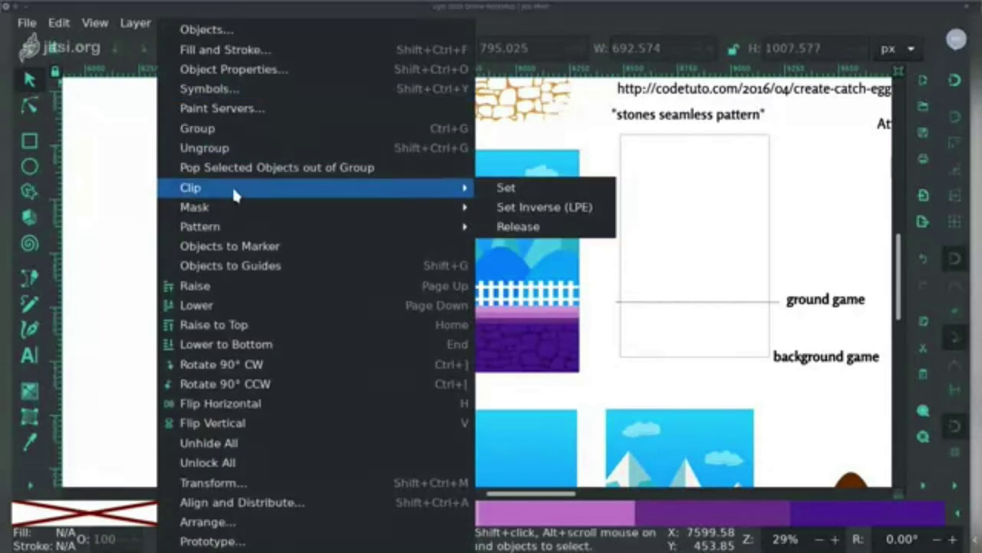
left_click(603, 140)
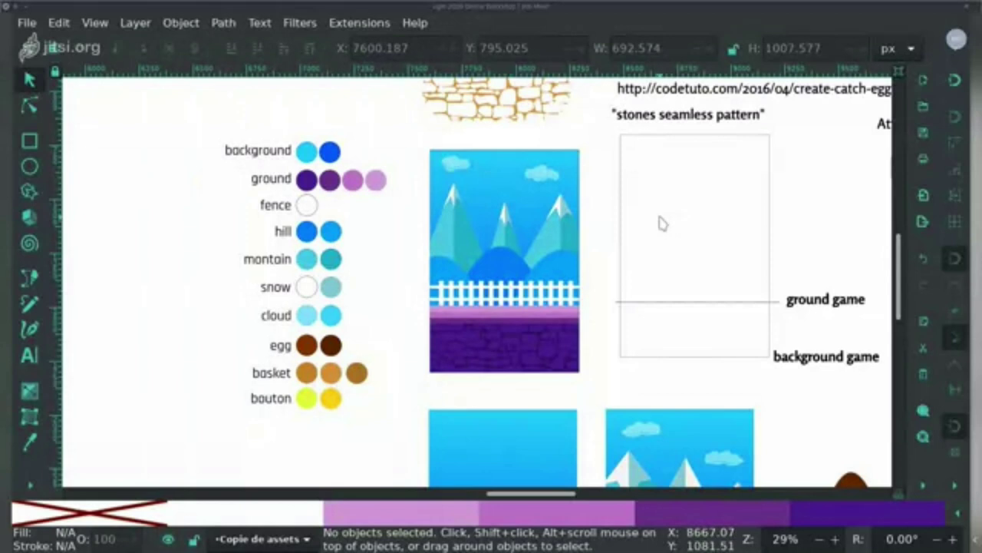
Step: Pan across the sheet to show the egg, basket, Play buttons and the logo and bouton frames
left_click_drag(660, 222, 517, 228)
left_click_drag(568, 351, 466, 138)
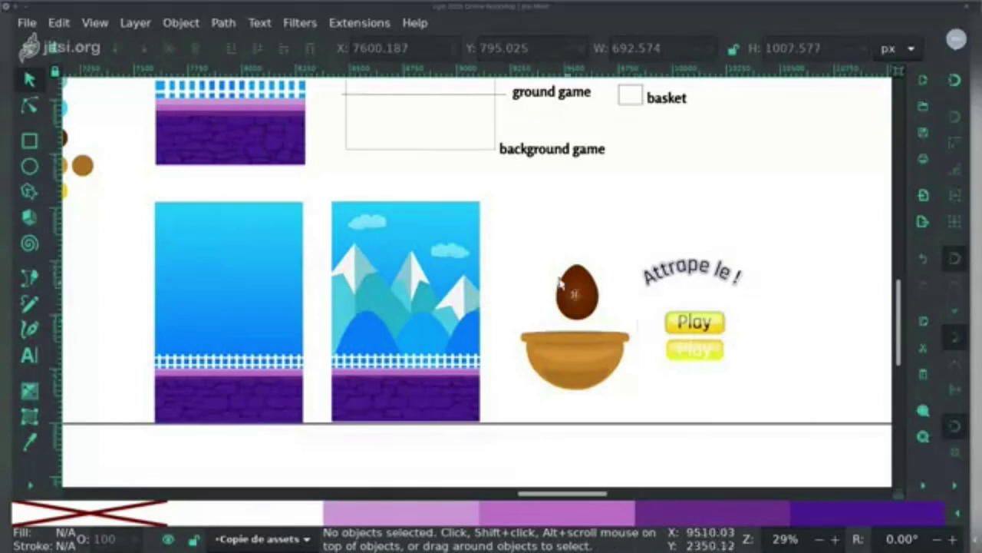
left_click_drag(429, 243, 526, 383)
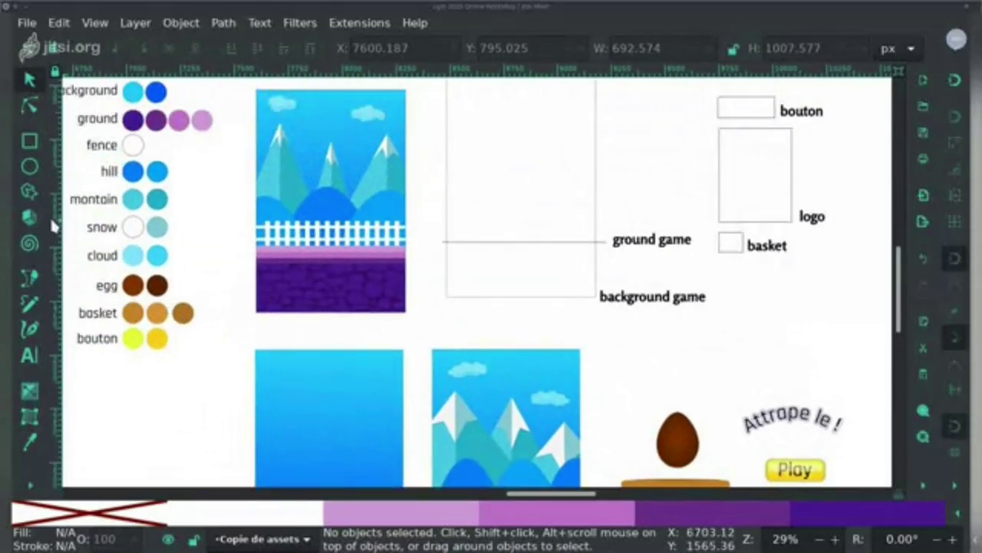
Step: Draw a tall ellipse inside the empty frame and fill it with the egg brown swatch
left_click(29, 164)
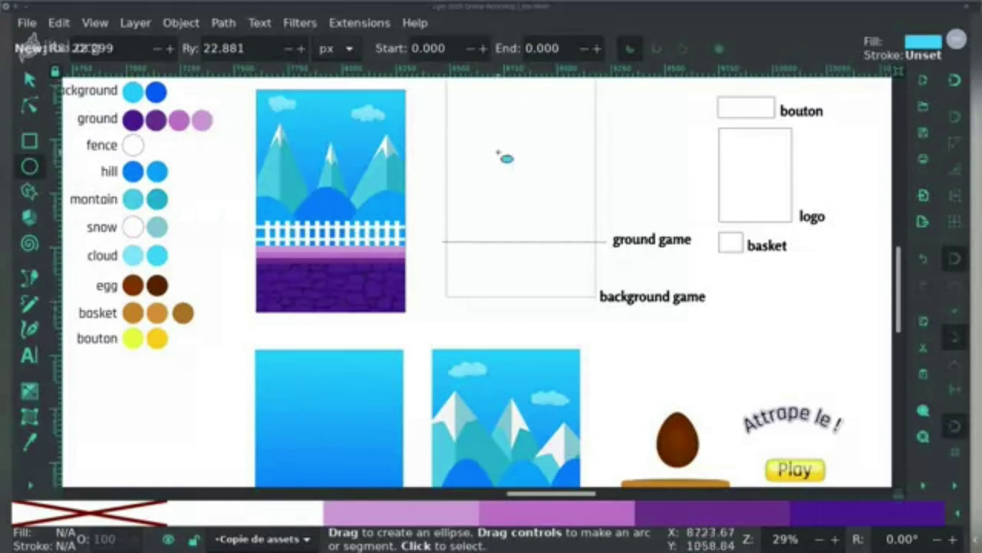
key("ctrl")
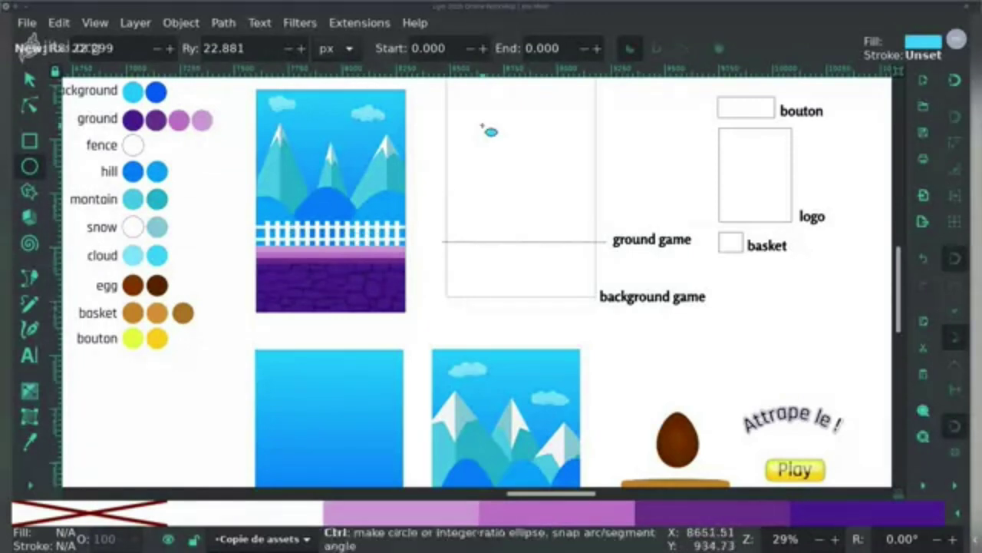
left_click_drag(479, 122, 564, 244)
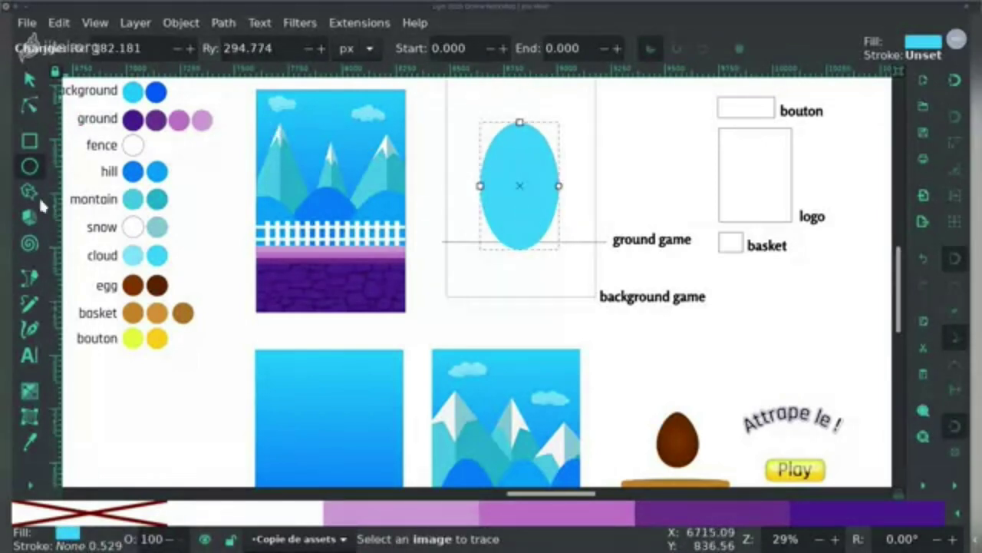
left_click(31, 441)
left_click(133, 285)
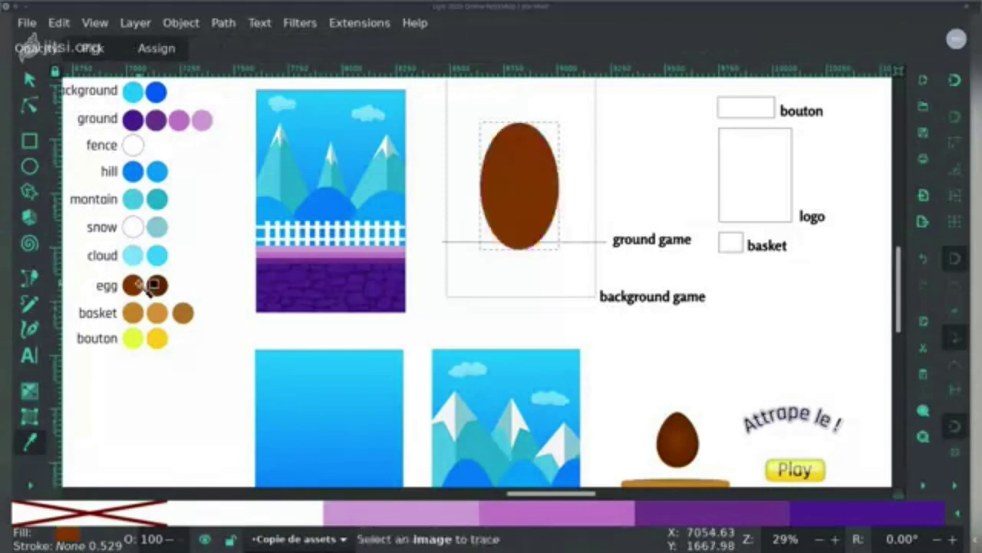
Step: Convert the ellipse to a path and reshape its nodes into an egg with a narrower top
left_click(32, 108)
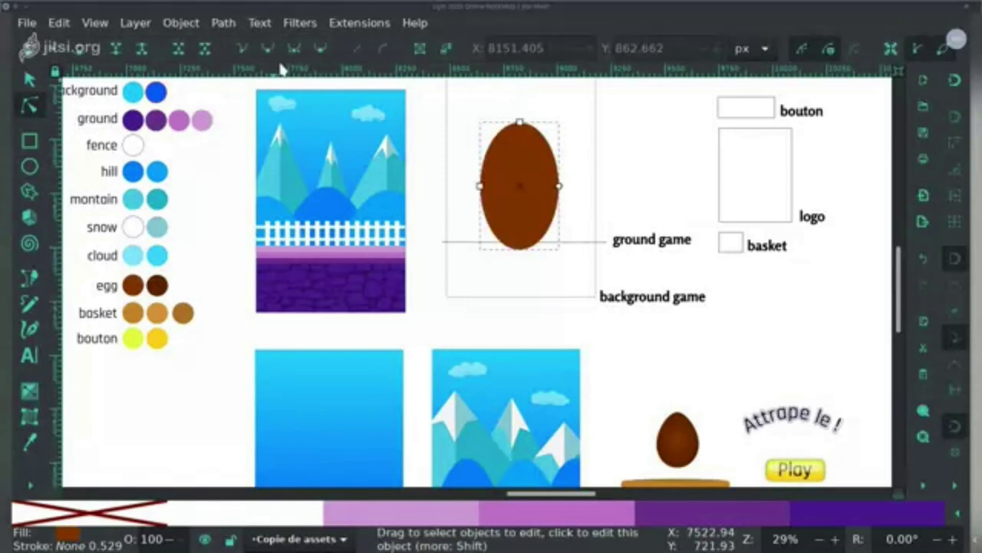
left_click(419, 55)
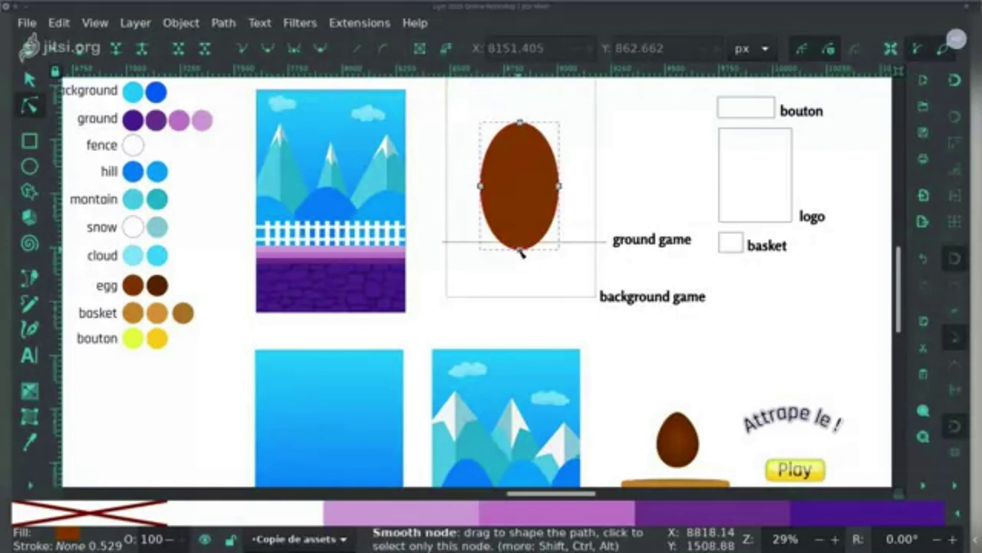
left_click_drag(521, 253, 520, 239)
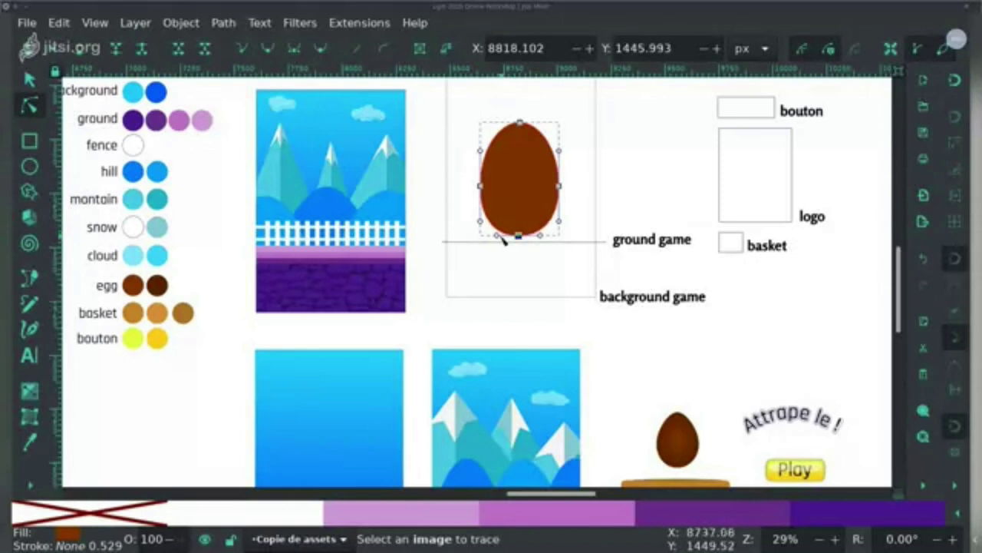
left_click_drag(459, 161, 563, 190)
left_click(520, 122)
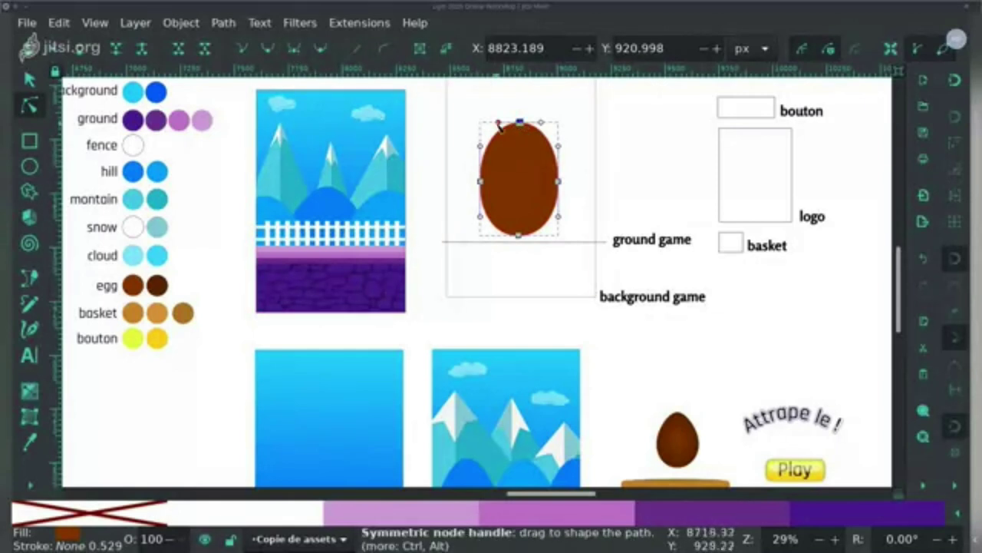
left_click_drag(499, 125, 507, 130)
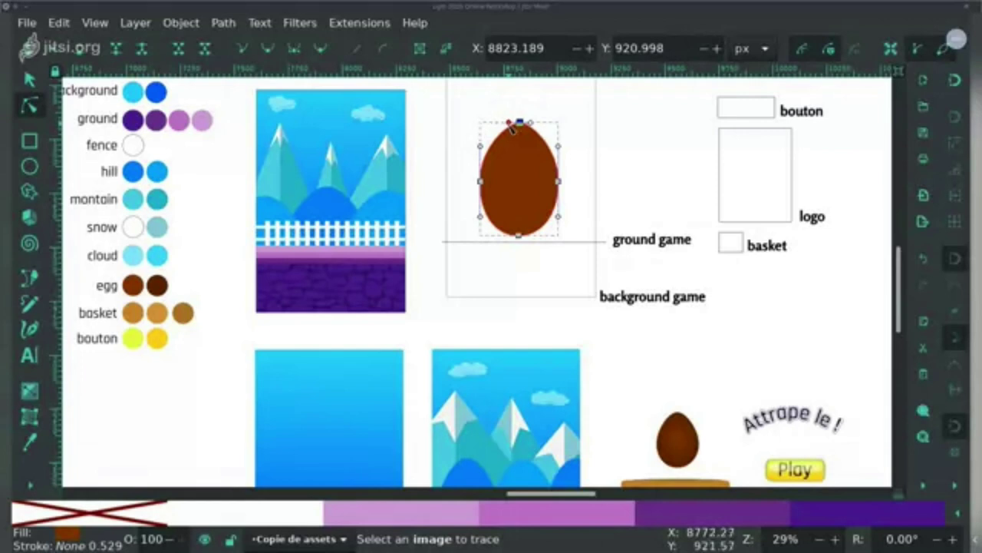
Step: Adjust the egg's top and side node handles so the sides bulge and the top tapers
scroll(581, 191, "right", 2)
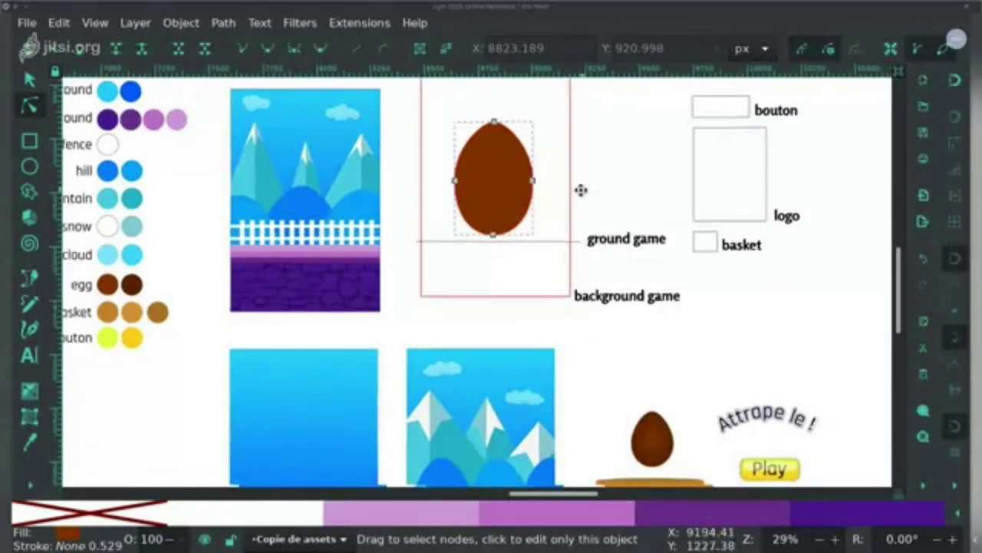
scroll(581, 190, "right", 3)
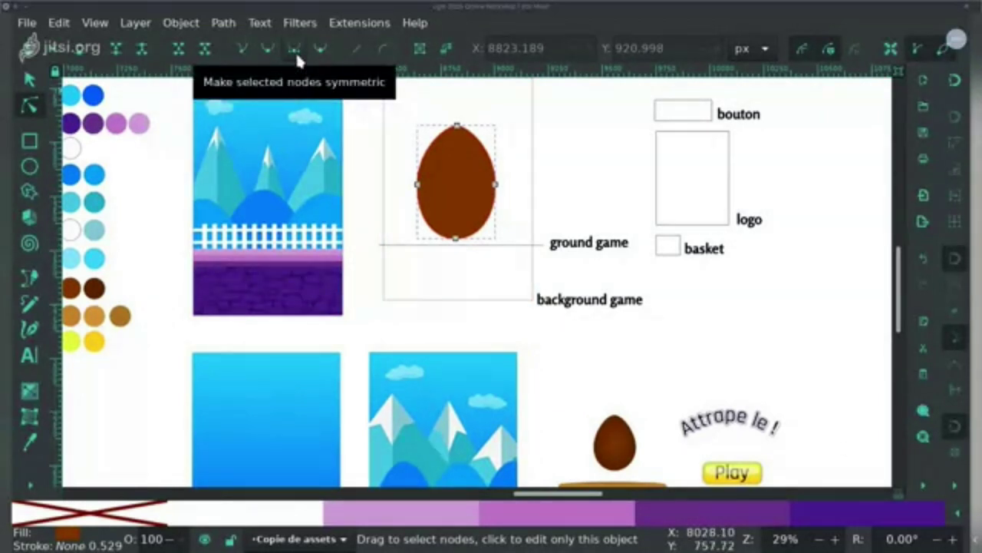
left_click(456, 125)
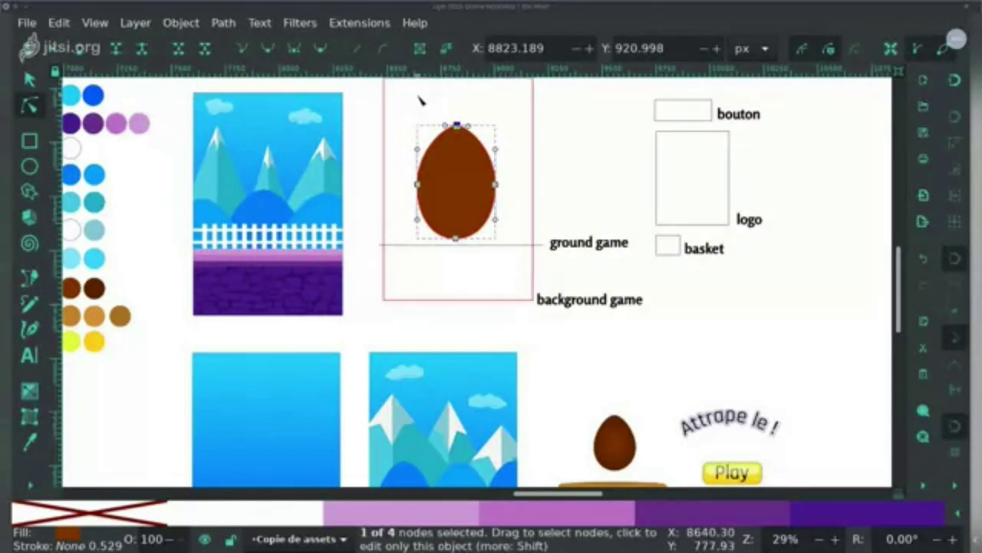
mouse_move(469, 129)
left_mouse_down()
mouse_move(552, 125)
mouse_move(473, 129)
left_mouse_up()
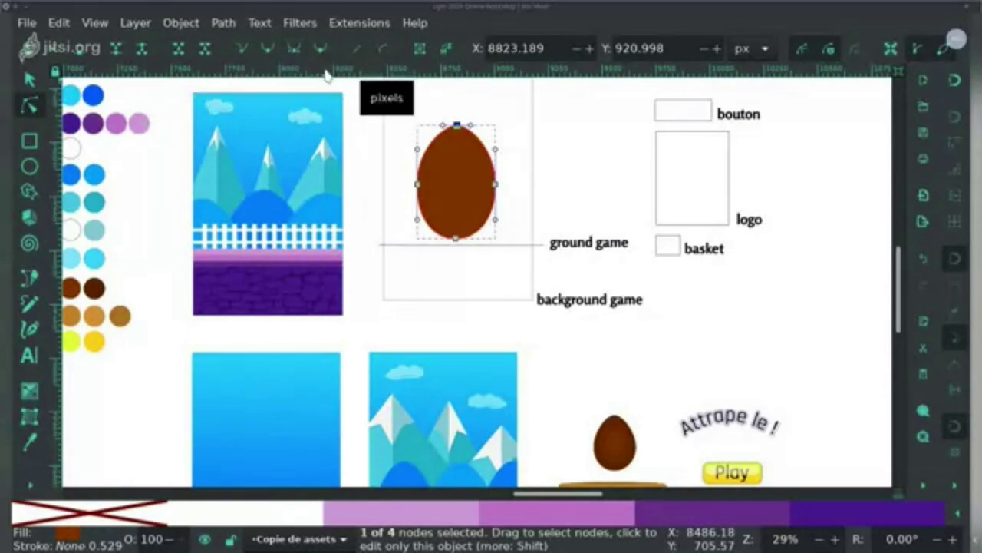
left_click_drag(420, 152, 422, 152)
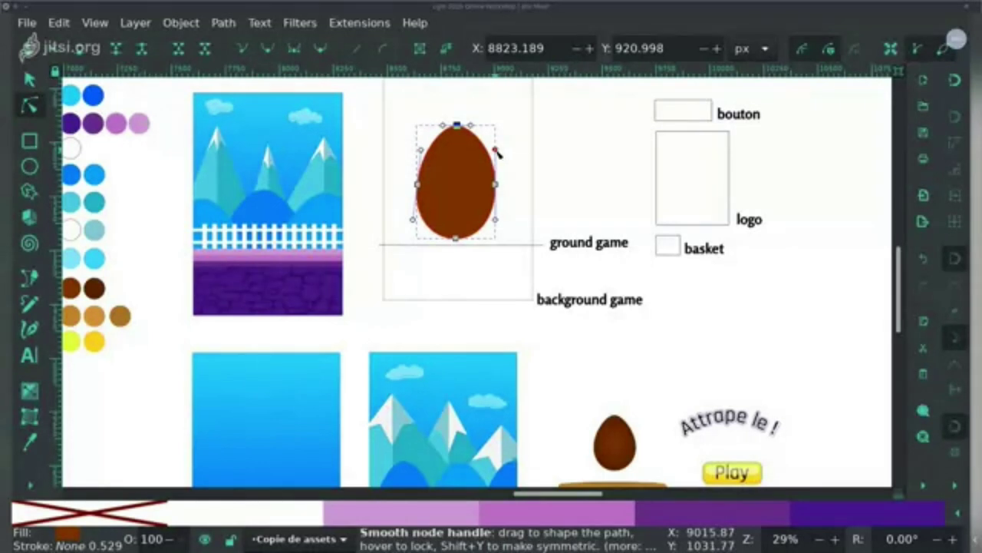
left_click_drag(496, 151, 496, 154)
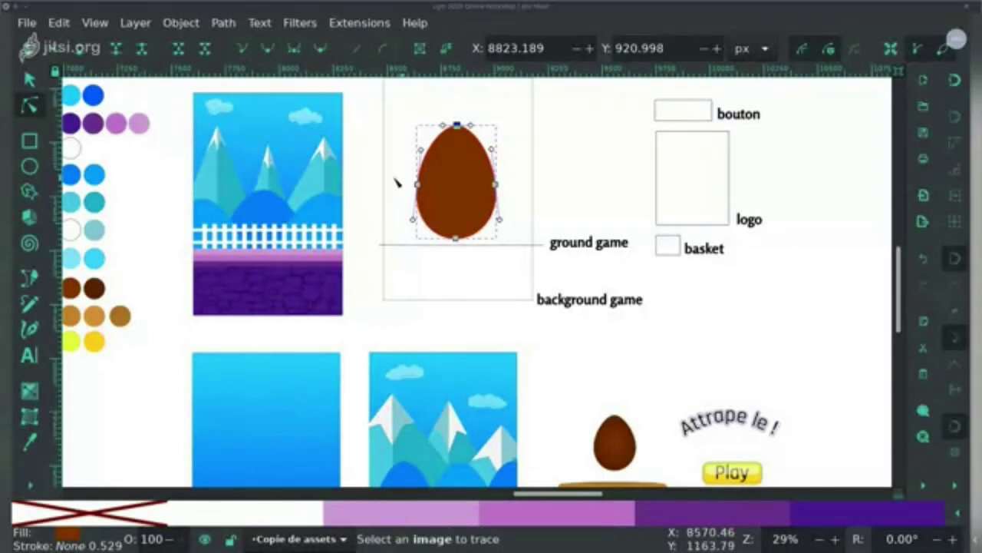
left_click_drag(392, 178, 537, 218)
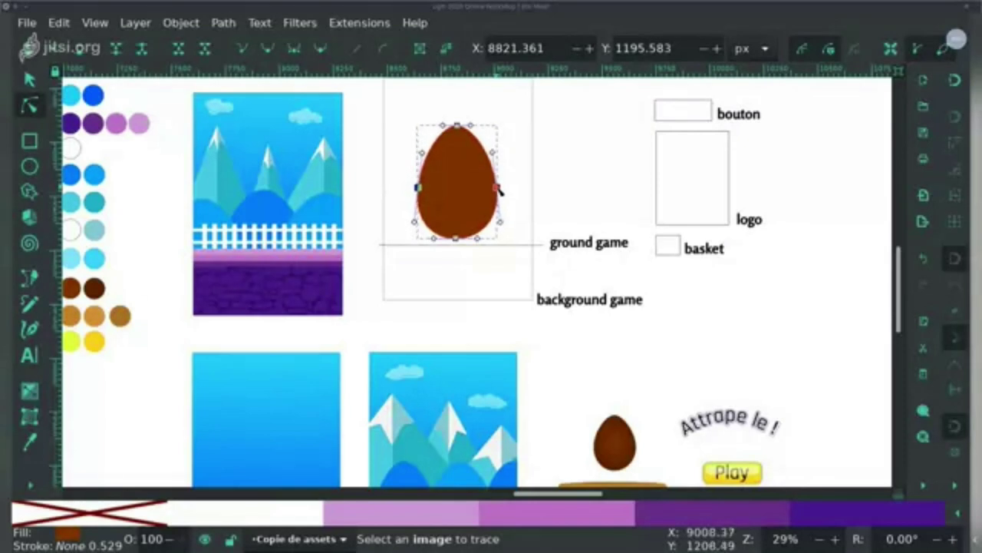
key("Escape")
Step: Give the egg a radial gradient fill in Fill and Stroke
right_click(923, 478)
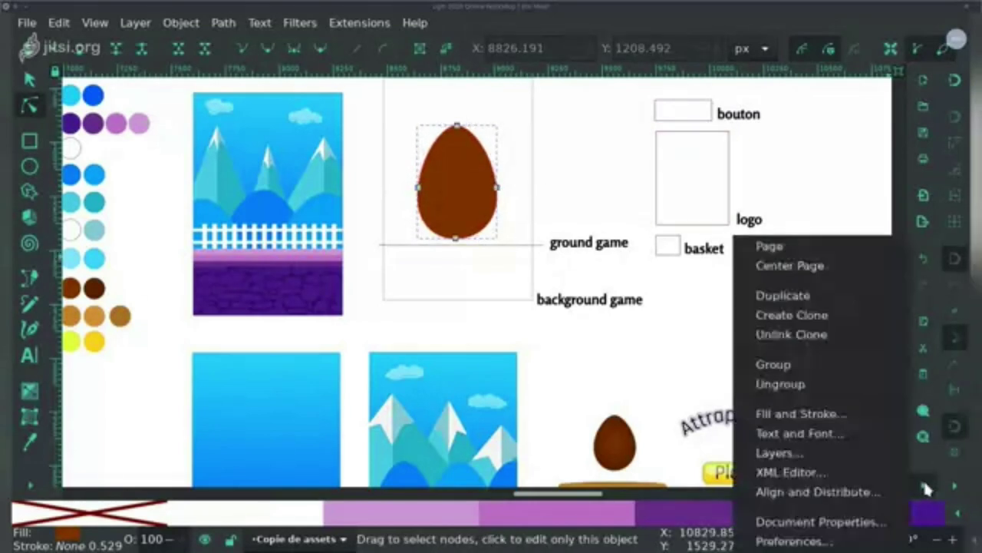
left_click(883, 417)
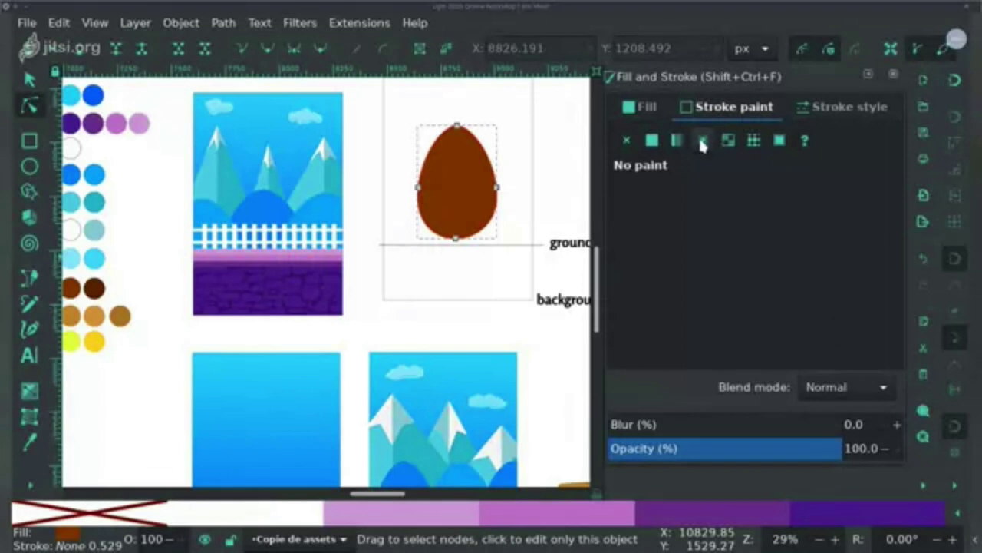
left_click(655, 112)
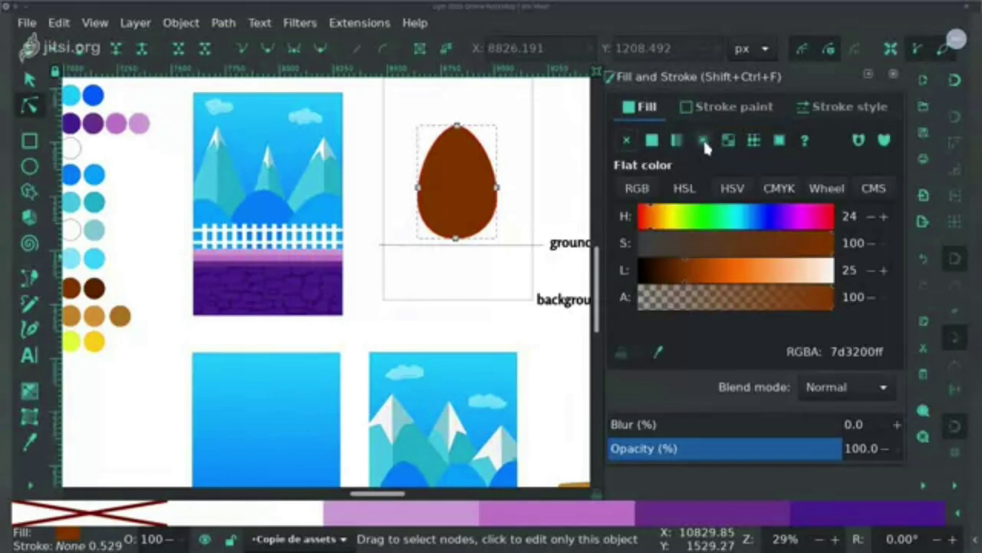
left_click(703, 140)
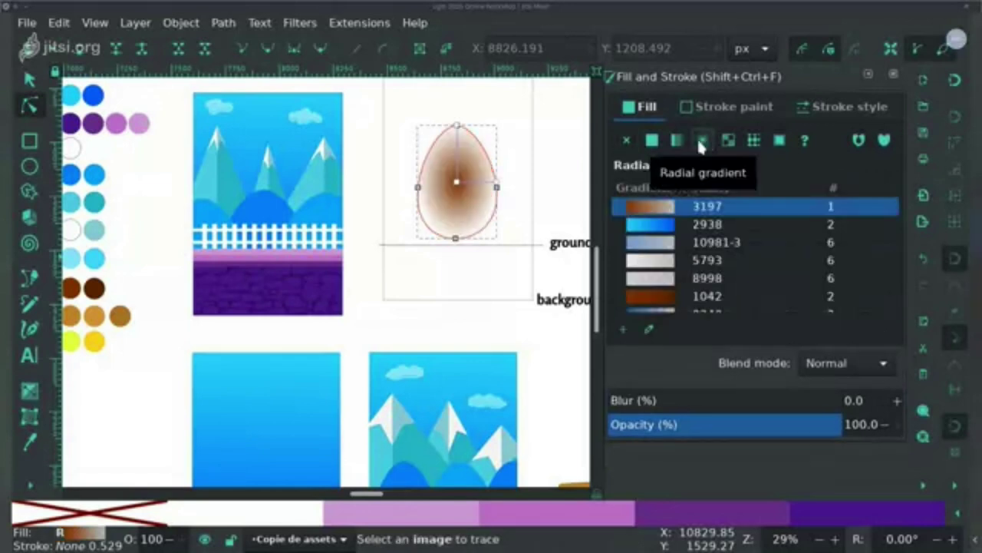
scroll(487, 189, "right", 3)
scroll(486, 189, "up", 1)
left_click_drag(482, 203, 546, 219)
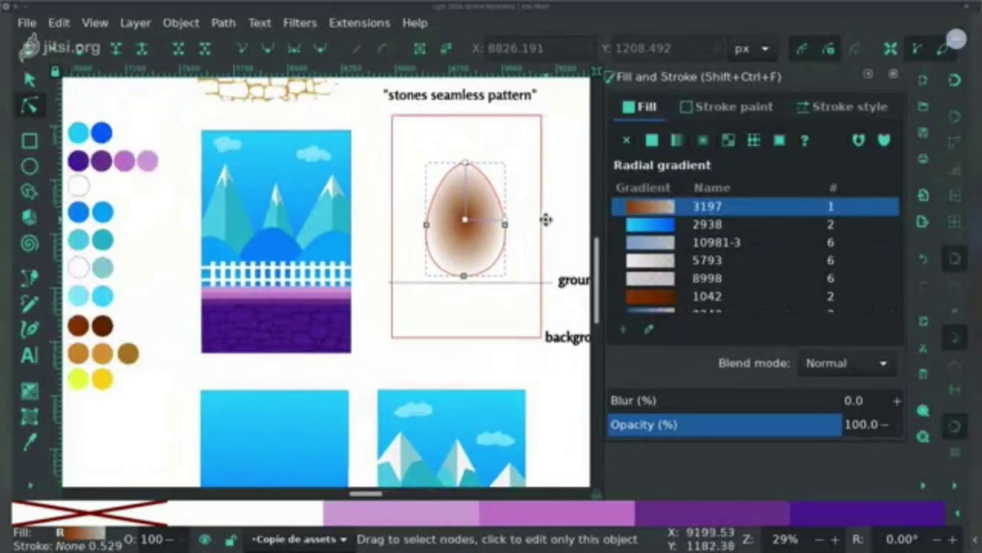
Step: Set the gradient stops to the dark brown swatch and lower the gradient centre in the egg
left_click(472, 218)
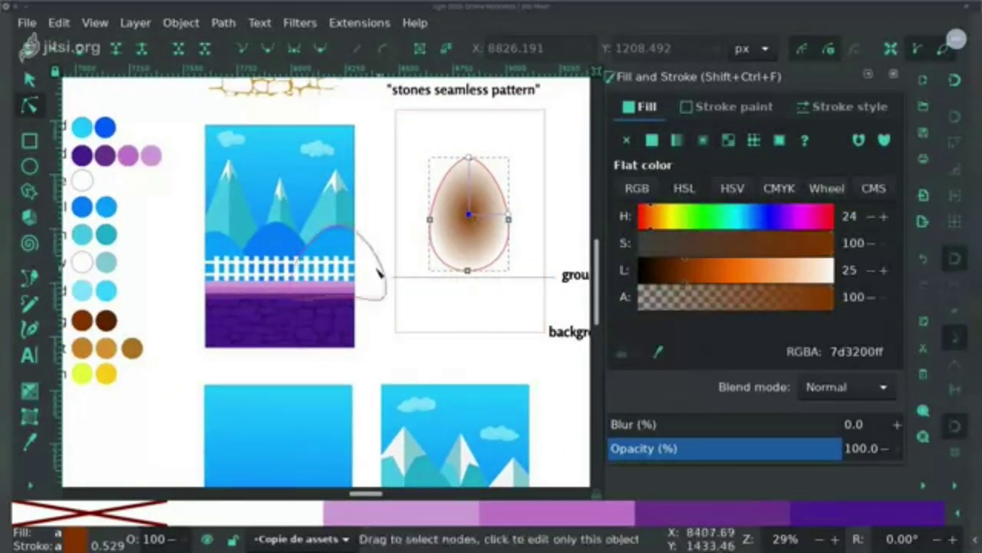
left_click(508, 217)
left_click(31, 442)
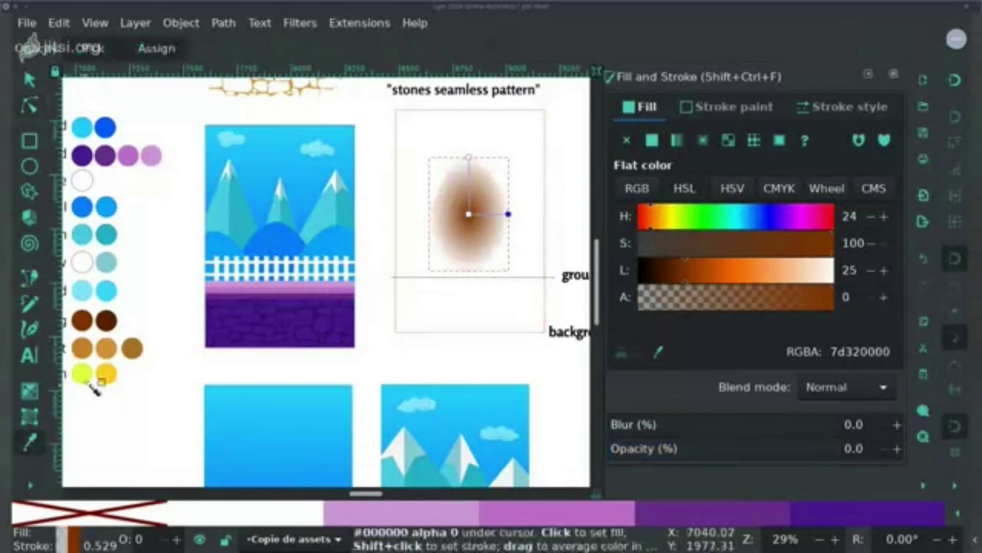
left_click(109, 320)
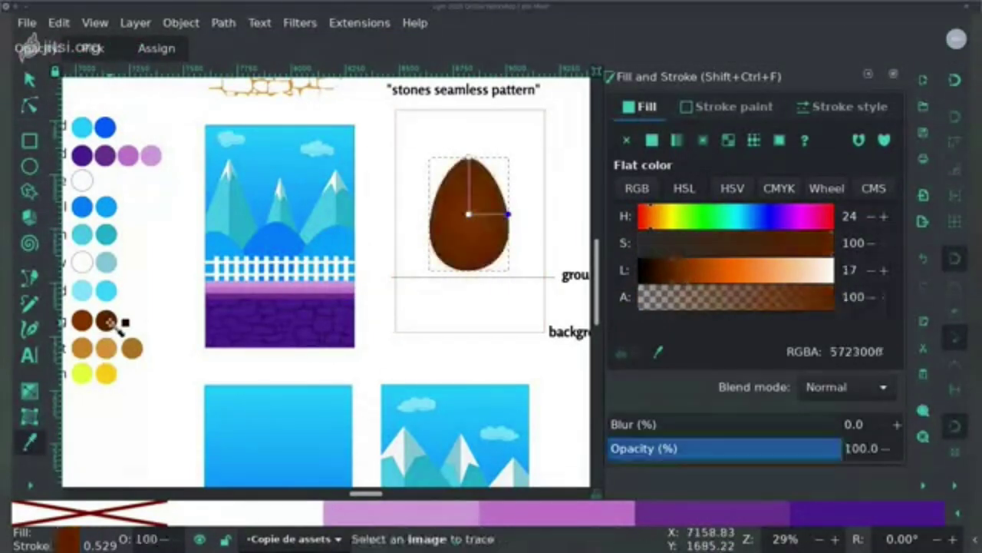
left_click(31, 109)
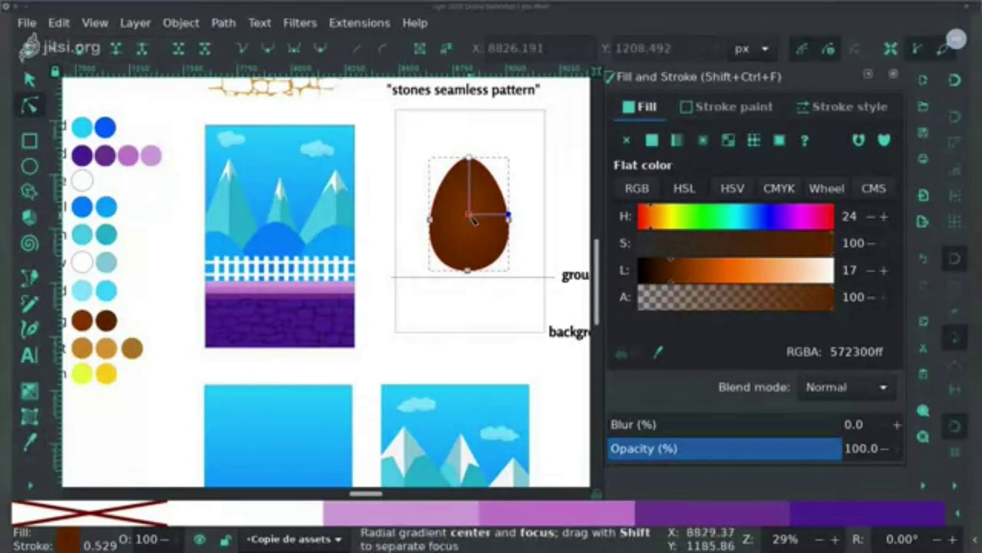
left_click_drag(473, 220, 474, 233)
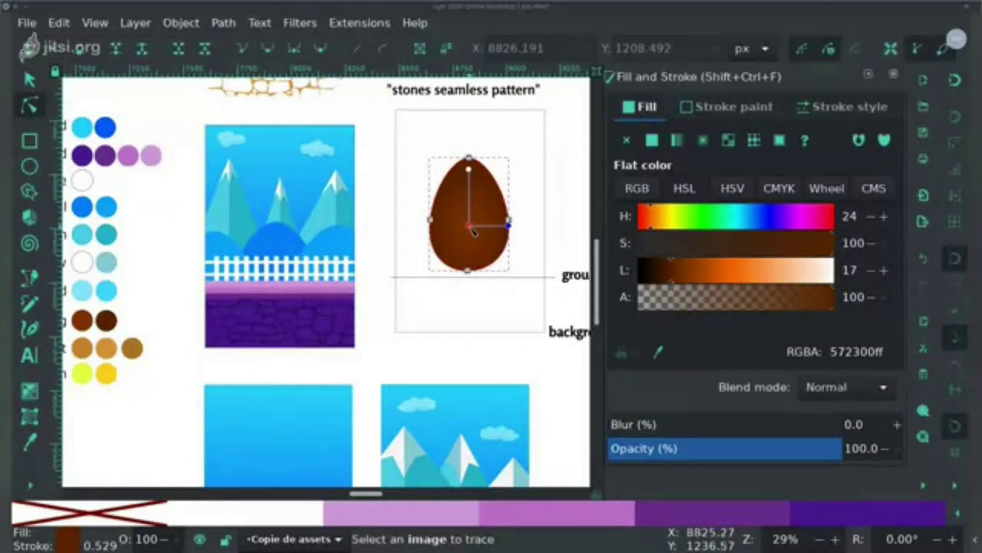
left_click_drag(688, 273, 692, 280)
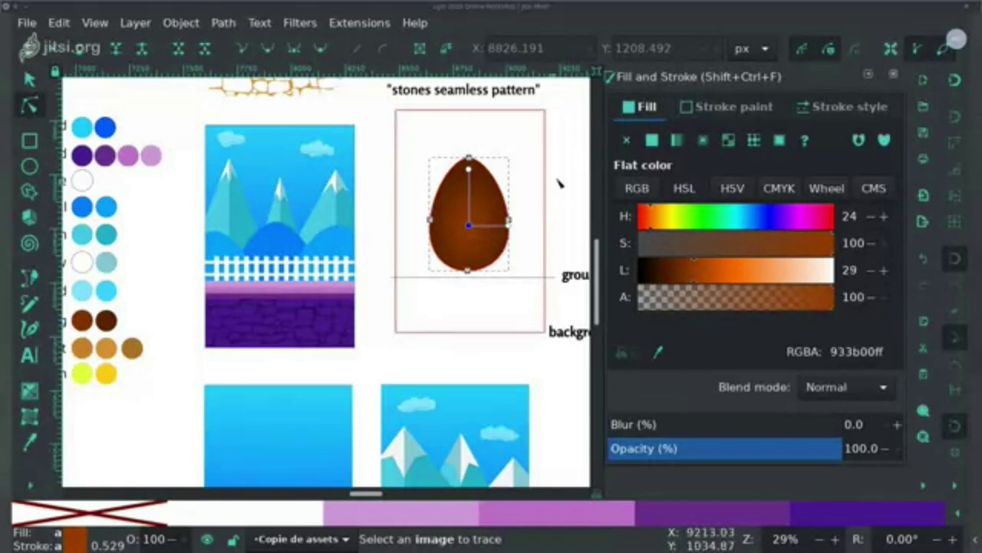
Step: Remove the egg's outline and make the stop a fully opaque, slightly lighter brown (a34100ff)
left_click(739, 111)
left_click(627, 141)
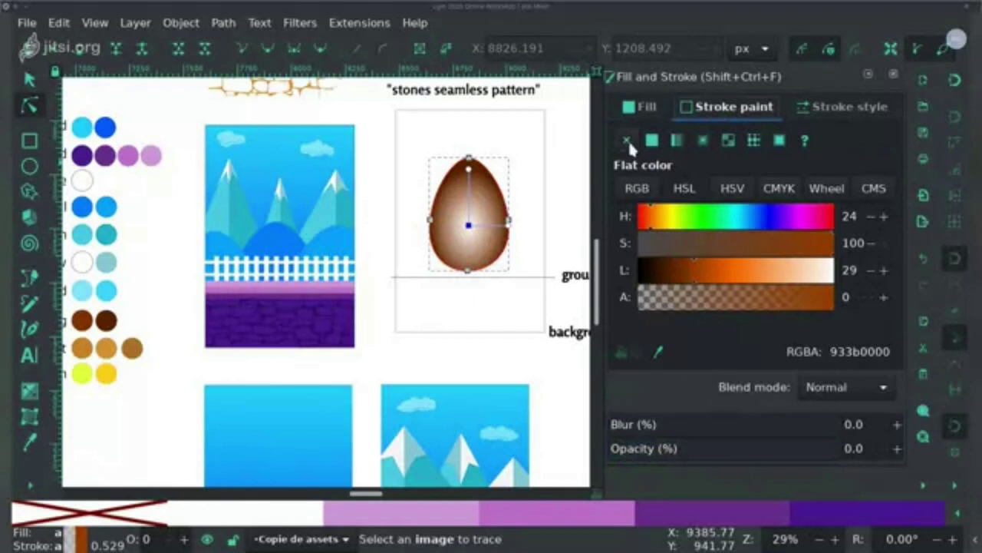
left_click(628, 140)
left_click(643, 105)
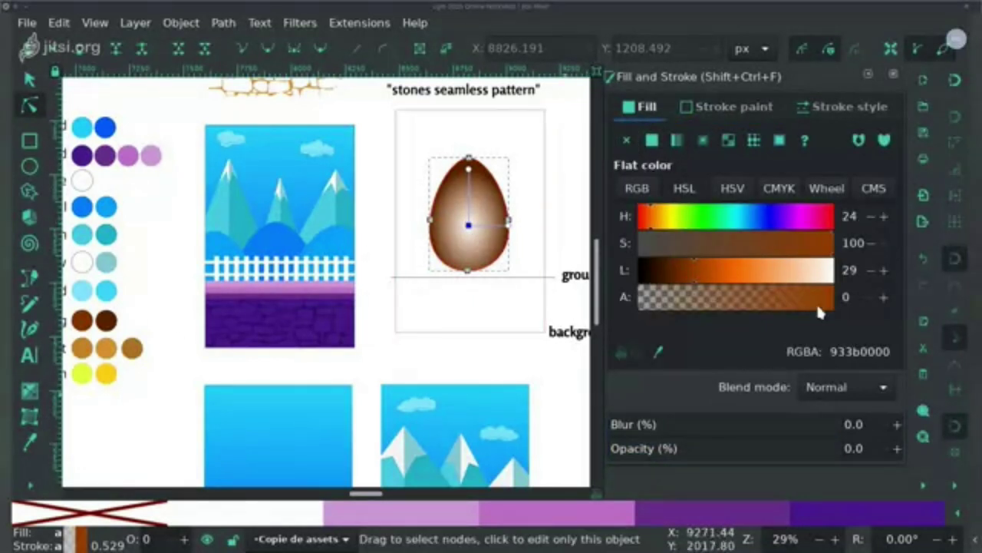
left_click_drag(818, 307, 840, 306)
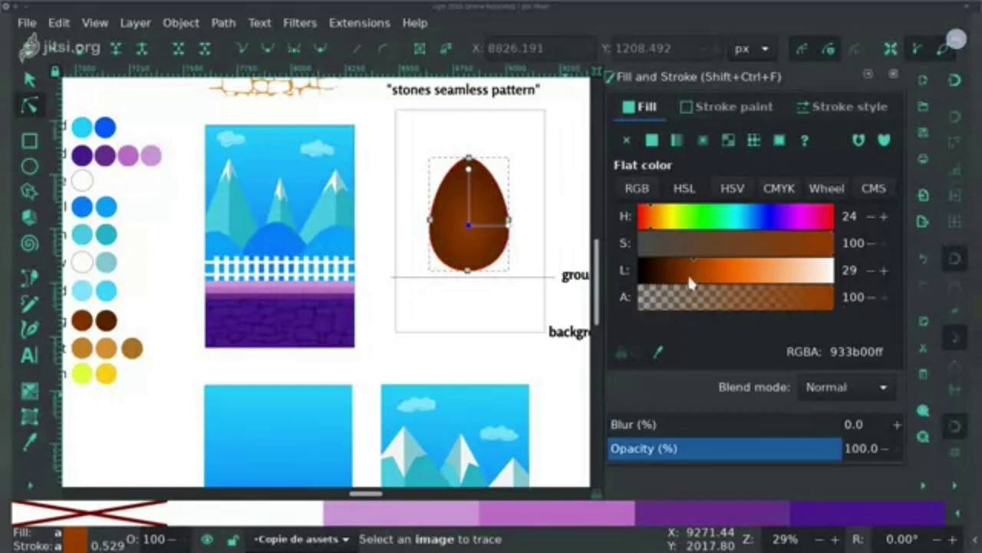
left_click_drag(696, 278, 701, 284)
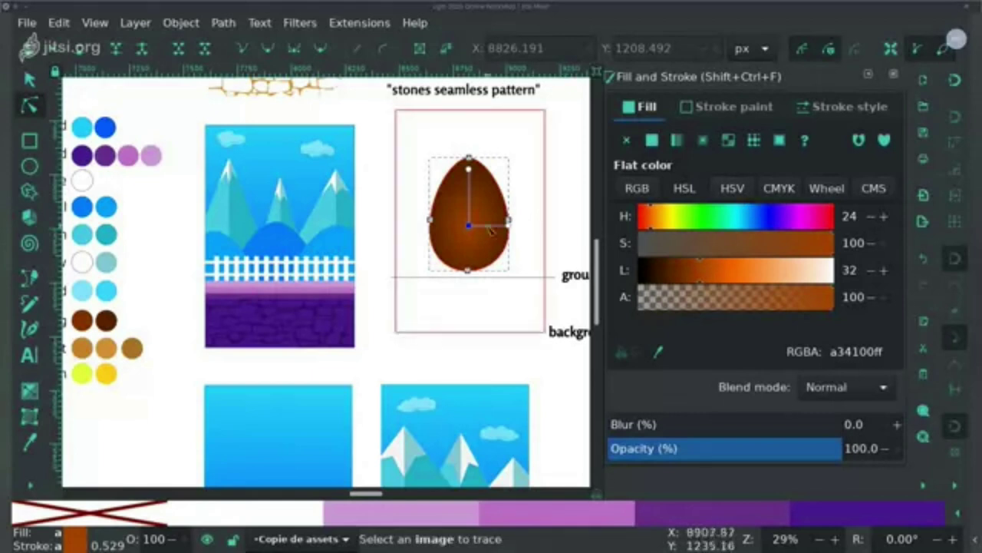
Step: Add a bright yellow colour stop to the egg's gradient
left_click(29, 392)
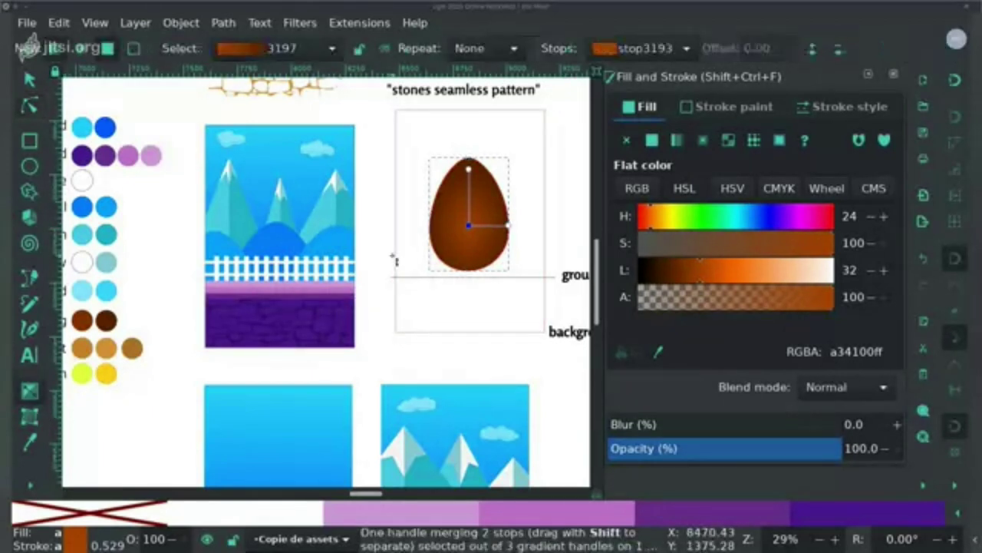
double_click(468, 206)
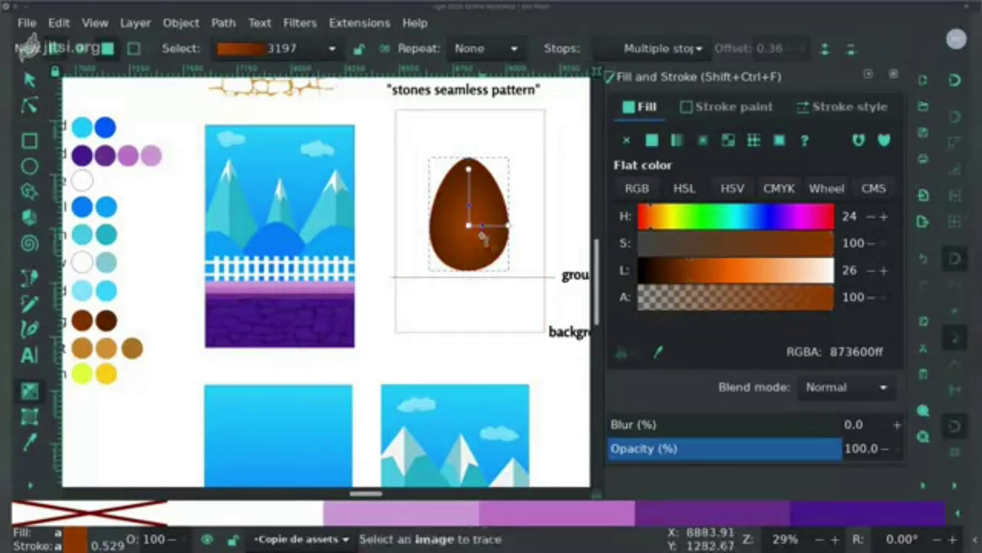
left_click(666, 217)
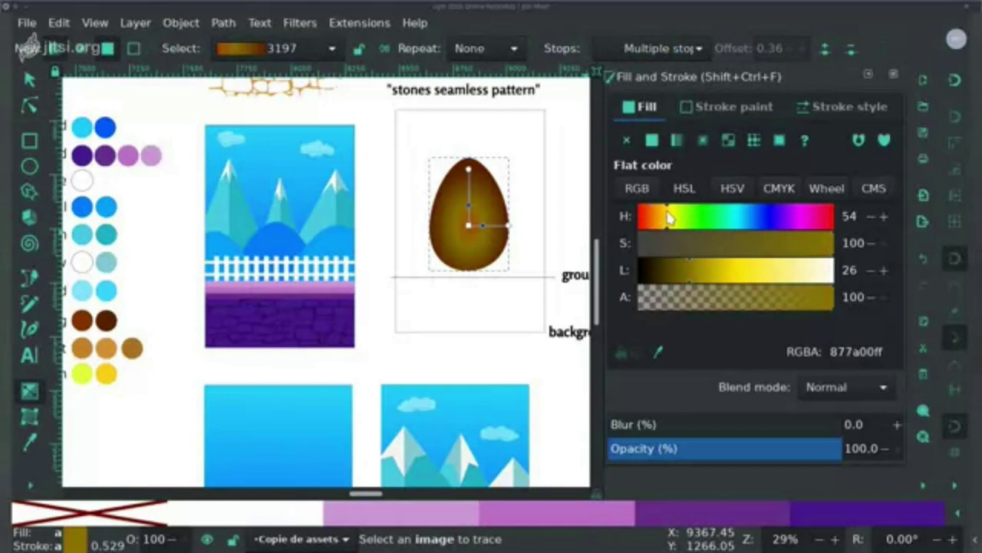
left_click(724, 273)
left_click(731, 273)
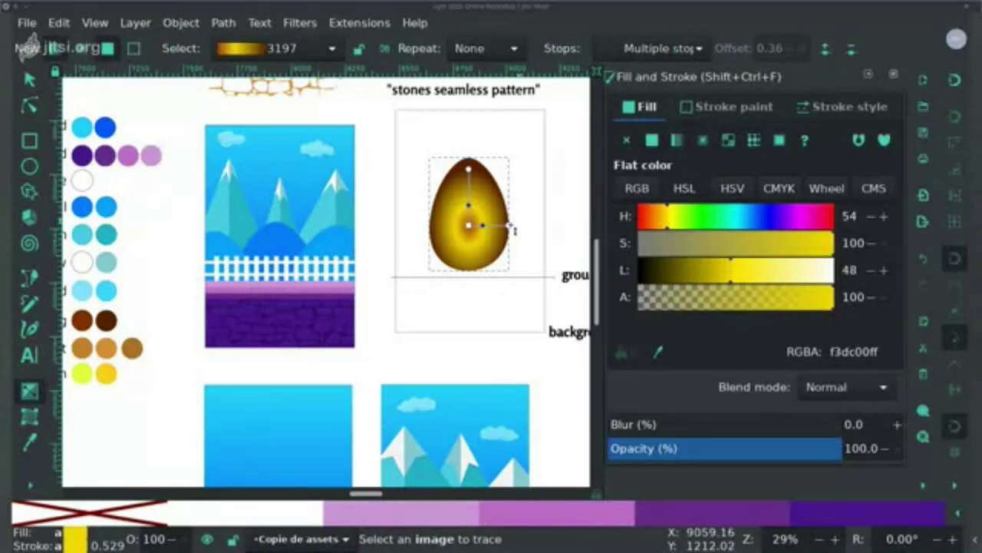
Step: Add a cyan stop, make the 0.75 stop purple, and turn the outer stop bright red
left_click(494, 226)
left_click_drag(735, 217, 737, 217)
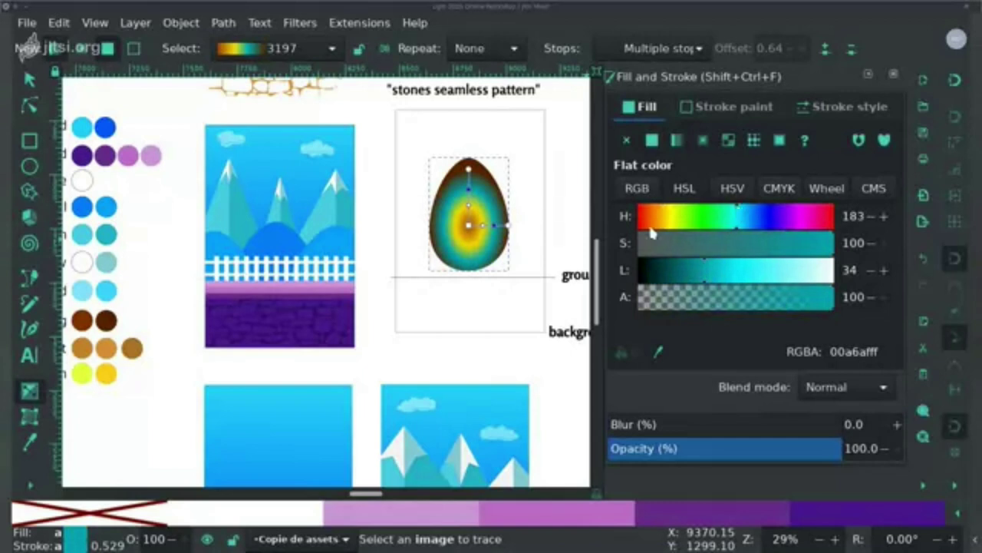
left_click(501, 226)
left_click_drag(793, 215, 798, 215)
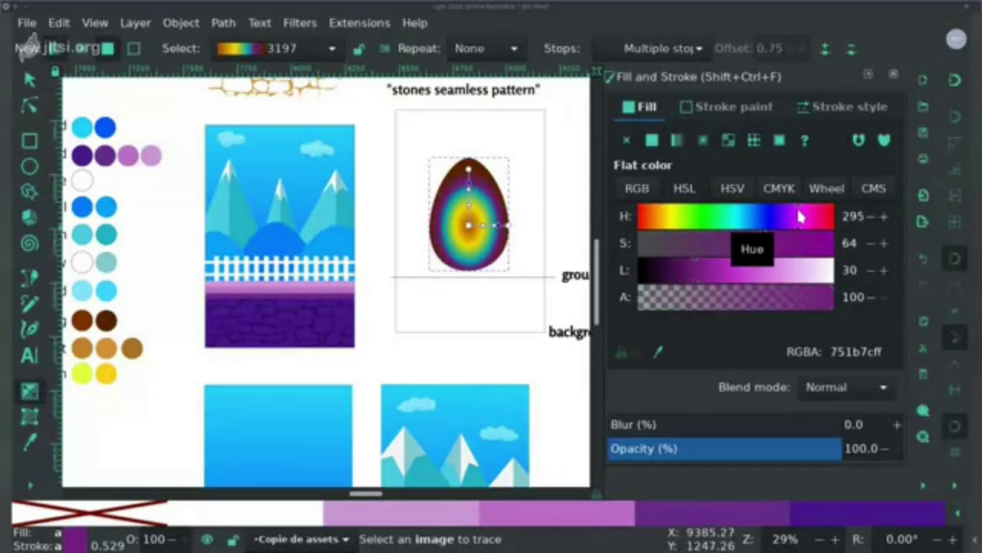
left_click(508, 226)
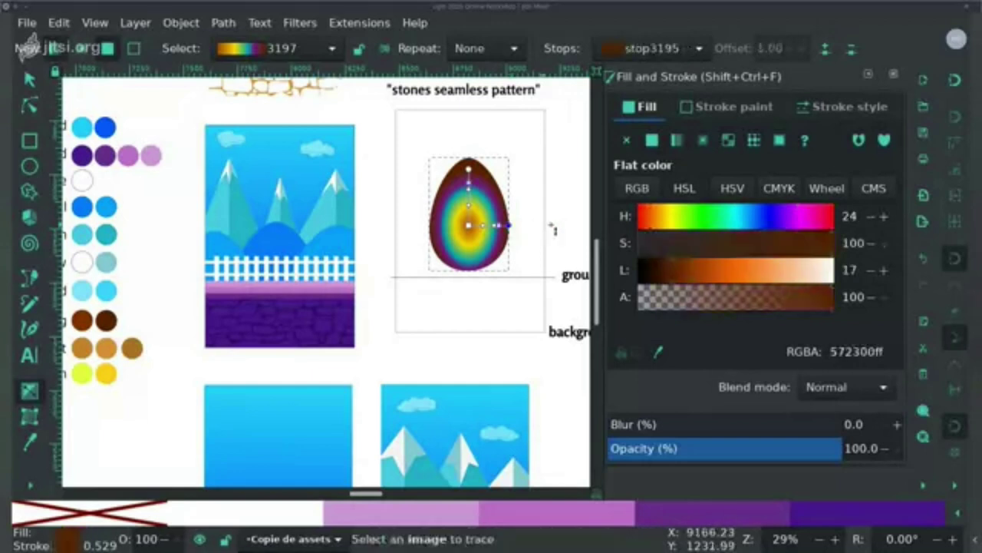
left_click(831, 223)
left_click_drag(830, 222, 831, 221)
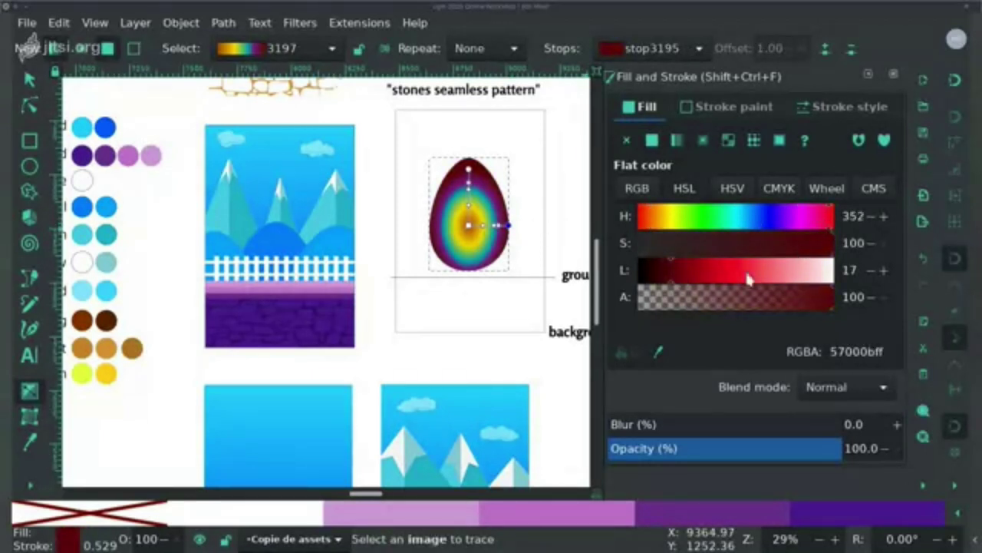
left_click(716, 270)
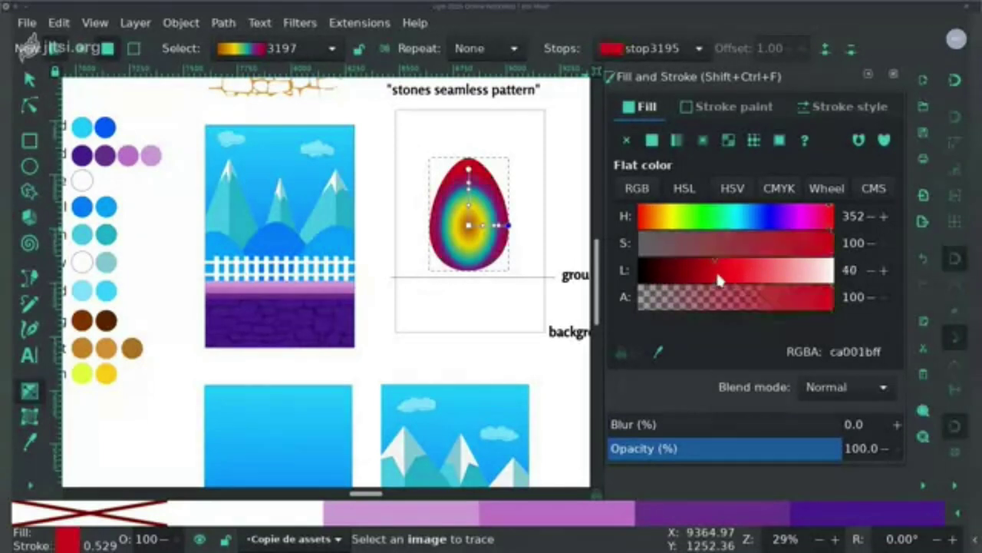
left_click(718, 276)
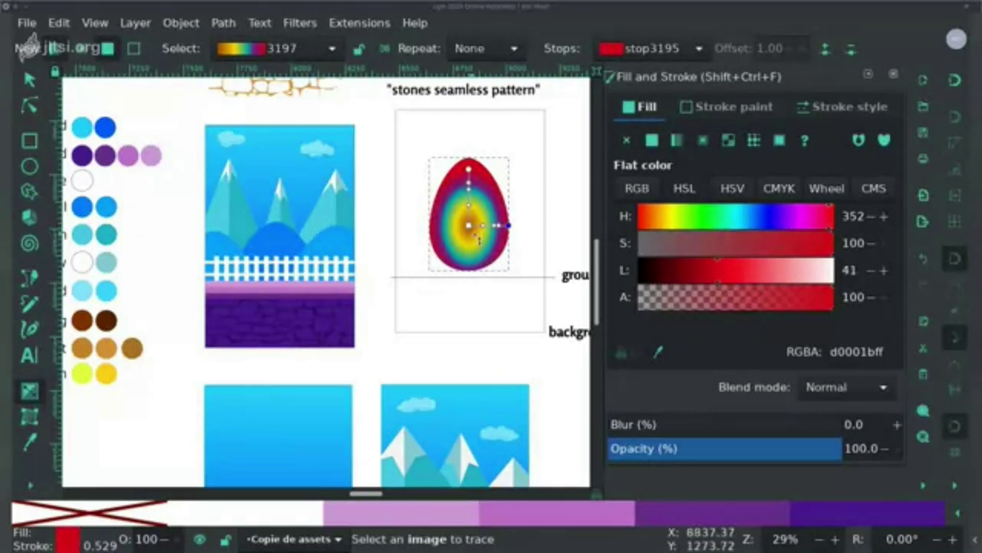
Step: Reposition, widen and rotate the gradient handles so red sits at the egg's top
left_click(30, 109)
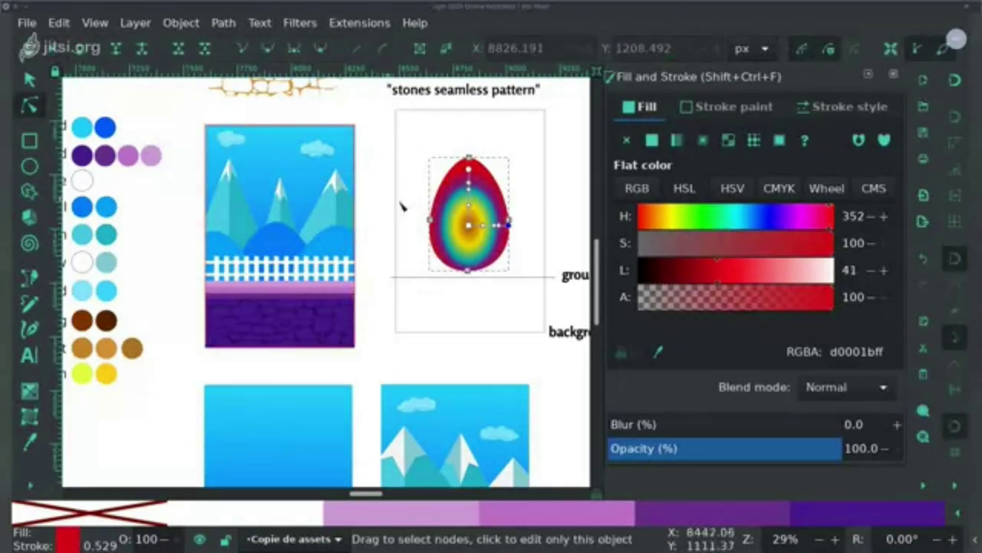
mouse_move(470, 228)
left_mouse_down()
mouse_move(461, 234)
mouse_move(481, 201)
mouse_move(474, 223)
mouse_move(529, 222)
mouse_move(472, 227)
left_mouse_up()
left_click(511, 220)
left_click(471, 219)
left_click(476, 178)
left_click_drag(476, 179, 436, 180)
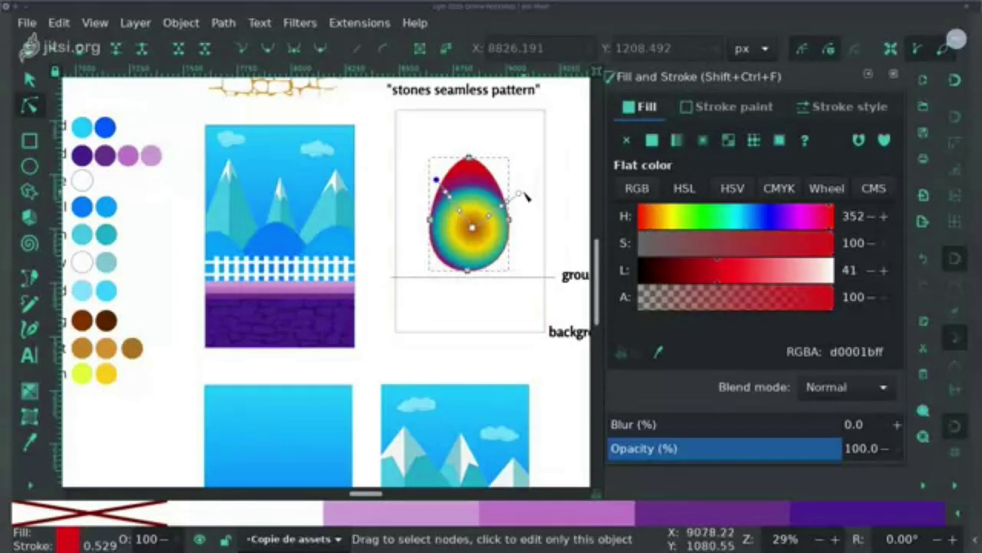
left_click_drag(520, 192, 428, 193)
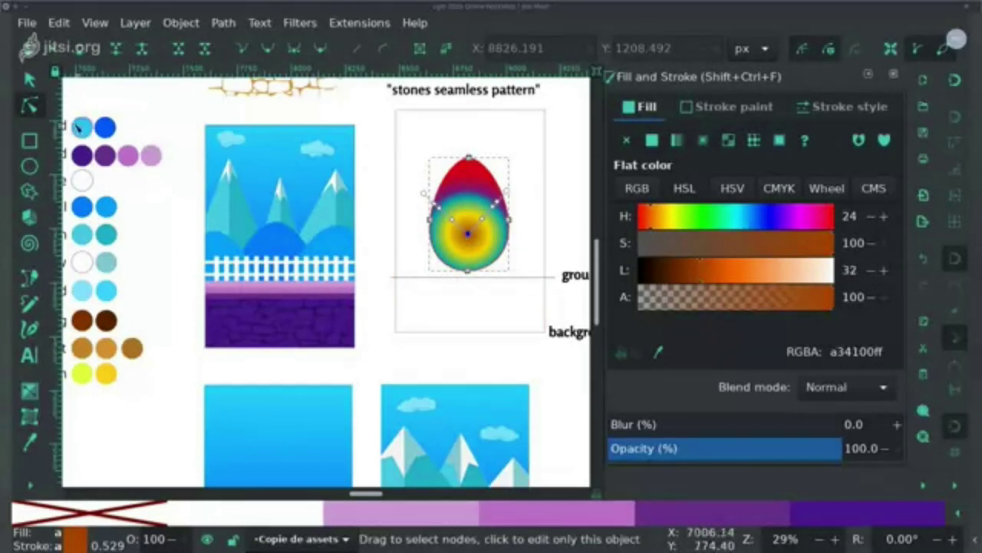
left_click(28, 80)
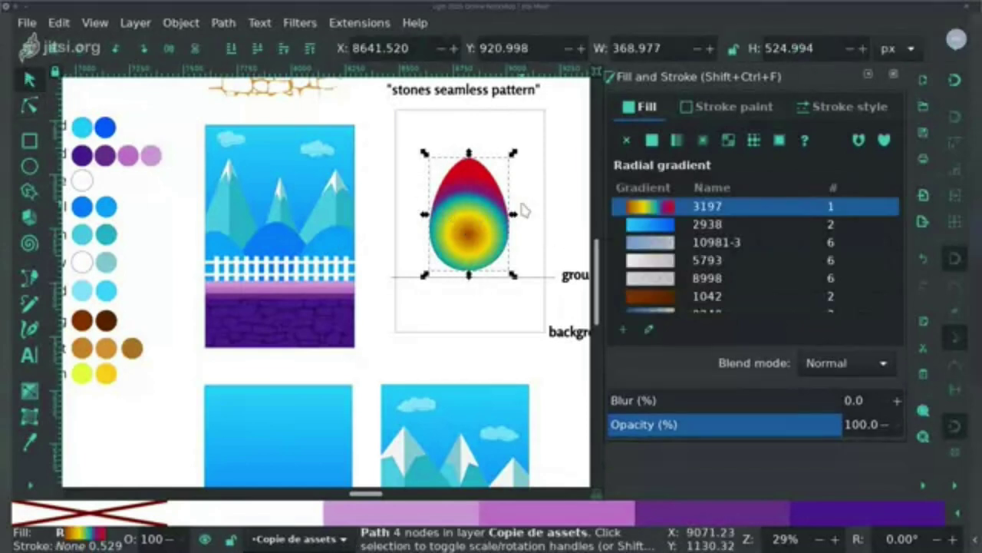
left_click(527, 213)
left_click(492, 245)
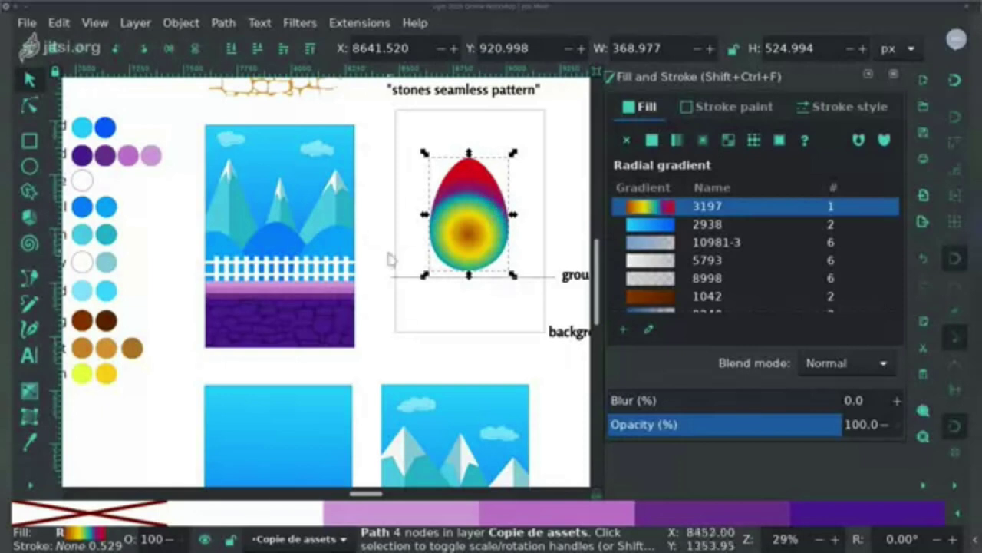
Step: Draw an ellipse under the egg with a black-to-transparent (00000000) radial gradient
key("e")
left_click_drag(421, 268, 508, 300)
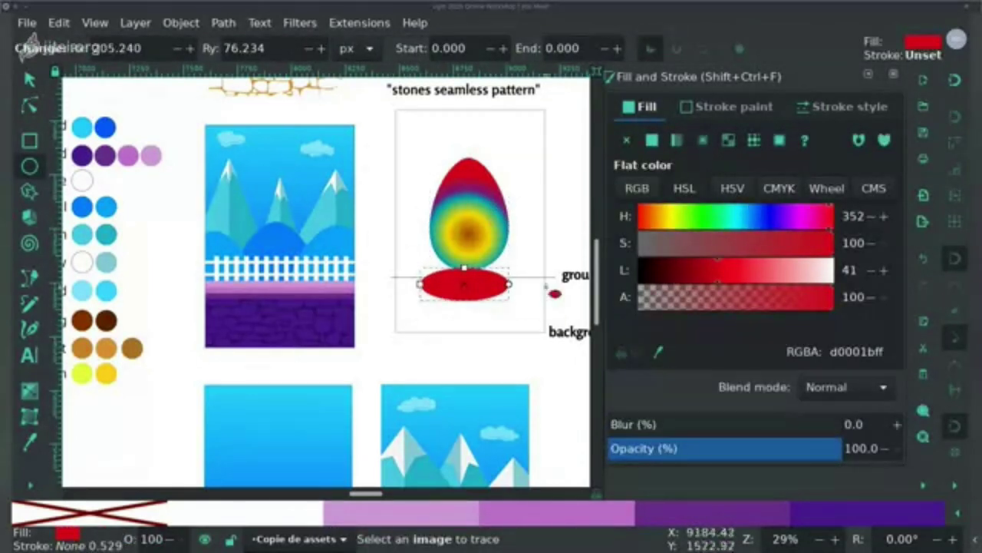
left_click(702, 143)
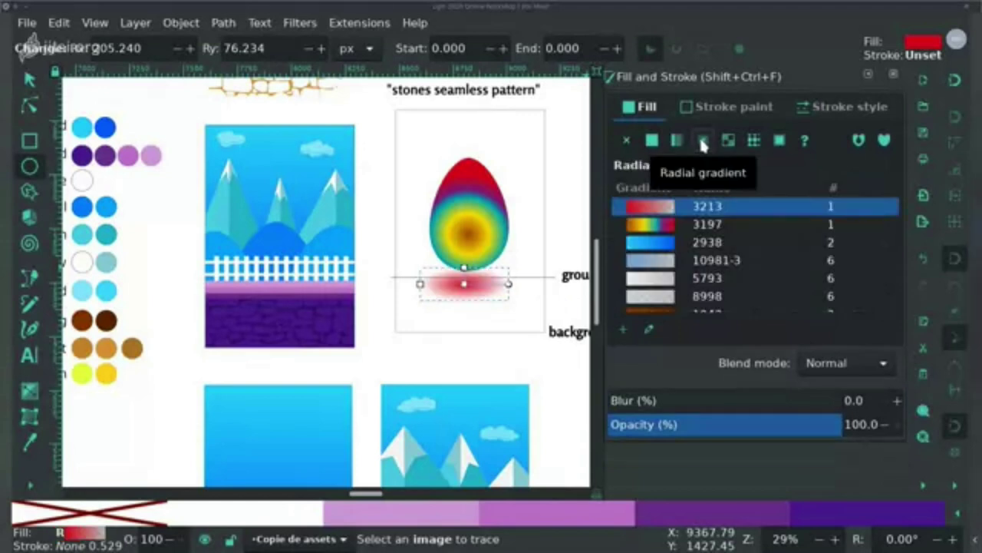
left_click(464, 284)
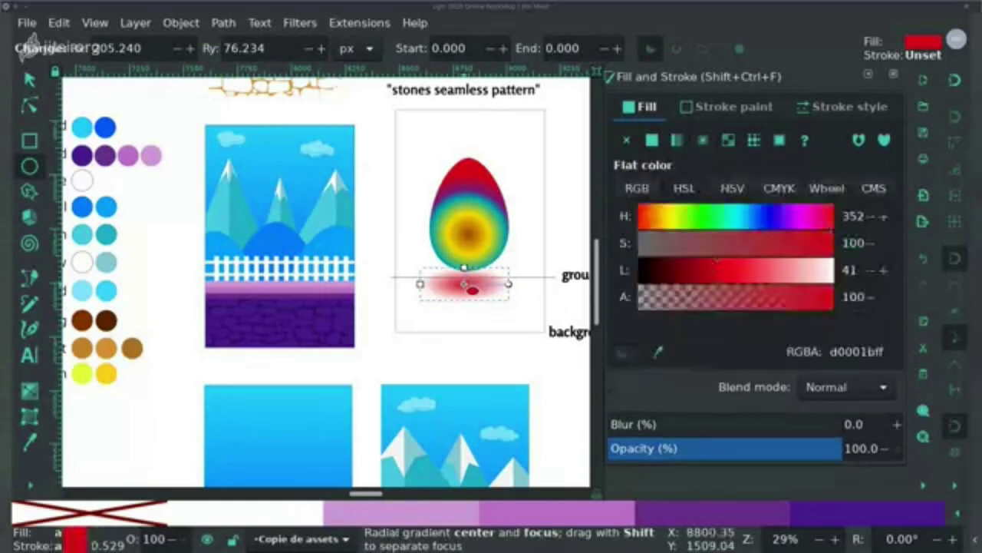
left_click(642, 280)
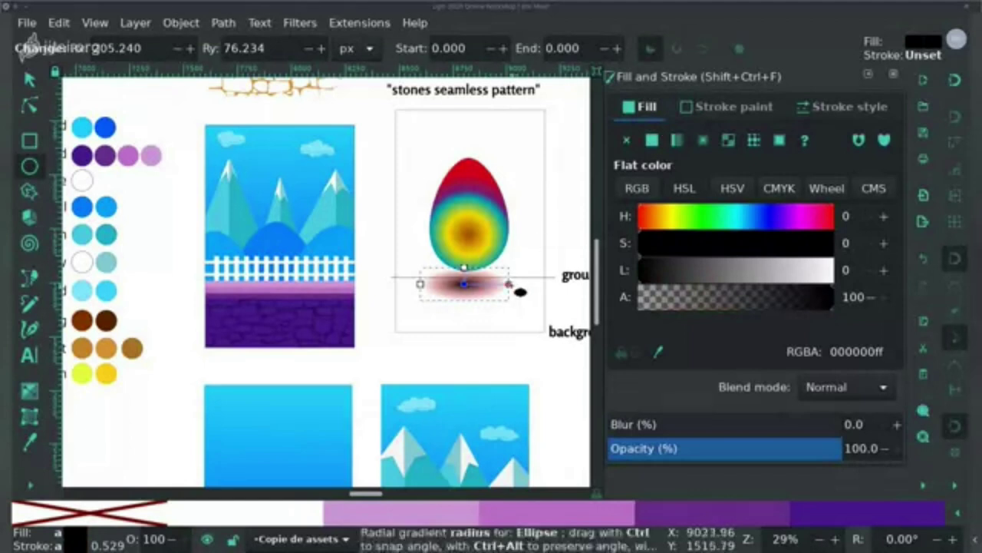
left_click(509, 284)
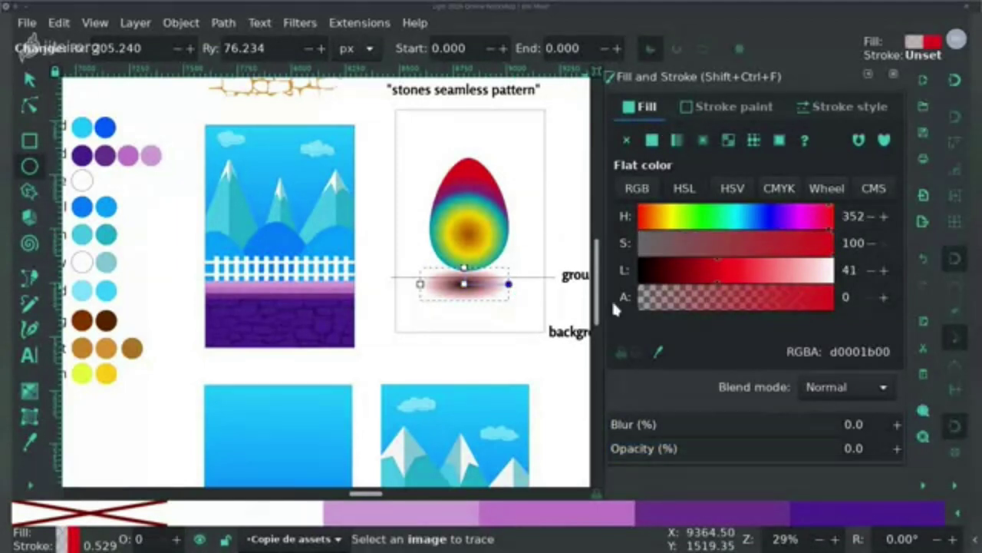
left_click(645, 278)
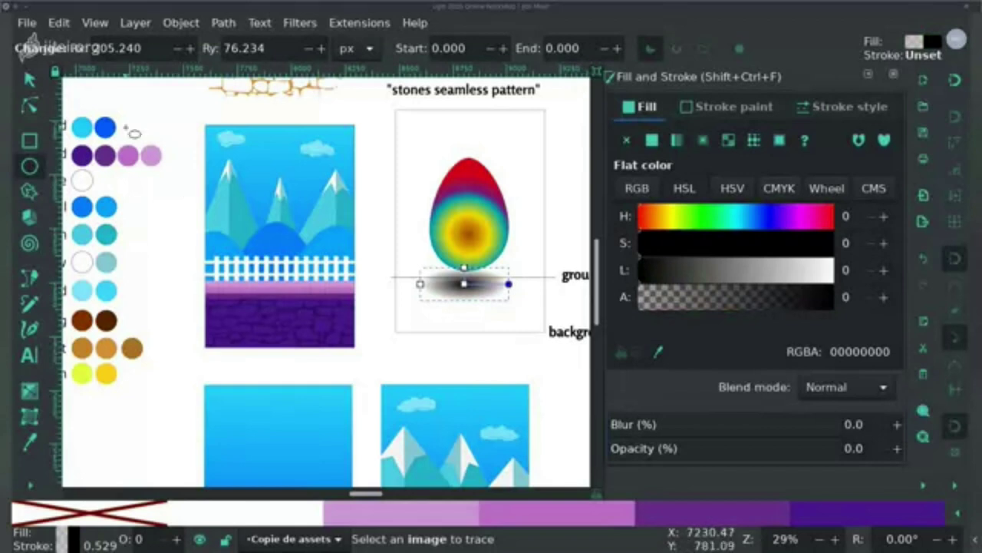
Step: Move the shadow slightly up under the egg and set its opacity to about 74%
left_click(29, 80)
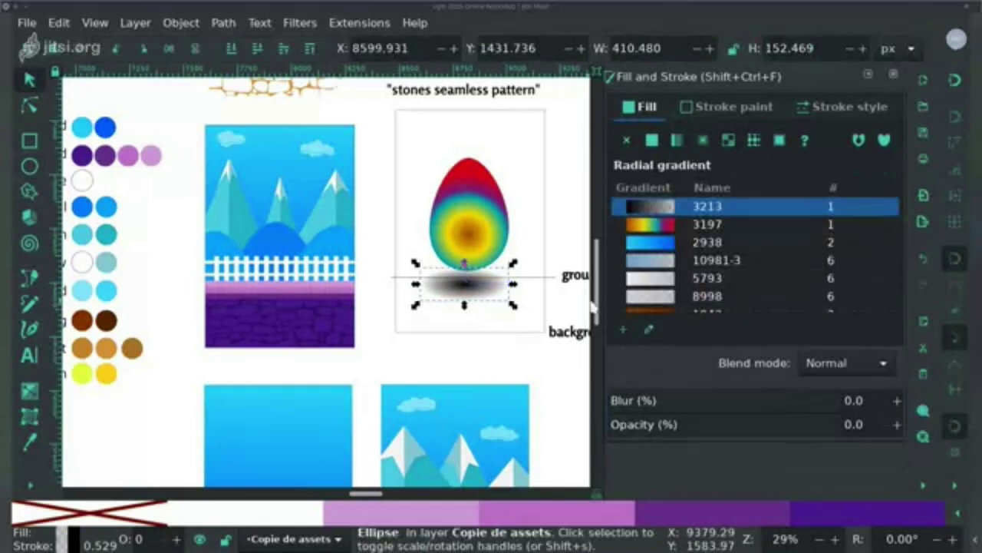
left_click_drag(493, 286, 491, 279)
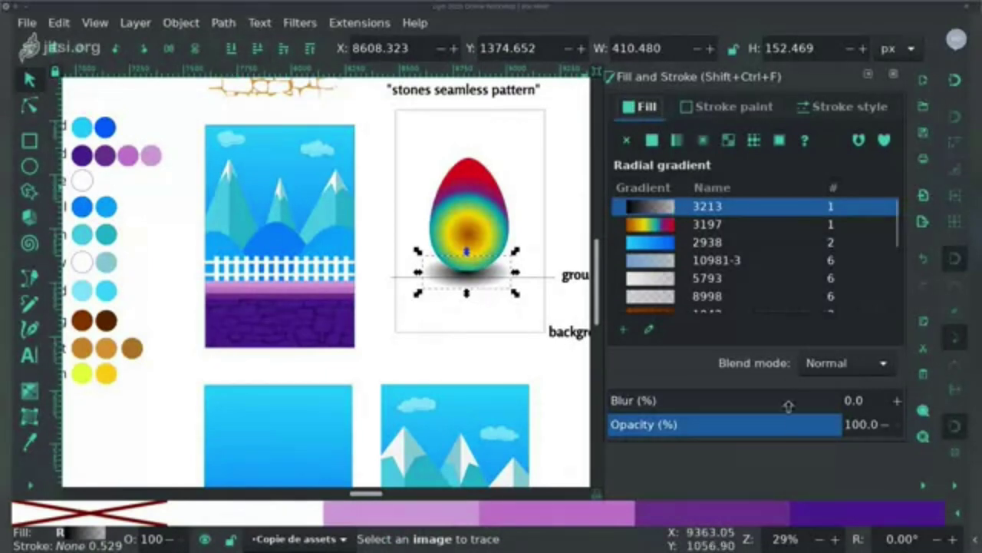
left_click_drag(793, 421, 783, 421)
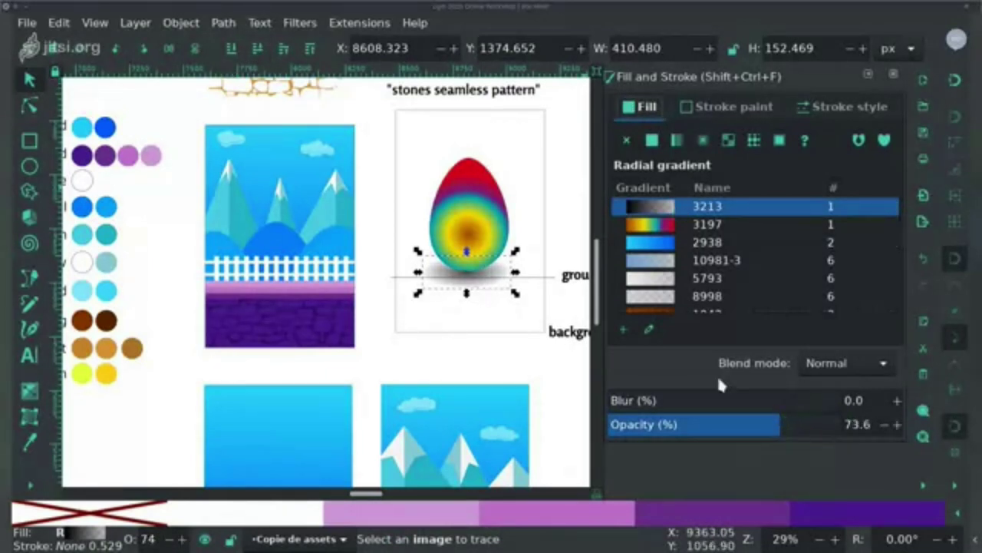
left_click(529, 207)
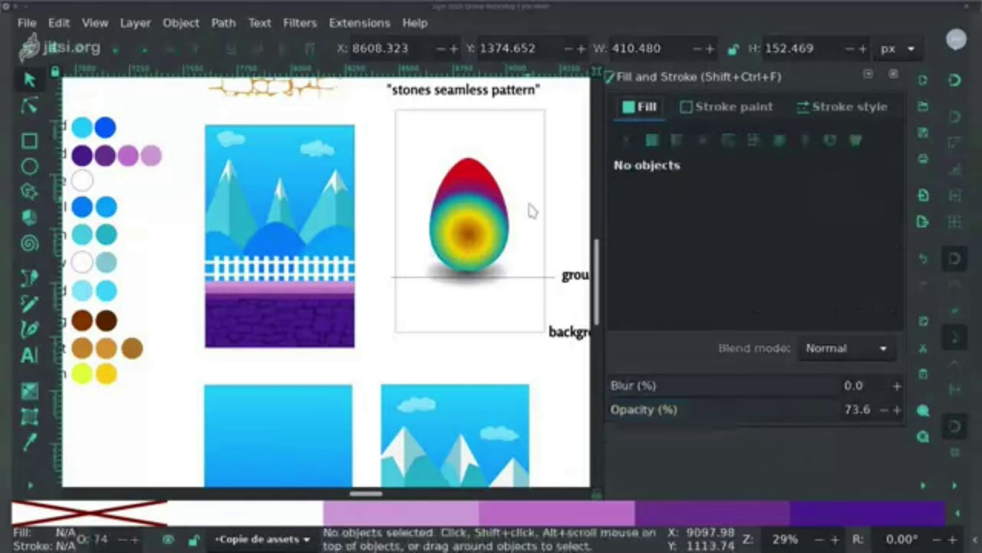
Step: Group the egg with its shadow using Ctrl+G and nudge the group up and left
left_click(556, 280)
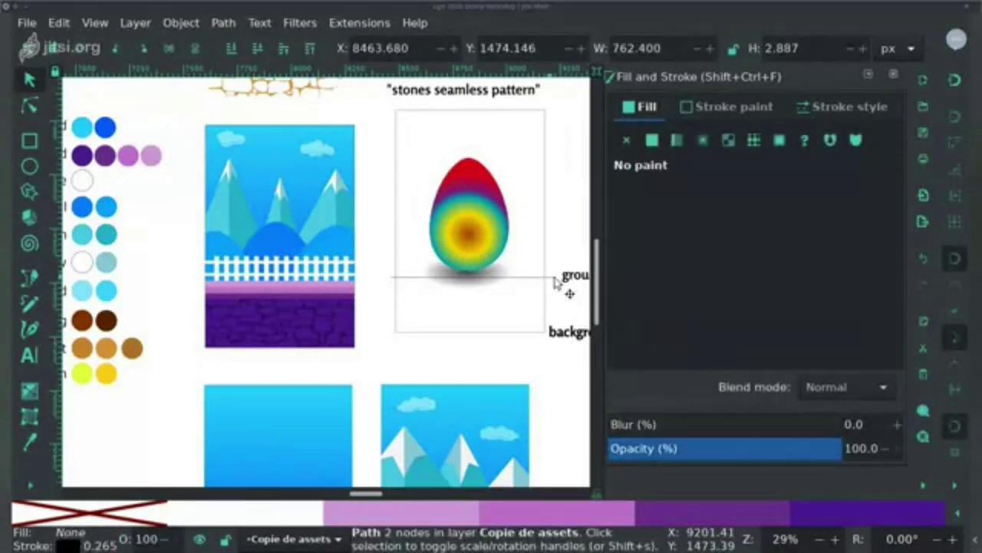
left_click(574, 286)
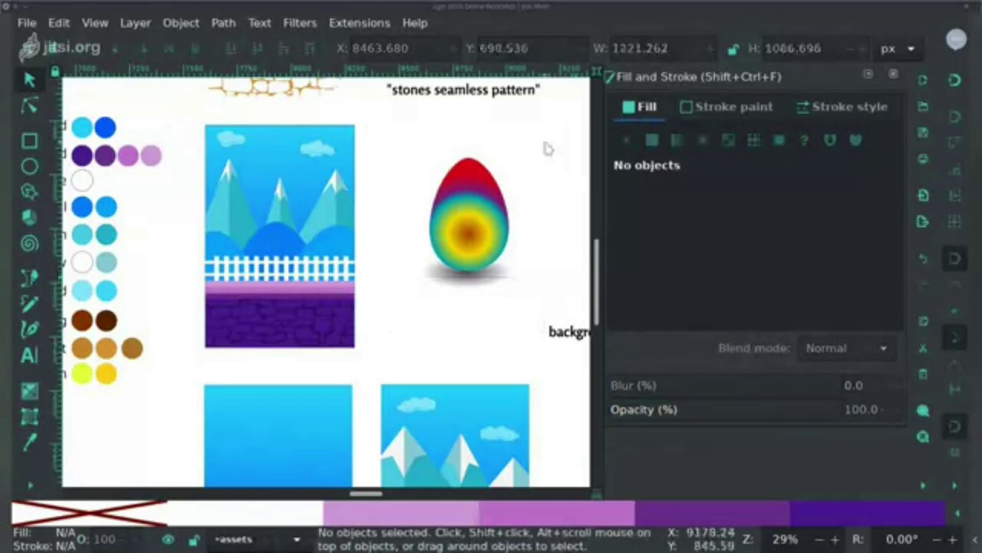
left_click_drag(546, 136, 391, 322)
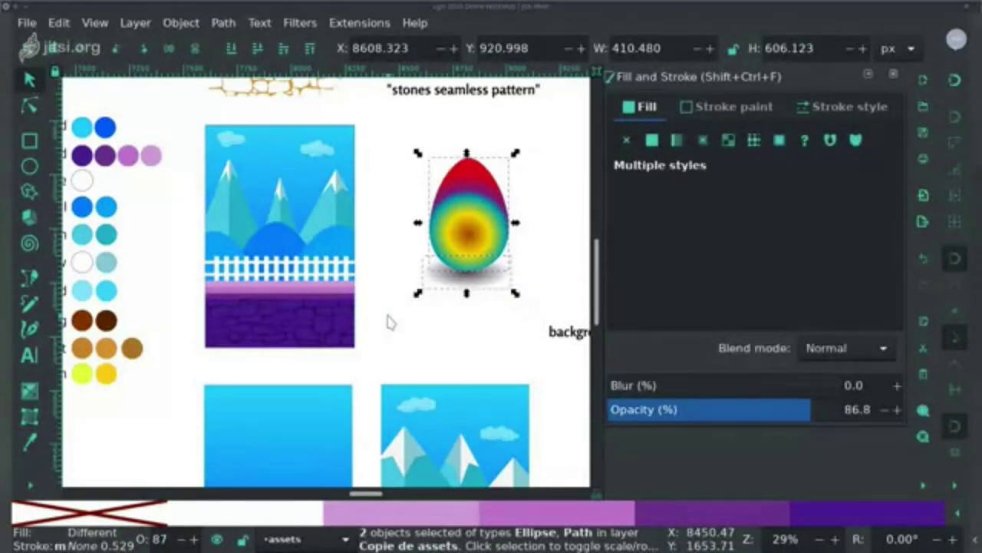
key("ctrl+g")
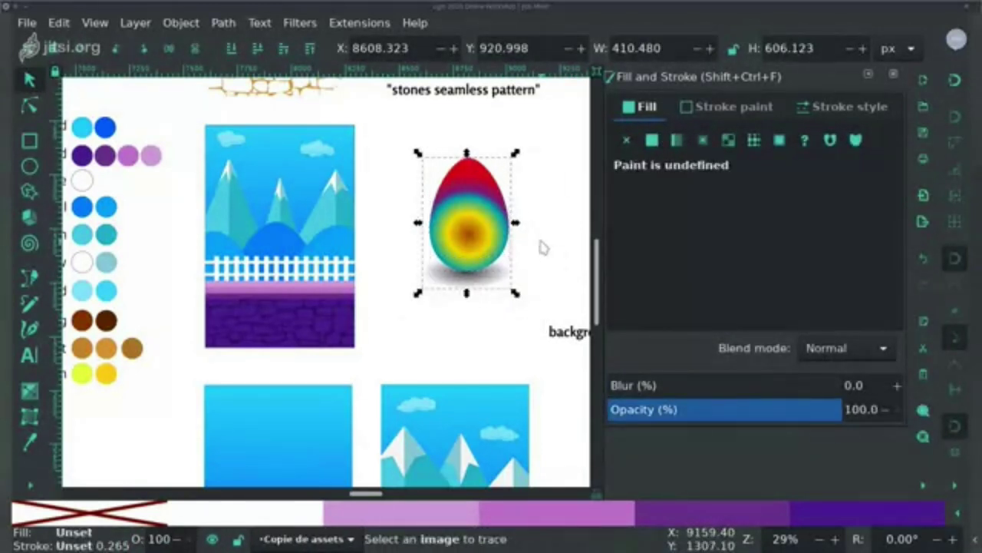
left_click(532, 230)
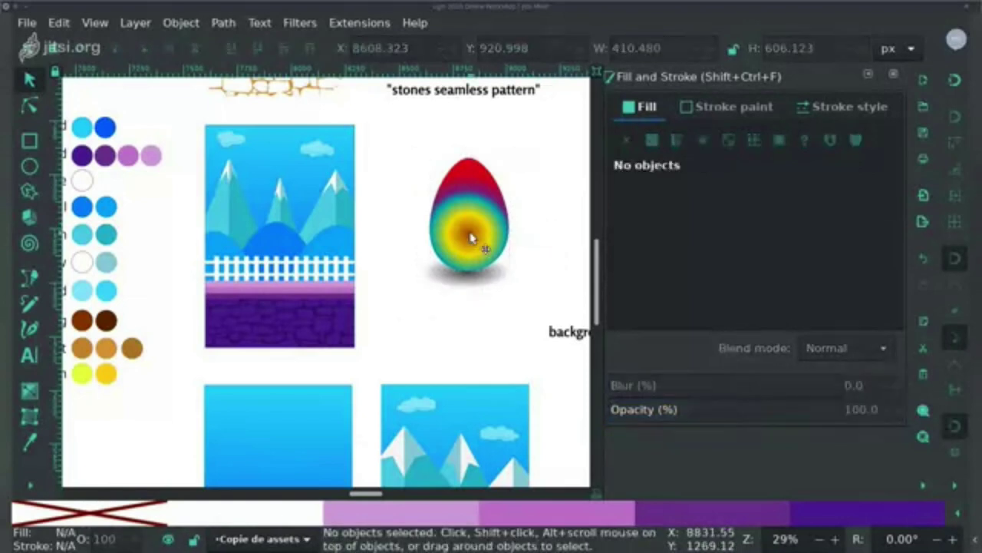
left_click_drag(469, 233, 453, 227)
left_click(549, 275)
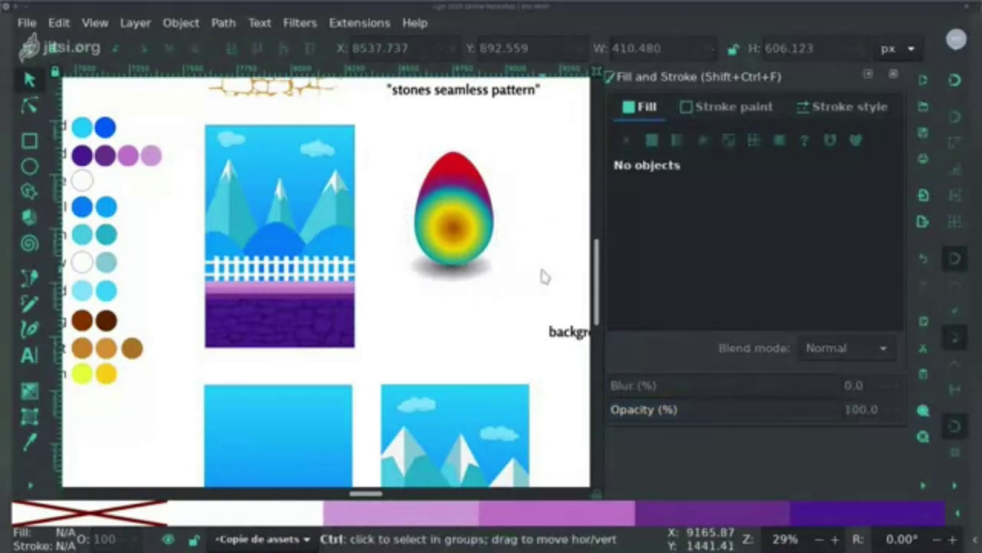
Step: Close Fill and Stroke and inspect the asset group near the basket and Play buttons
scroll(542, 274, "down", 1)
left_click(893, 73)
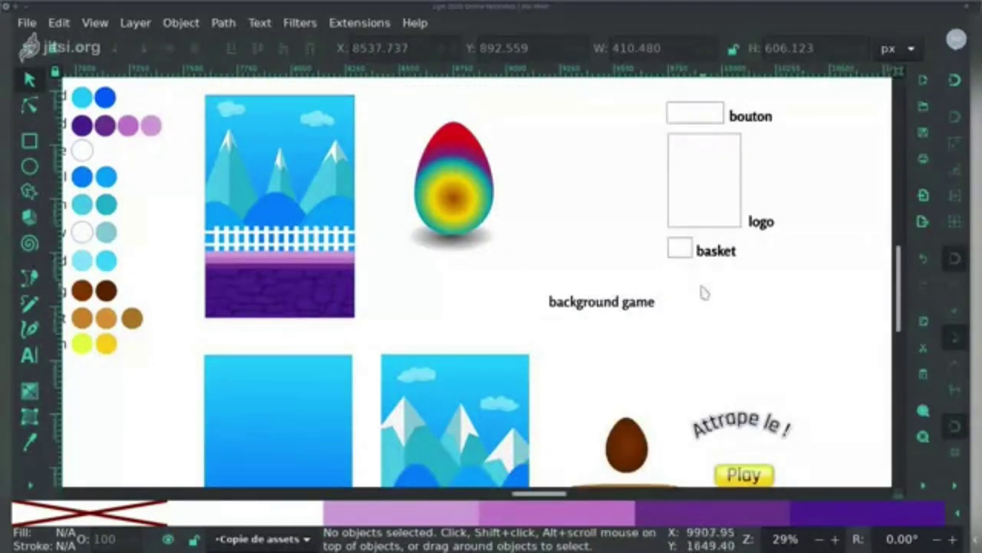
left_click_drag(704, 314, 649, 253)
left_click_drag(700, 328, 844, 448)
left_click(742, 391)
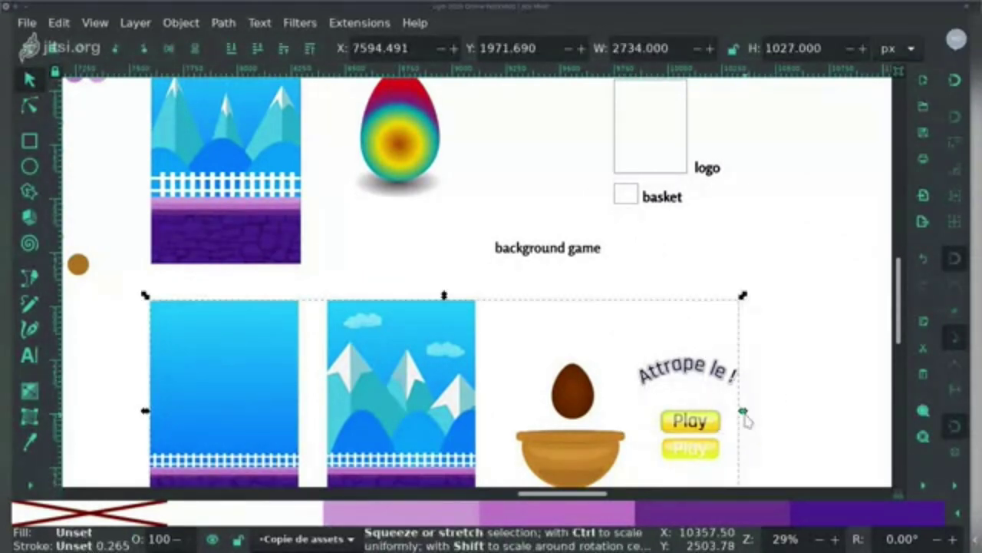
key("Escape")
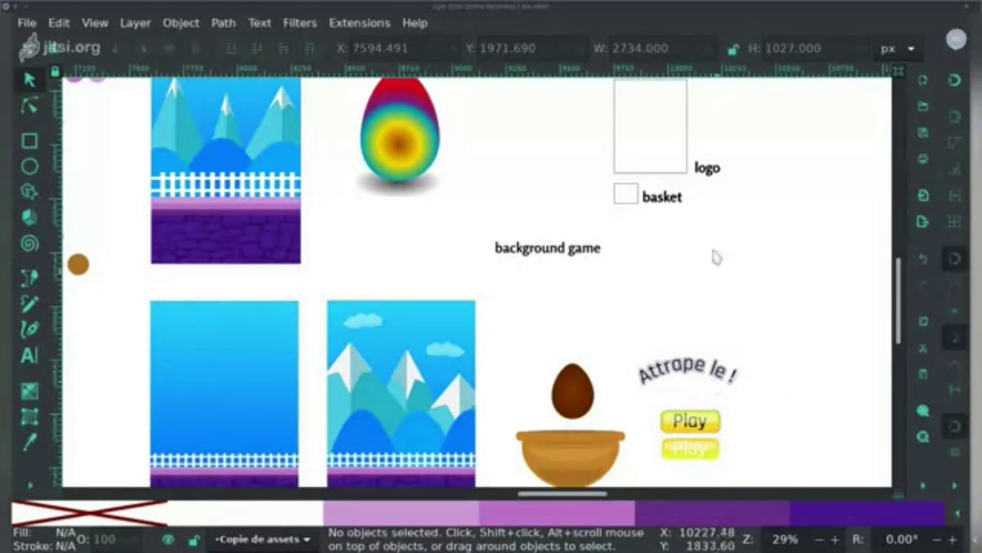
Step: Move the rainbow egg up slightly and zoom in on it
left_click_drag(480, 169, 566, 264)
left_click(482, 204)
left_click_drag(481, 203, 480, 188)
left_click(465, 345)
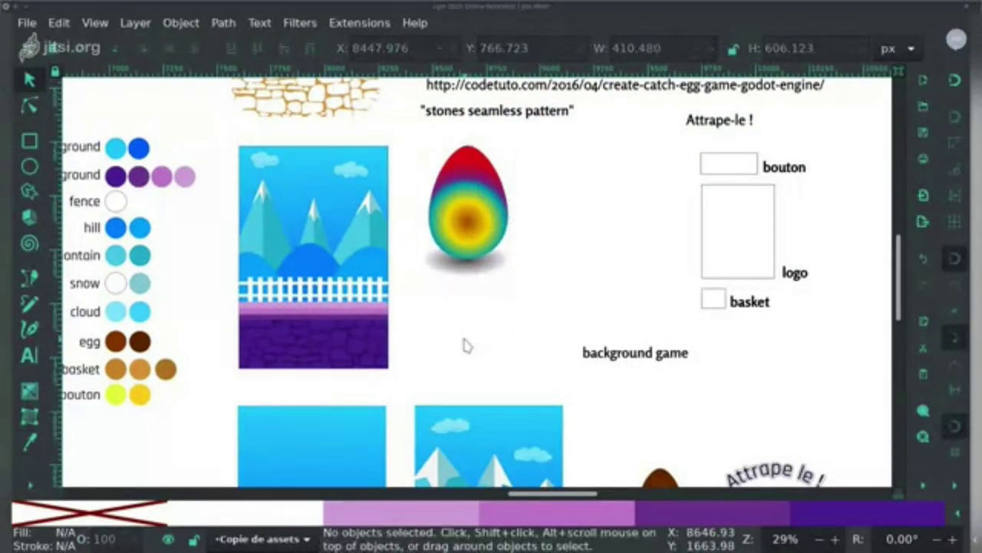
key("ctrl")
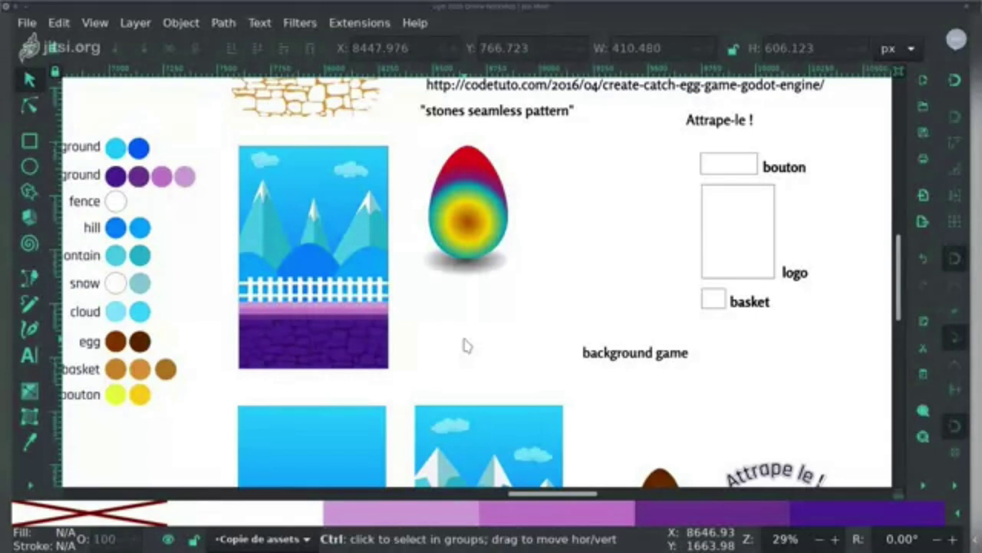
scroll(465, 346, "up", 1)
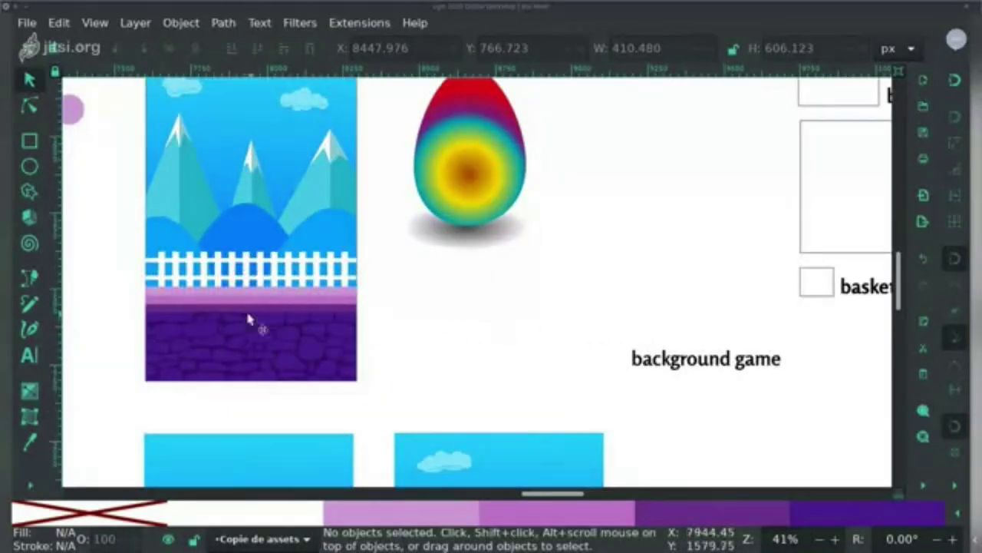
Step: Start a new text object left of 'background game' and type 'bac'
left_click(29, 355)
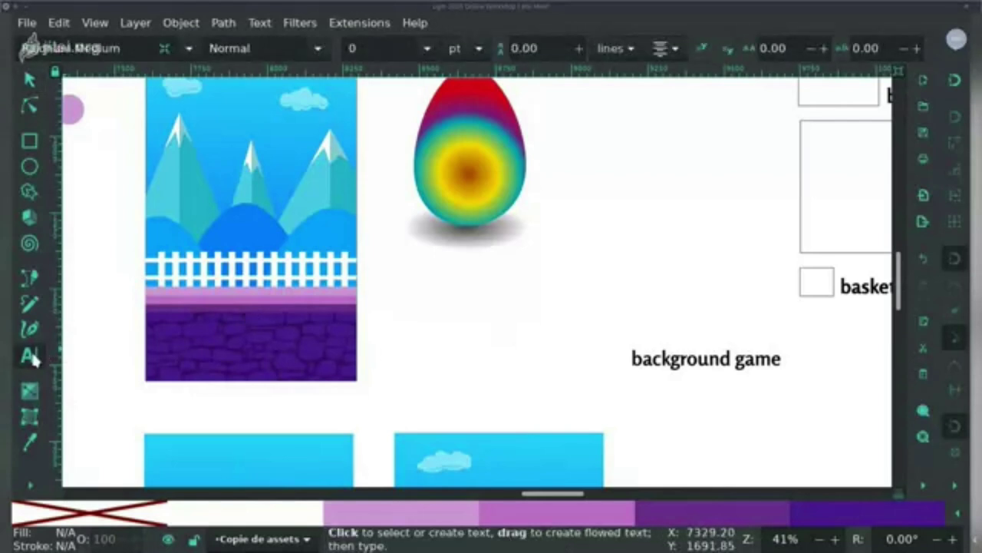
left_click(425, 332)
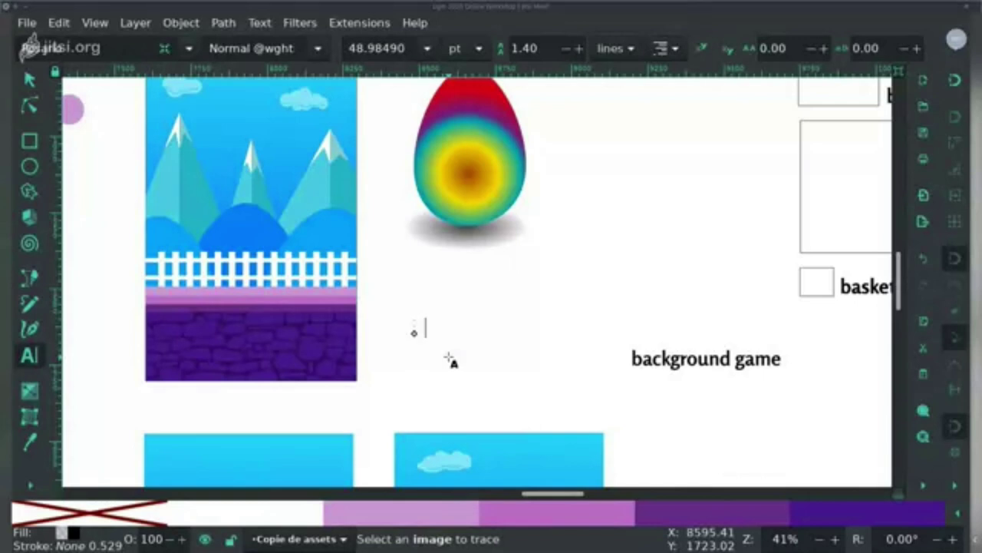
type("bac")
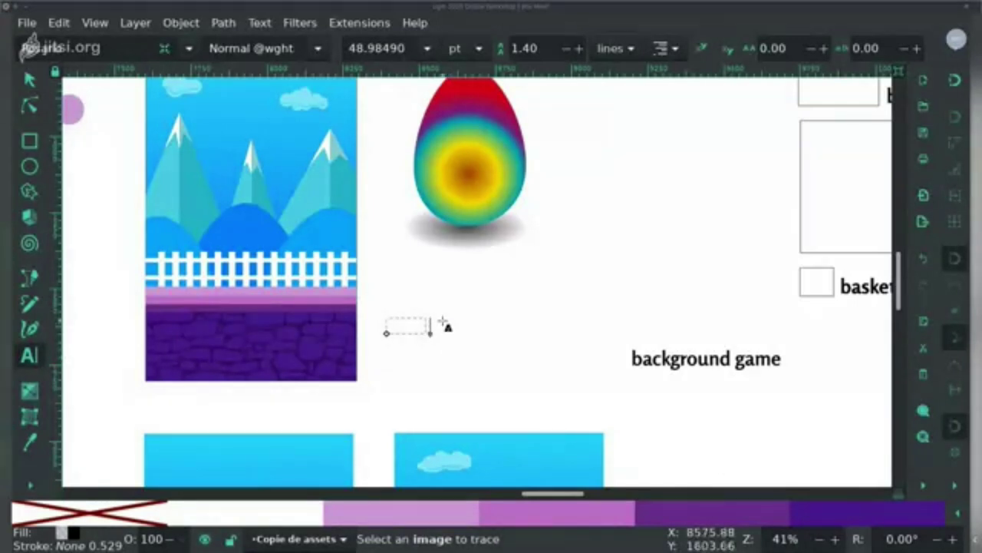
Step: Set the new text's fill swatch to black in Fill and Stroke and select its characters
left_click(833, 510)
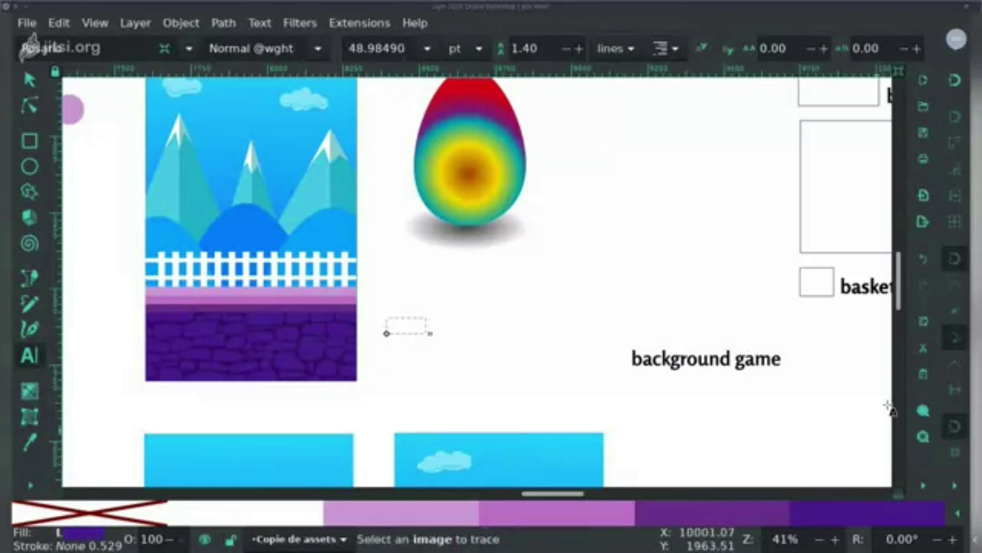
left_click(922, 483)
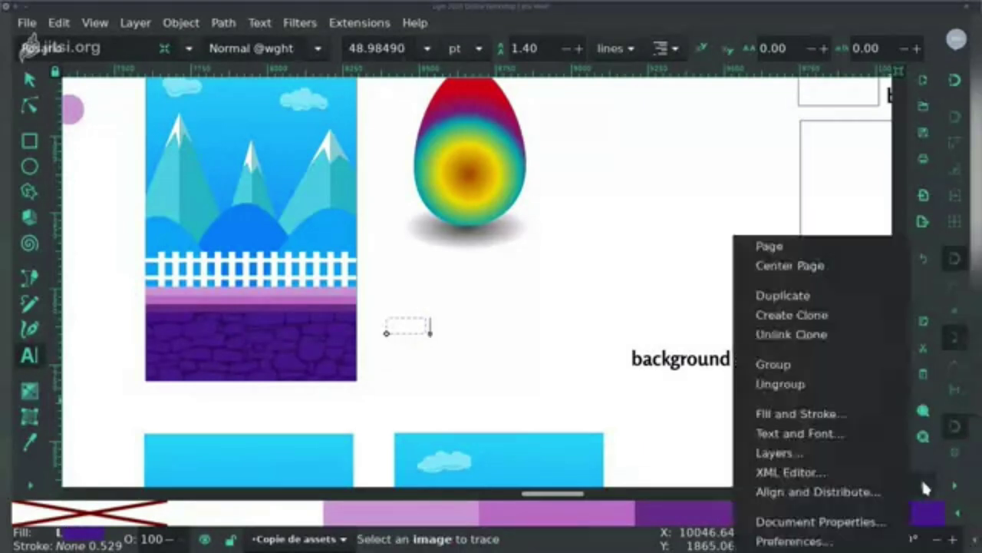
left_click(880, 416)
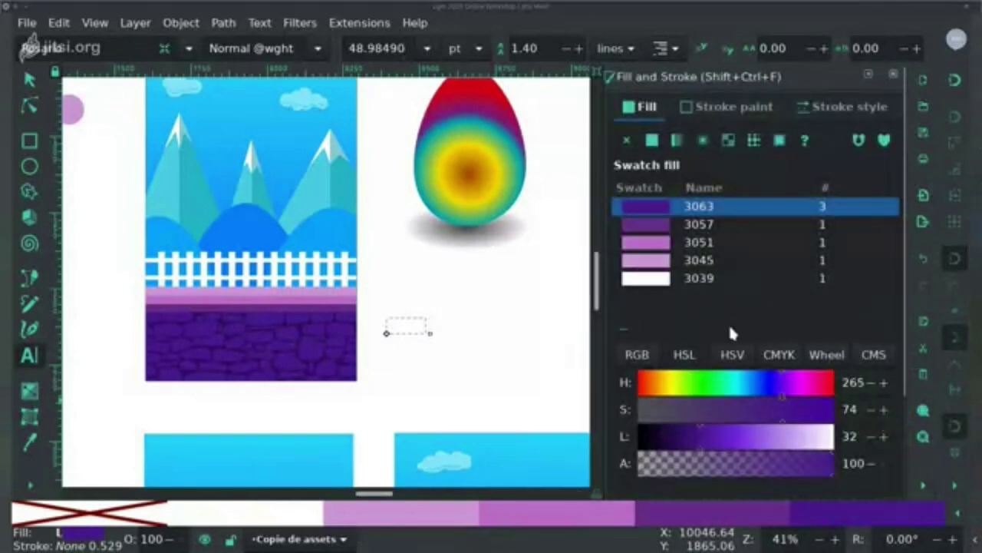
scroll(654, 111, "down", 1)
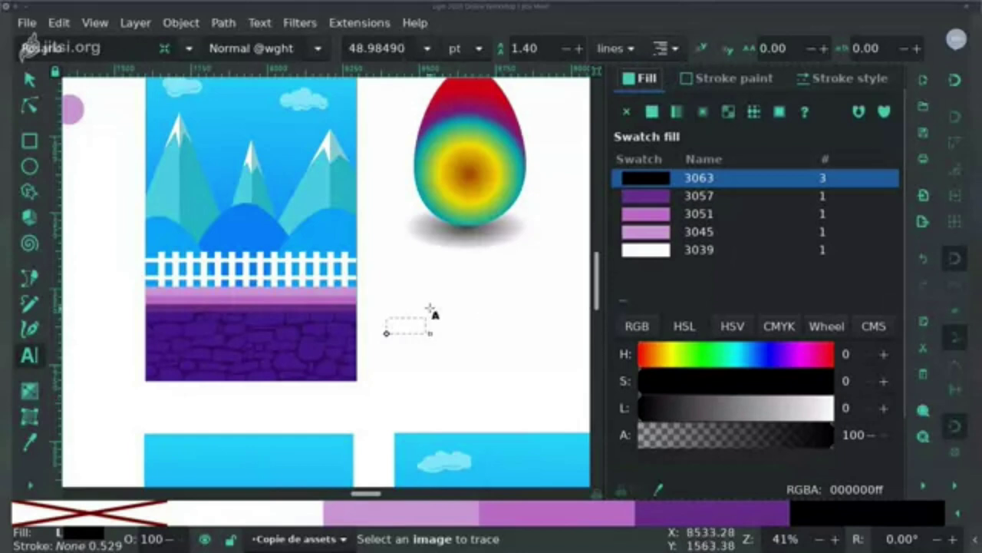
double_click(407, 326)
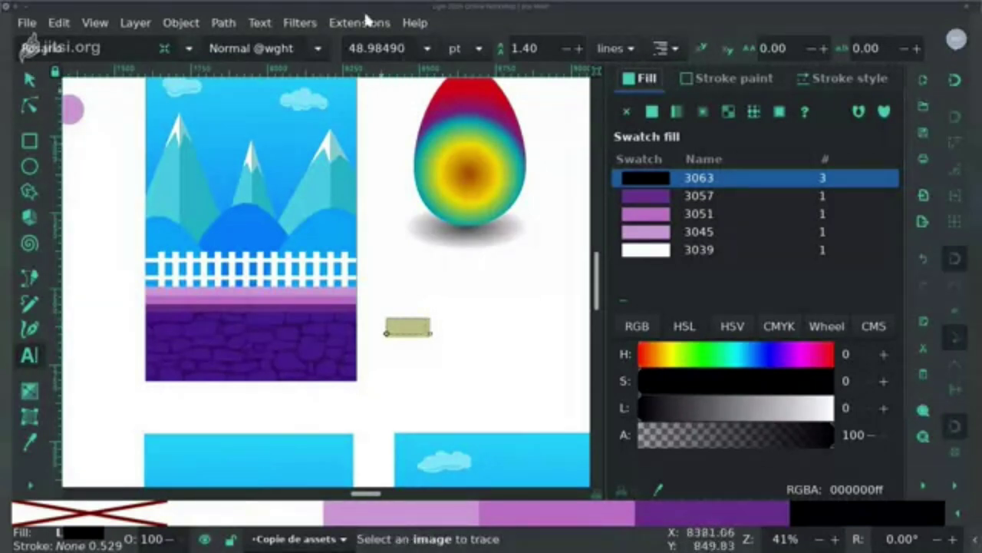
Step: Fill the Cath text with the dark label colour picked from the canvas, fully opaque
left_click(29, 79)
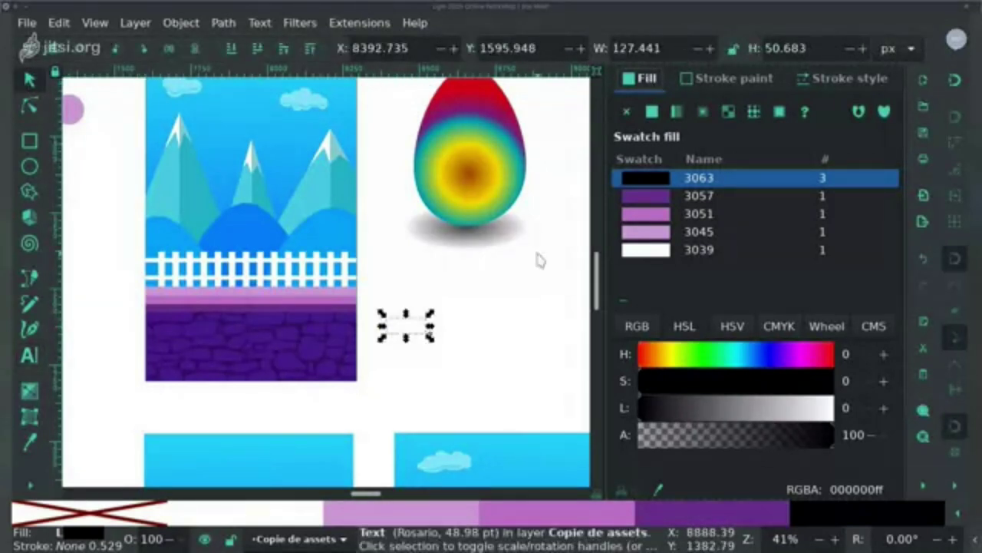
left_click(423, 333)
left_click(428, 334)
left_click(422, 335)
left_click(893, 75)
key("d")
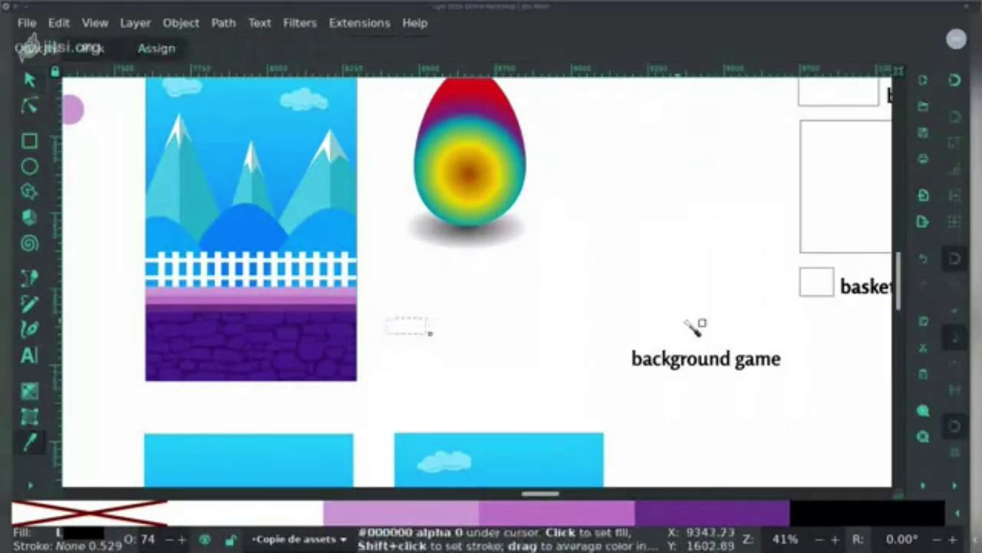
left_click_drag(694, 365, 694, 367)
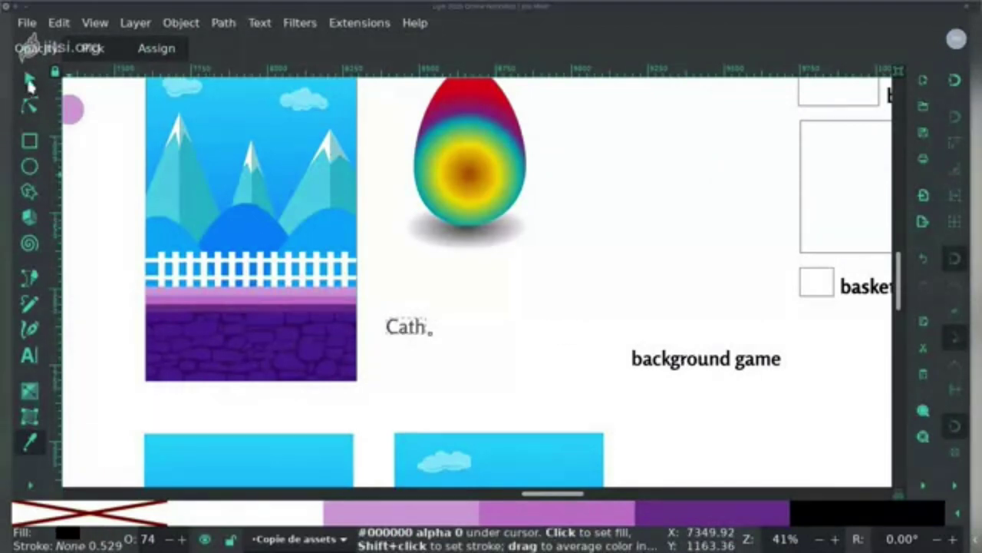
left_click(31, 82)
right_click(911, 449)
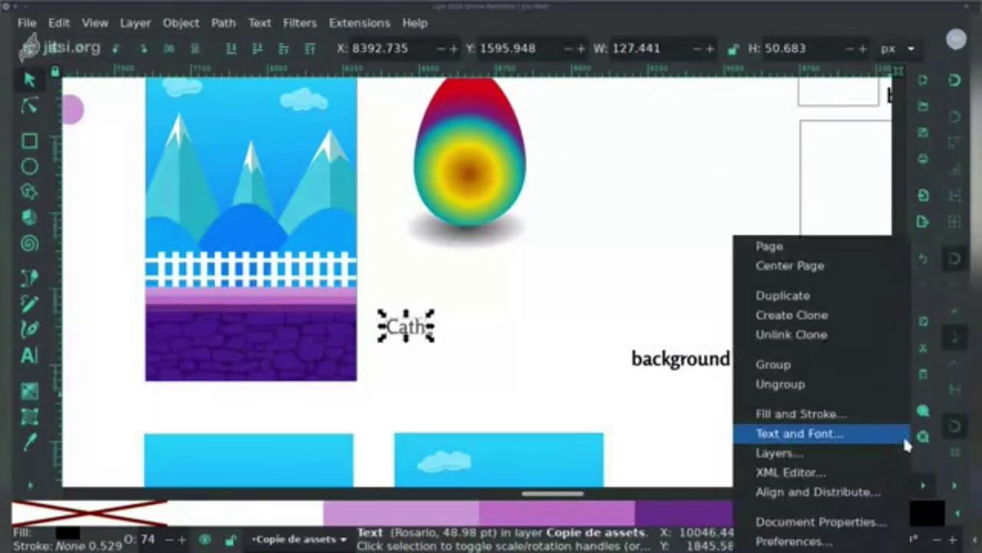
left_click(888, 414)
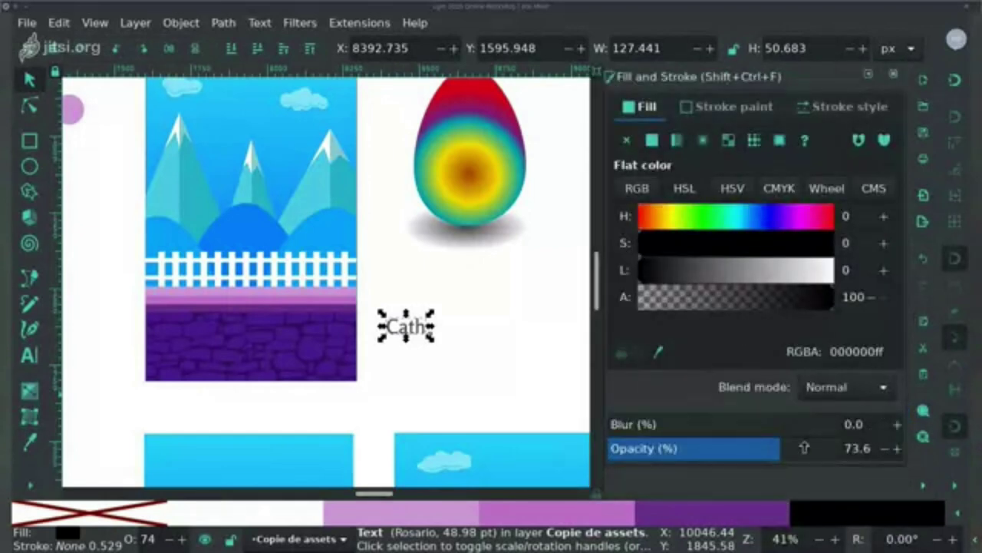
left_click_drag(804, 447, 883, 450)
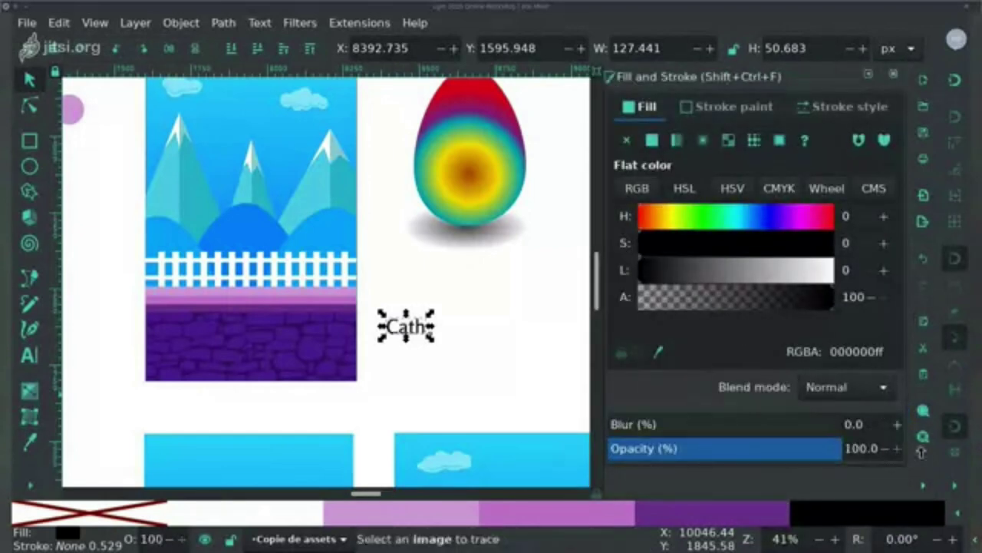
left_click(895, 76)
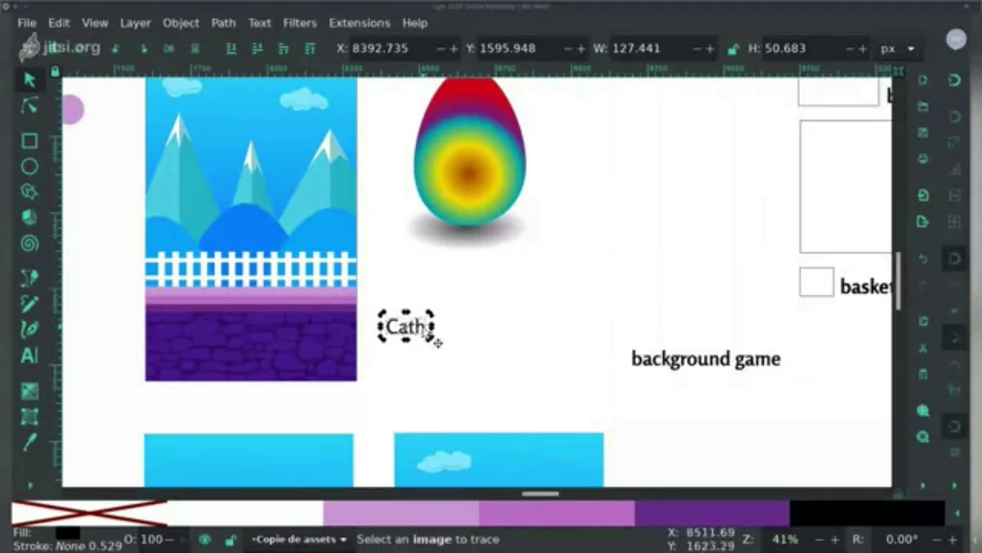
Step: Change the text to 'Catch the egg' and move it up below the egg
double_click(427, 328)
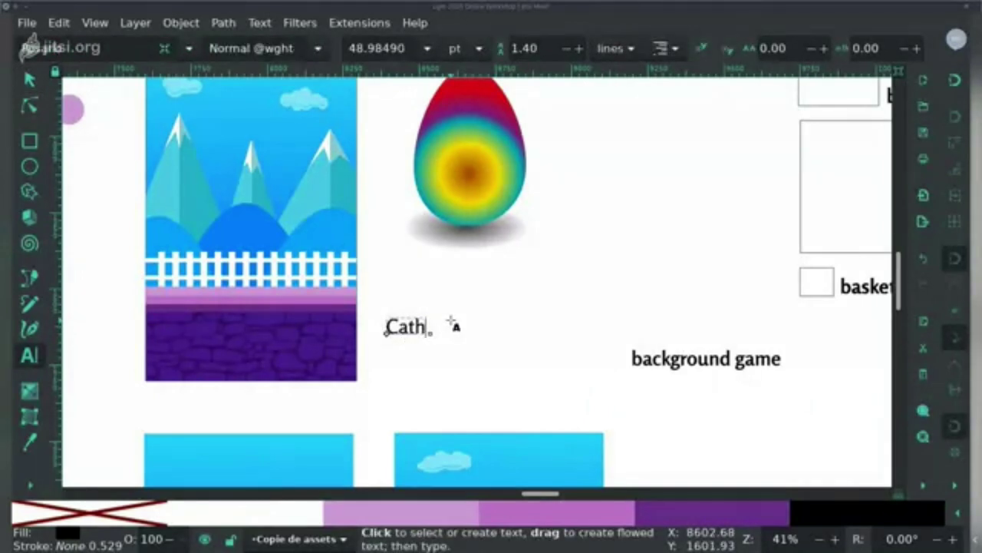
key("BackSpace")
type("ch the egg")
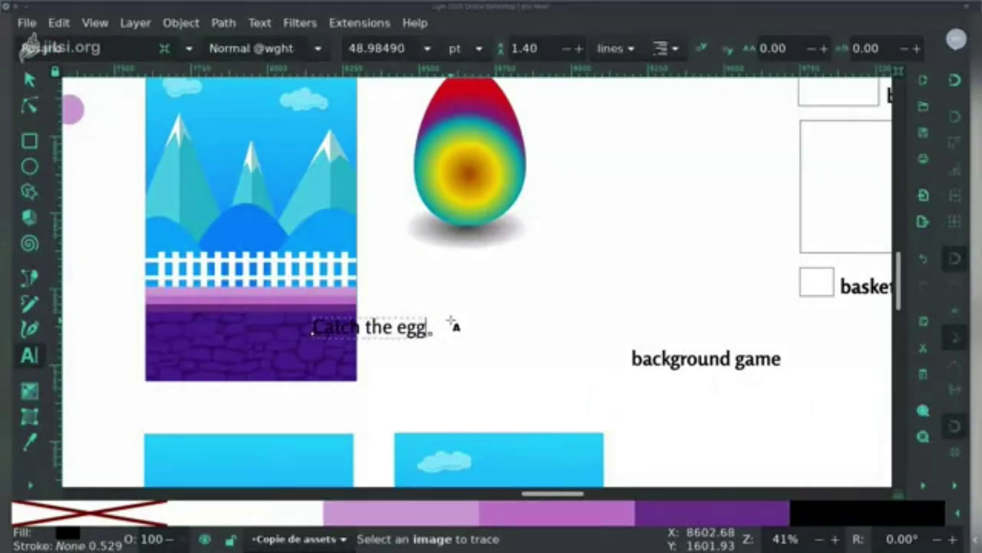
key("Escape")
key("s")
left_click(430, 334)
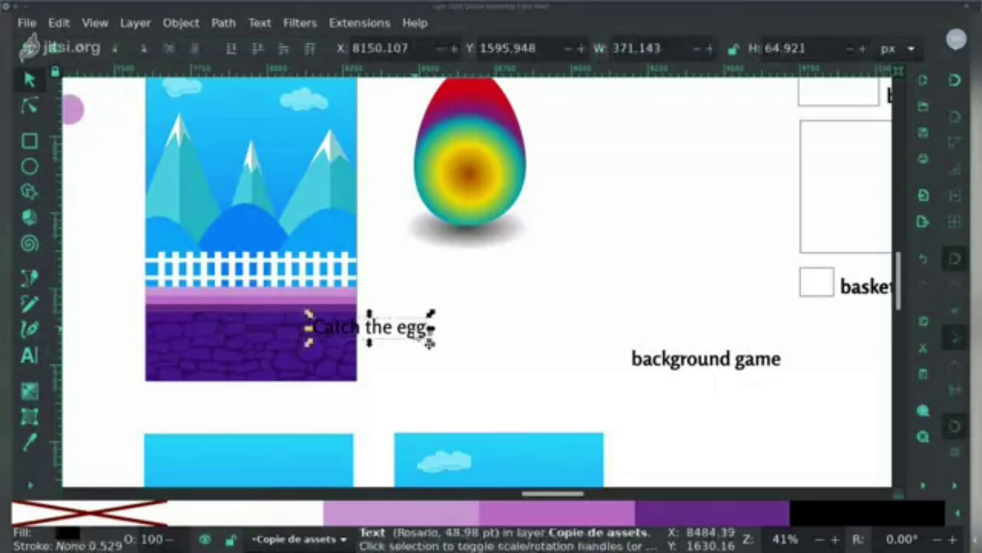
left_click_drag(430, 334, 500, 305)
Step: Insert 'the unicorn' to read 'Catch the unicorn egg' and centre it under the egg
type("the ")
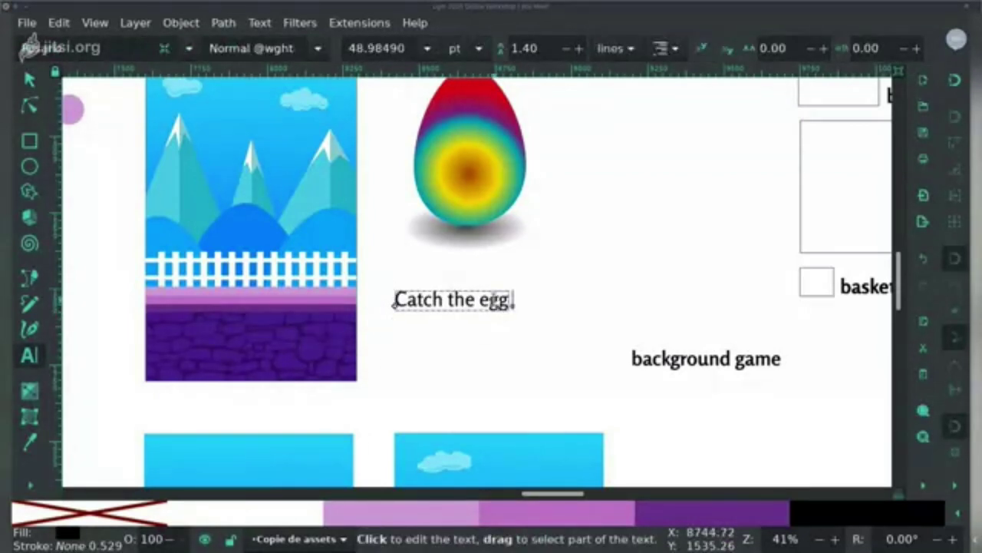
type("unicorn")
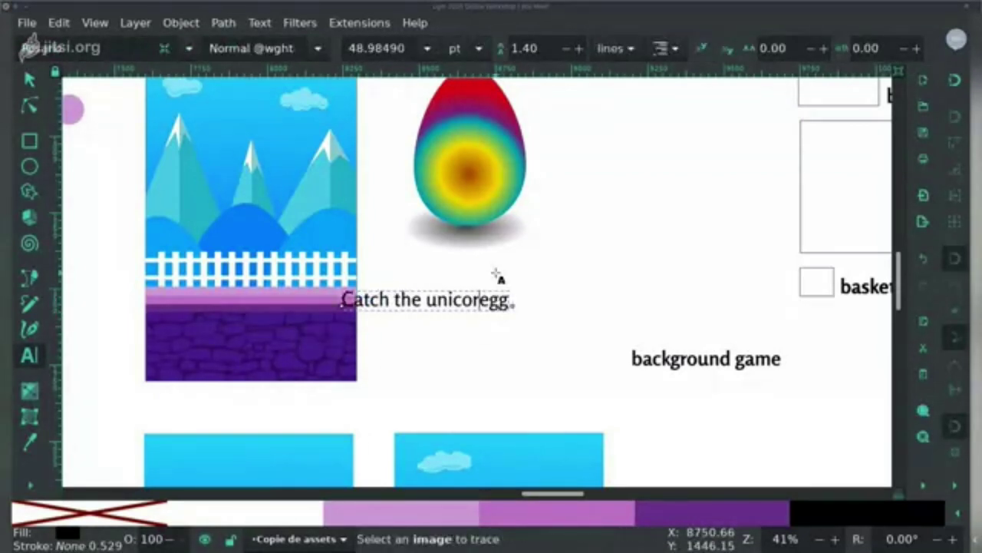
key("End")
key("BackSpace")
key("Escape")
key("s")
left_click(473, 305)
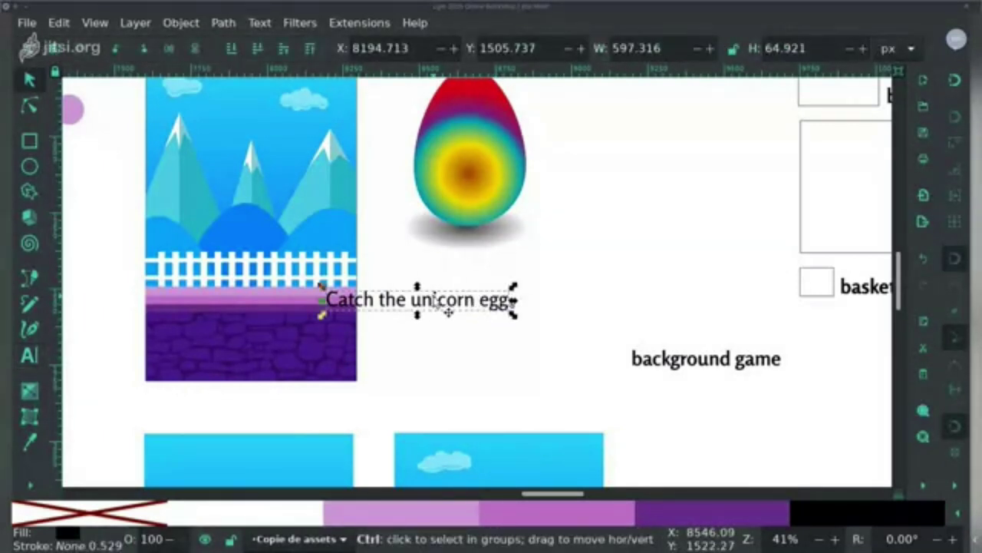
left_click_drag(474, 305, 532, 313)
scroll(532, 313, "down", 3)
scroll(531, 313, "right", 2)
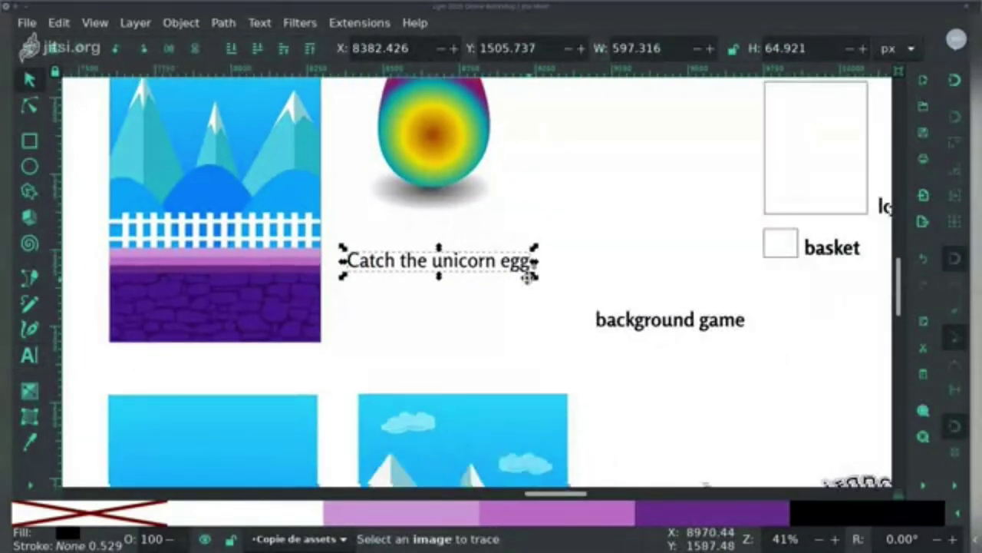
left_click(259, 22)
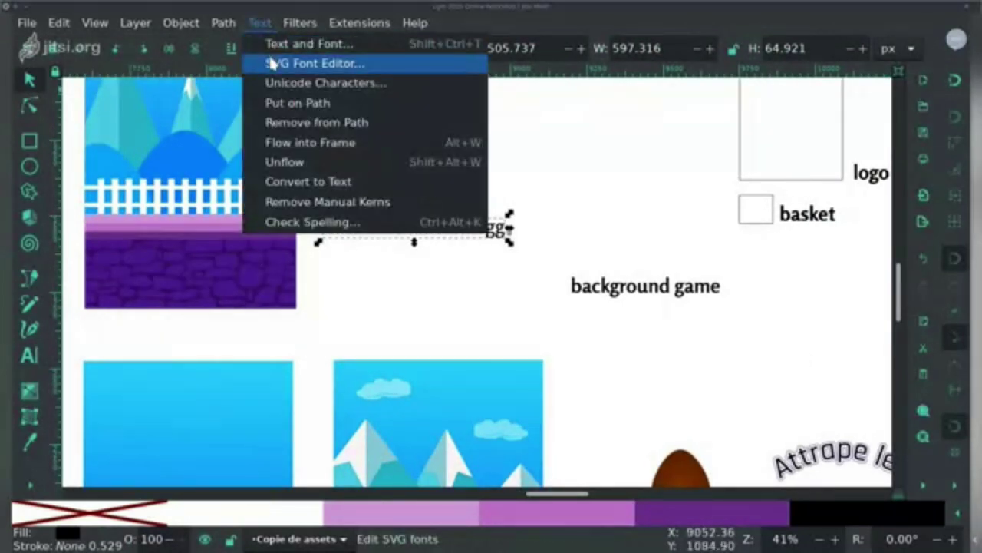
Step: In Text and Font, apply weight 610, then 499, to the label
left_click(274, 46)
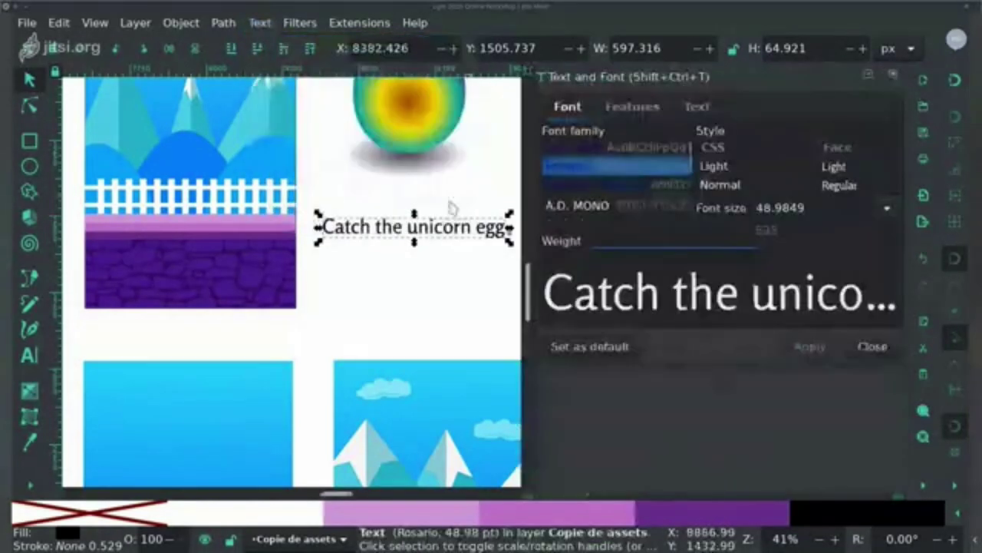
scroll(381, 211, "right", 2)
scroll(380, 211, "up", 1)
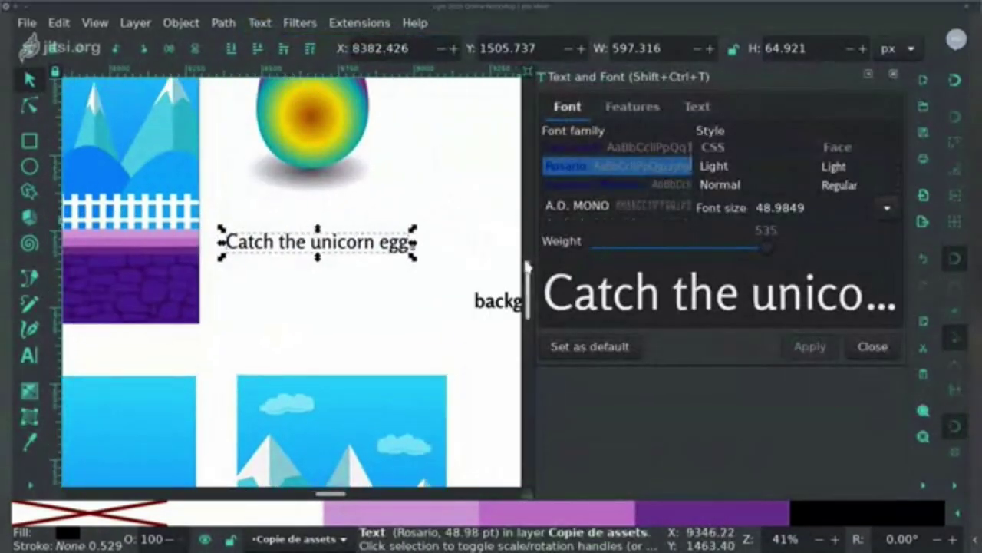
left_click_drag(771, 249, 821, 250)
left_click(822, 346)
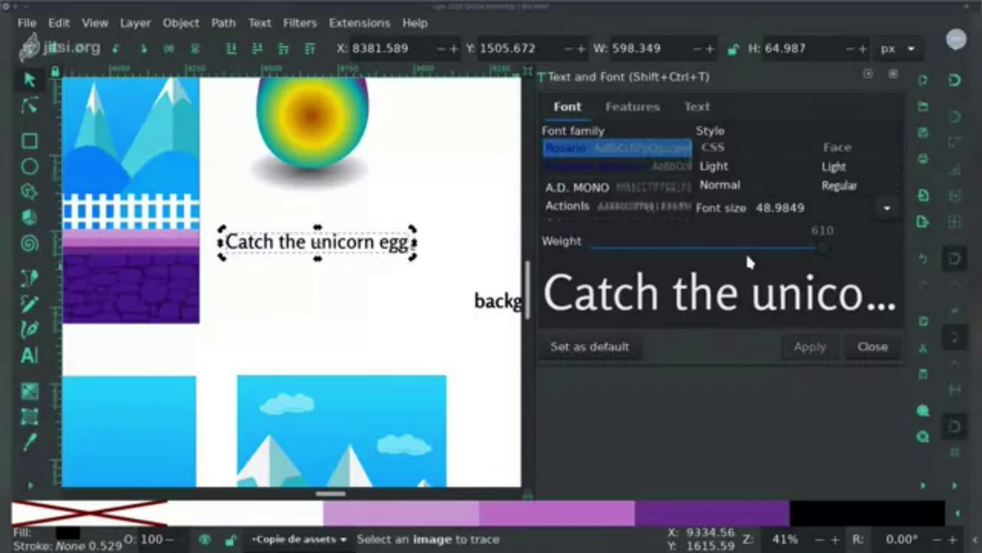
left_click(739, 247)
left_click(808, 346)
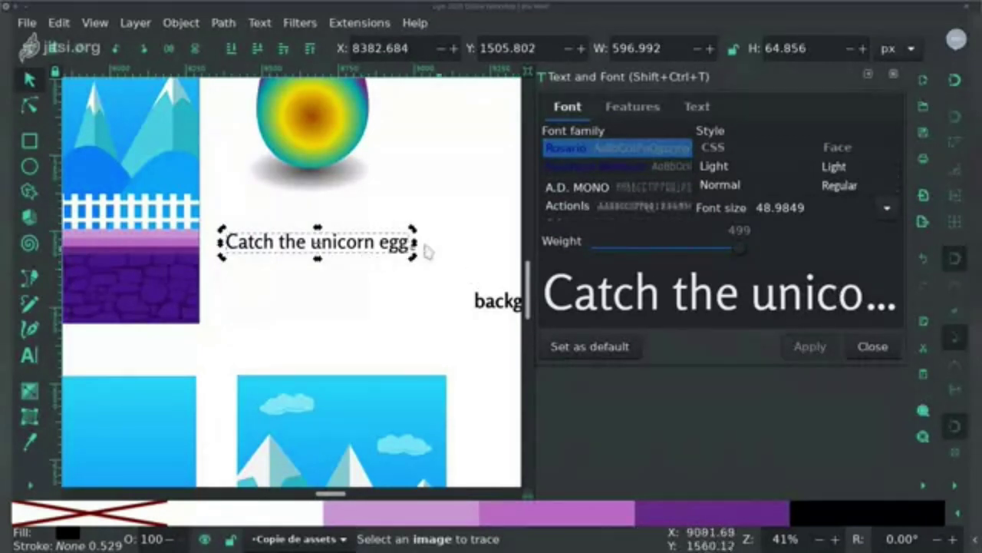
Step: Reselect the label and apply a heavier font weight of about 631
left_click(395, 252)
left_click(358, 201)
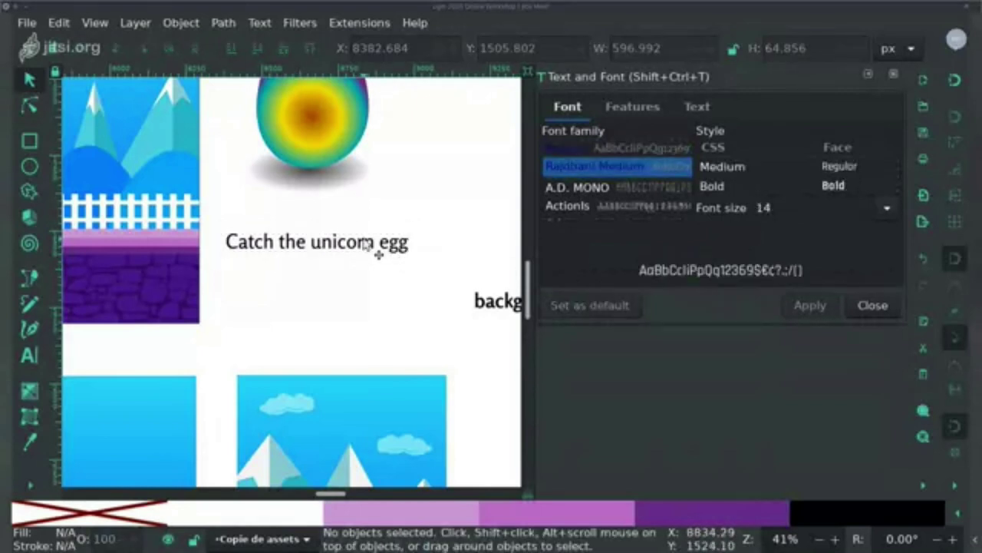
left_click(367, 244)
left_click_drag(735, 243, 835, 247)
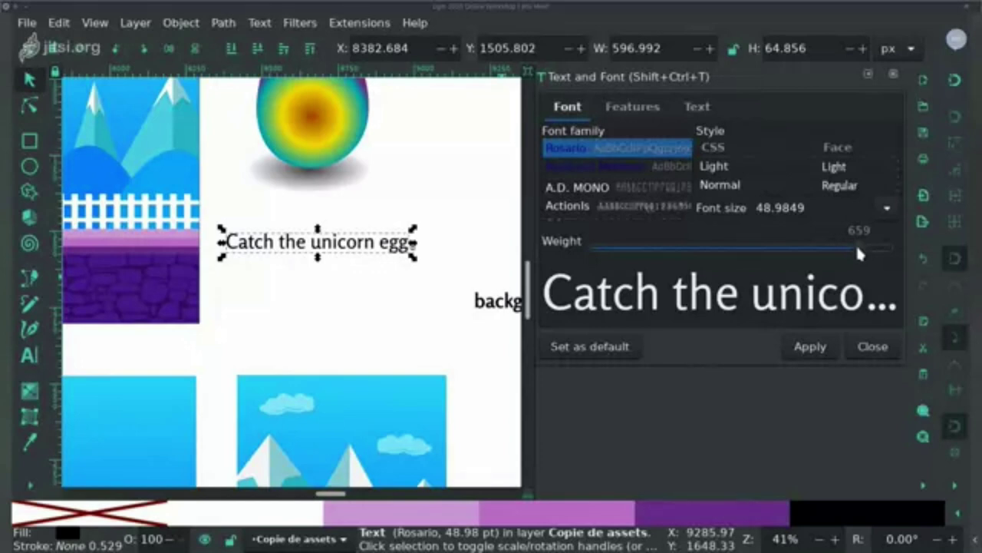
left_click(816, 345)
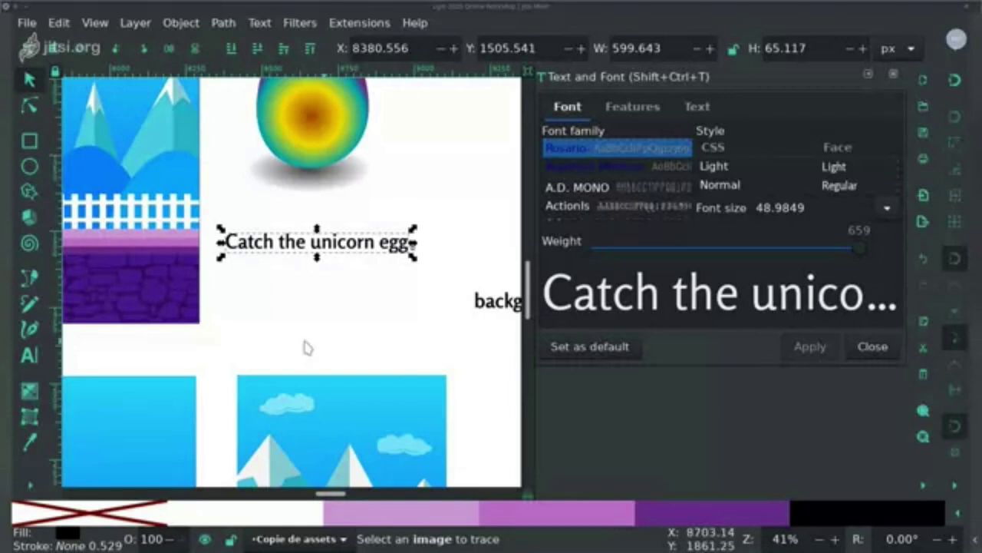
left_click(29, 355)
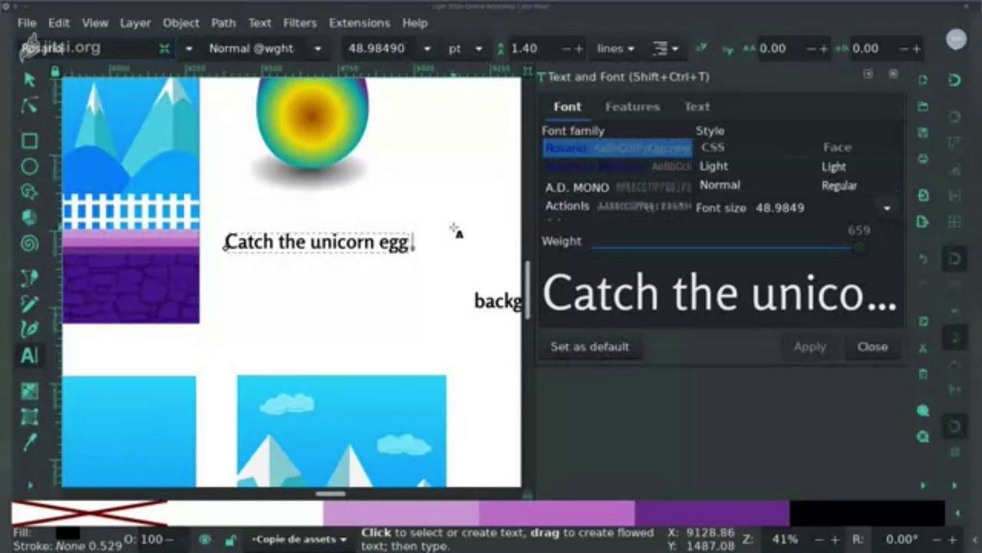
Step: Try font weights 673, about 502 and 395 on the label
left_click_drag(857, 248, 872, 250)
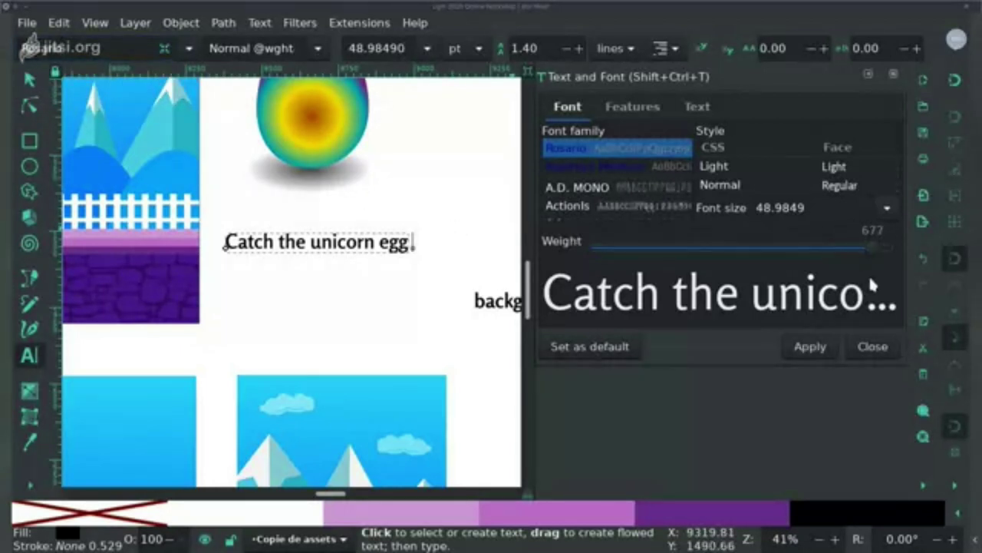
left_click(812, 347)
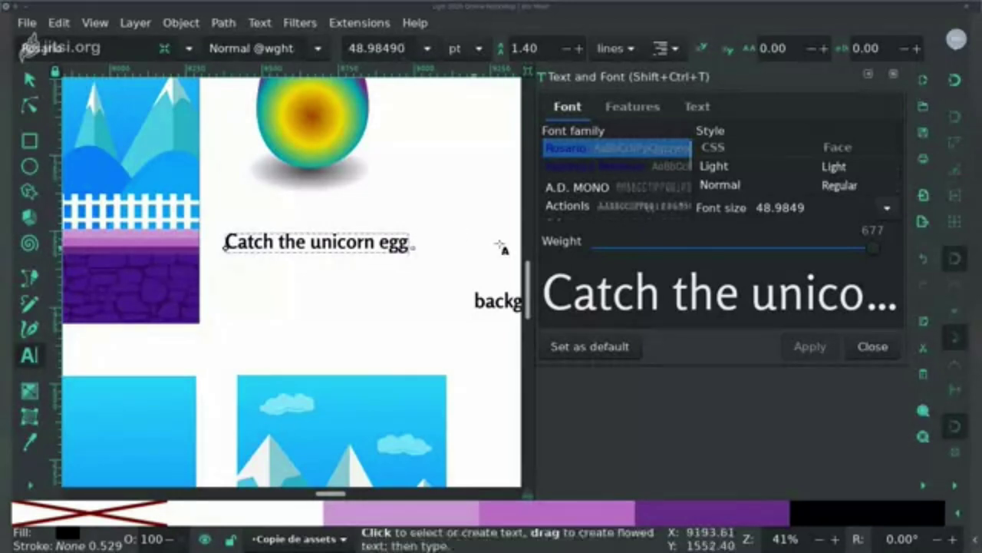
left_click_drag(872, 240, 739, 240)
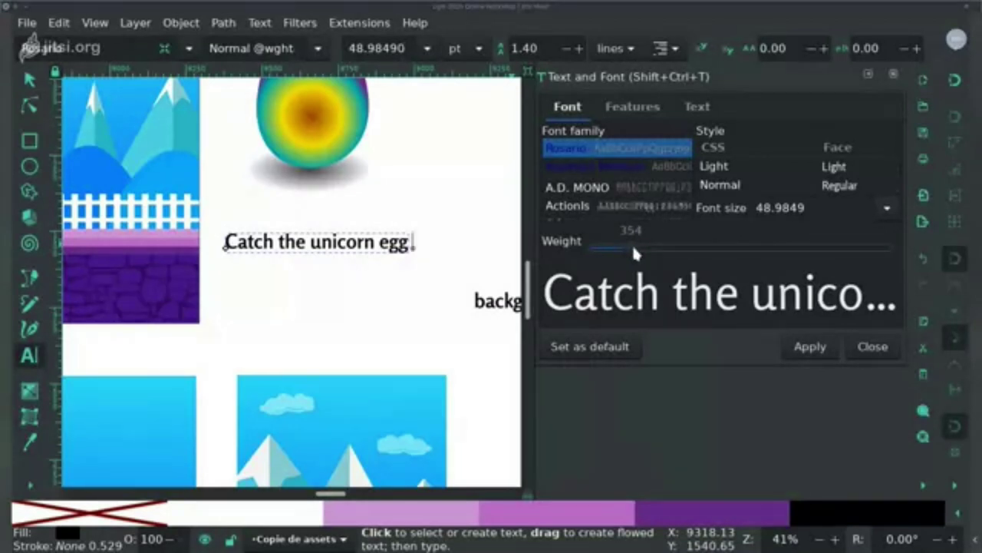
left_click(804, 347)
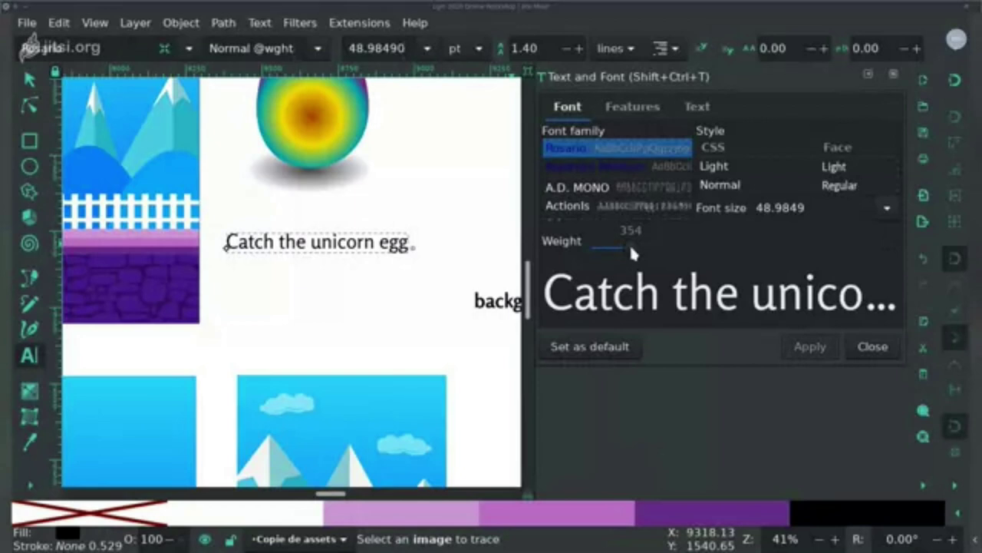
left_click_drag(629, 244, 663, 244)
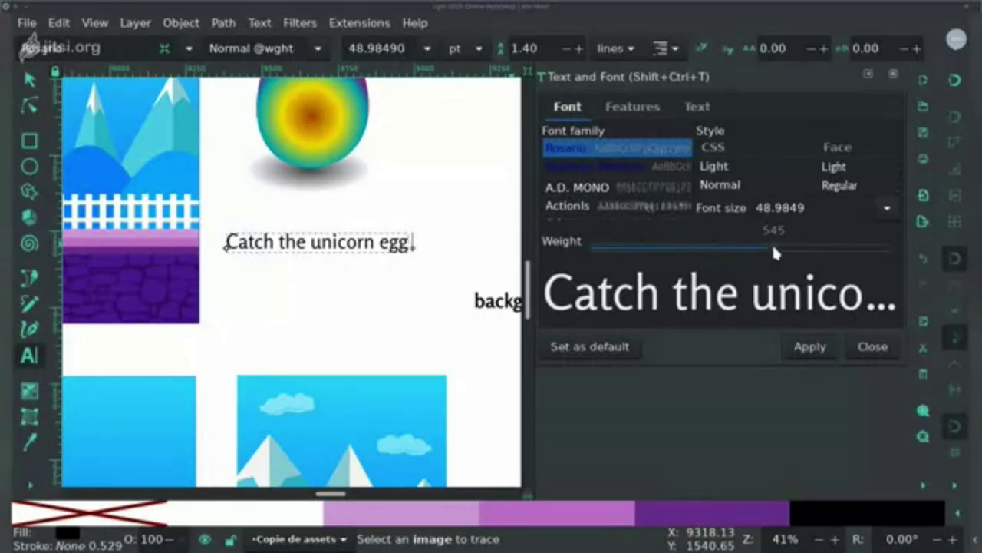
left_click(810, 347)
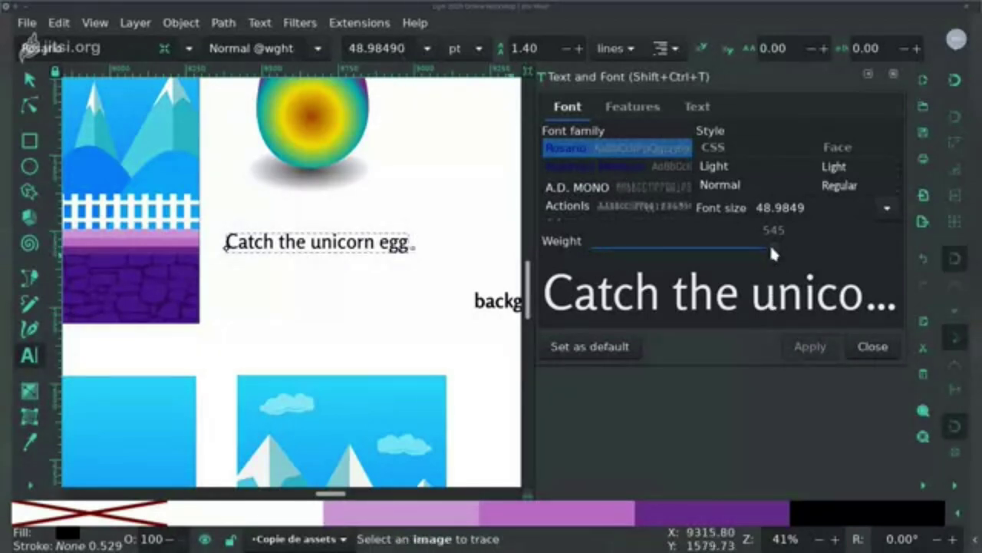
Step: Try weights 651 and 316, then apply the final bold weight 678
left_click_drag(774, 255, 852, 250)
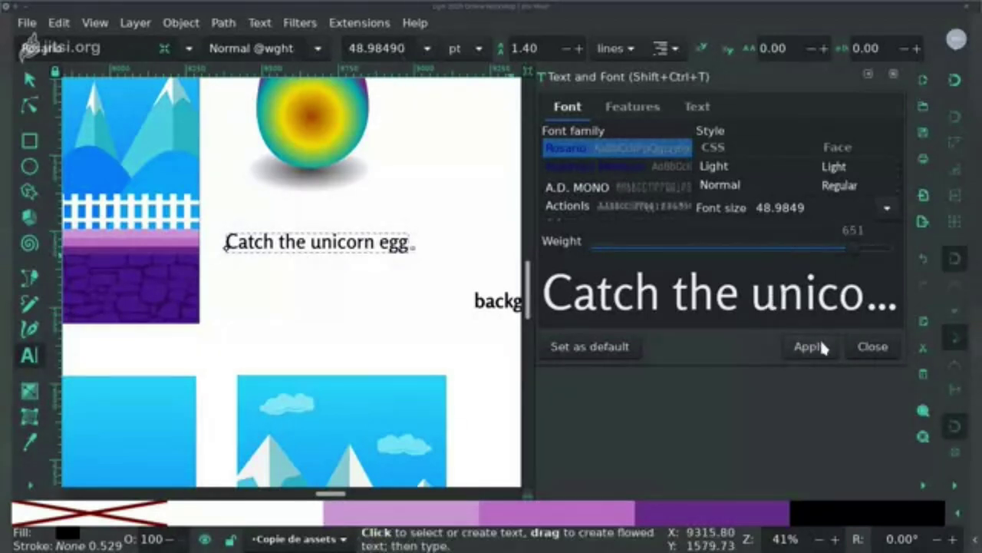
left_click(820, 344)
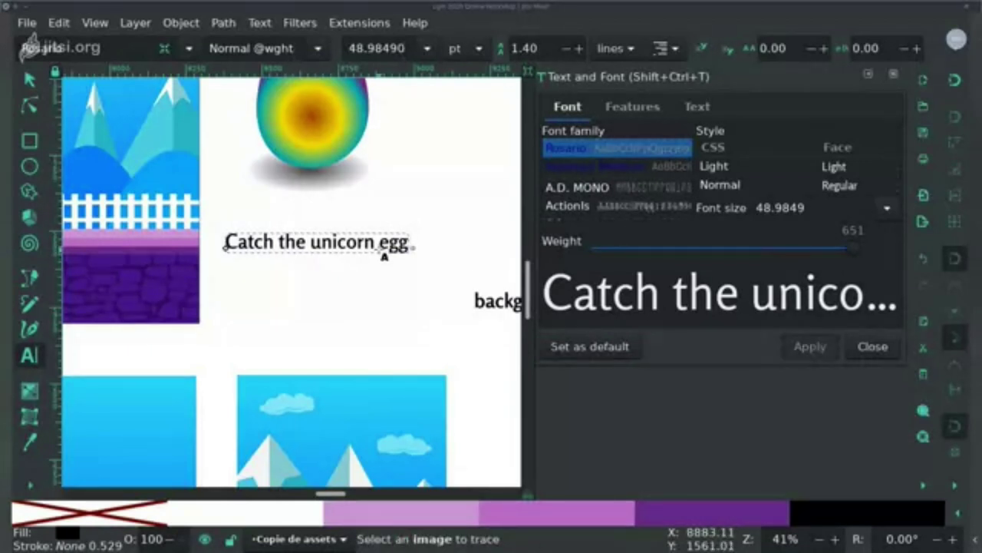
left_click(605, 246)
left_click(798, 349)
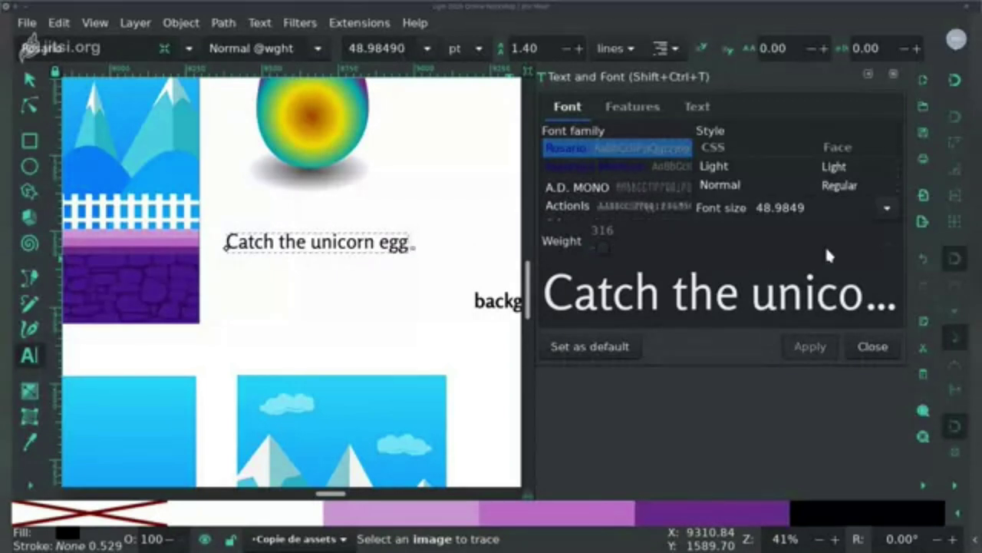
left_click(871, 244)
left_click(827, 347)
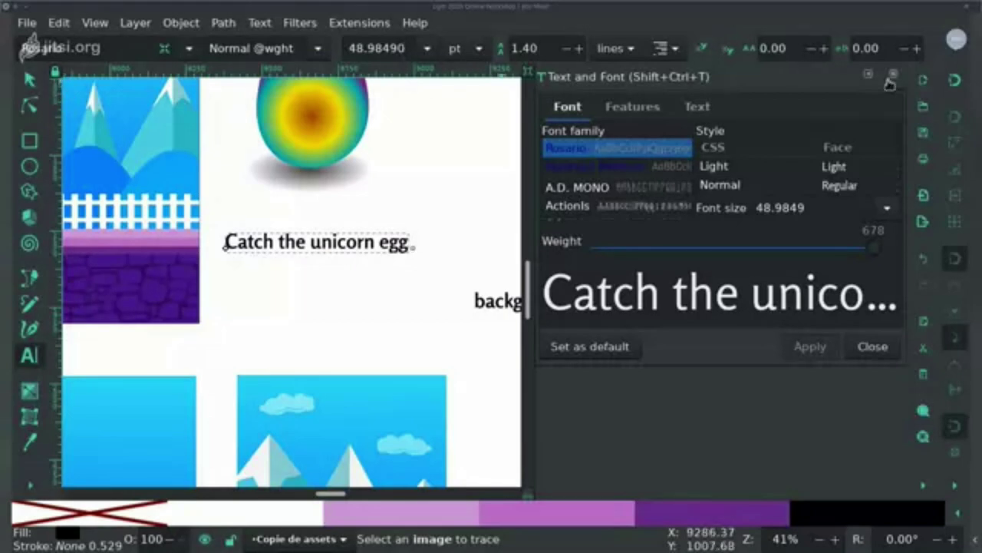
Step: Open and dismiss the font style list, then close the Text and Font dialog
left_click(312, 49)
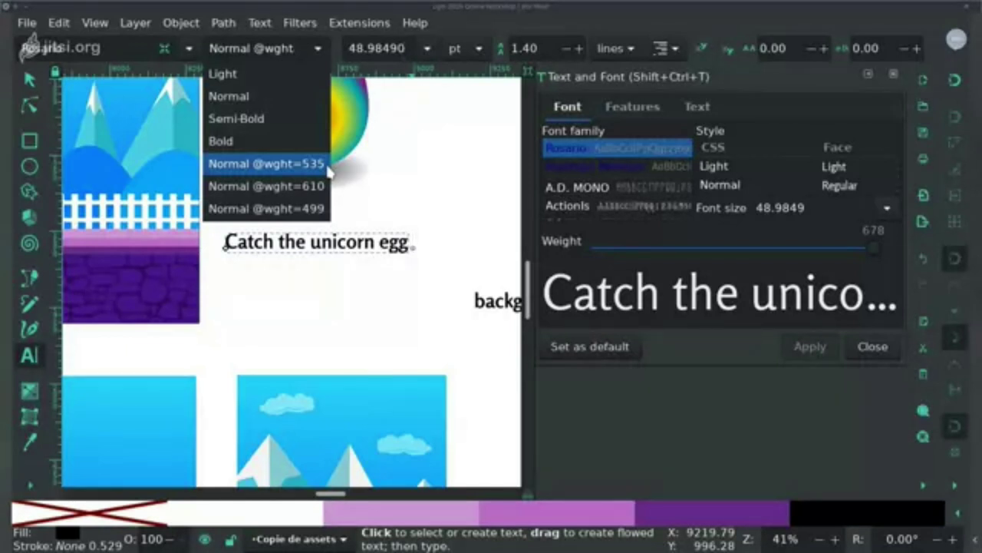
left_click(895, 74)
left_click(895, 75)
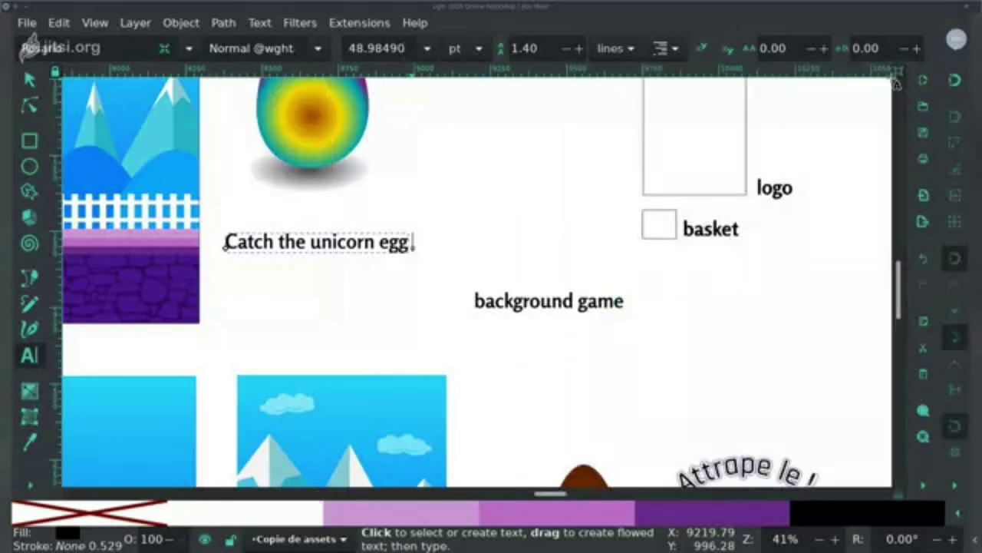
Step: Delete the 'background game' text beside the label
left_click(465, 222)
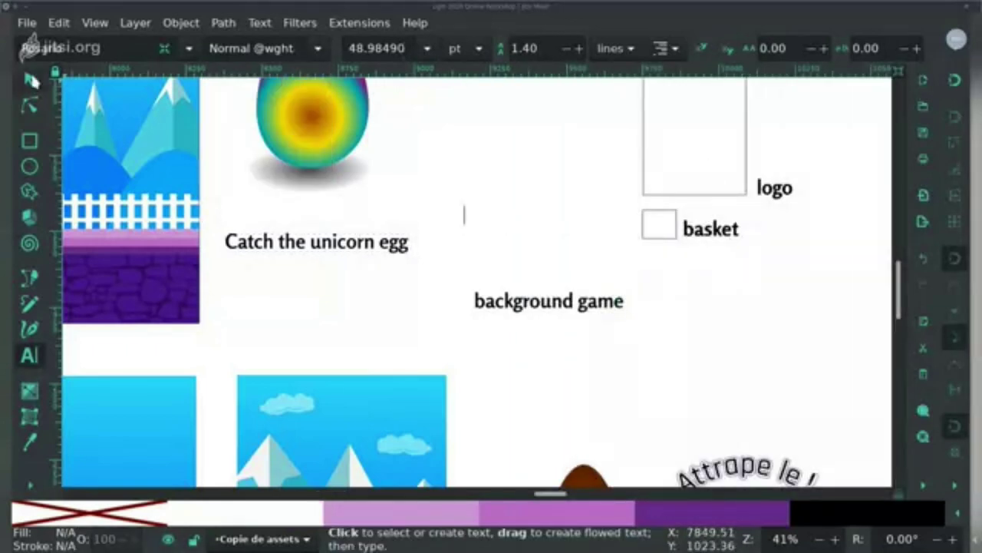
left_click(30, 80)
scroll(445, 210, "down", 1)
scroll(445, 210, "left", 1)
left_click(465, 211)
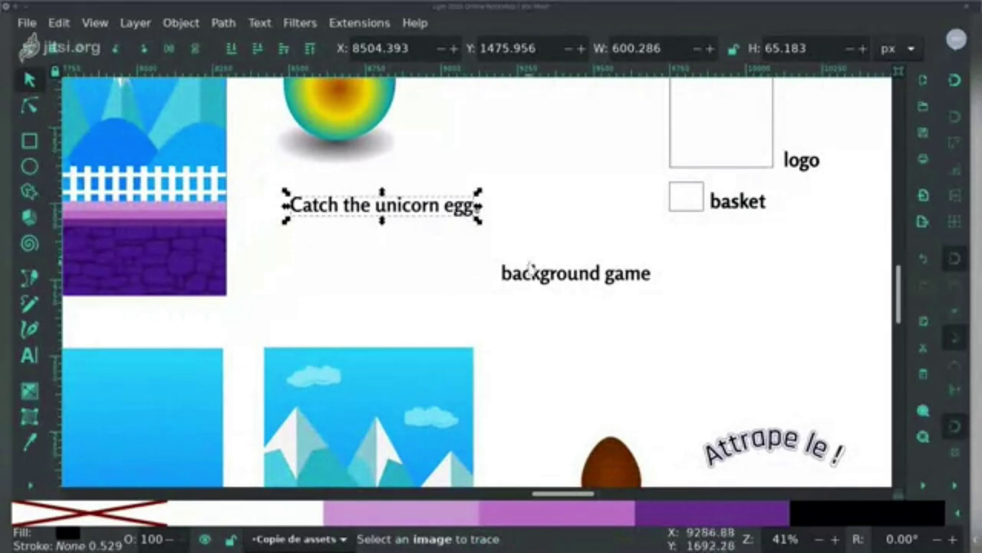
left_click_drag(485, 243, 730, 325)
key("Delete")
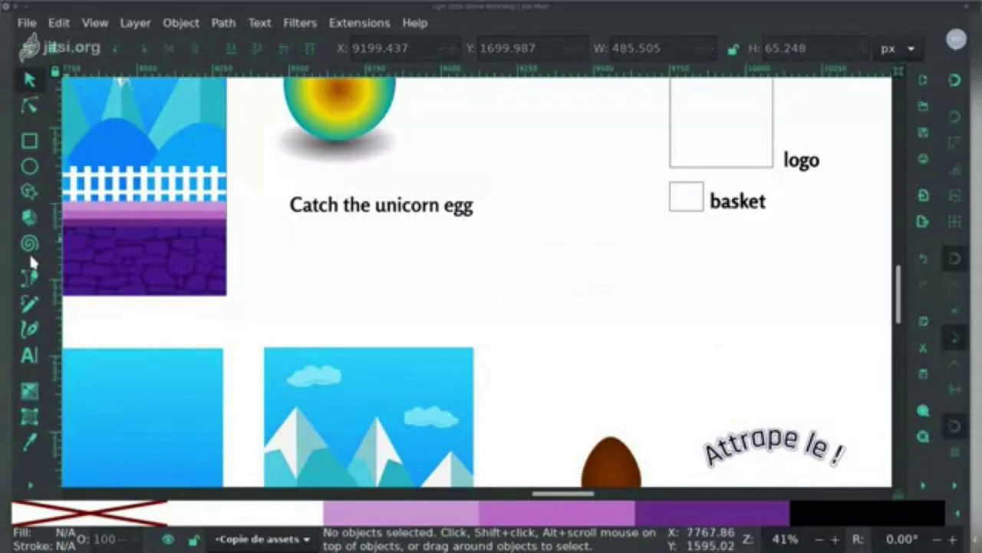
Step: Draw a straight line under the label, bend it into an upward arc, and select both text and arc
left_click(29, 278)
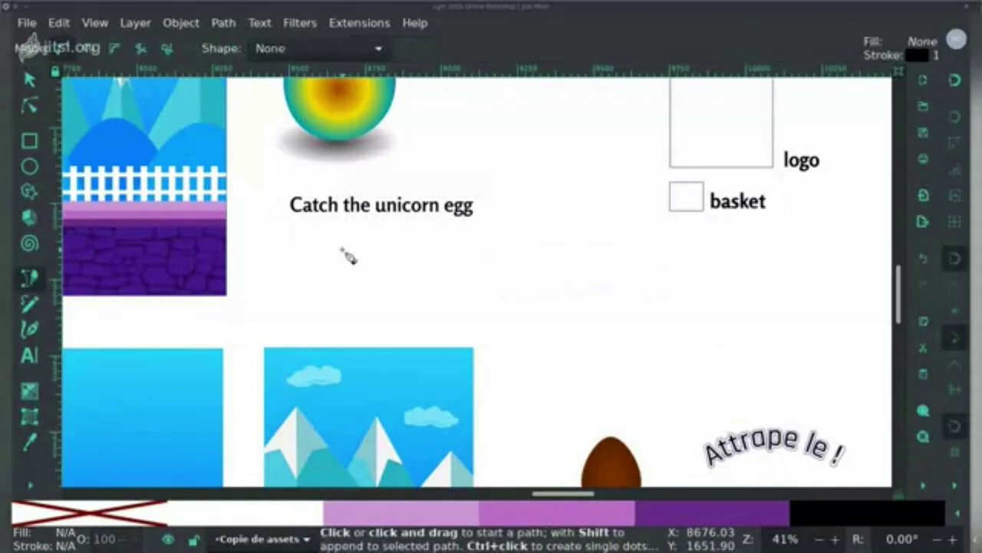
left_click(292, 269)
double_click(479, 268)
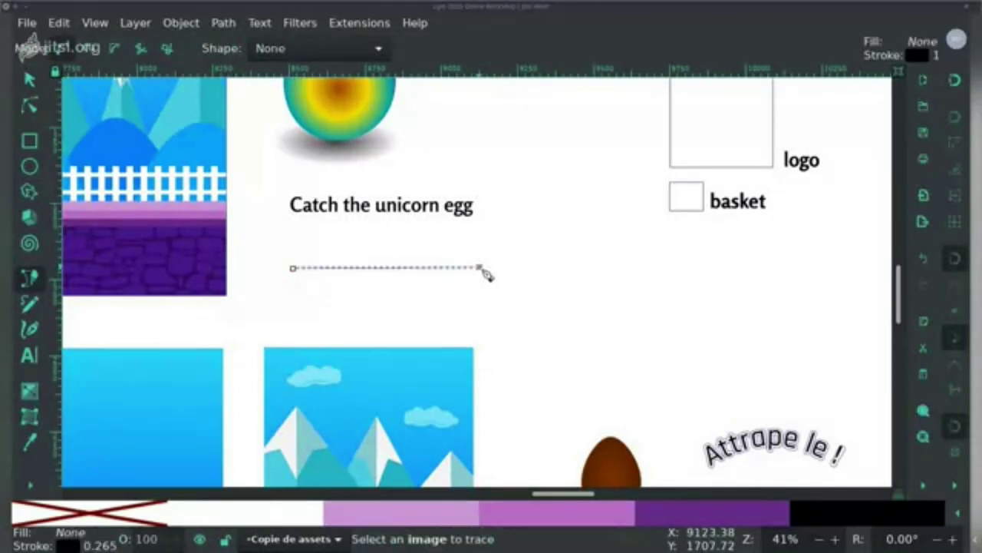
left_click(29, 107)
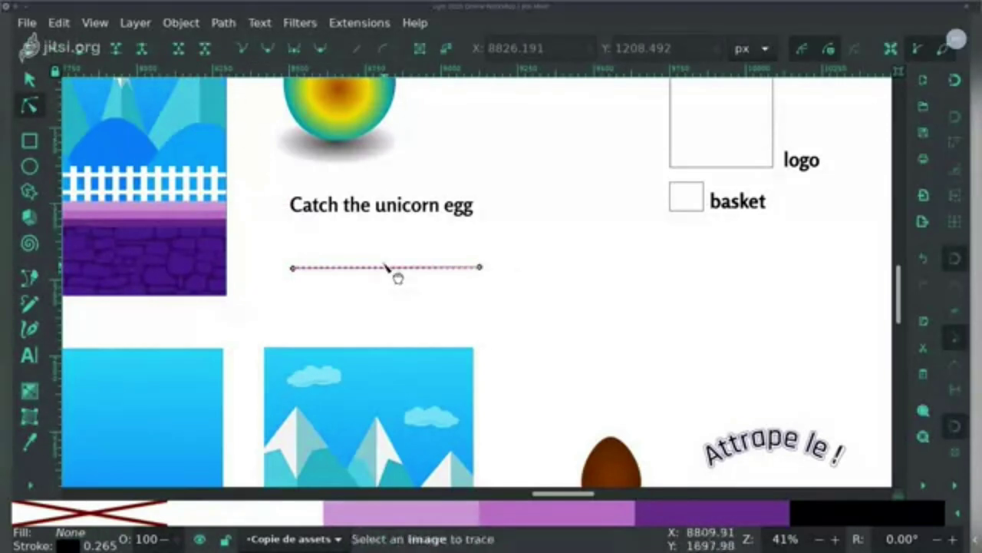
left_click_drag(388, 269, 393, 244)
left_click(399, 208)
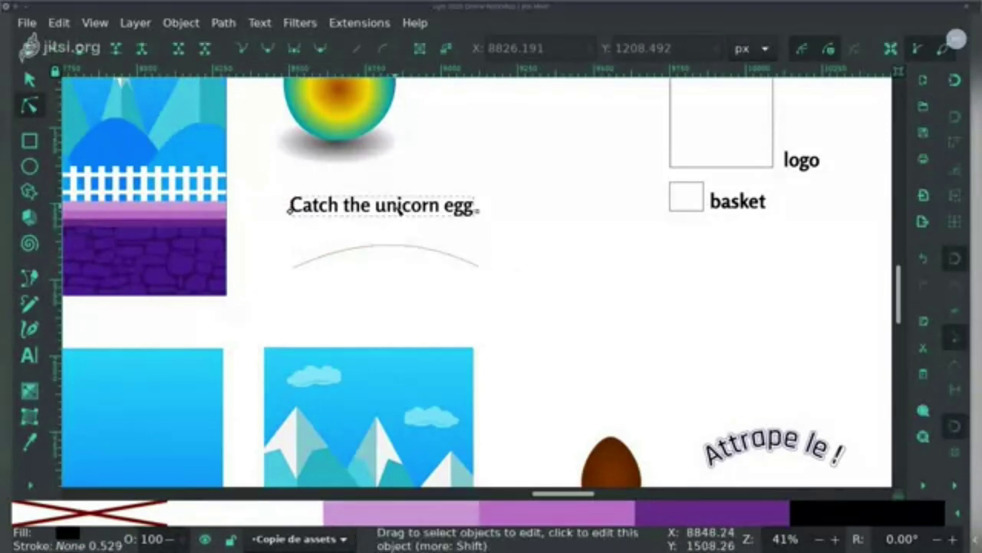
left_click(400, 247, "shift")
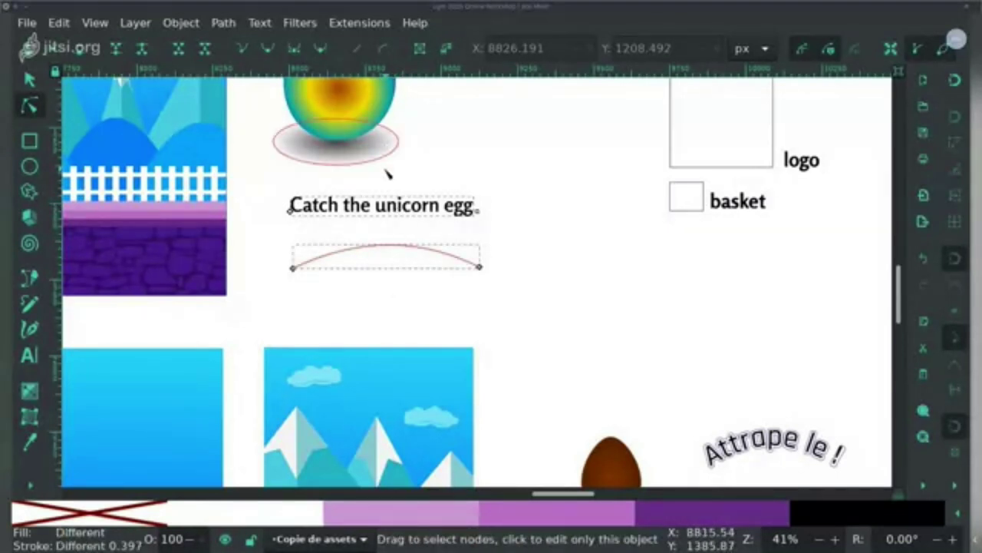
scroll(369, 182, "up", 2)
scroll(369, 182, "right", 1)
Step: Put the 'Catch the unicorn egg' text on the arc path
left_click(229, 21)
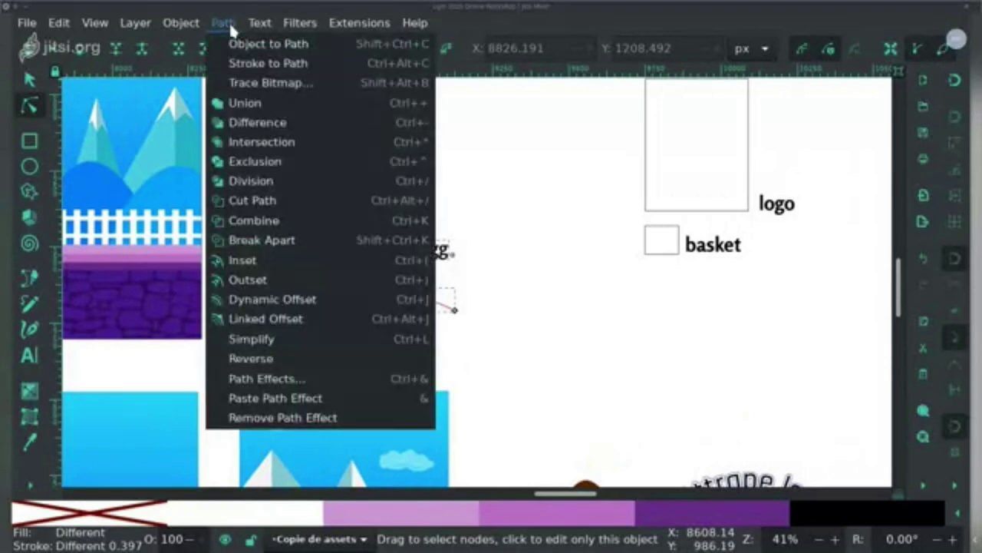
mouse_move(256, 24)
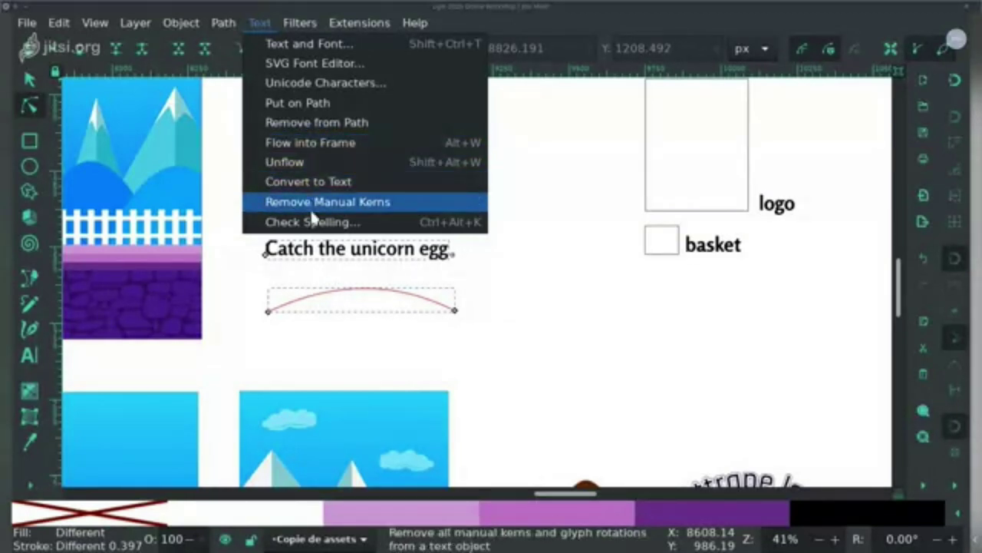
left_click(319, 109)
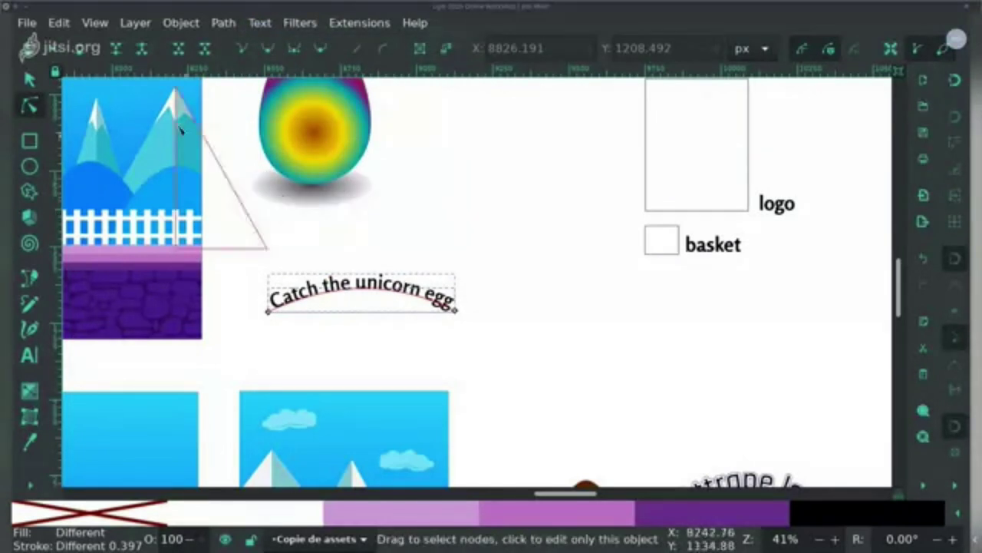
Step: Remove the arc's stroke so it becomes invisible
left_click(478, 323)
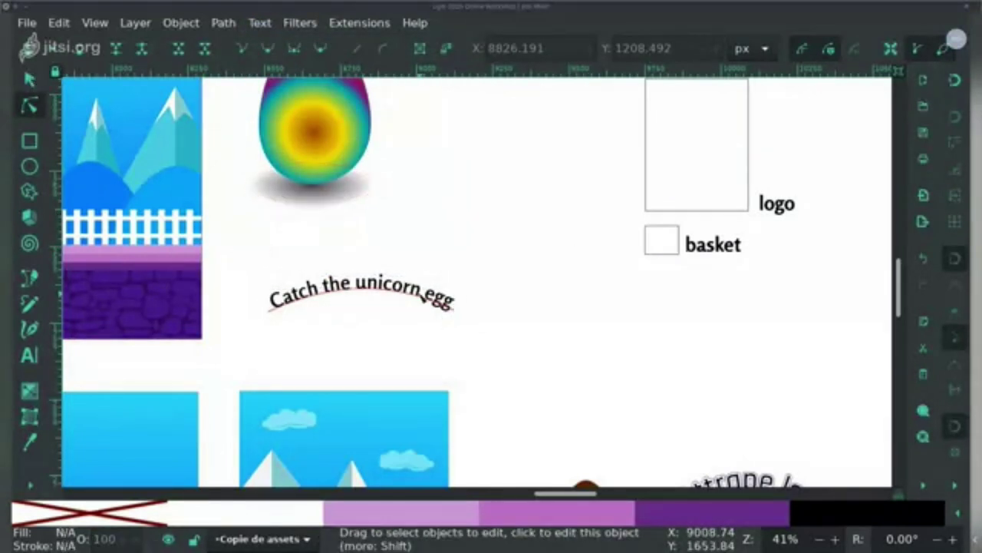
left_click(435, 308)
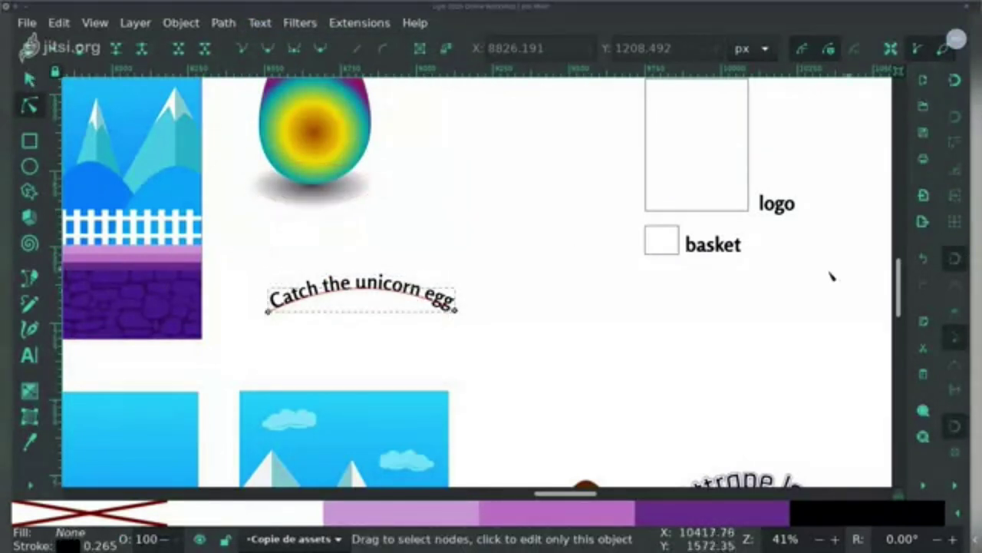
left_click(80, 507, "shift")
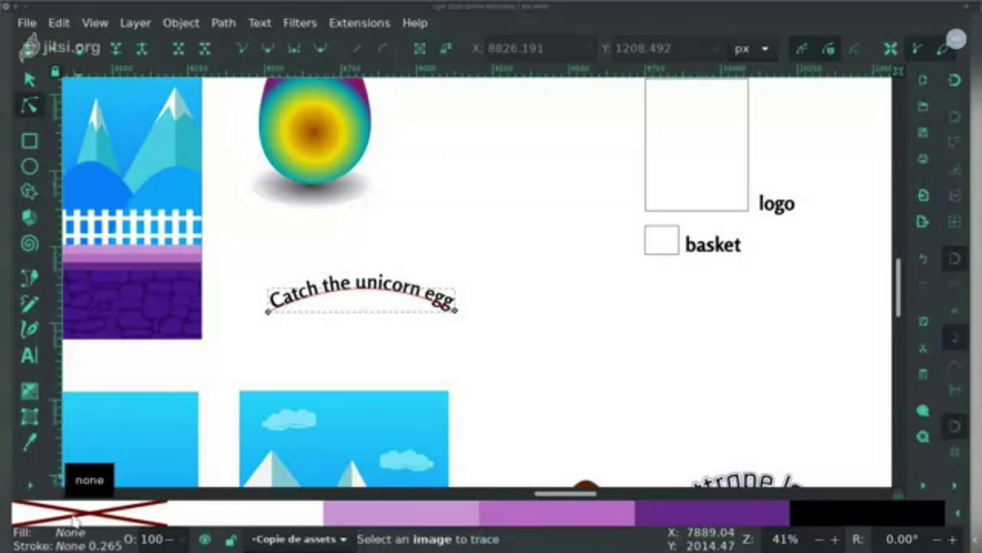
Step: Turn on Split View display mode and shift the outline divider left
left_click(504, 224)
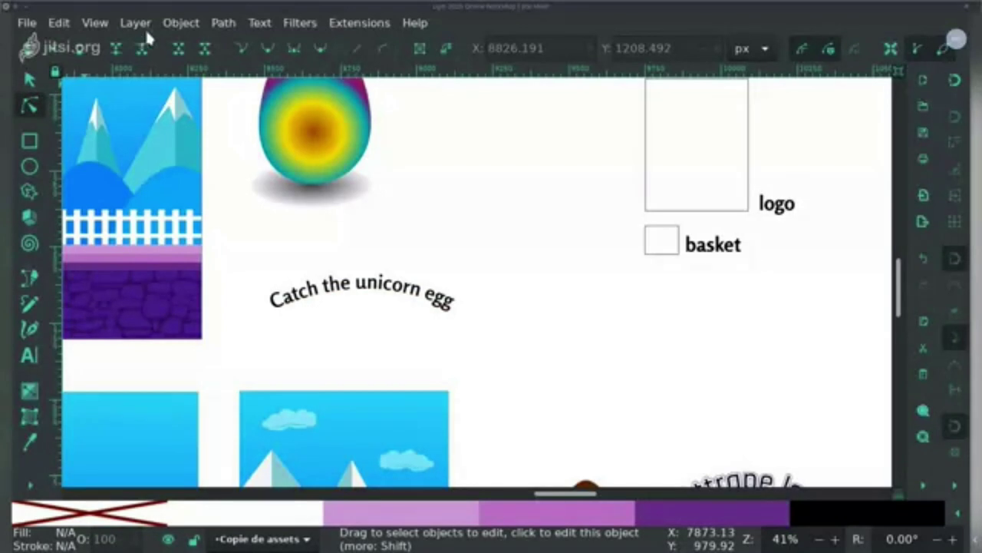
left_click(377, 295)
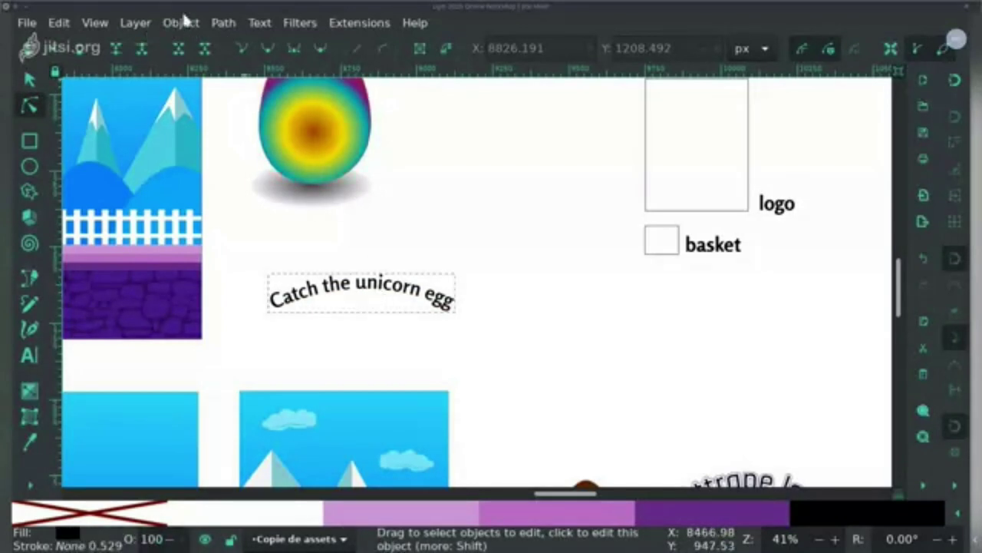
left_click(100, 24)
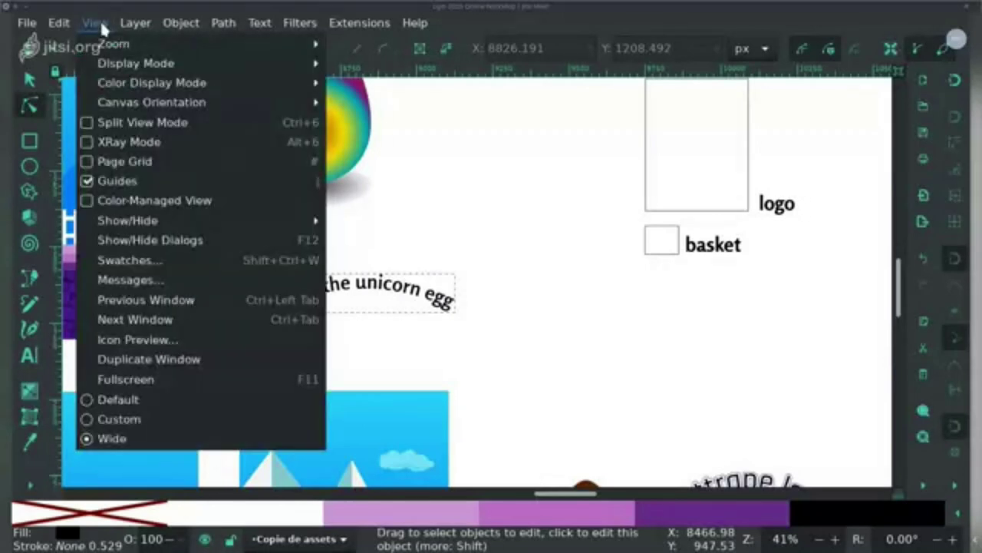
mouse_move(104, 63)
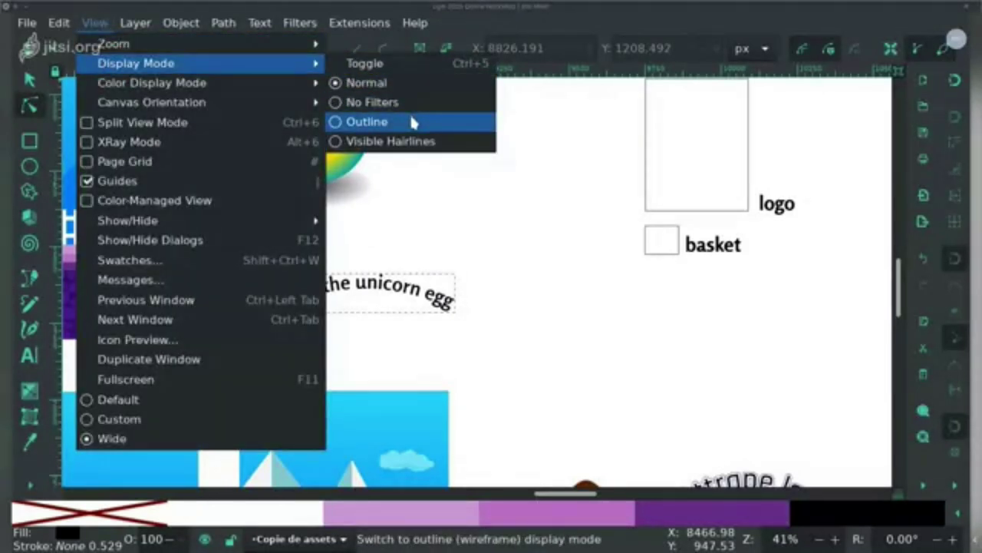
left_click(235, 123)
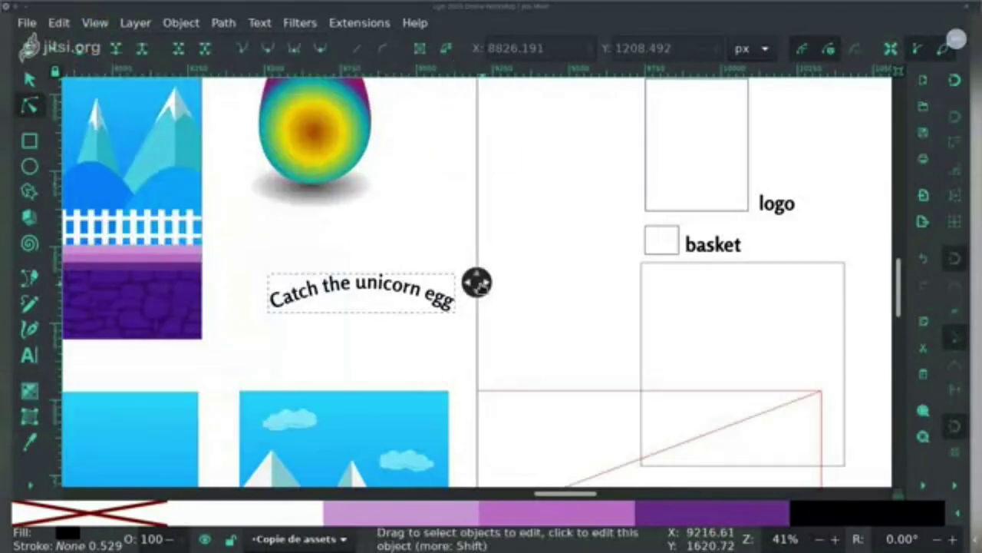
left_click_drag(476, 281, 257, 280)
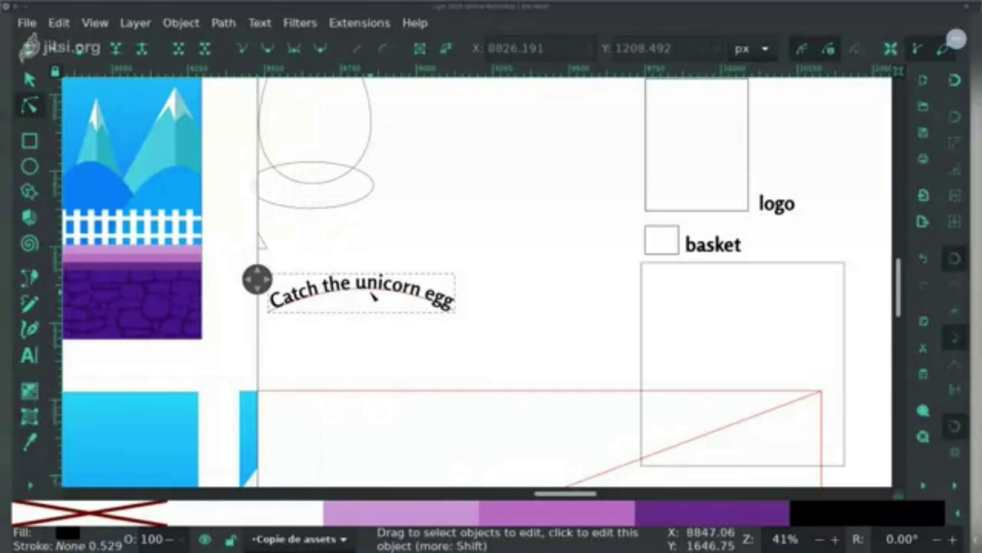
Step: Raise the baseline into a higher arc and pull its end node left
left_click(376, 303)
left_click_drag(377, 303, 358, 279)
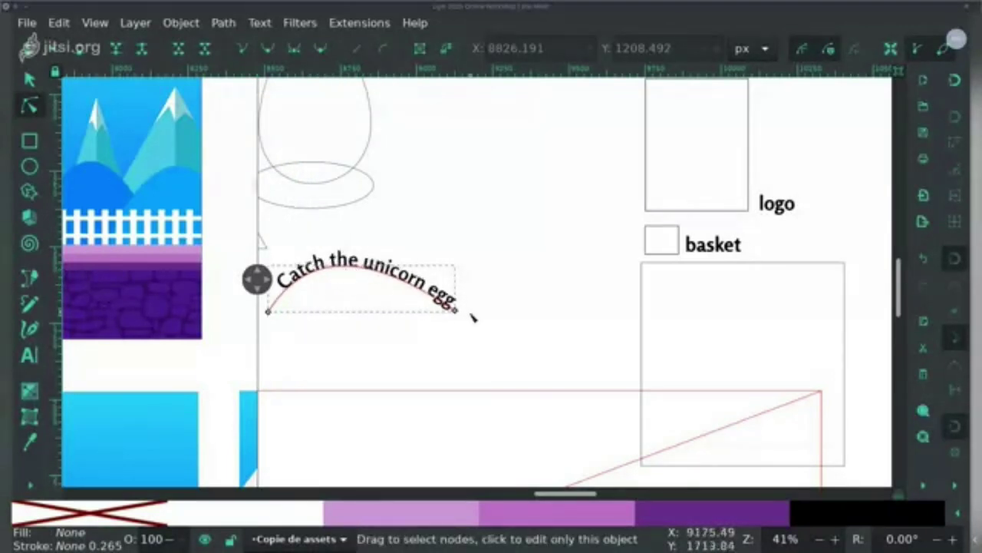
left_click_drag(458, 311, 438, 315)
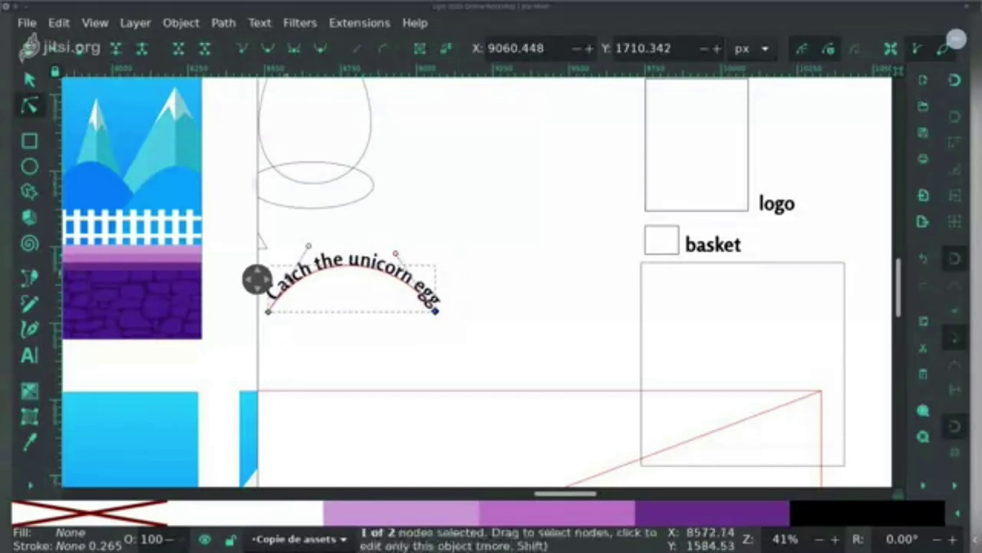
left_click_drag(257, 279, 498, 287)
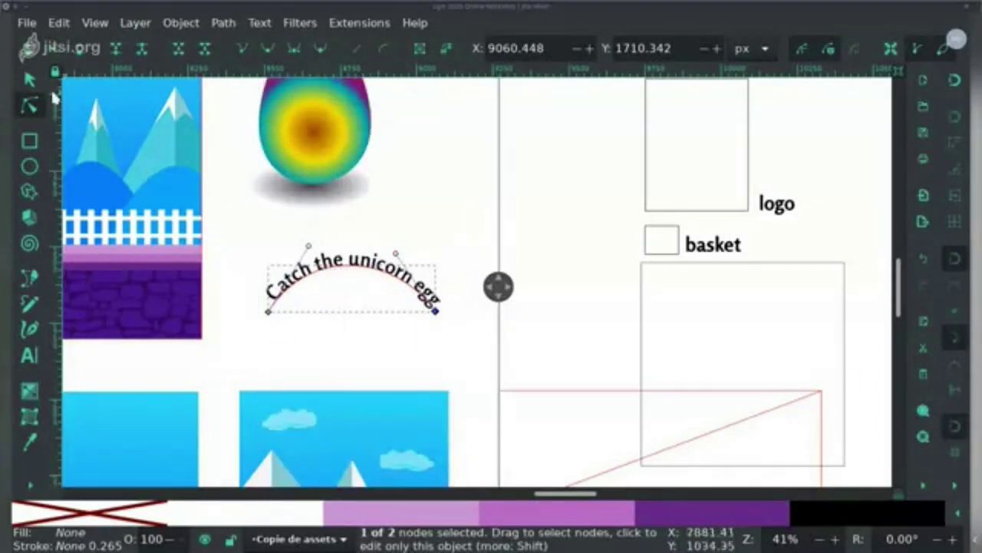
left_click(29, 79)
left_click(592, 248)
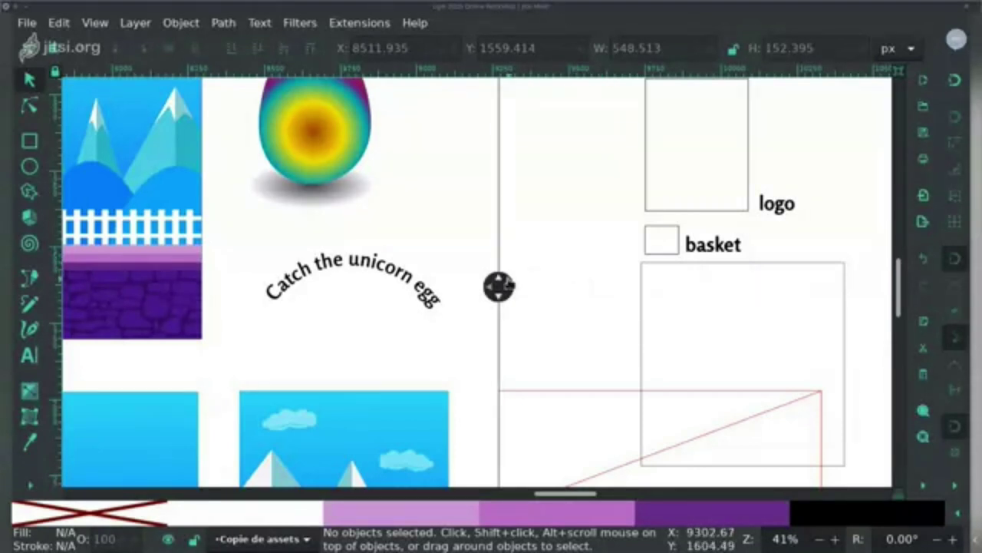
Step: Slide the split-view divider over the egg and far left, then turn split view off
left_click_drag(498, 287, 110, 305)
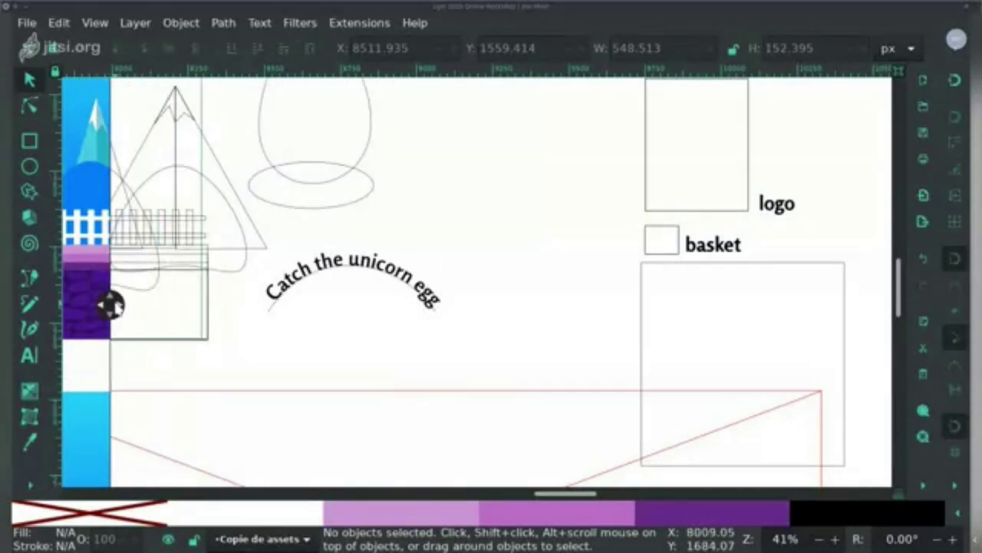
scroll(309, 338, "down", 1, "ctrl")
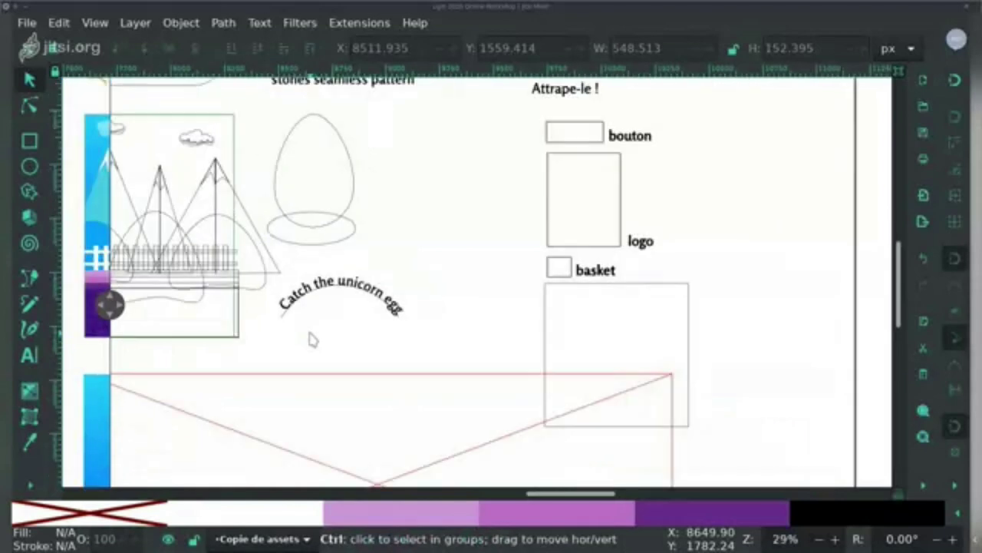
scroll(310, 339, "down", 1, "ctrl")
left_click_drag(109, 303, 87, 305)
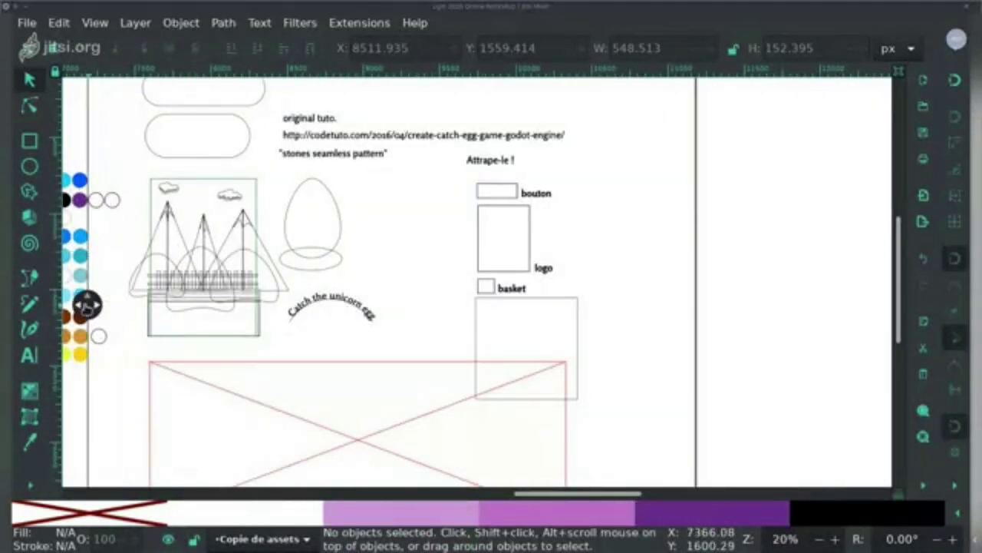
left_click(87, 304)
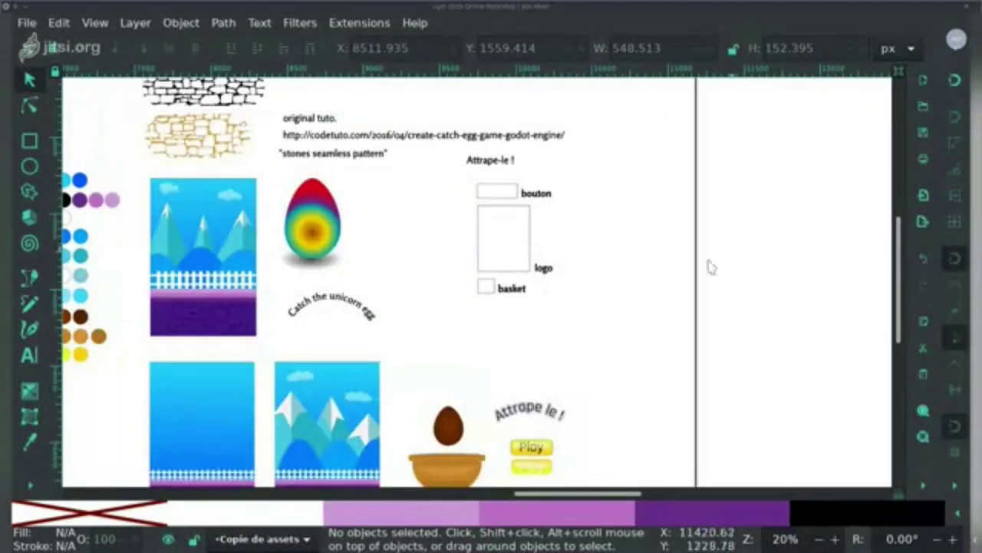
scroll(691, 272, "left", 2)
scroll(673, 271, "down", 1)
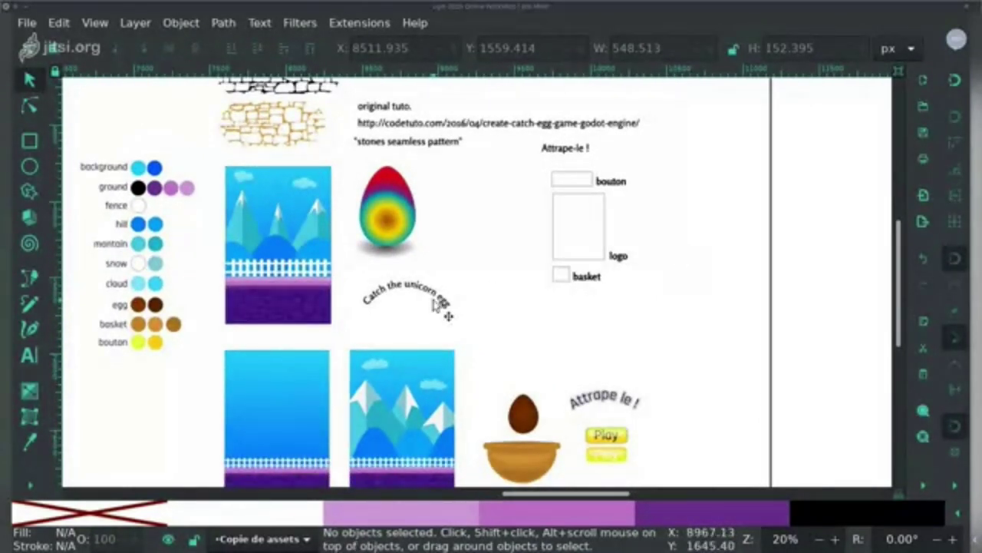
Step: Tilt the curved label text slightly by rotating it
scroll(433, 306, "up", 4)
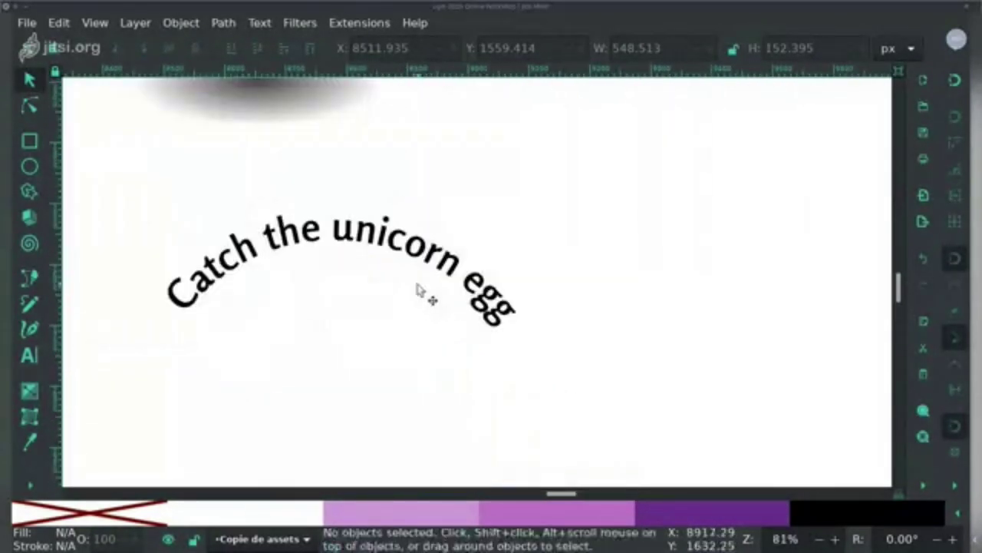
left_click(474, 287)
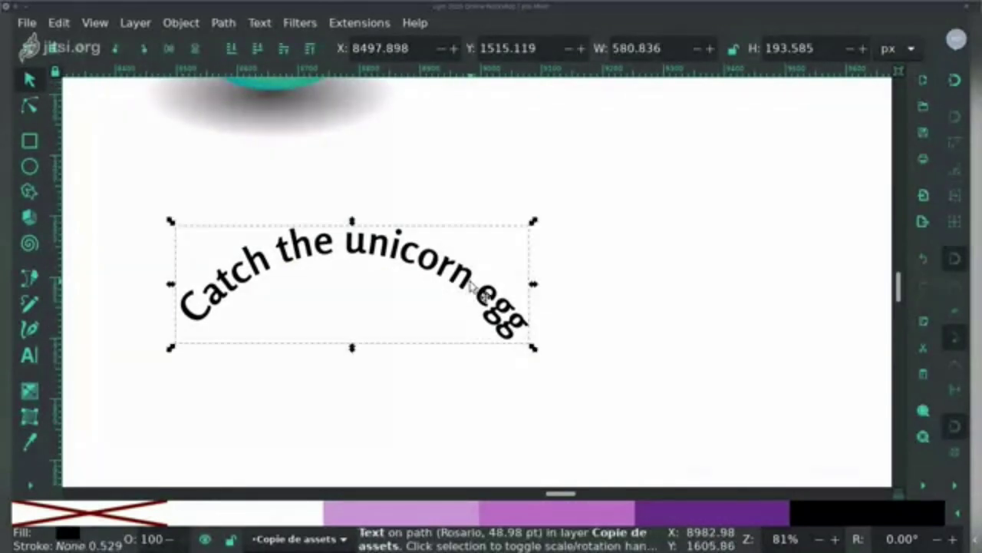
left_click(473, 288)
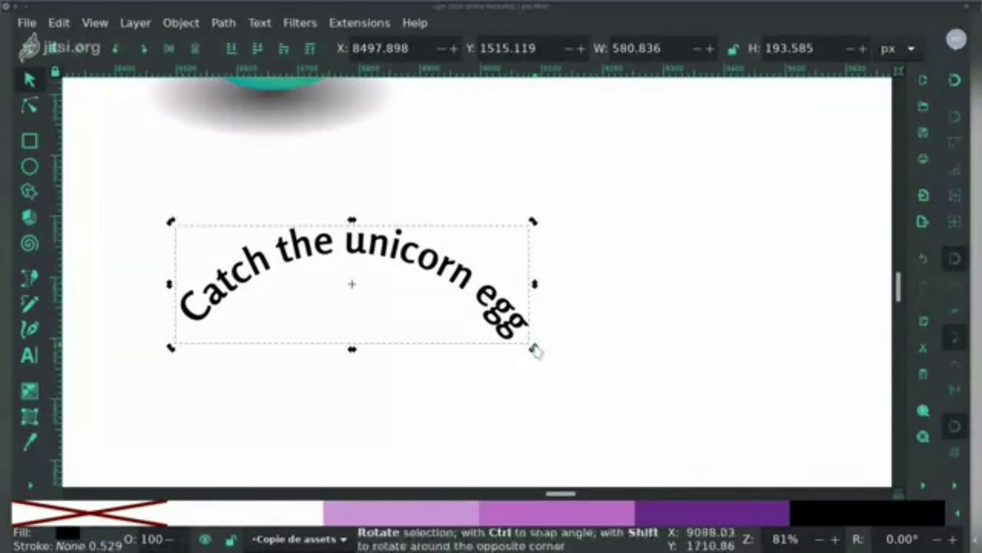
left_click_drag(535, 348, 578, 314)
left_click(577, 314)
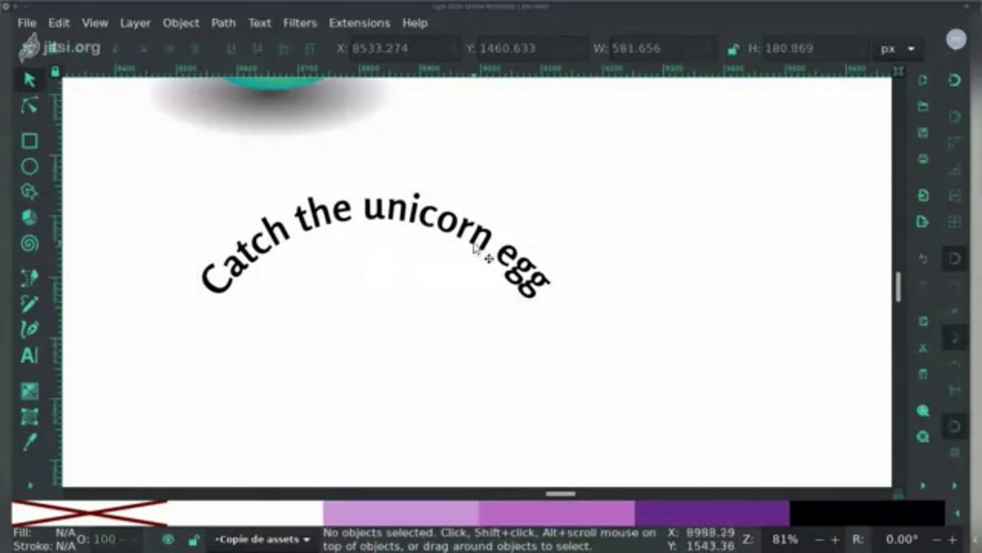
Step: Give the curved text a white outline and a light purple fill
left_click(479, 244)
left_click(481, 240, "ctrl")
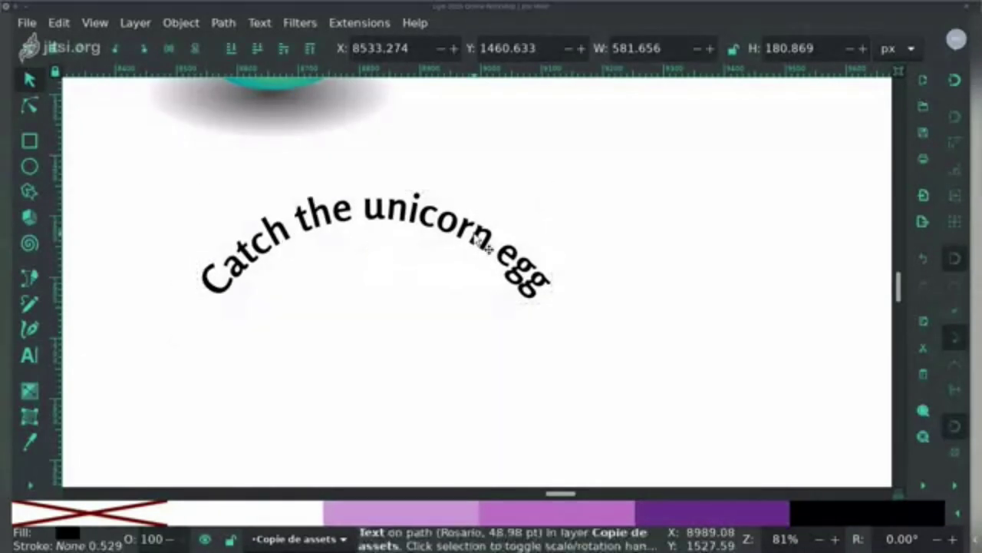
left_click(282, 522, "shift")
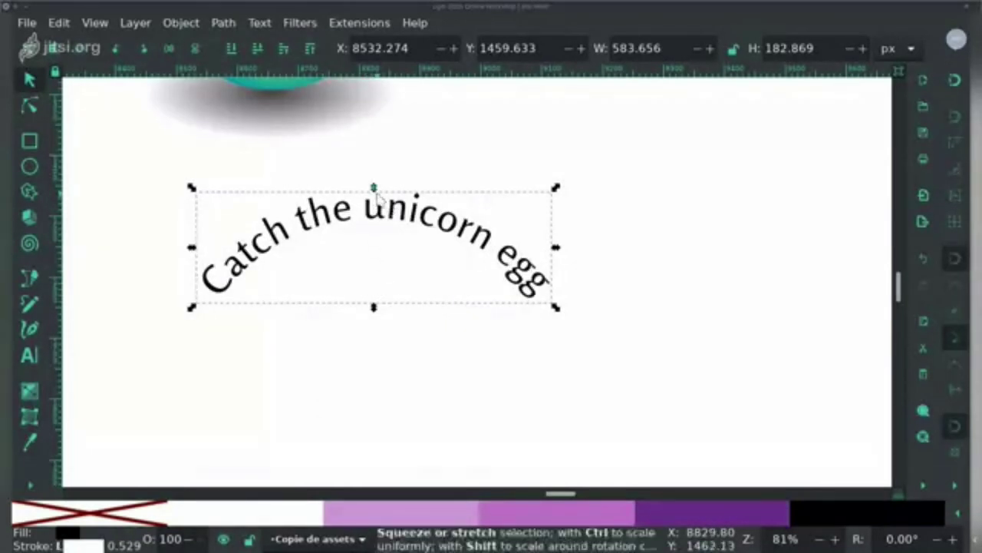
left_click(461, 519)
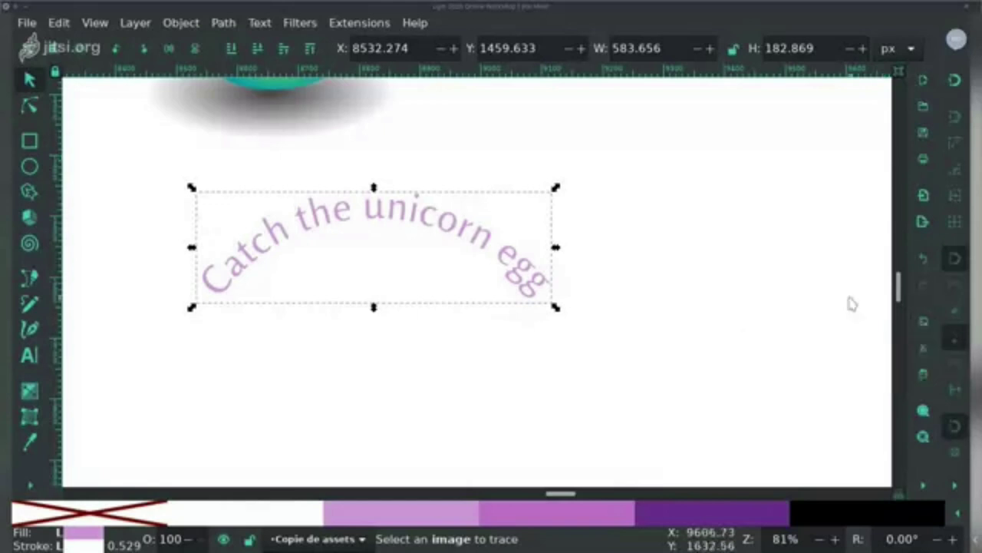
right_click(914, 470)
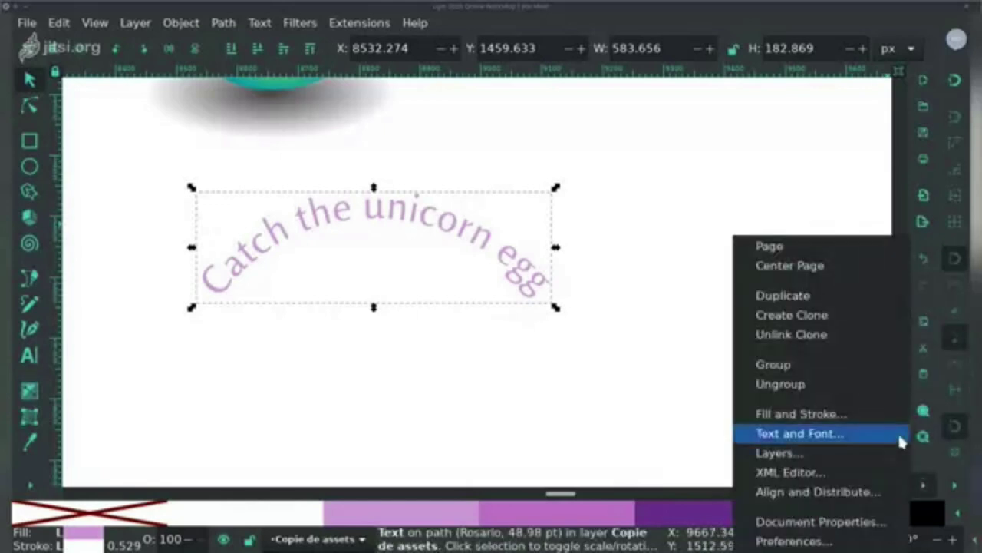
left_click(887, 412)
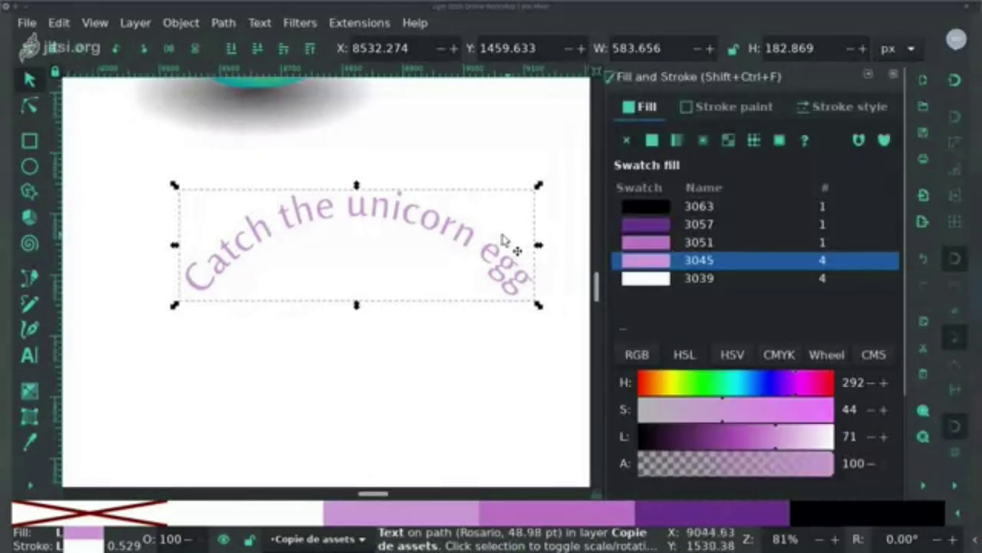
Step: Make the outline light purple and tune the fill to red at lightness 60
left_click(714, 110)
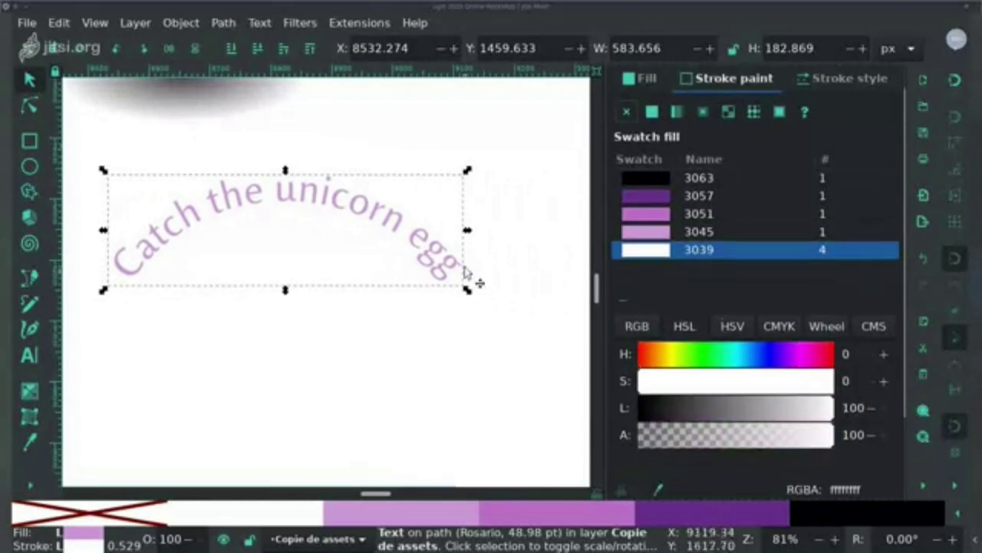
left_click(407, 522, "shift")
left_click(645, 78)
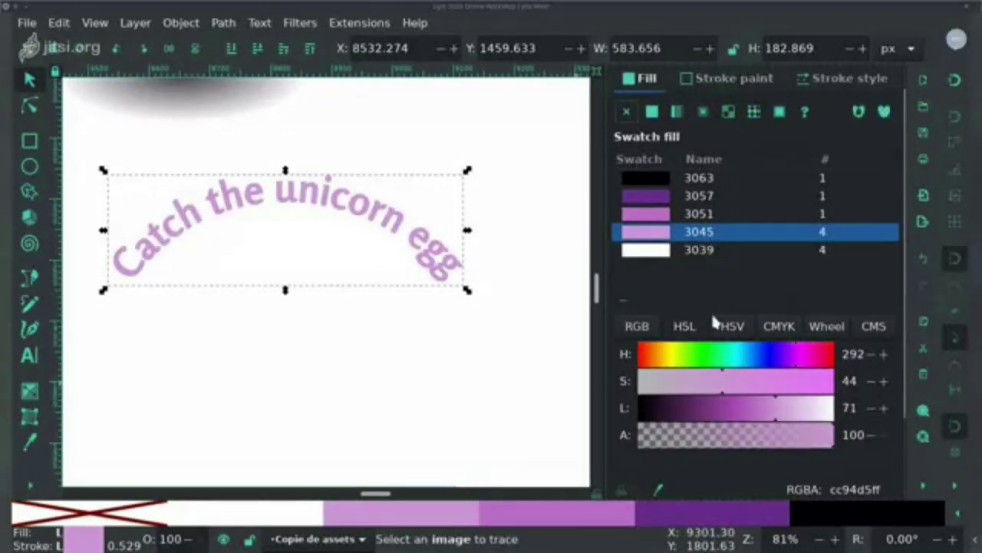
left_click_drag(827, 414, 852, 414)
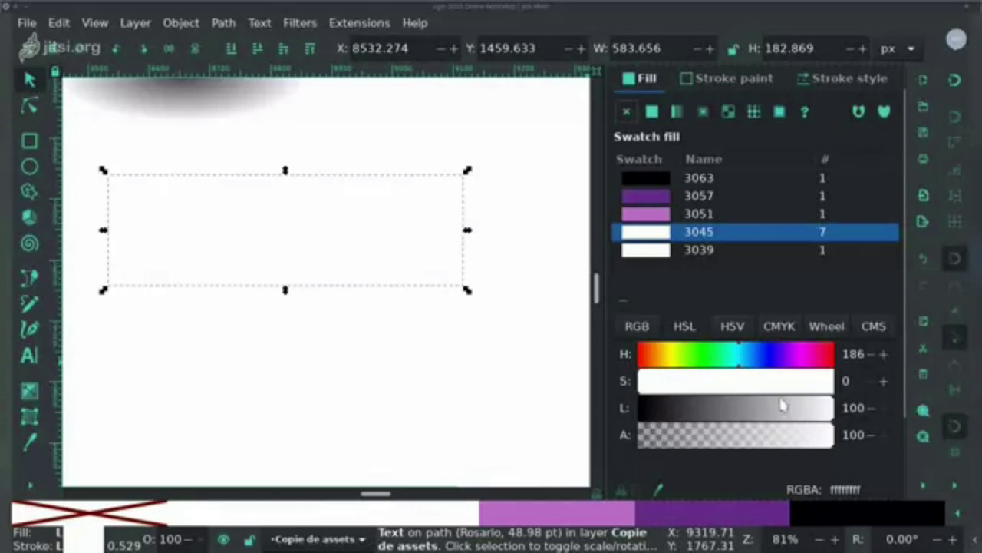
left_click(756, 407)
left_click(743, 383)
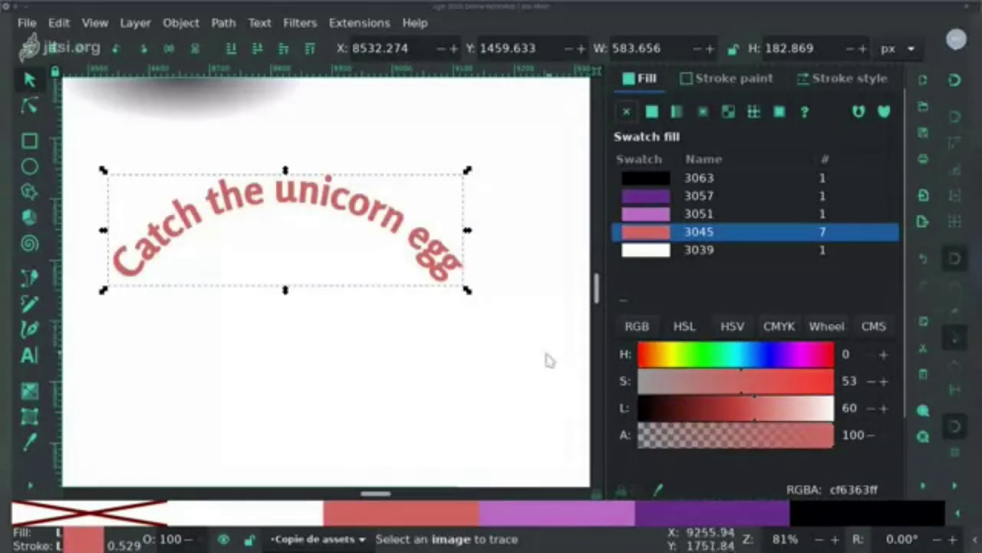
Step: Delete the red copy of the label, leaving the black curved text selected
left_click_drag(445, 276, 456, 343)
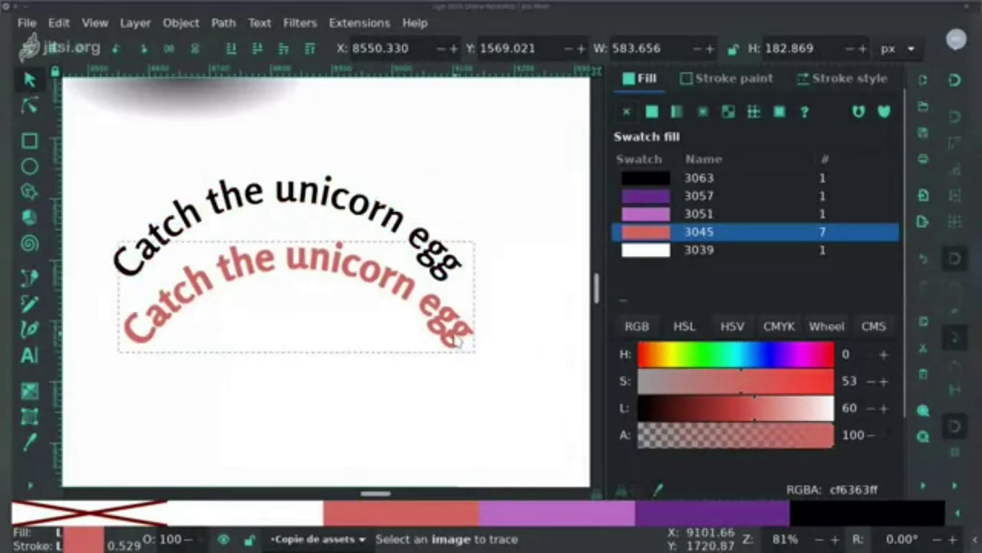
key("ctrl+z")
key("Delete")
left_click(400, 224)
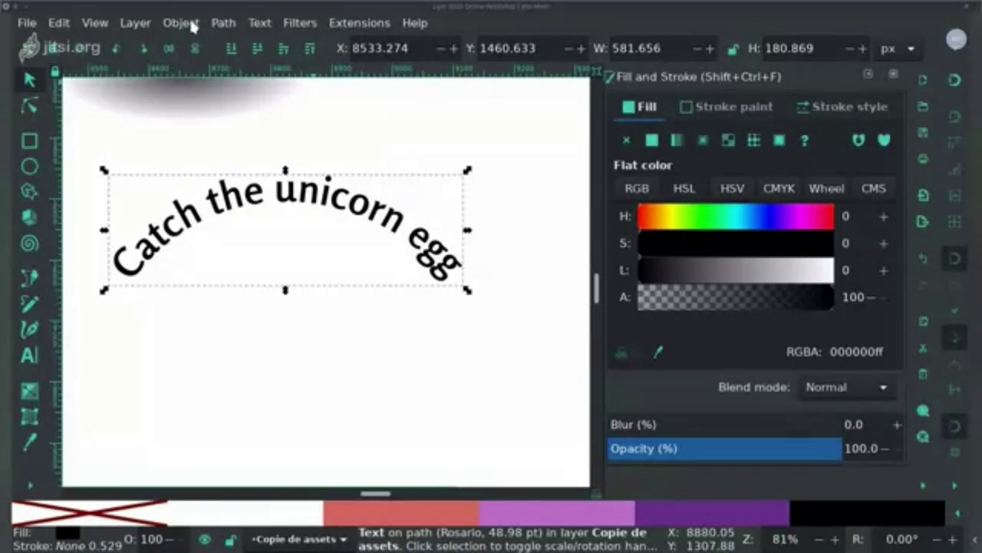
Step: Move a copy of the curved text down below the original
left_click(224, 23)
left_click(259, 82)
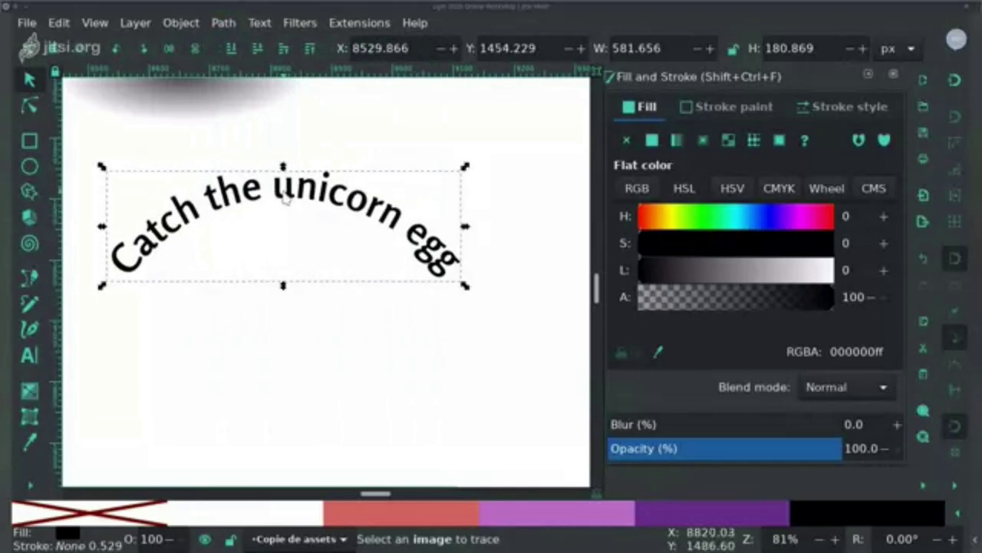
left_click_drag(293, 192, 299, 243)
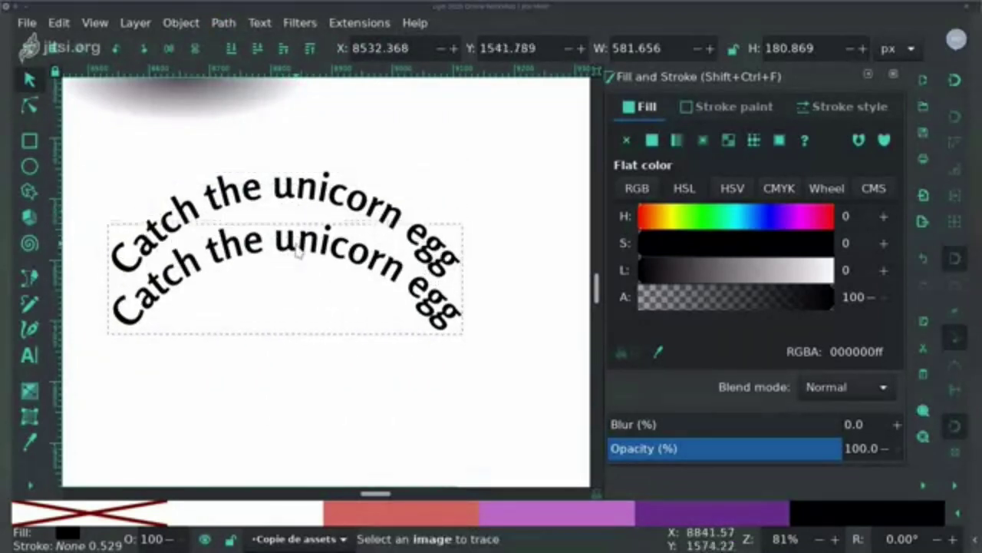
left_click_drag(298, 253, 307, 278)
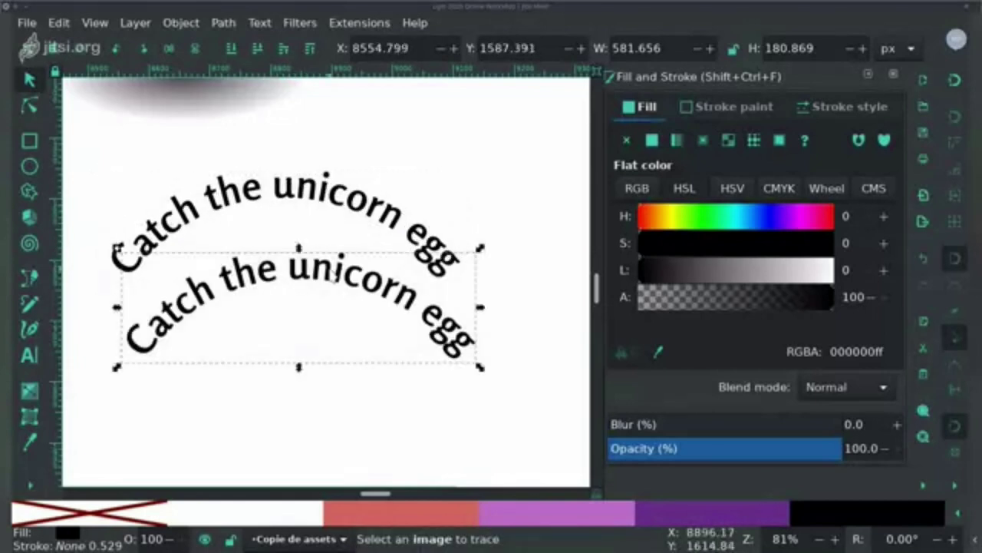
Step: Convert the curved text copy into paths and nudge the group back up
left_click(223, 23)
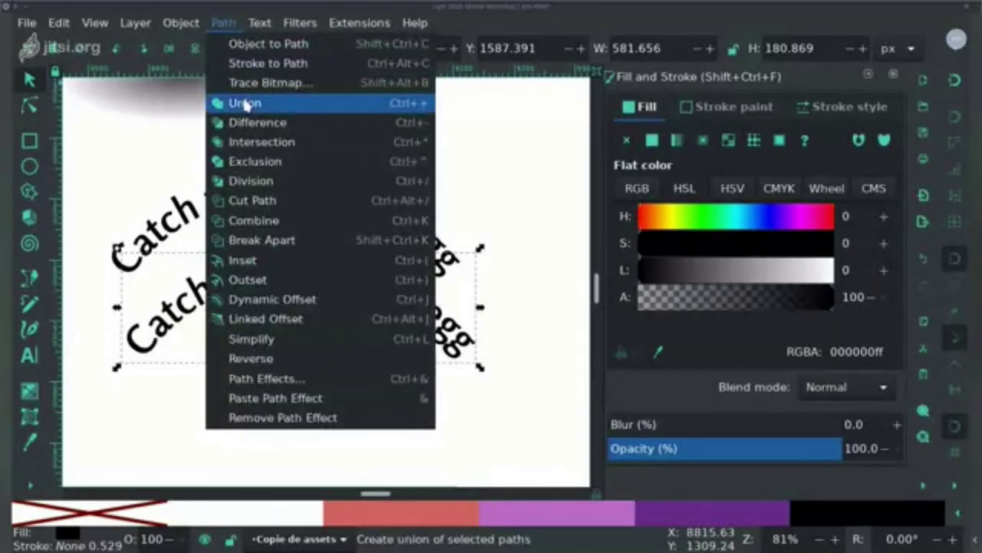
left_click(561, 149)
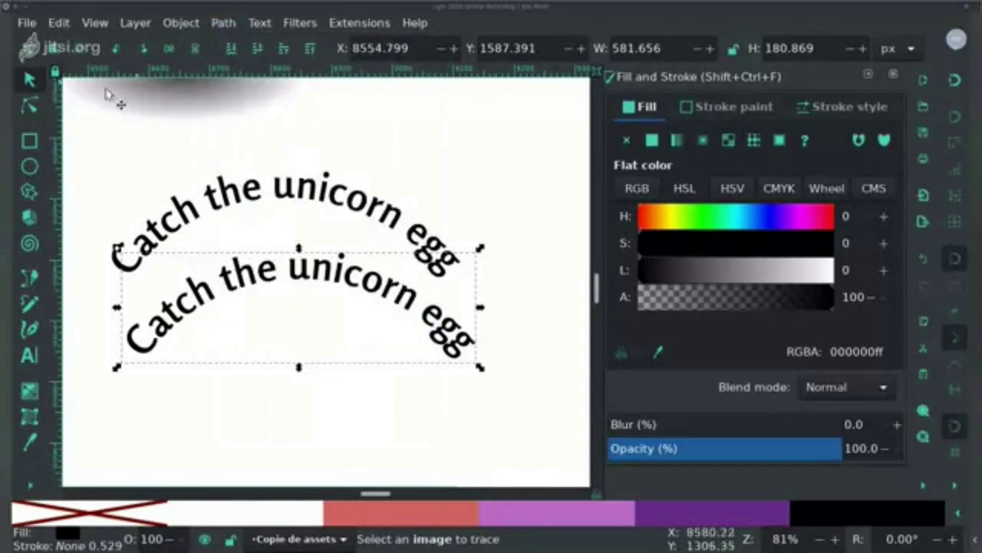
left_click(29, 105)
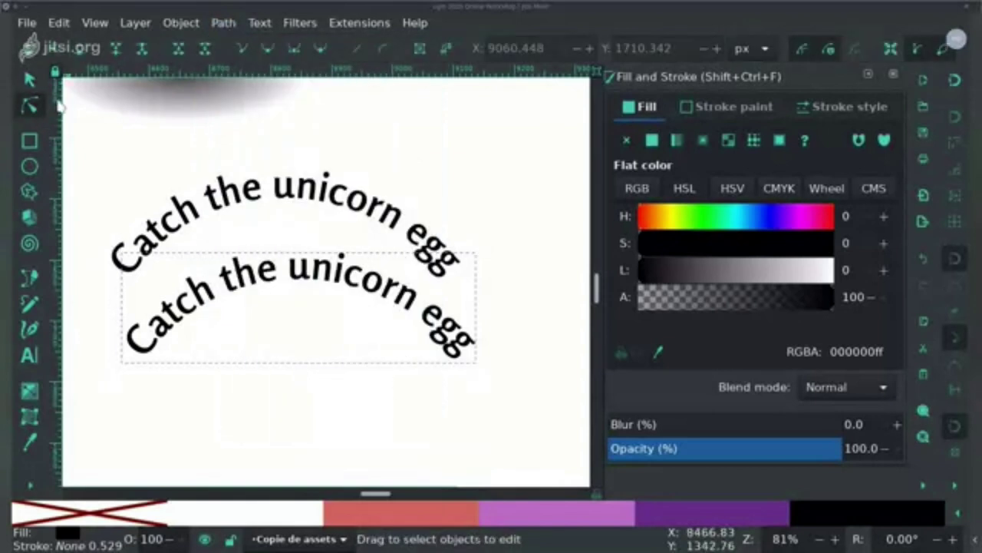
left_click(419, 50)
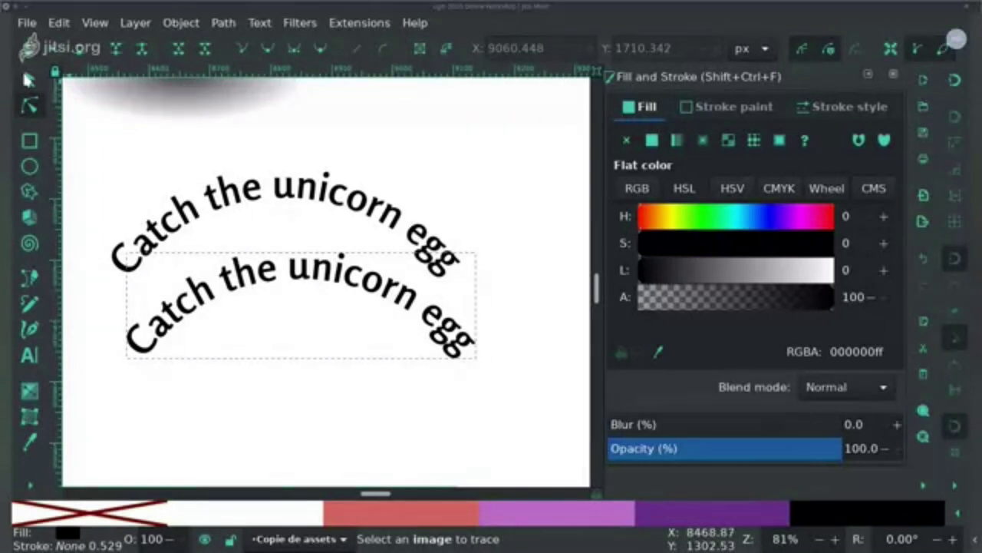
left_click(28, 80)
left_click(321, 284)
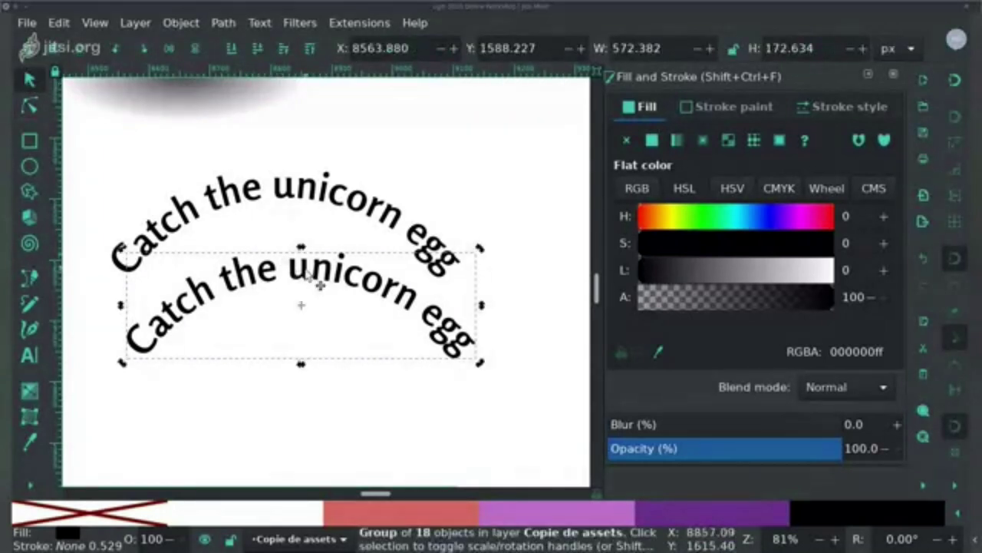
left_click_drag(323, 278, 325, 191)
Step: Fill the text group with purple swatch 3051
left_click(498, 518)
left_click(893, 76)
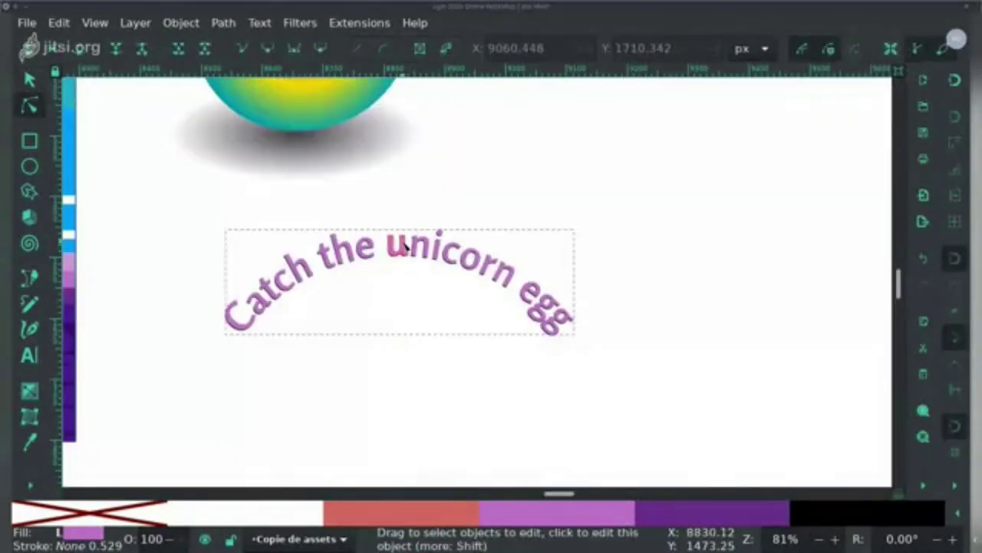
left_click(396, 246, "ctrl")
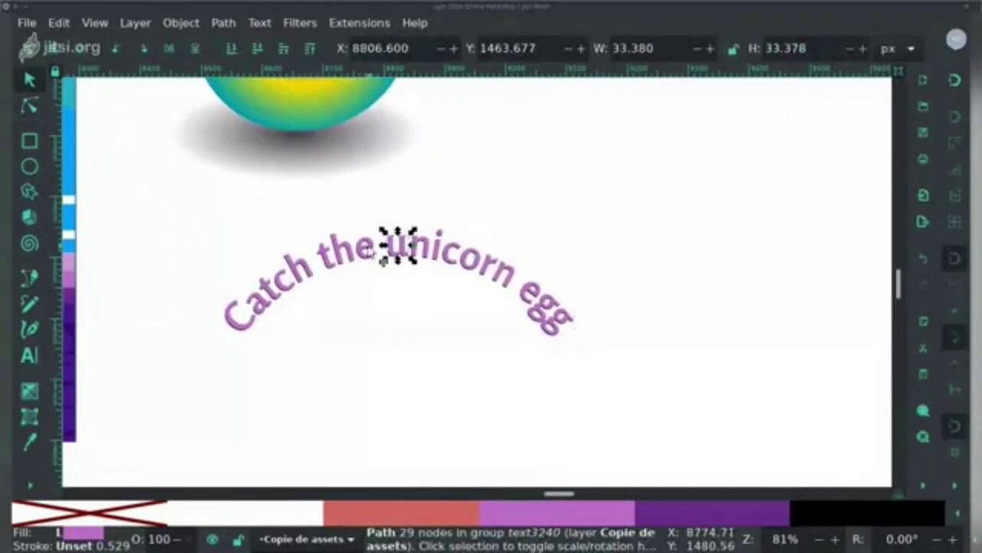
left_click(378, 263)
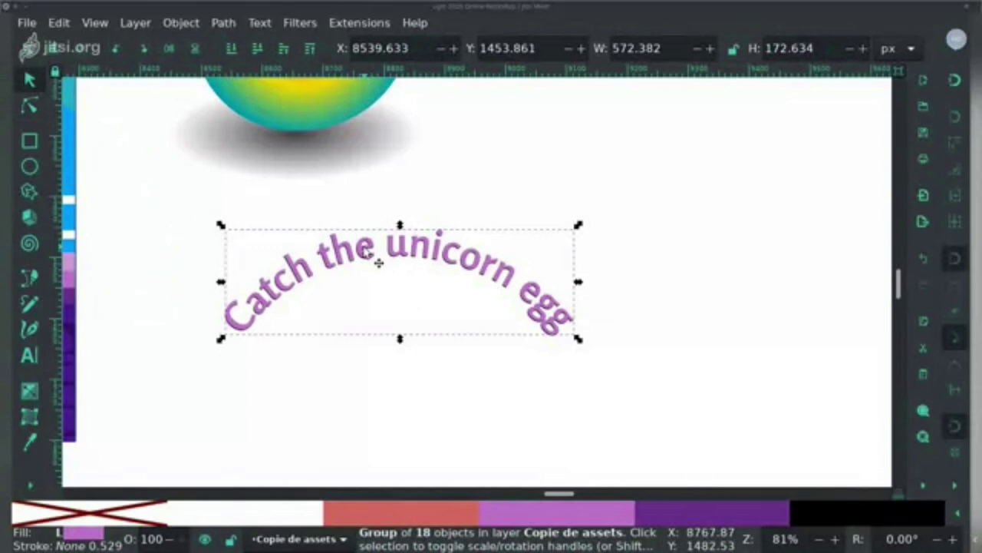
Step: Ungroup and union the letters into one shape, then widen a dynamic offset outline
key("ctrl+shift+g")
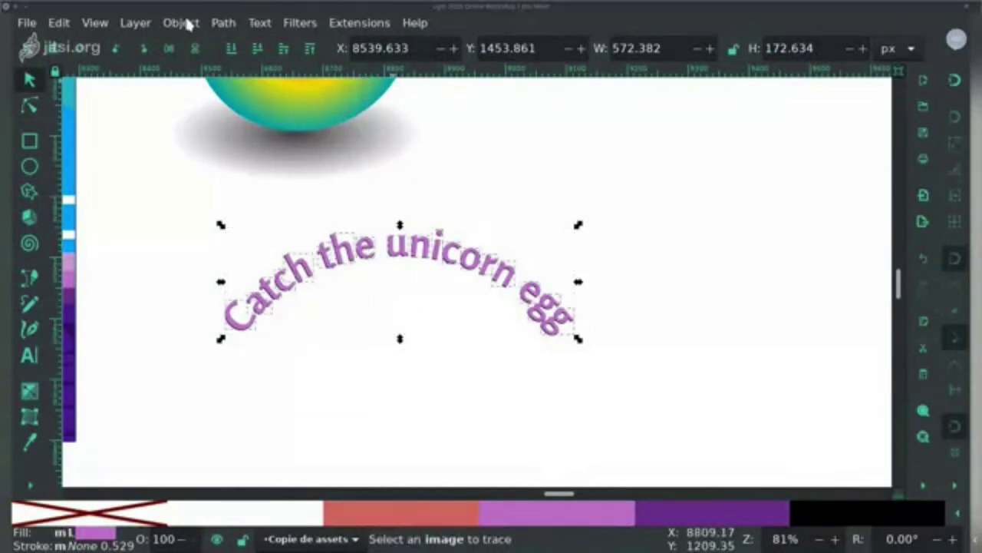
left_click(223, 21)
left_click(244, 103)
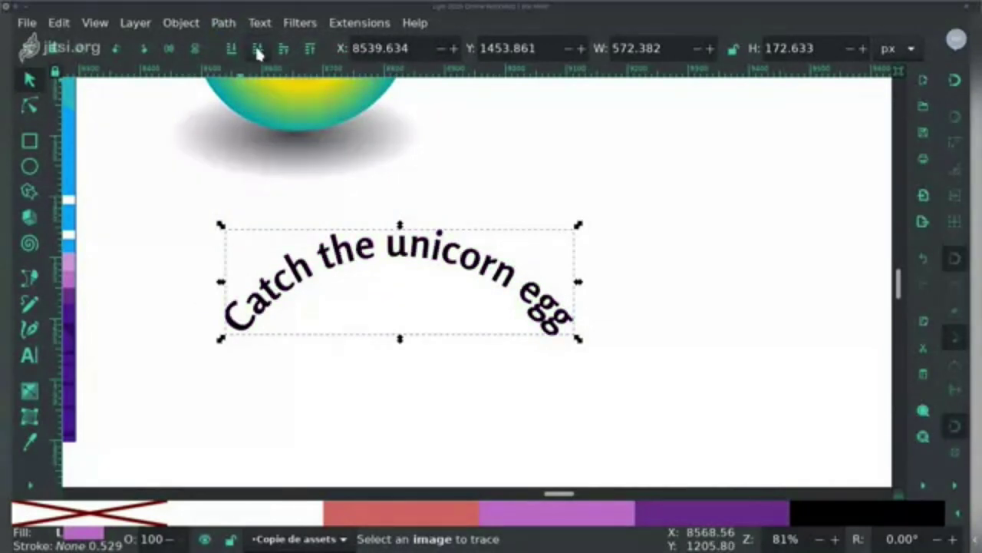
left_click(233, 26)
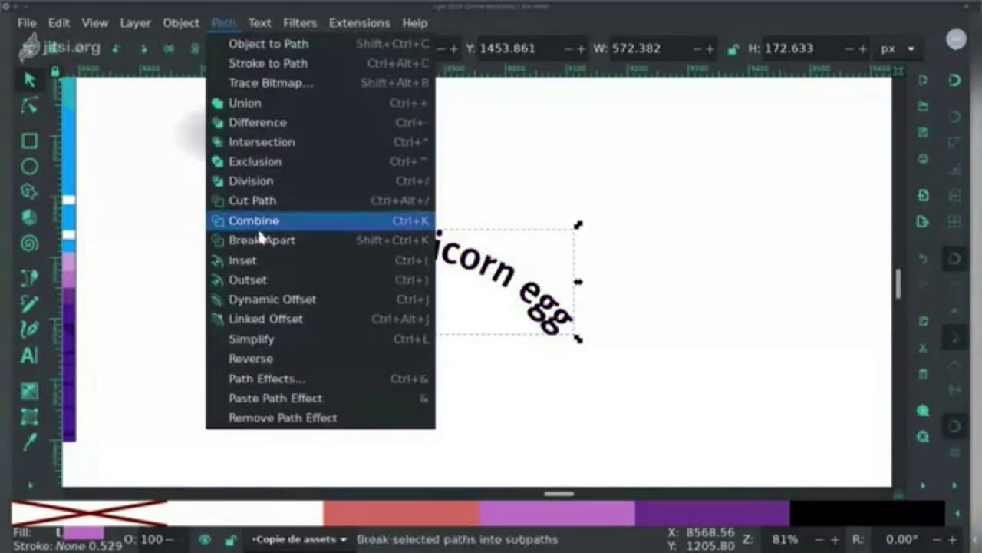
left_click(258, 299)
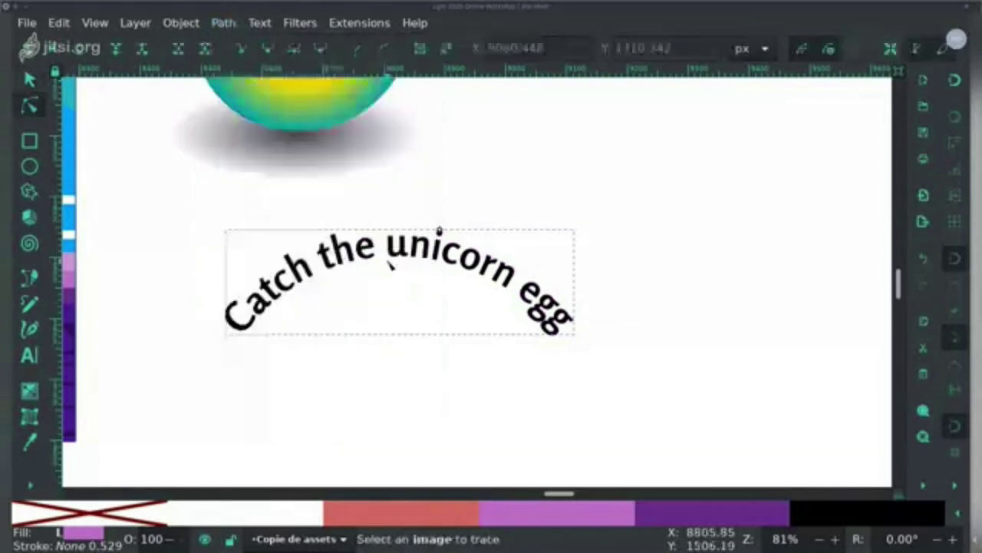
left_click_drag(441, 230, 441, 225)
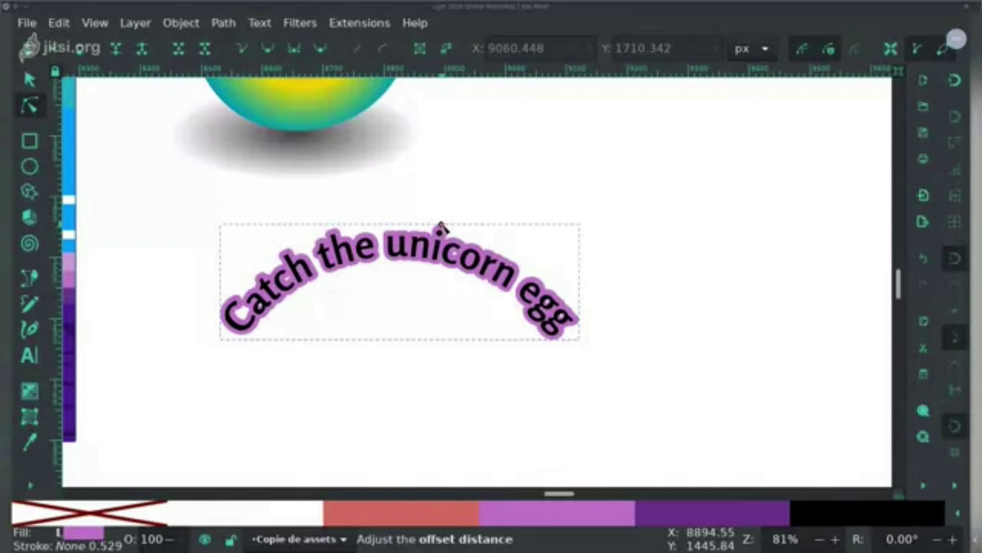
Step: Create another dynamic offset of the curved text
key("s")
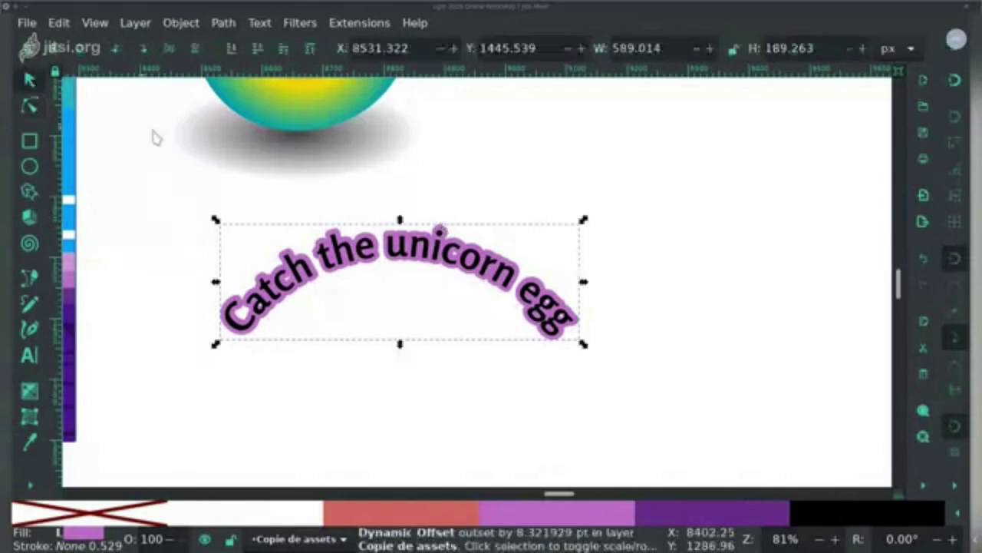
left_click(181, 22)
mouse_move(234, 22)
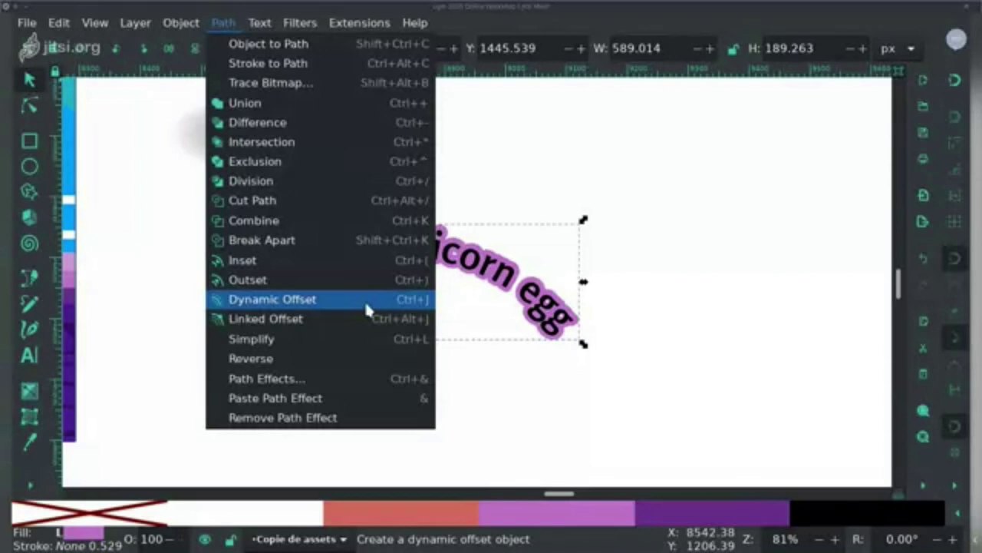
left_click(400, 301)
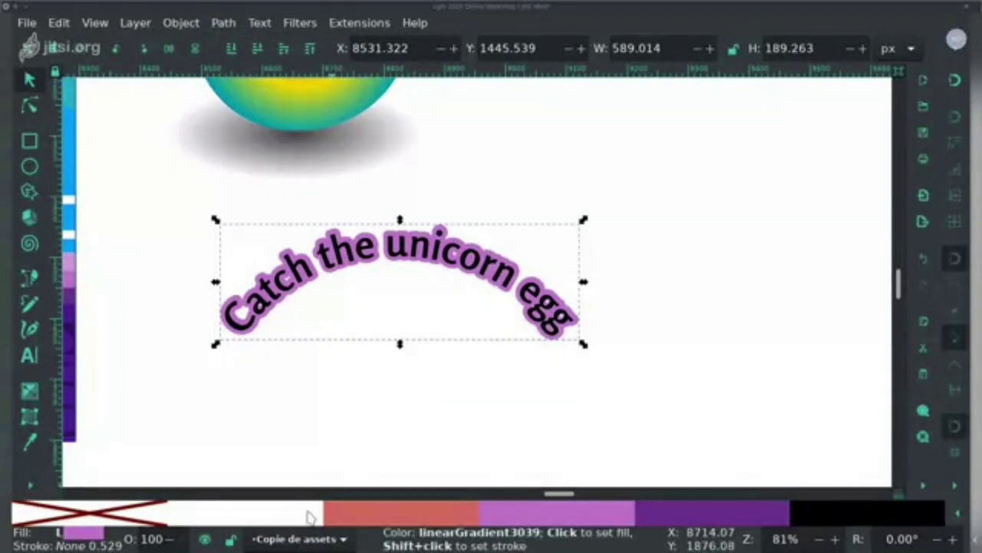
Step: Give the offset shape a flat black outline and a white fill
right_click(925, 486)
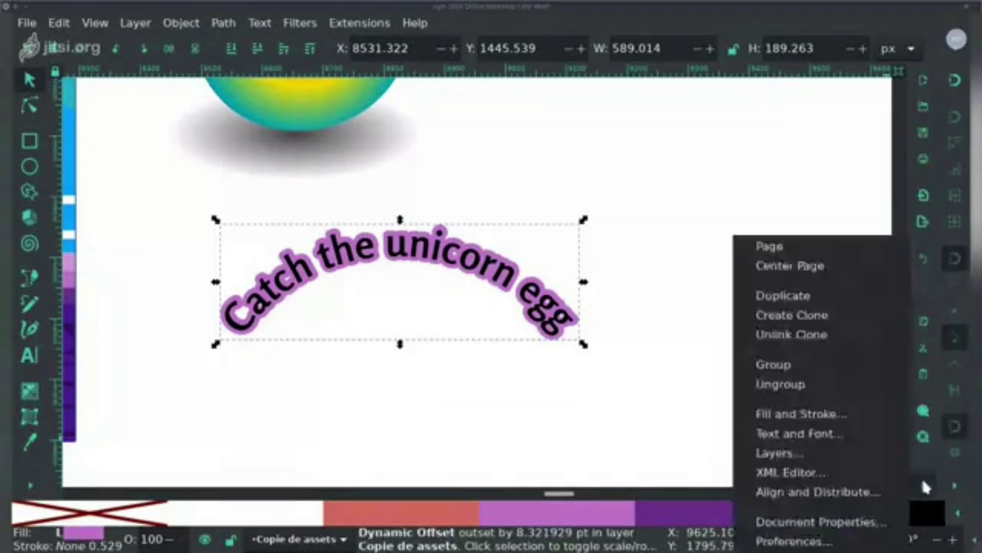
left_click(881, 413)
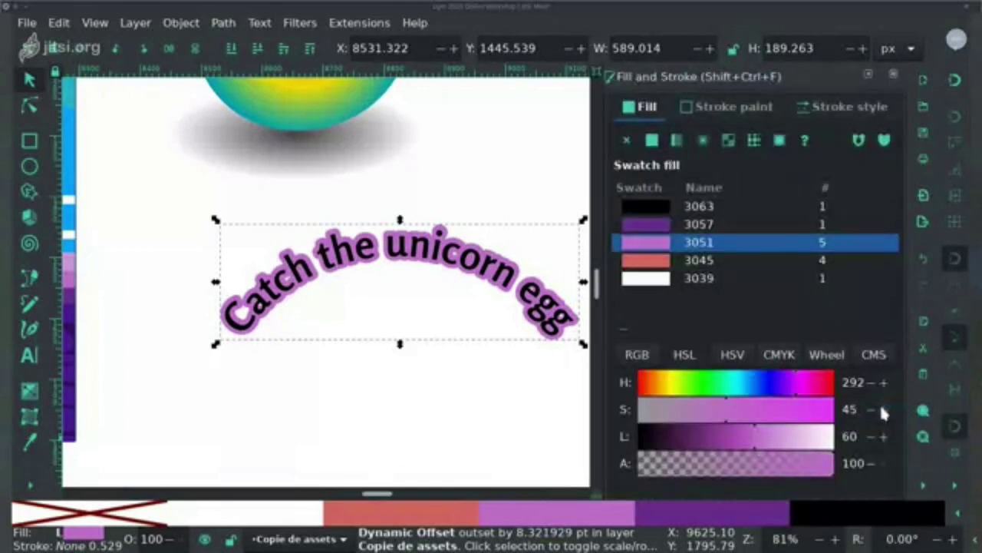
left_click(710, 109)
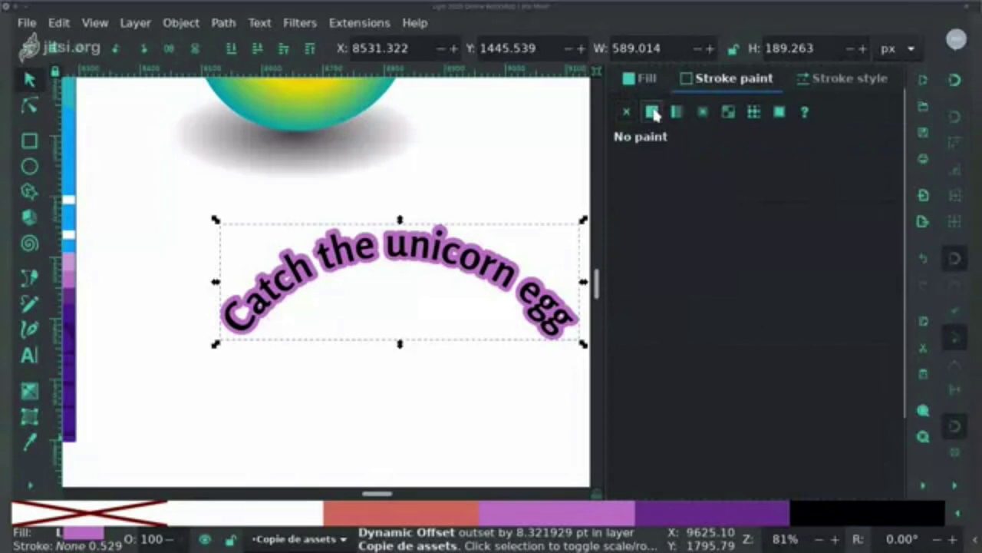
left_click(652, 113)
left_click(647, 77)
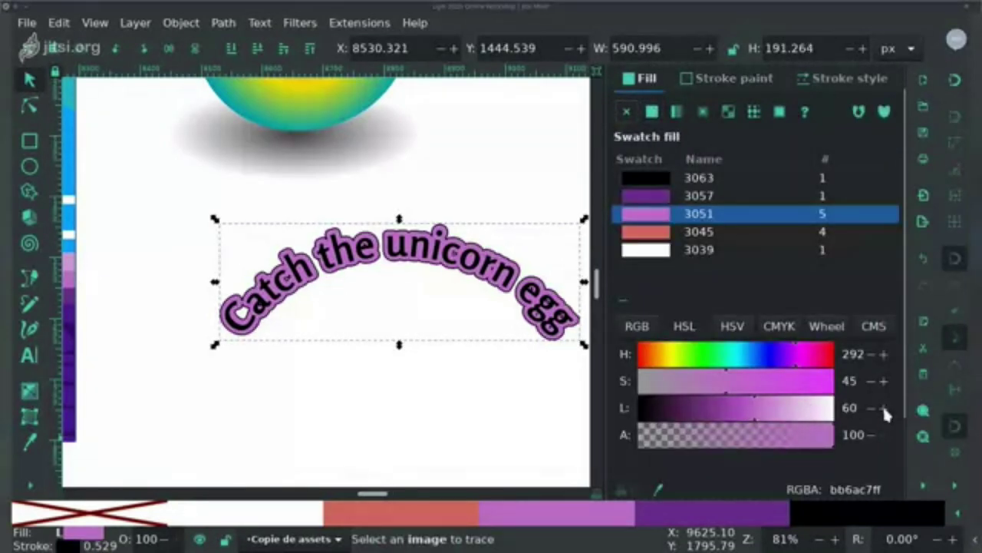
left_click_drag(807, 407, 886, 415)
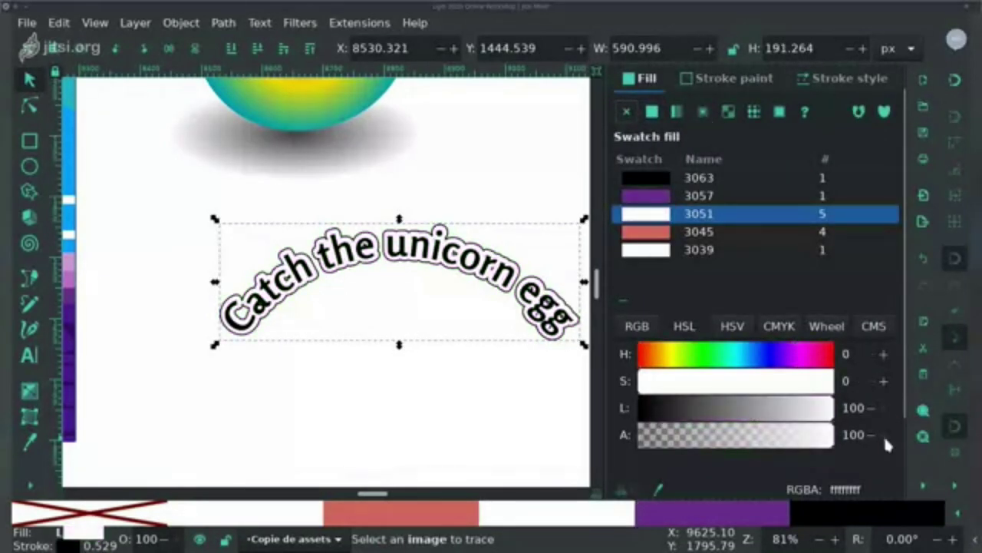
scroll(906, 386, "down", 3)
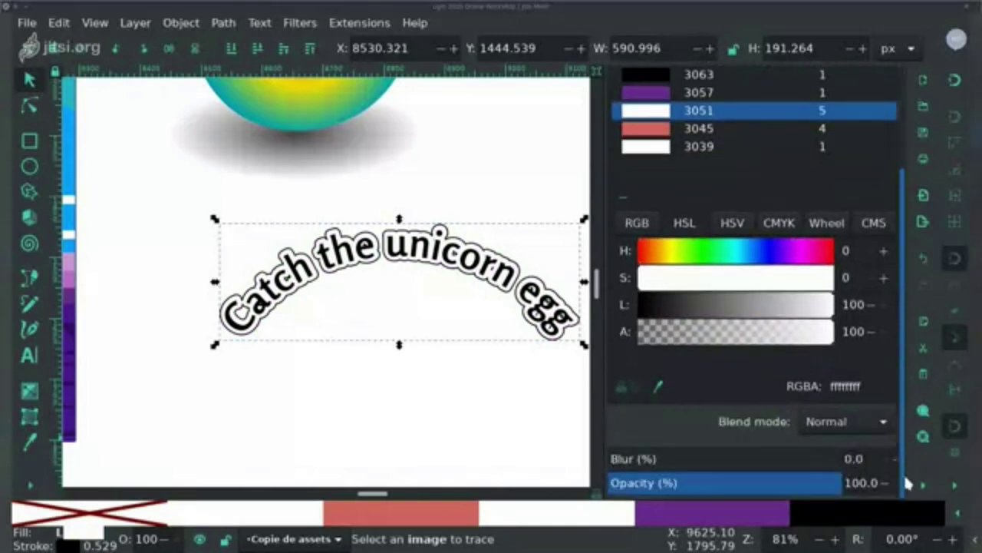
left_click(430, 407)
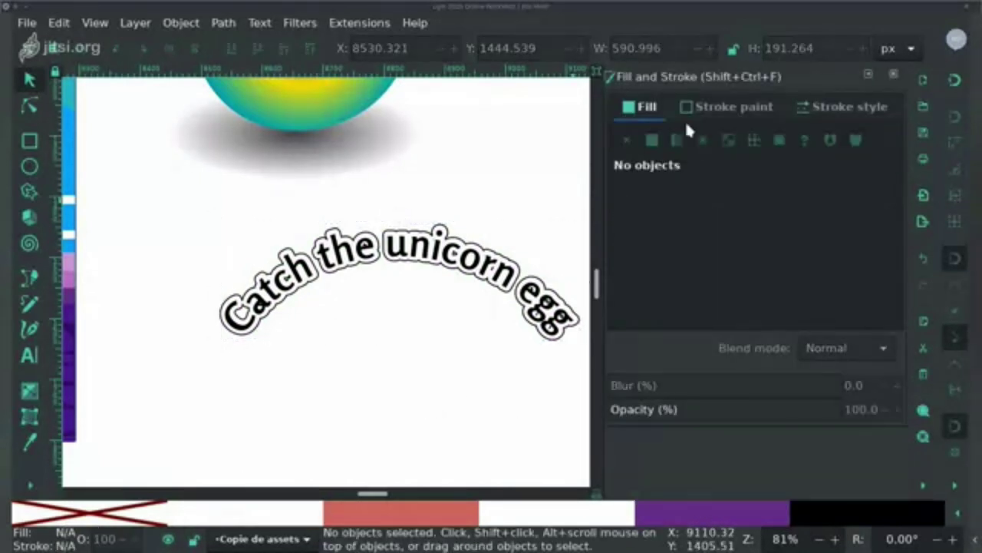
left_click(894, 74)
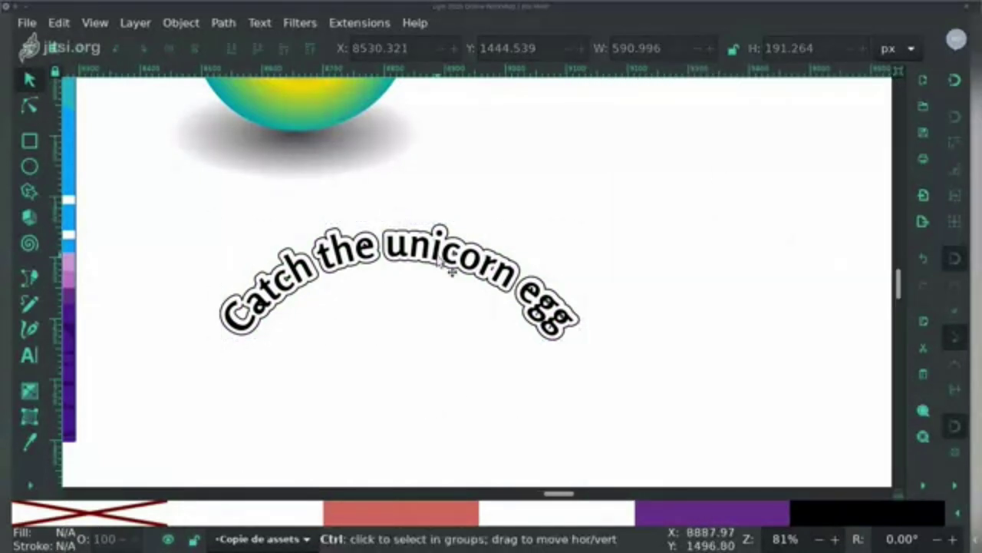
scroll(452, 269, "up", 2)
Step: Convert the curved label and its white offset backdrop into regular paths
key("n")
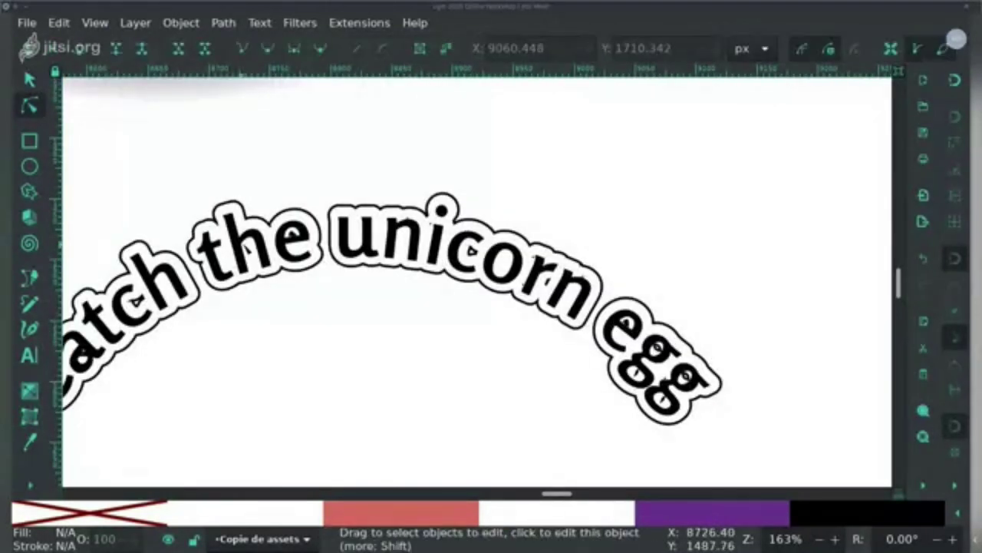
left_click(115, 333)
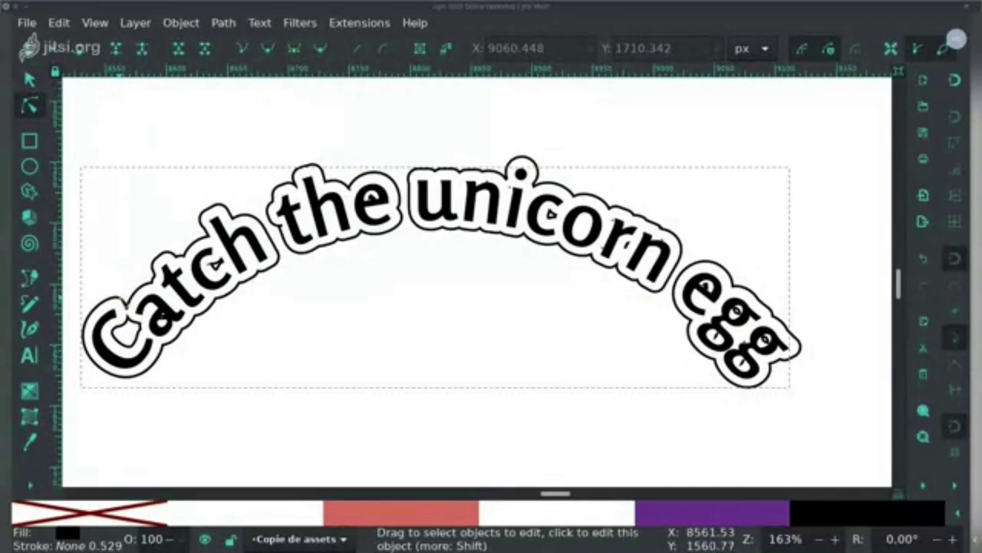
left_click(420, 48)
left_click(143, 310)
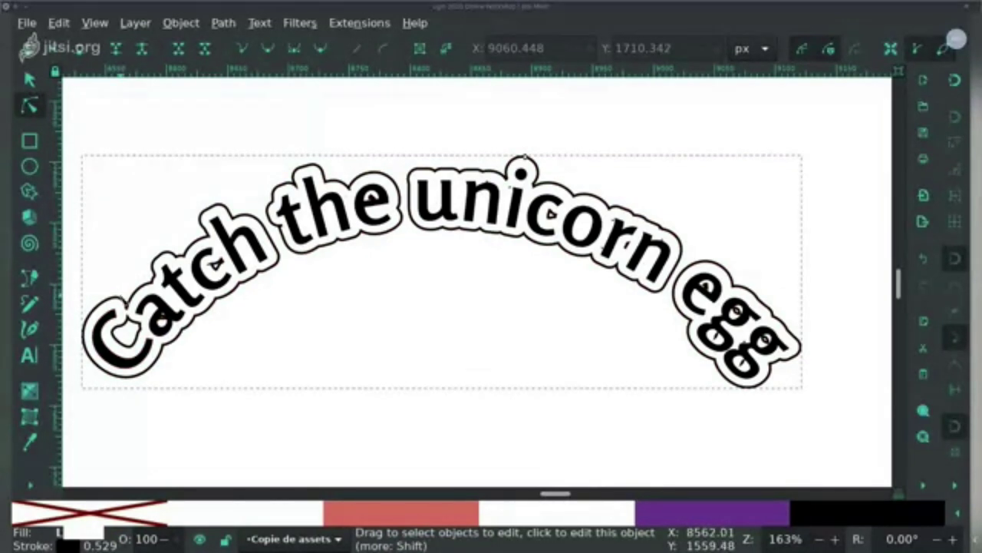
left_click(28, 80)
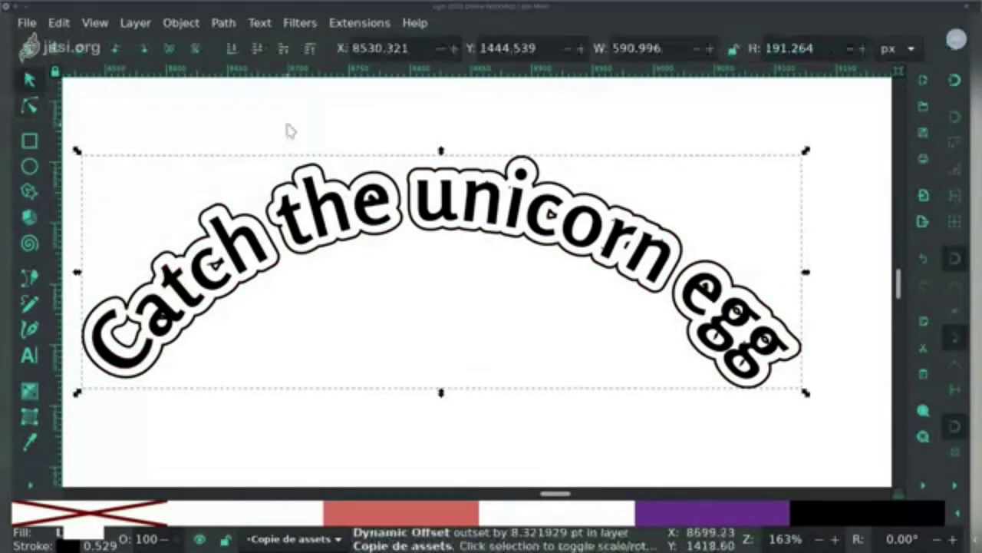
left_click(289, 131)
left_click(375, 202)
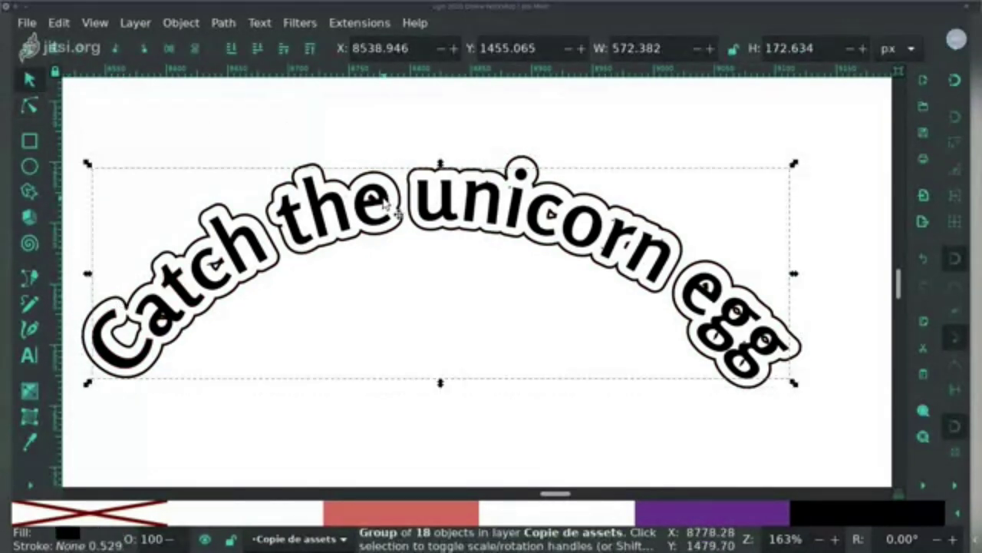
left_click(376, 203, "alt")
left_click(30, 104)
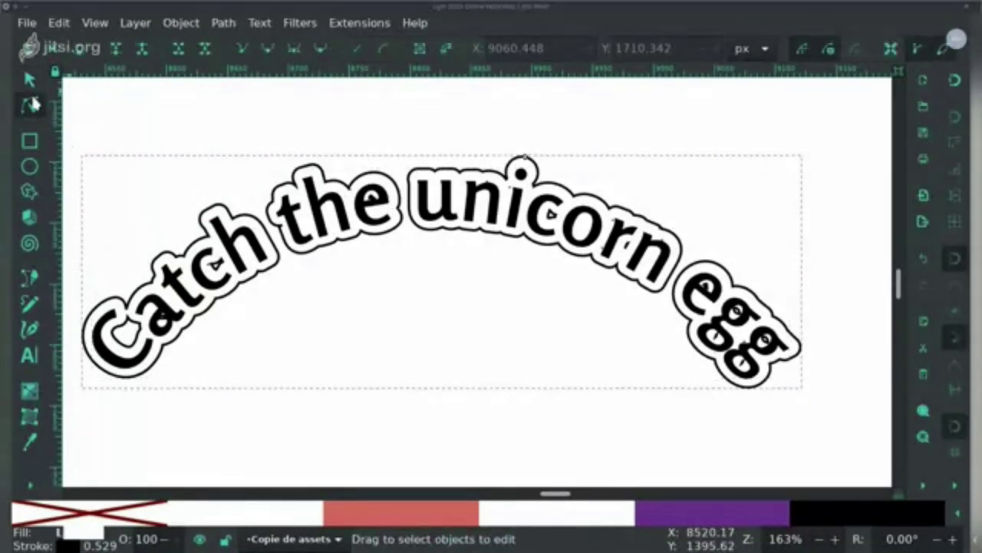
left_click(419, 49)
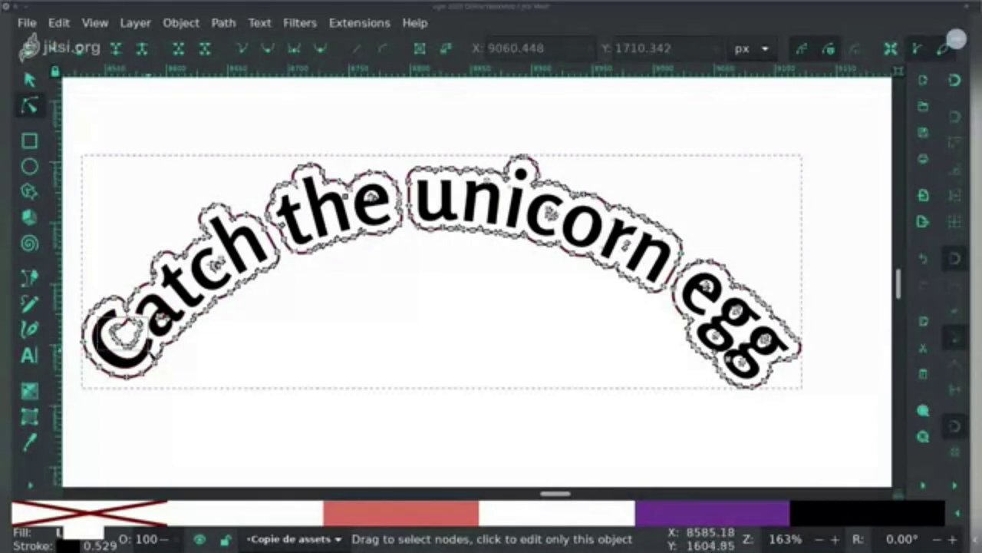
Step: Check the outline's nodes, then select the landscape background rectangle
left_click(123, 330)
left_click(153, 355)
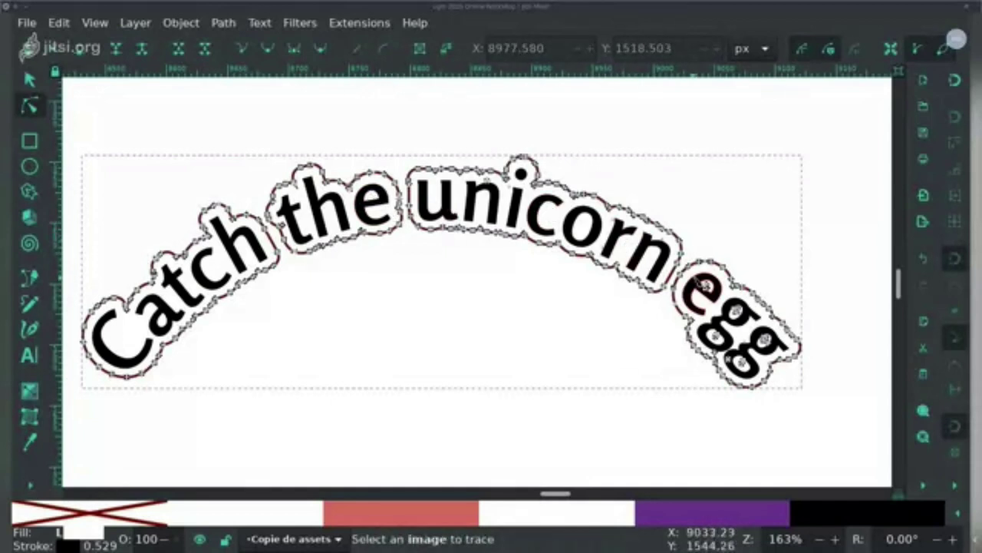
scroll(412, 294, "down", 5, "ctrl")
key("s")
left_click(204, 154)
Step: Open PNG export for the landscape panel and set the file name to rect1911.png
left_click(925, 221)
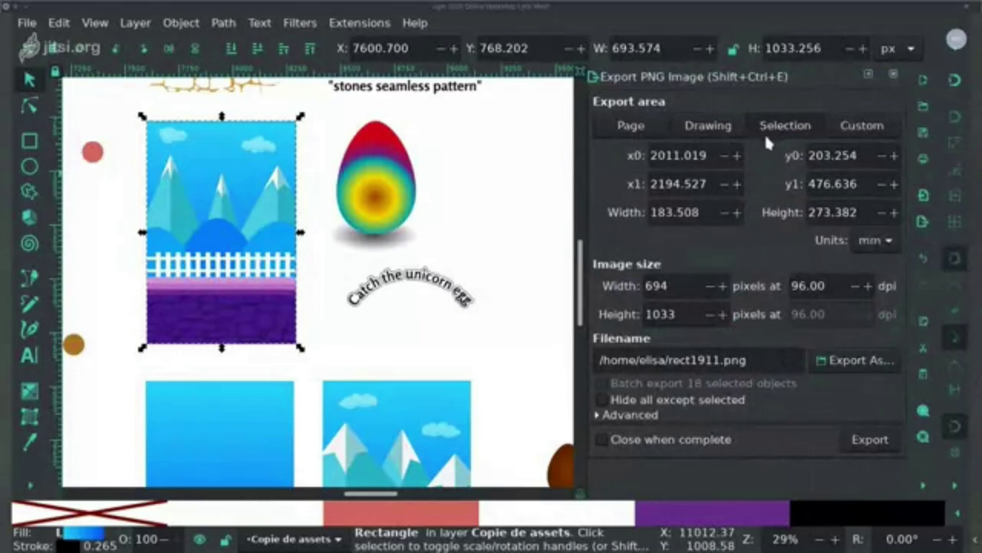
left_click(769, 359)
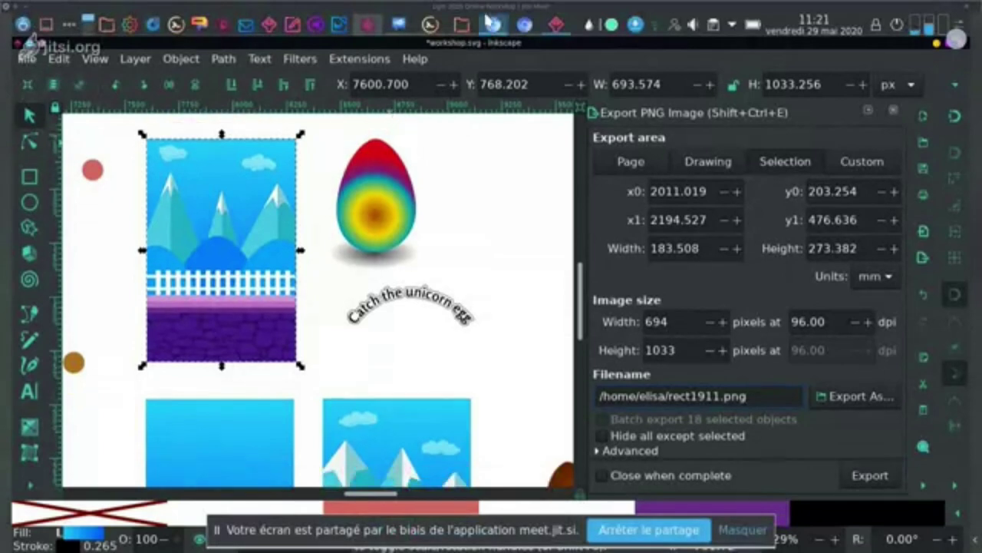
mouse_move(466, 26)
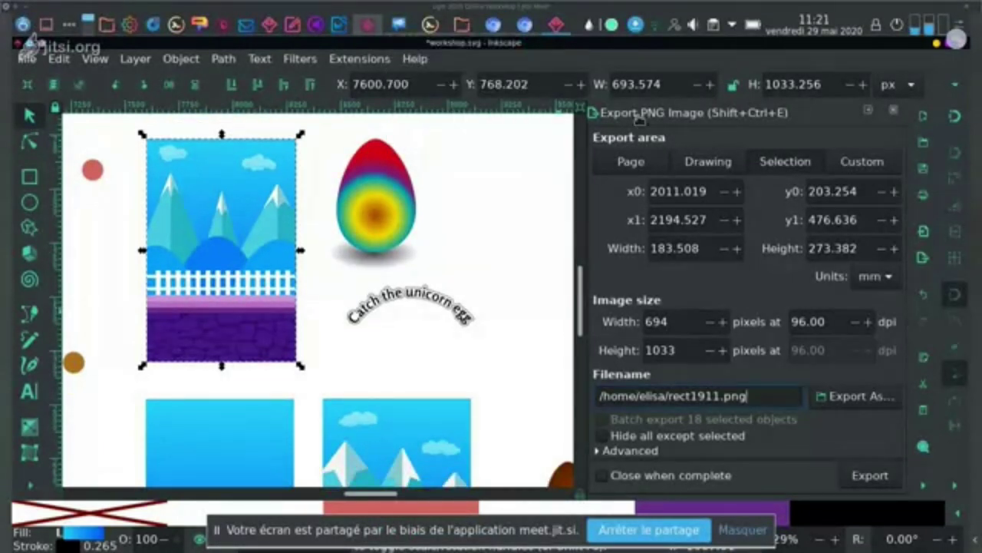
Step: In Dolphin, expand the cath-the-egg/assets/images folder
left_click(462, 27)
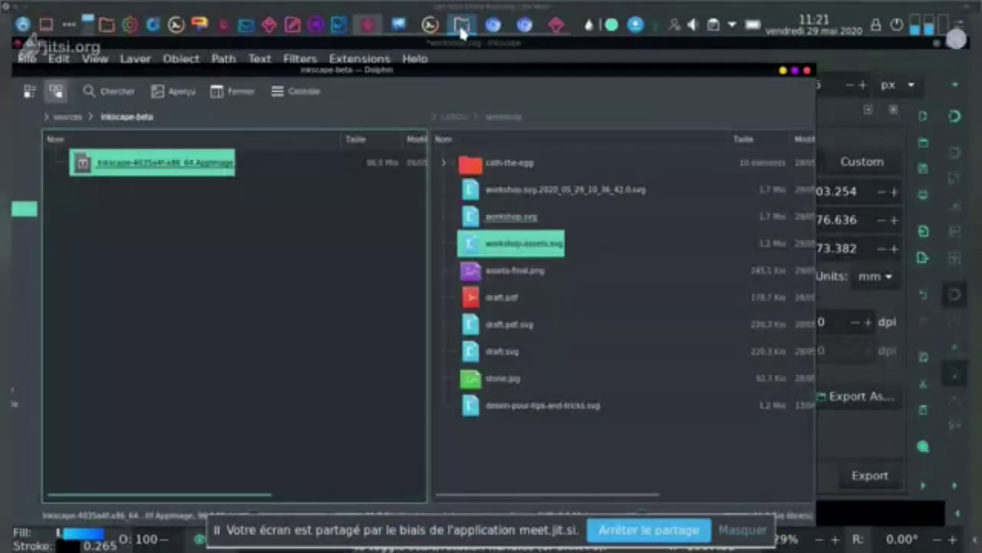
left_click(443, 163)
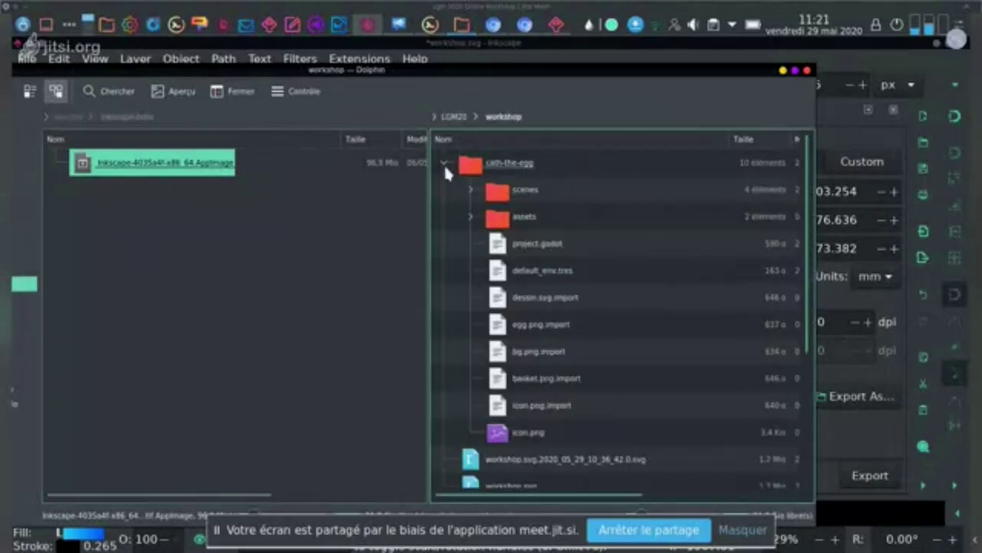
left_click(471, 216)
left_click(498, 244)
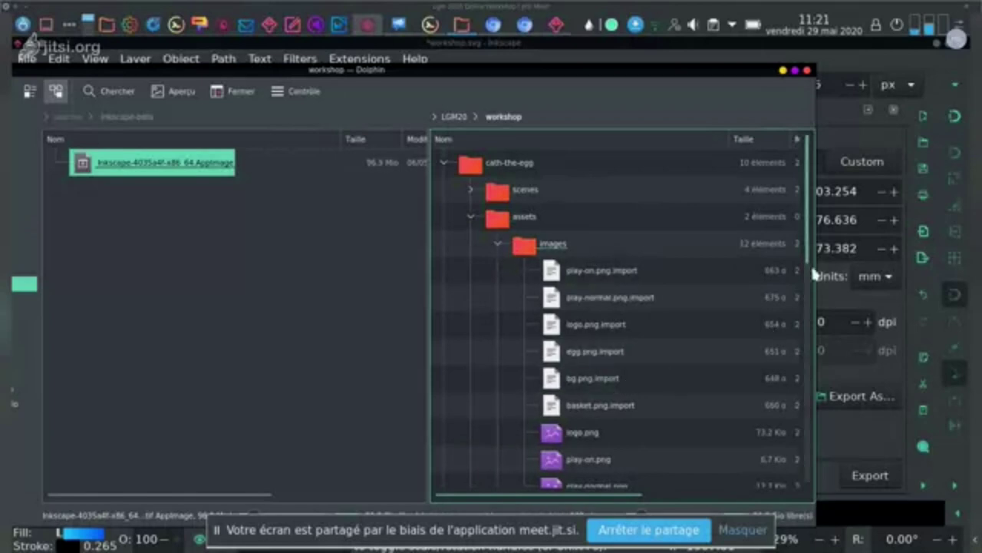
left_click_drag(814, 275, 814, 311)
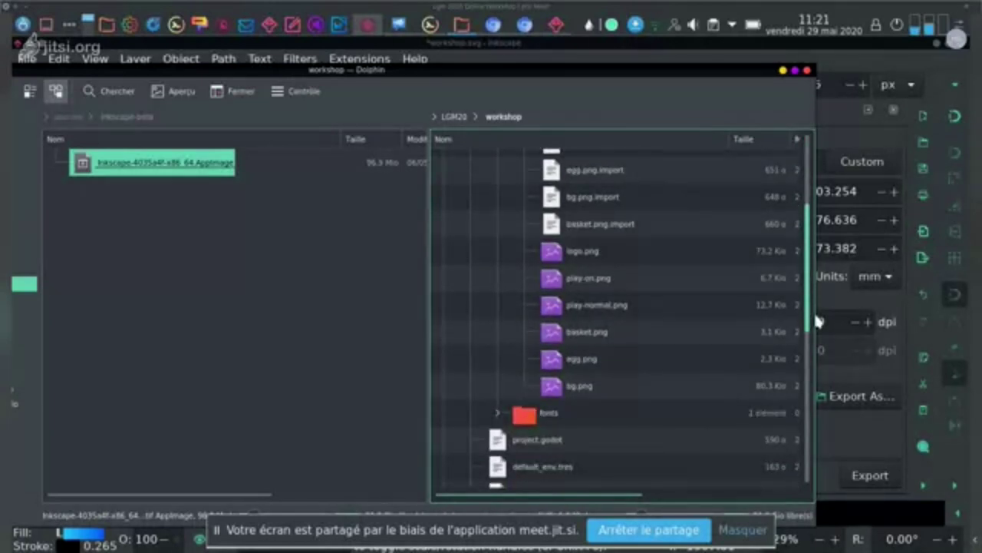
Step: Preview logo.png and the play-on.png Play button image, closing each viewer
left_click(581, 256)
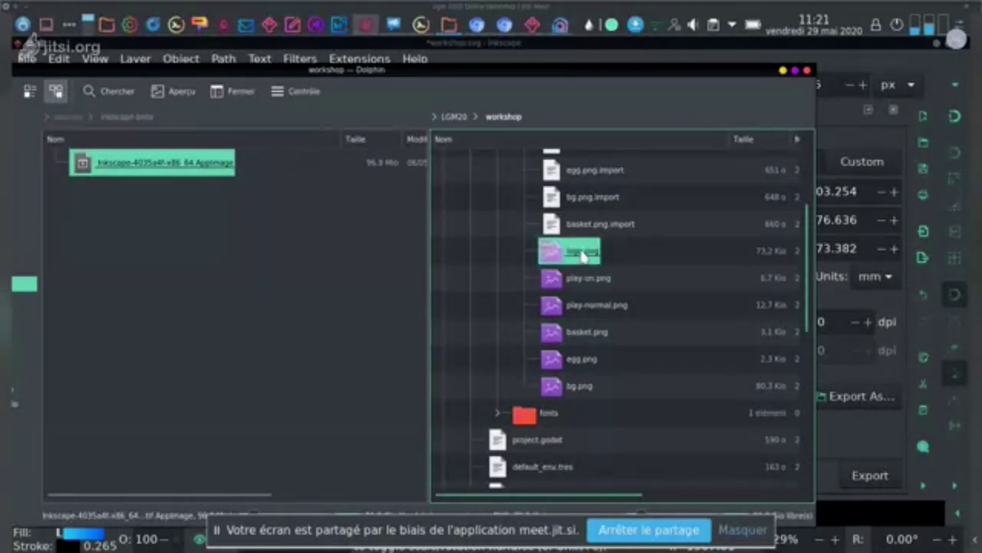
double_click(581, 256)
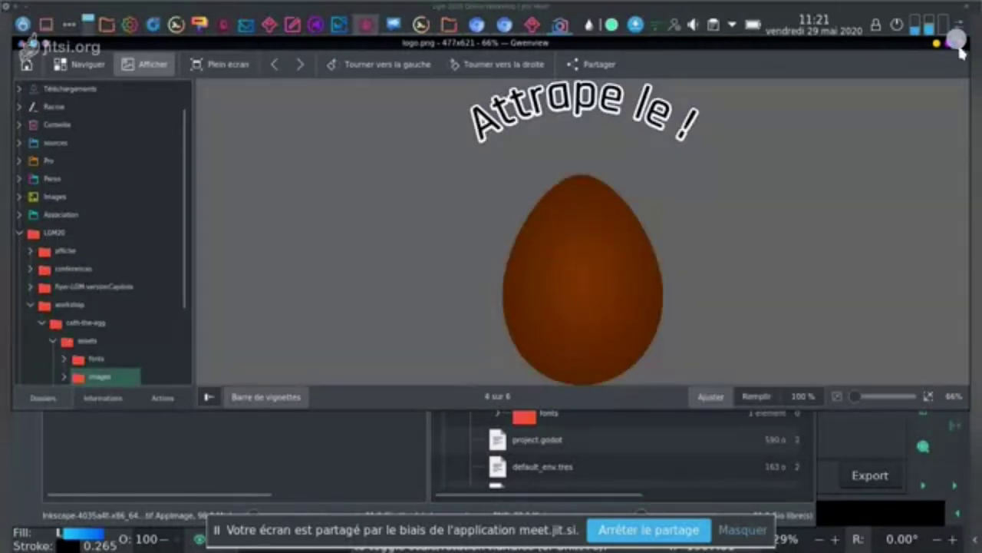
left_click(957, 42)
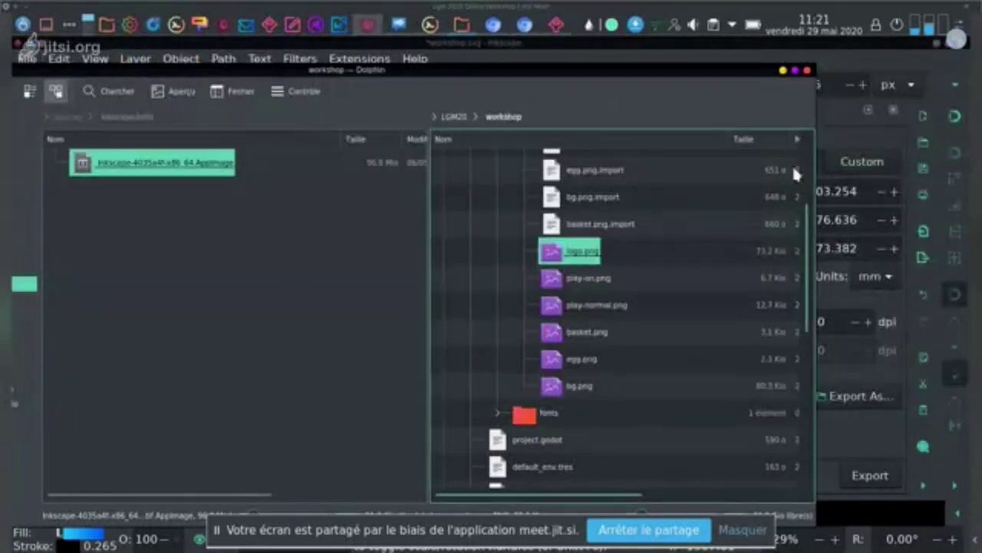
left_click(601, 282)
double_click(600, 282)
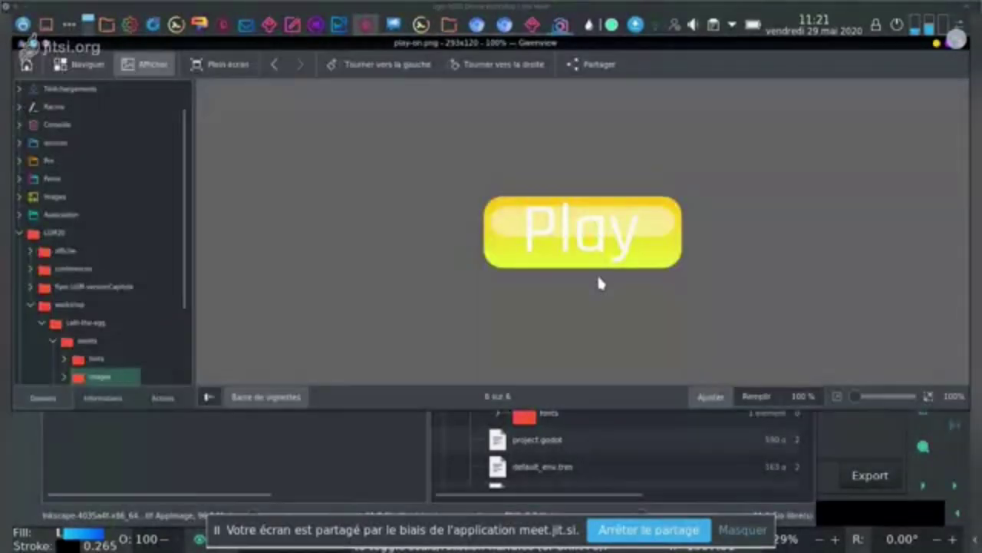
left_click(959, 43)
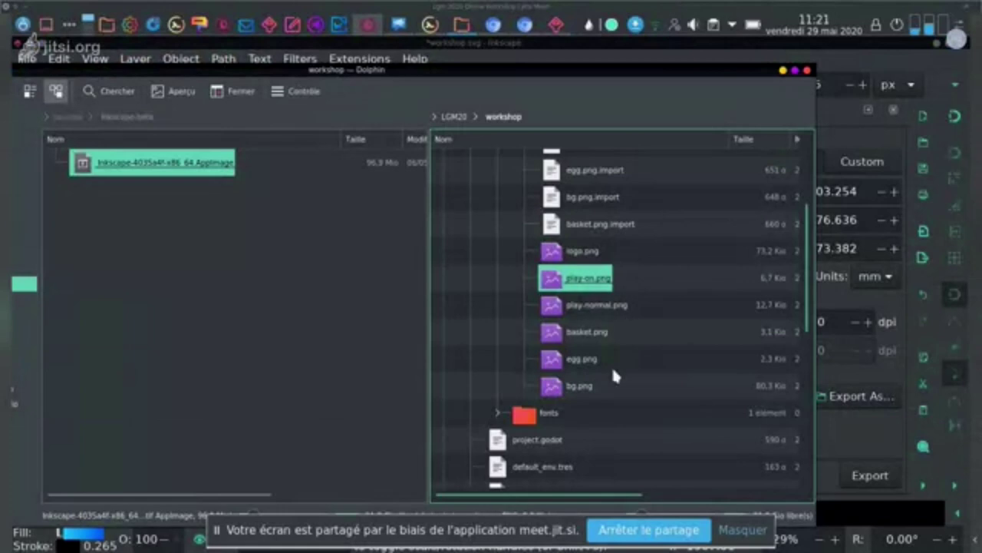
Step: Launch the Godot_v3.2 executable from the sources/godot folder
left_click(66, 117)
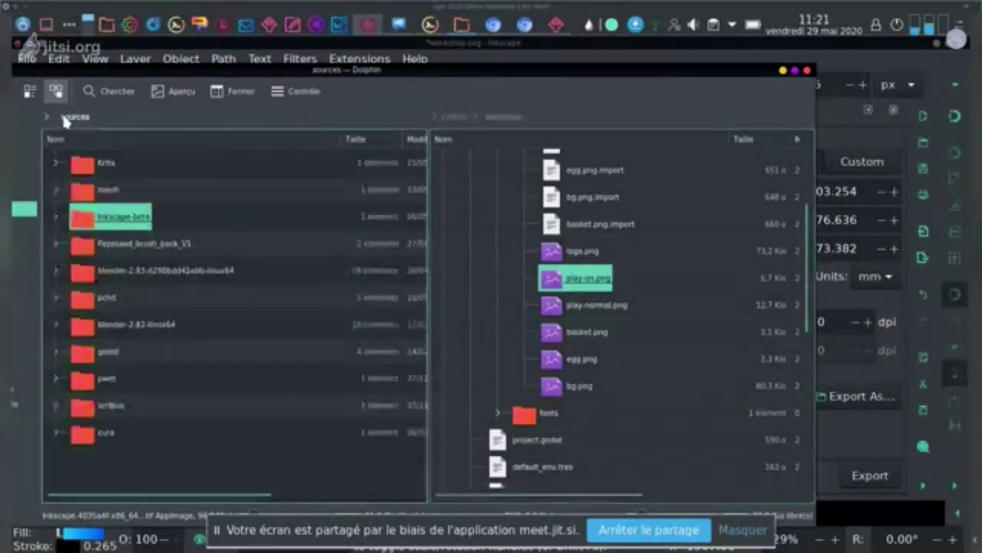
left_click(60, 353)
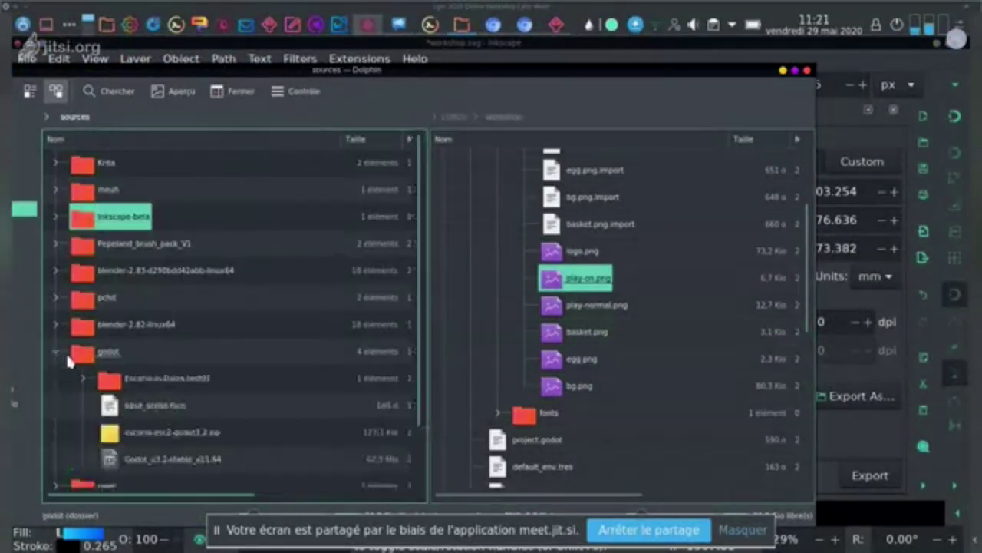
double_click(150, 458)
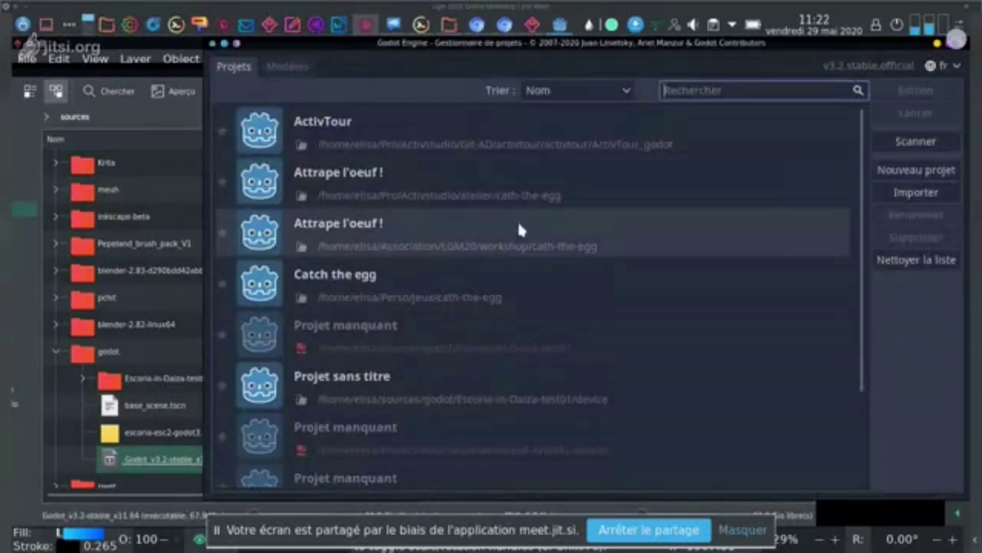
Step: Open the LGM20 Attrape l'oeuf ! project in the Godot editor
left_click(525, 229)
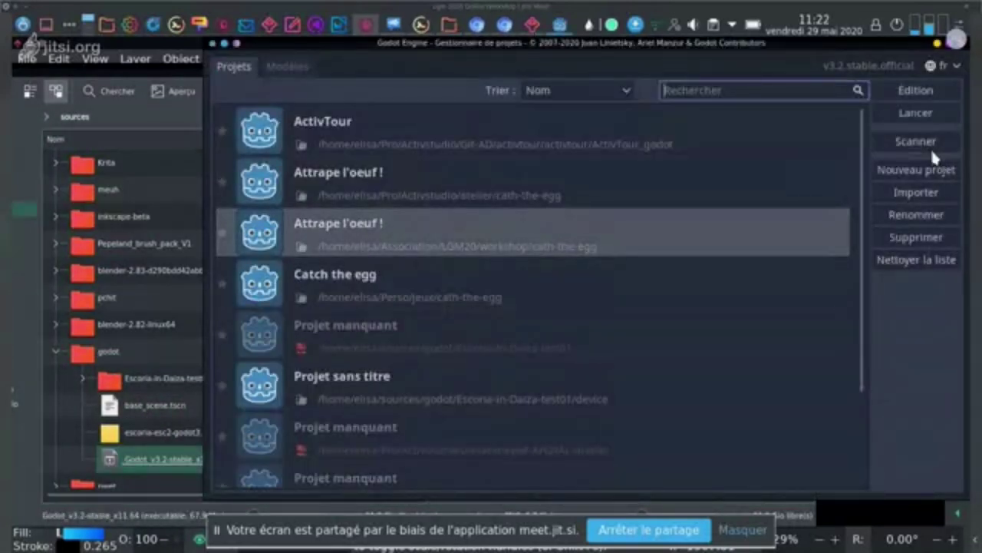
left_click(929, 90)
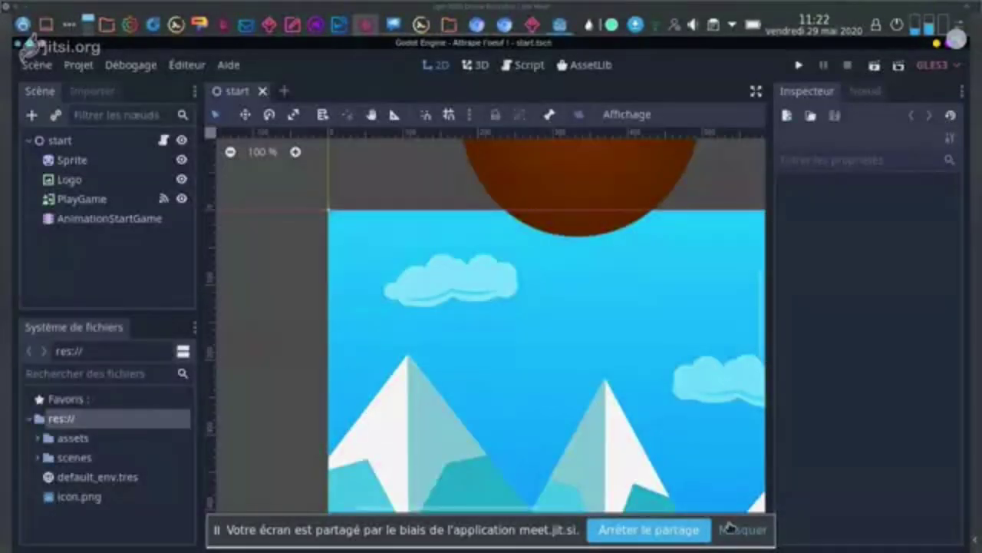
left_click(731, 529)
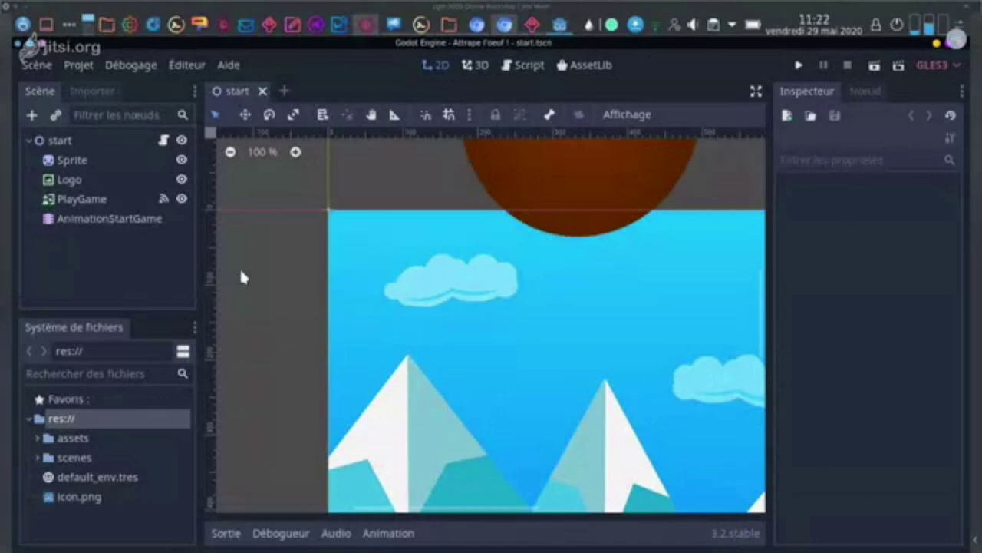
Step: Expand the assets, images and scenes folders in the FileSystem dock and select egg.tscn
scroll(317, 289, "down", 1)
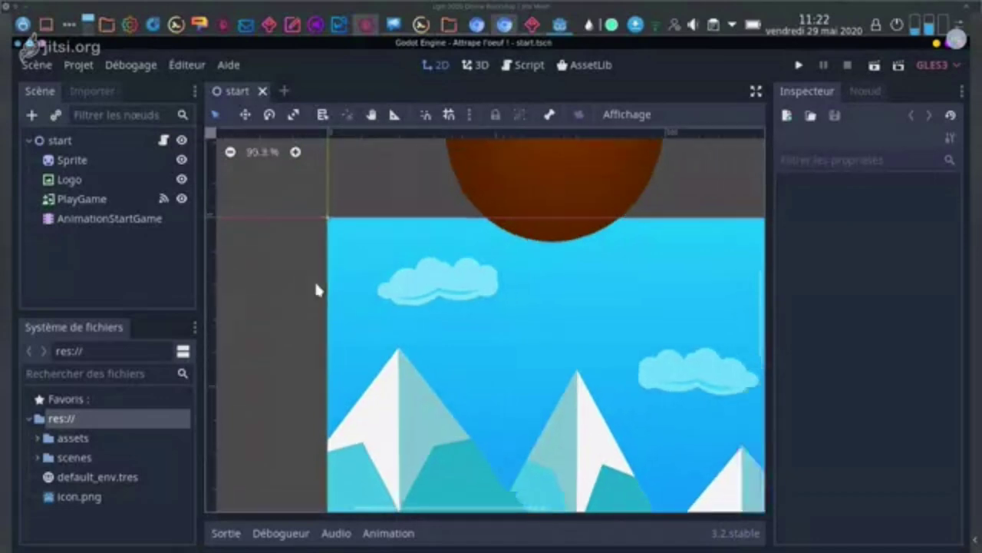
scroll(317, 290, "down", 9)
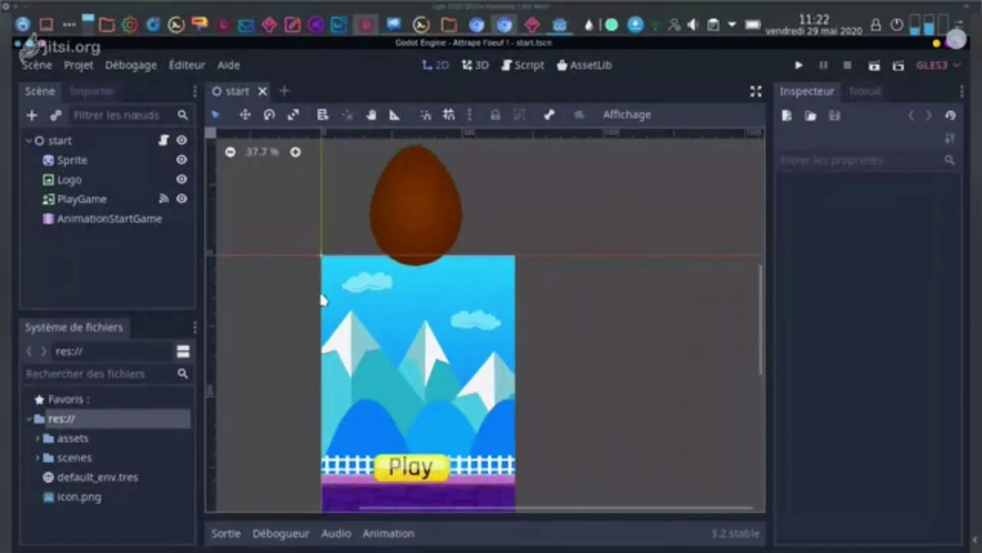
scroll(341, 321, "down", 5)
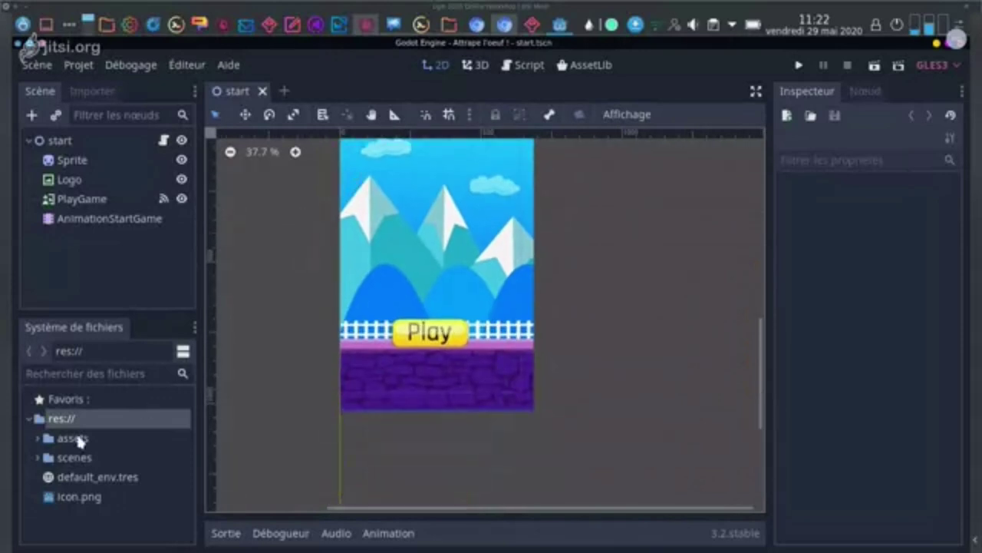
left_click(37, 438)
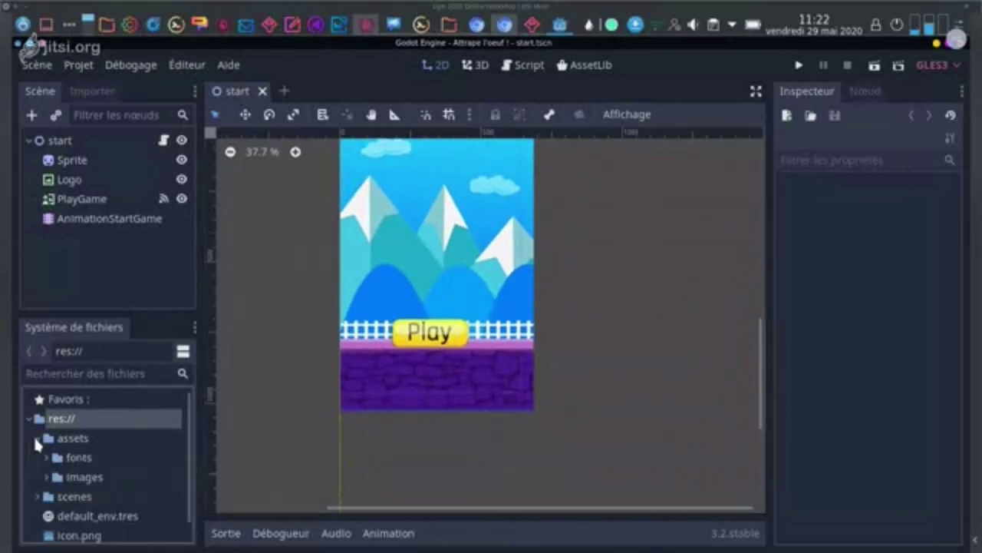
left_click(47, 477)
left_click_drag(187, 446, 183, 496)
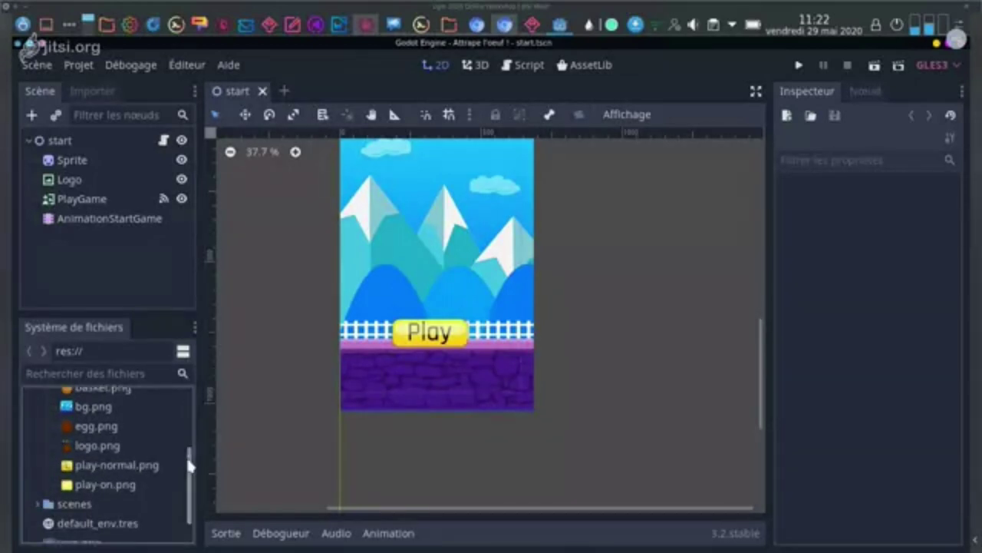
mouse_move(188, 464)
left_mouse_down()
mouse_move(187, 484)
mouse_move(191, 465)
left_mouse_up()
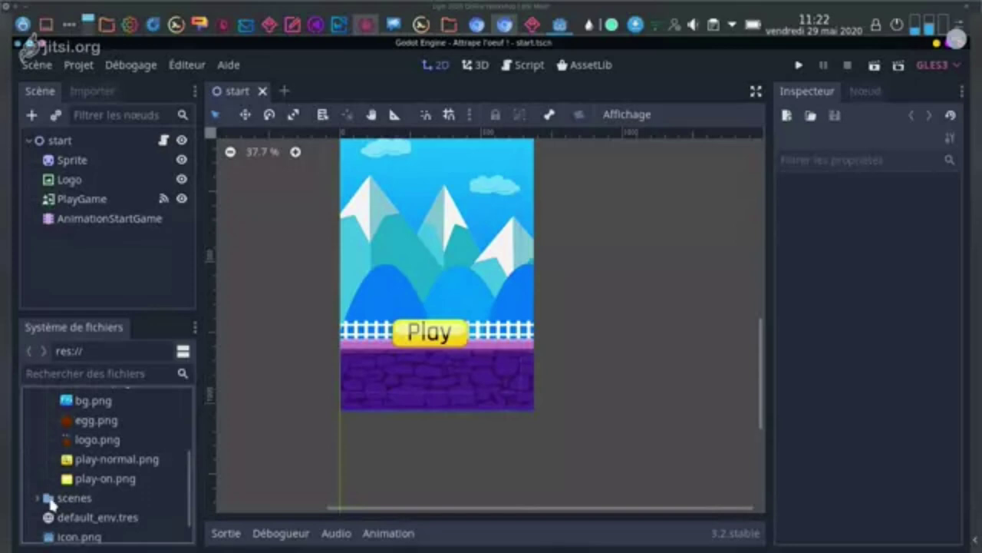
left_click(42, 499)
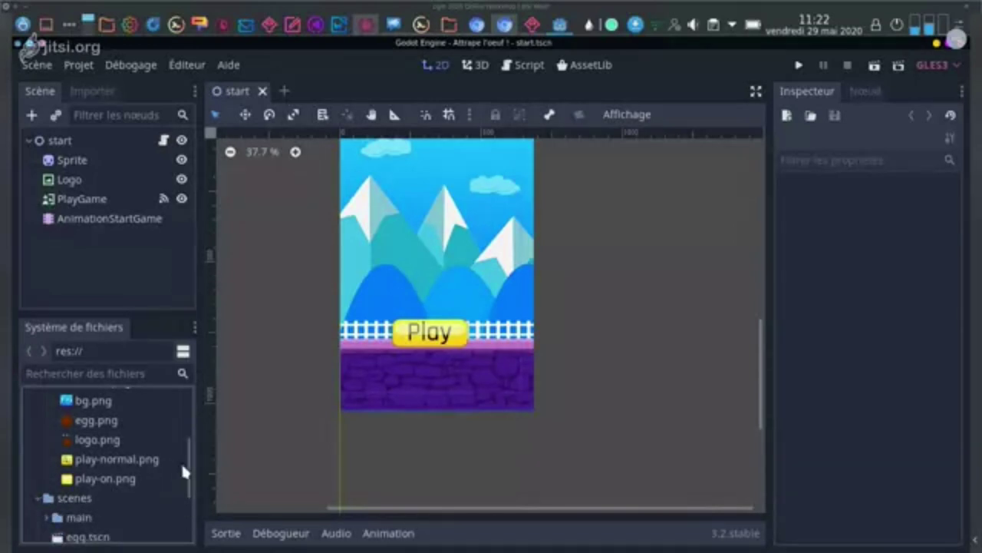
scroll(191, 471, "down", 1)
scroll(190, 470, "down", 3)
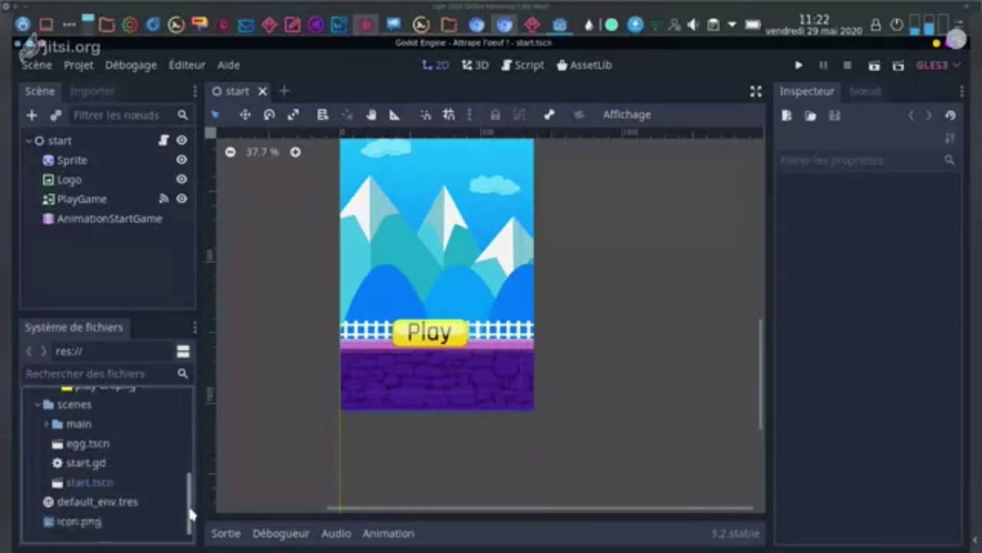
left_click(99, 451)
Step: Open egg.tscn, zoom the canvas, and select the Sprite node textured with egg.png
double_click(99, 446)
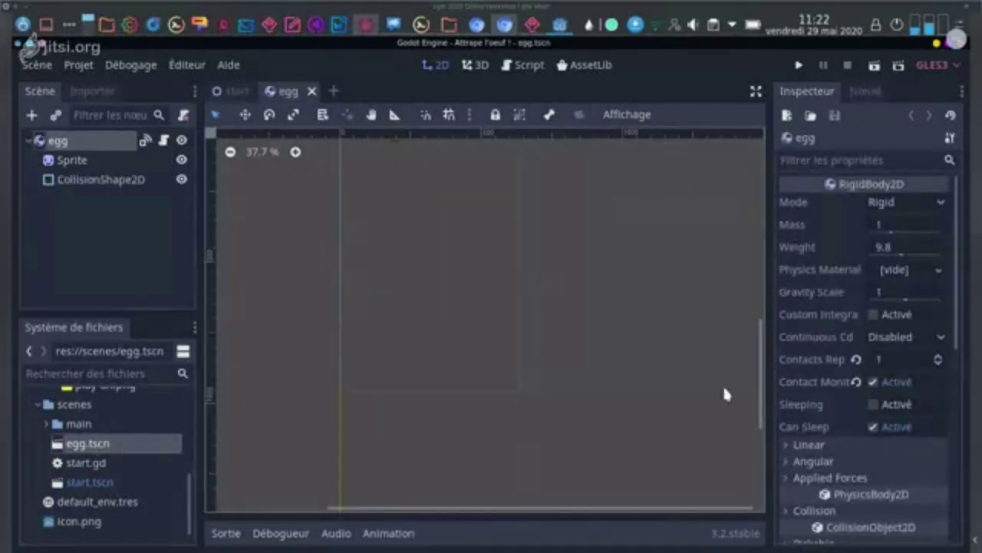
scroll(958, 276, "down", 1)
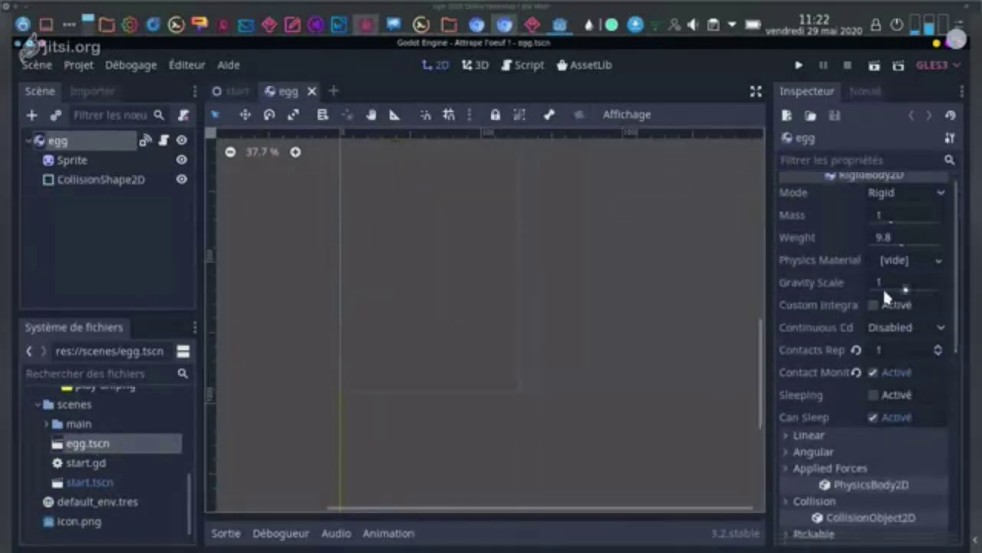
scroll(436, 247, "up", 2)
scroll(421, 290, "up", 10)
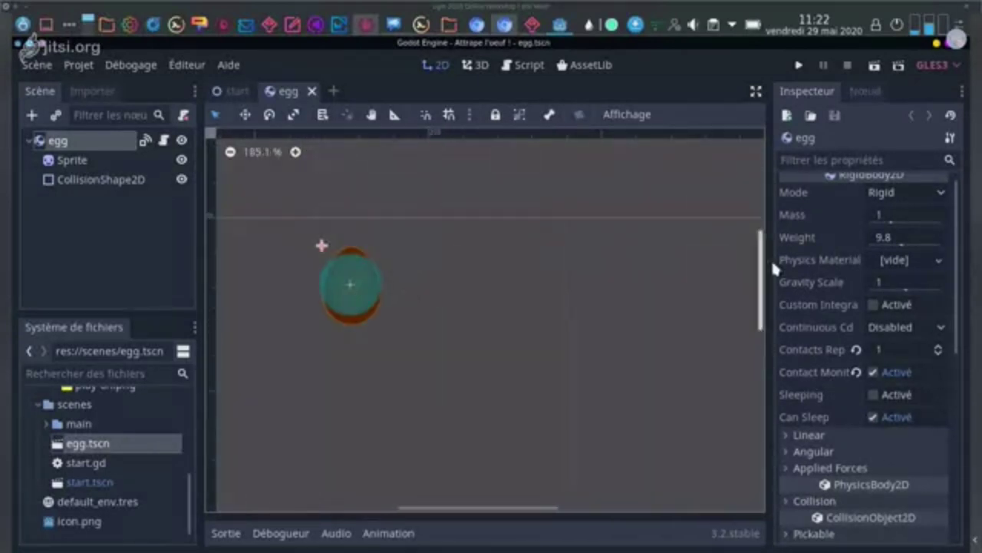
left_click_drag(959, 276, 957, 215)
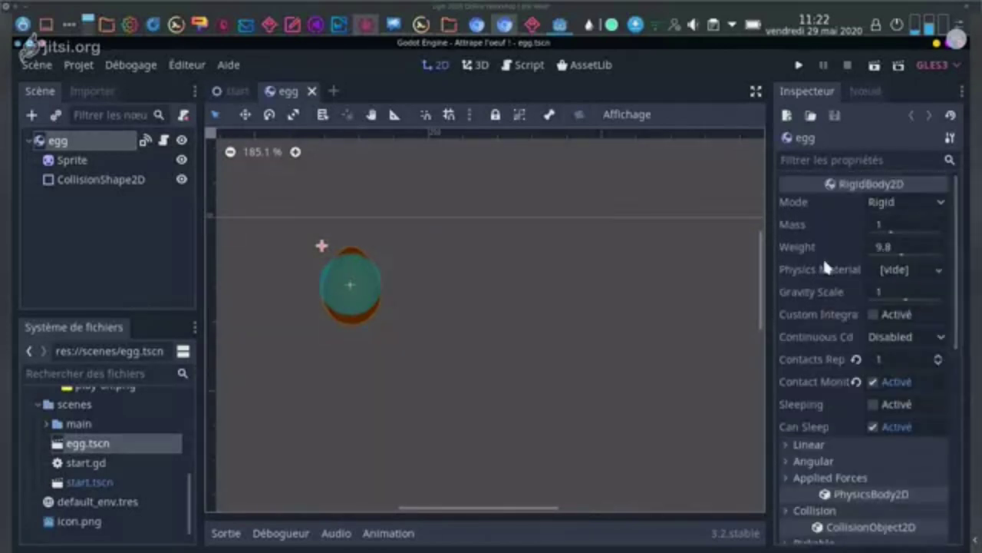
left_click(74, 160)
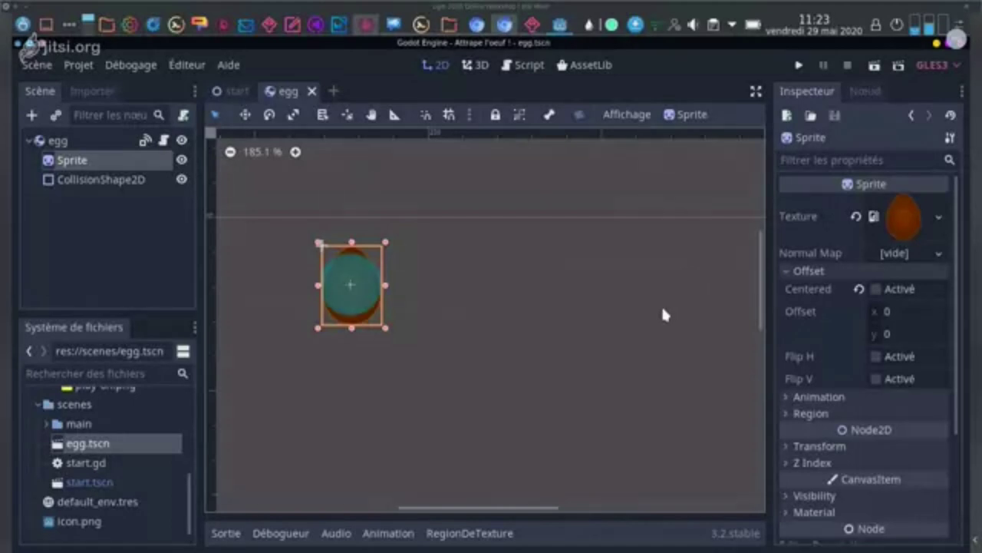
Step: Switch back to the Inkscape window with the PNG export settings using Alt+Tab
key("alt+Tab")
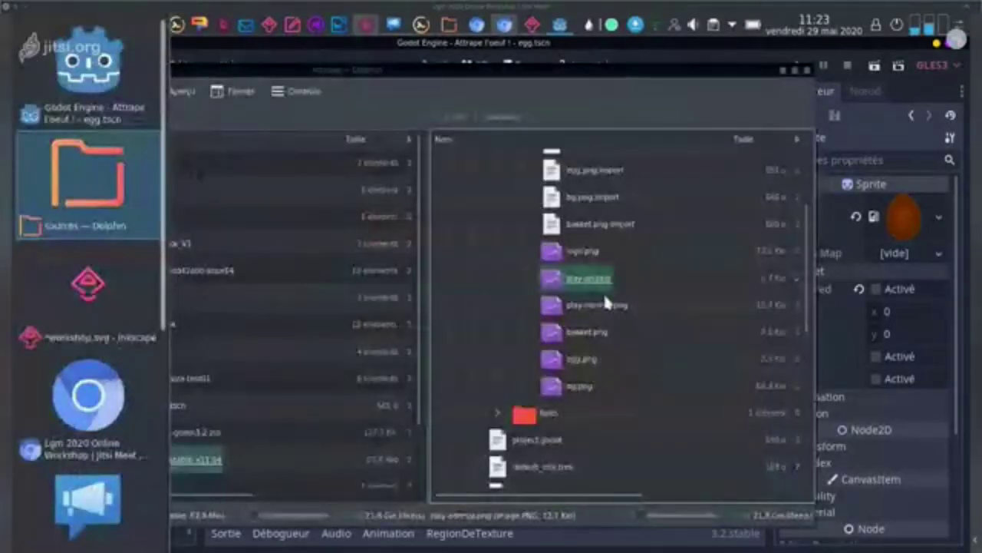
key("alt+Tab")
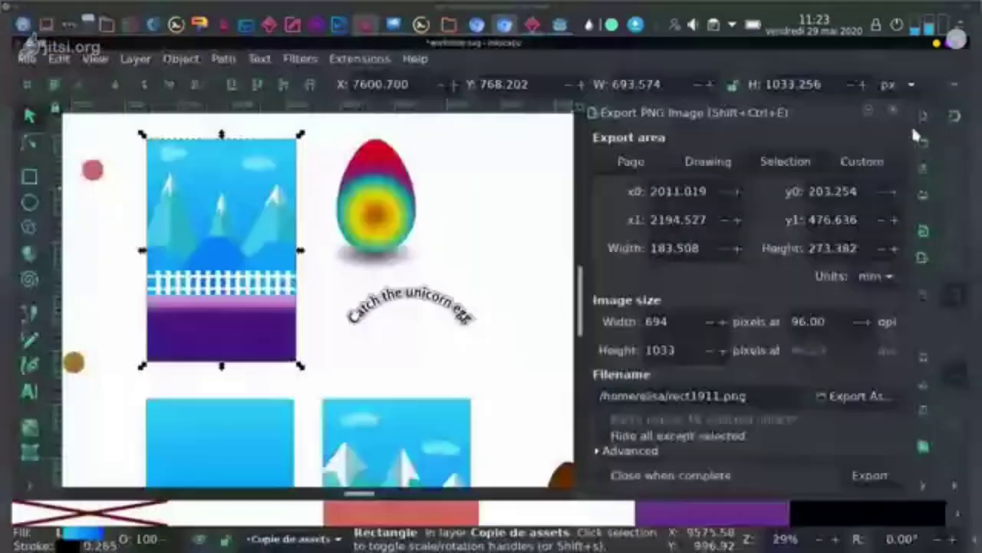